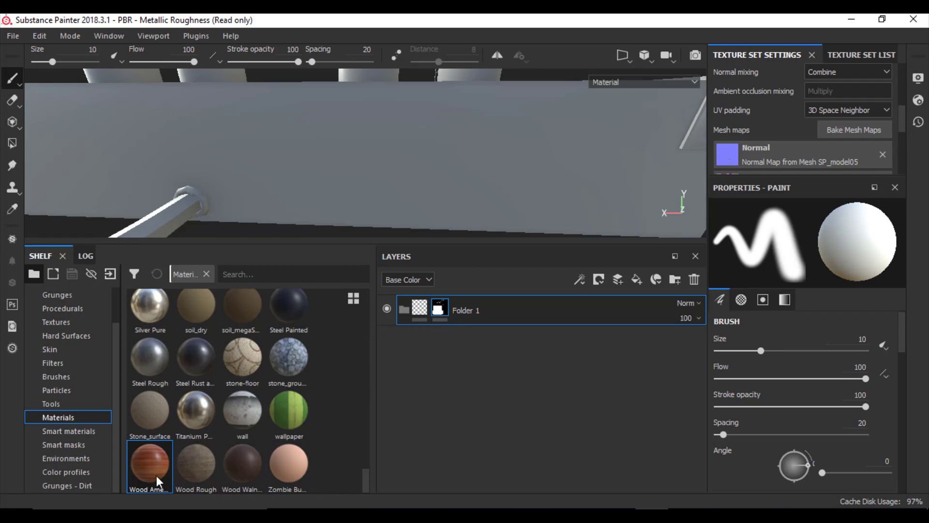
# Add the Wood American Cherry material as a fill layer inside Folder 1.
pyautogui.moveTo(156, 476)
pyautogui.moveTo(150, 474); pyautogui.dragTo(492, 395)
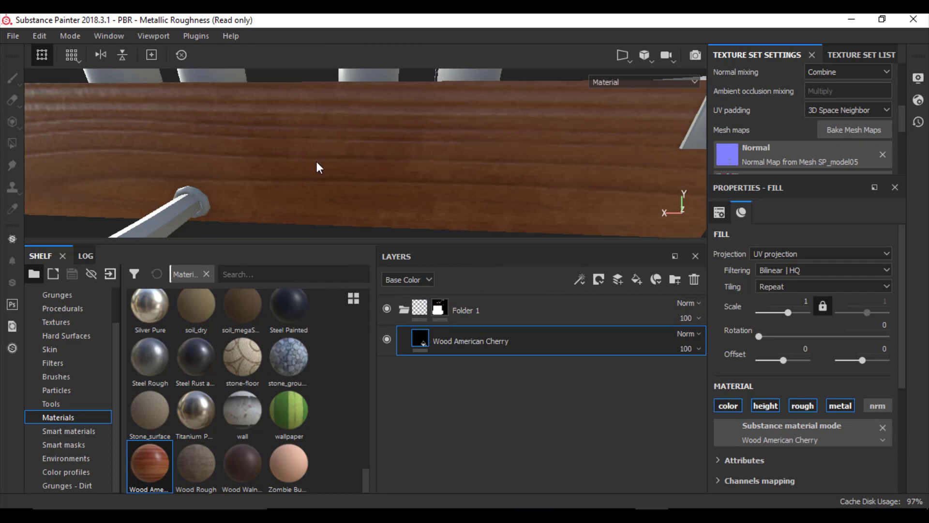
pyautogui.scroll(-1, 385, 158)
pyautogui.scroll(3, 396, 160)
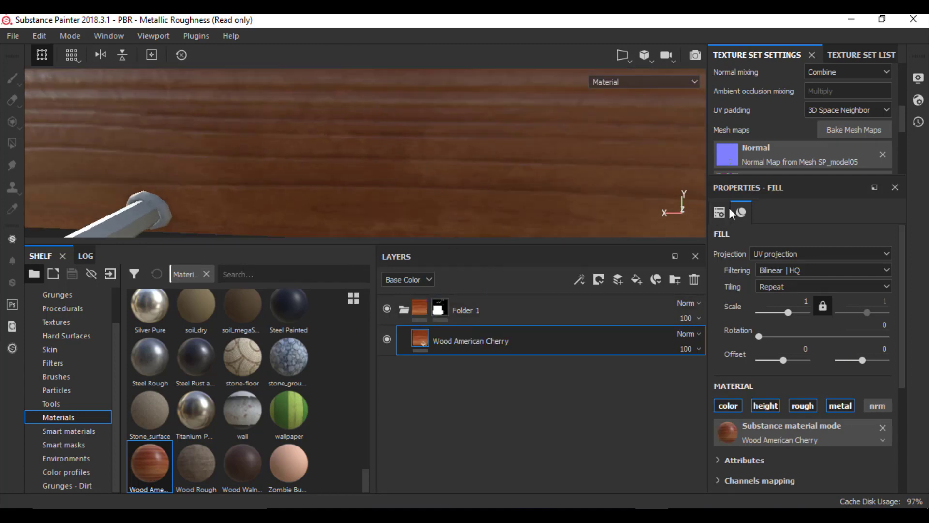
# Lighten the Wood Color parameter of the Wood American Cherry layer to orange, RGB 0.766, 0.384, 0.203.
pyautogui.scroll(-4, 763, 426)
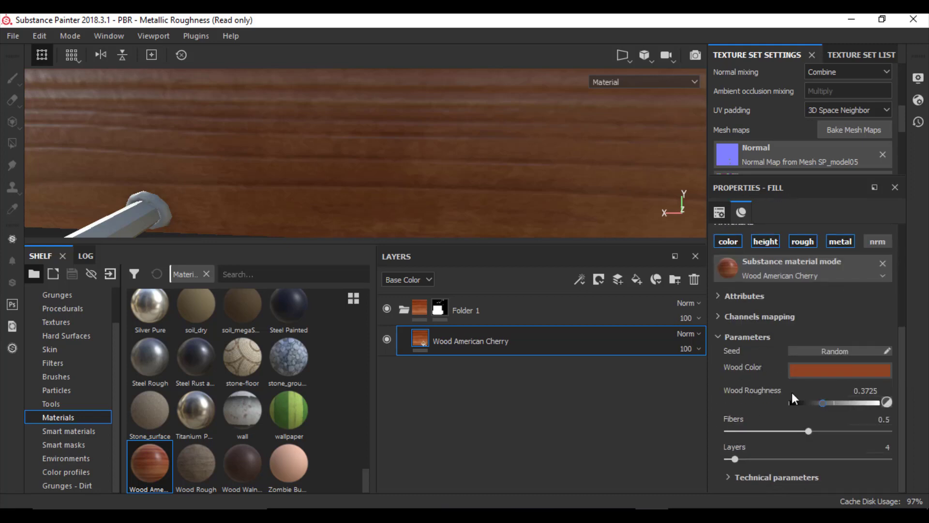
pyautogui.click(818, 372)
pyautogui.moveTo(809, 310); pyautogui.dragTo(817, 257)
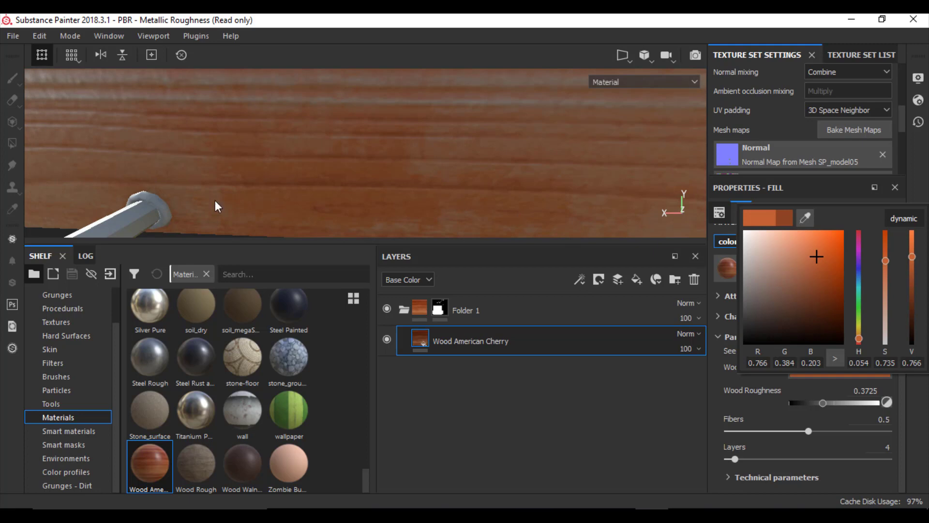
pyautogui.click(391, 140)
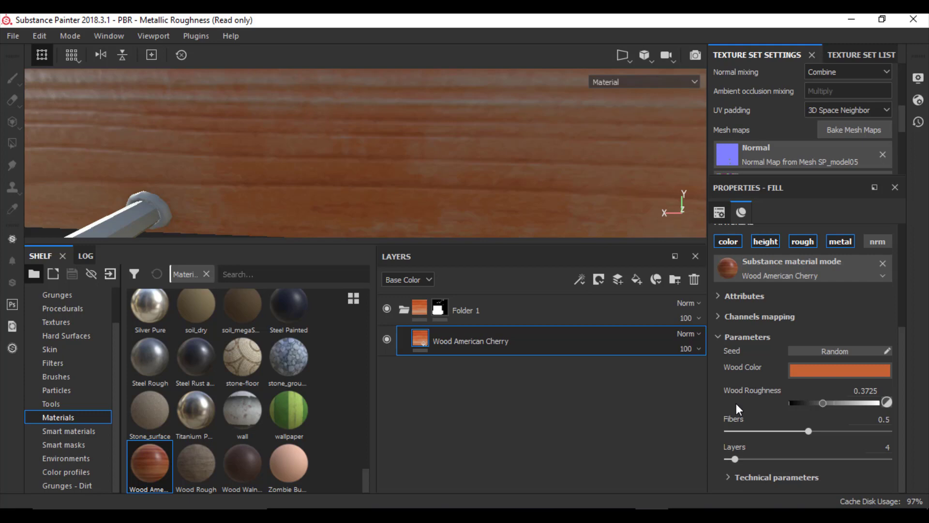
# In Substance Designer, create a new substance graph named Wood_lesson05 from the Physically Based (Metallic/Roughness) template.
pyautogui.moveTo(153, 473)
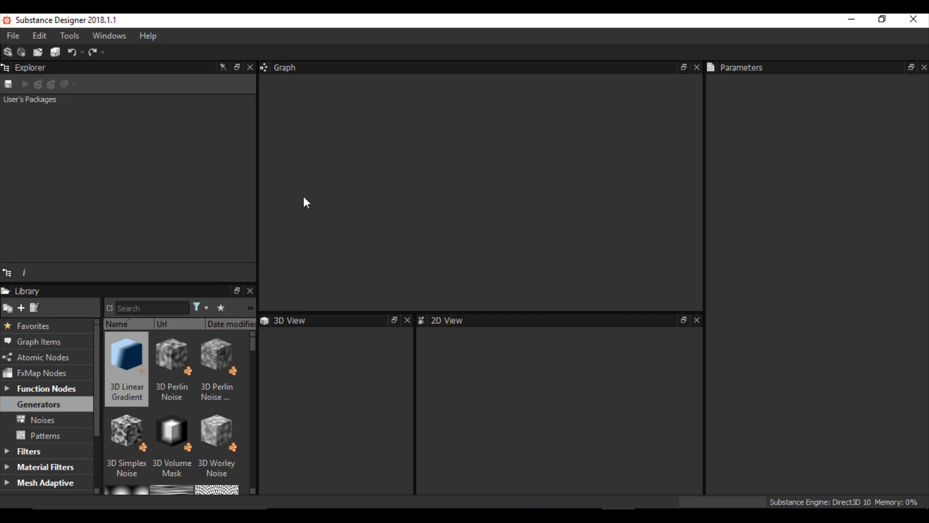
pyautogui.click(13, 36)
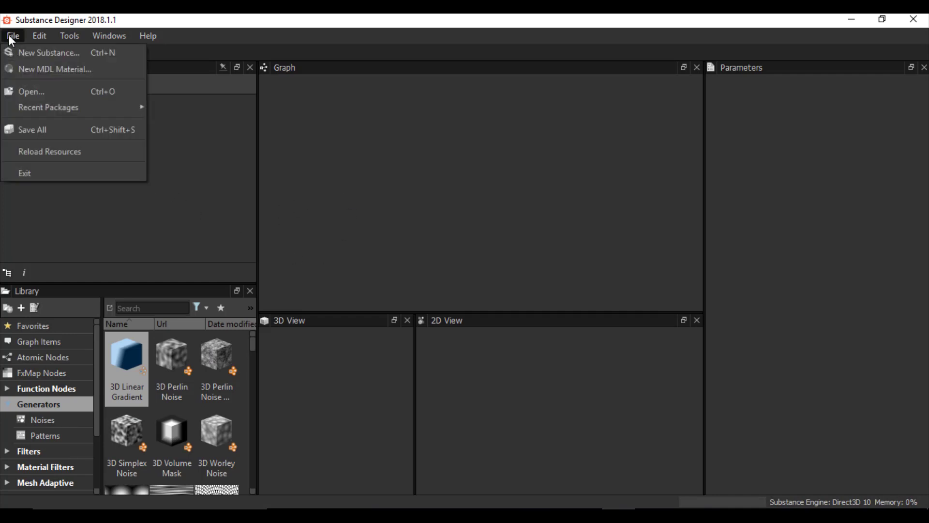
pyautogui.click(28, 58)
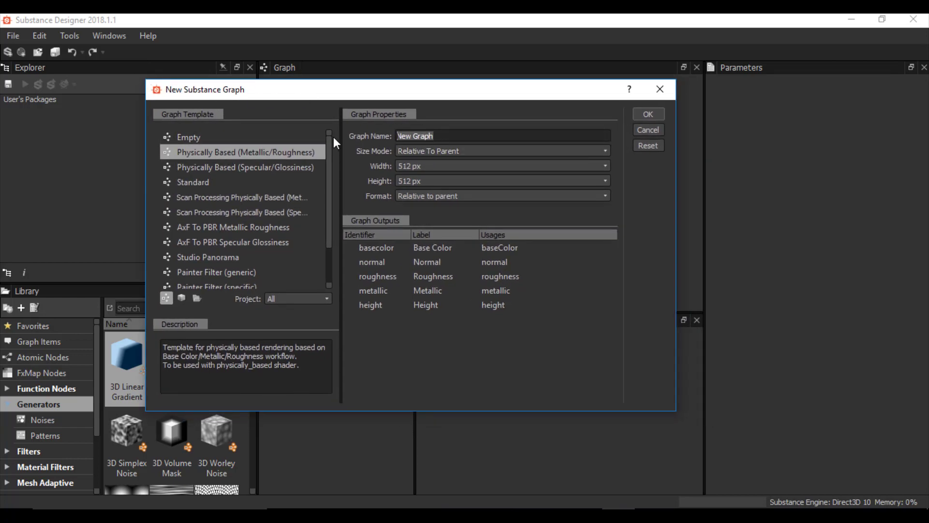
pyautogui.write('Wood_lesson05')
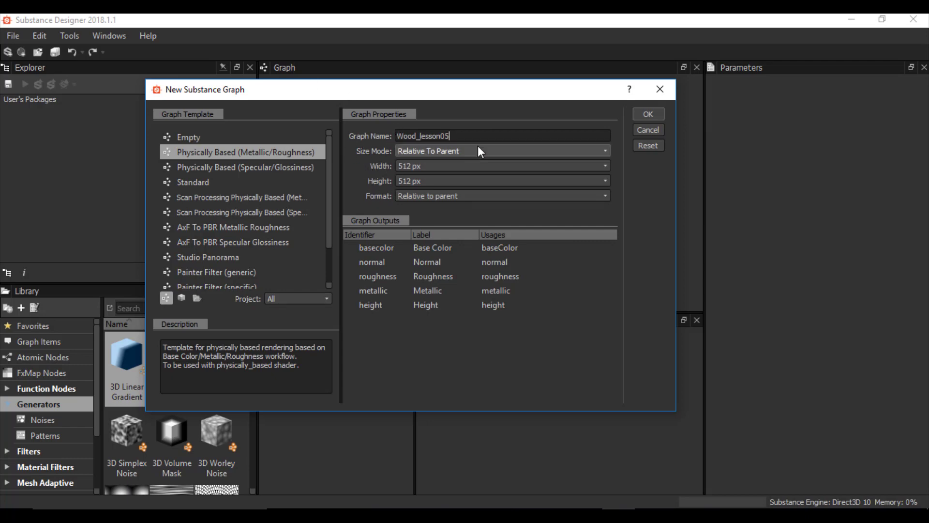
pyautogui.click(658, 115)
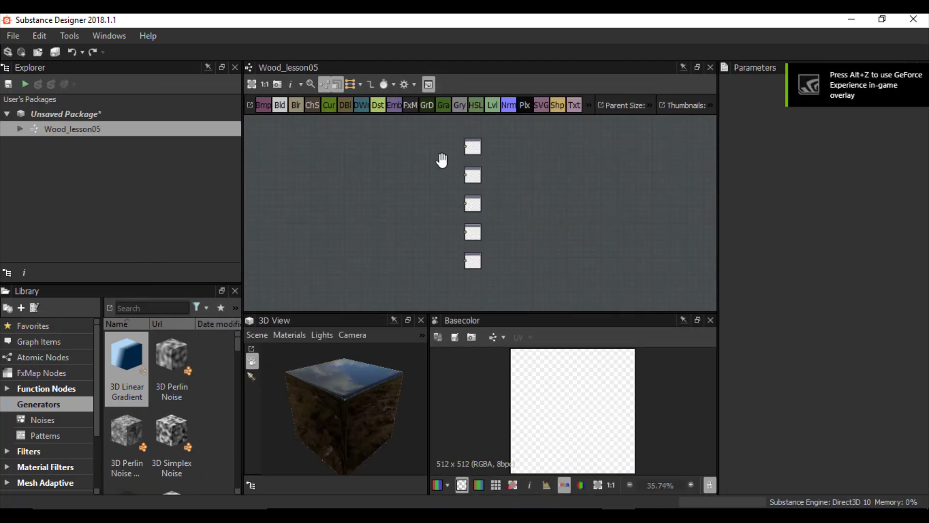
# Add a Uniform Color node to the empty graph area beside the output nodes.
pyautogui.moveTo(438, 154); pyautogui.dragTo(493, 201, button='middle')
pyautogui.scroll(3, 503, 203)
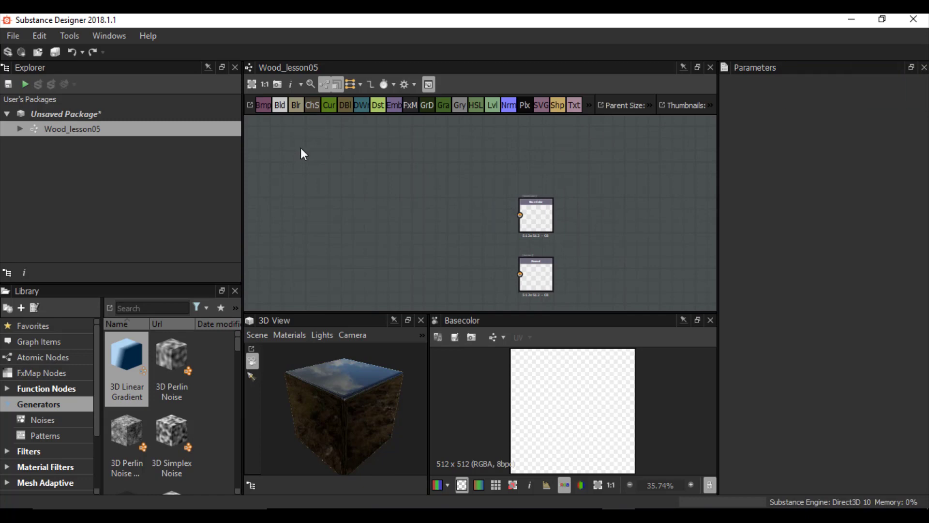
pyautogui.press('space')
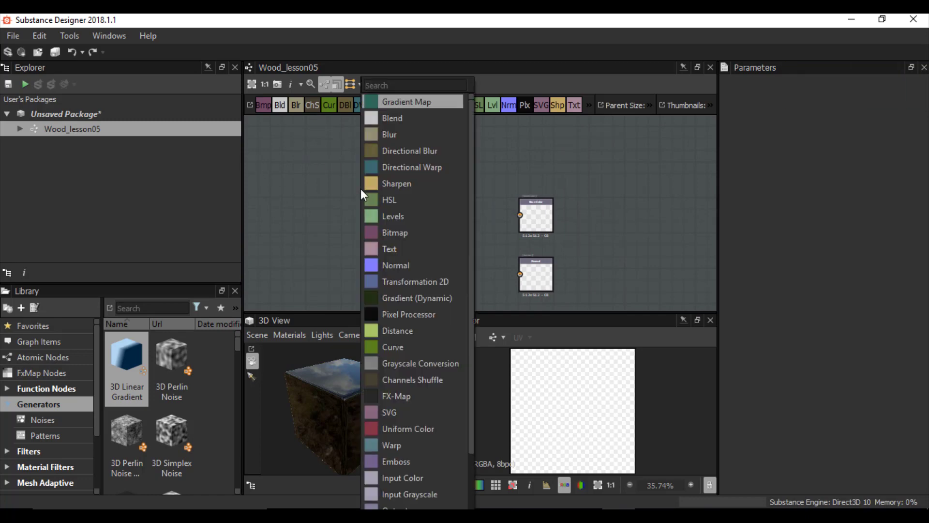
pyautogui.write('uni')
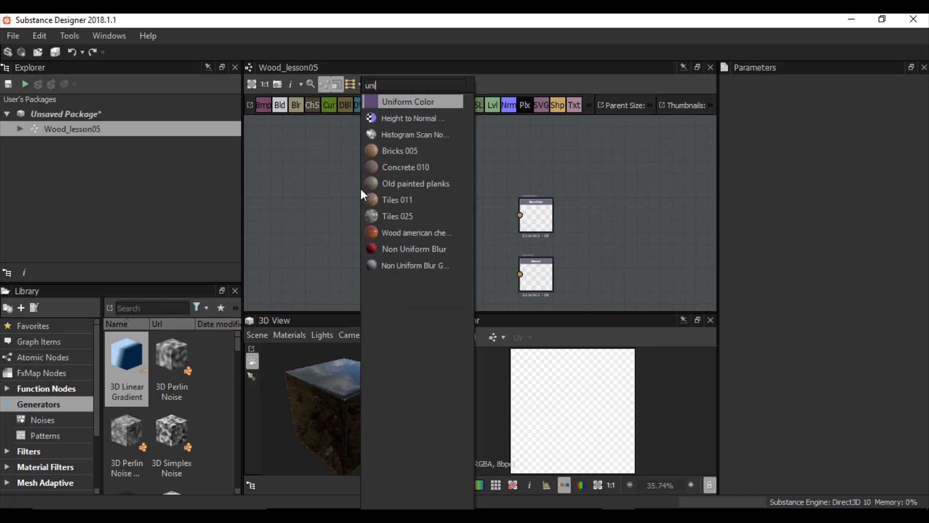
pyautogui.click(416, 101)
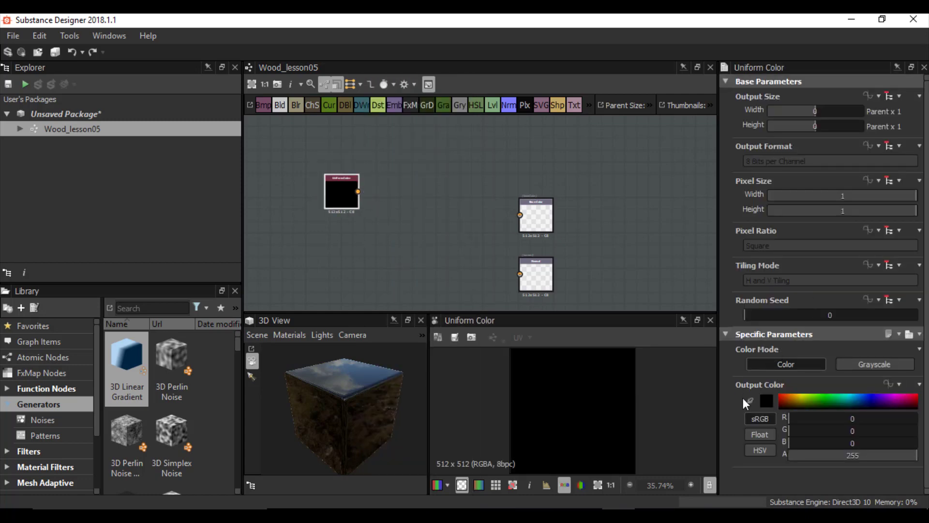
# Set the Uniform Color node's output color to brown, RGB 119, 75, 35.
pyautogui.click(766, 401)
pyautogui.click(744, 379)
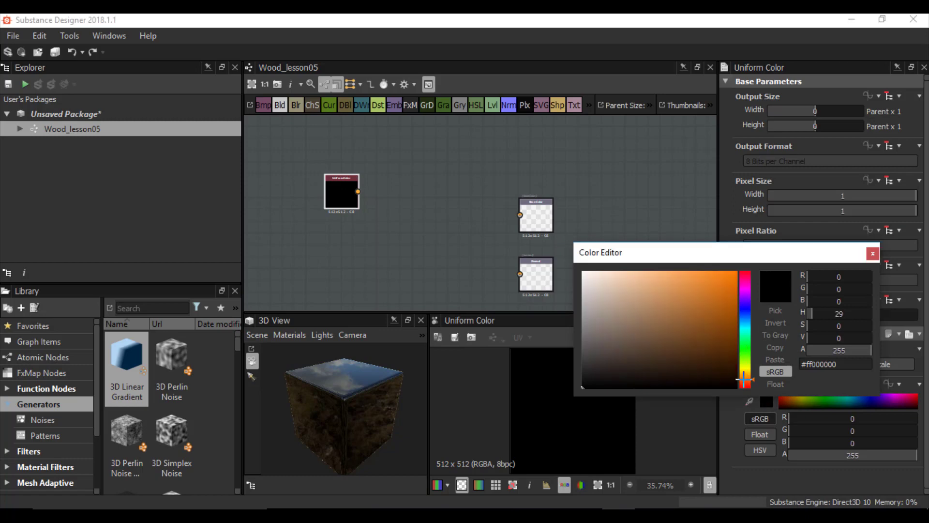
pyautogui.click(691, 333)
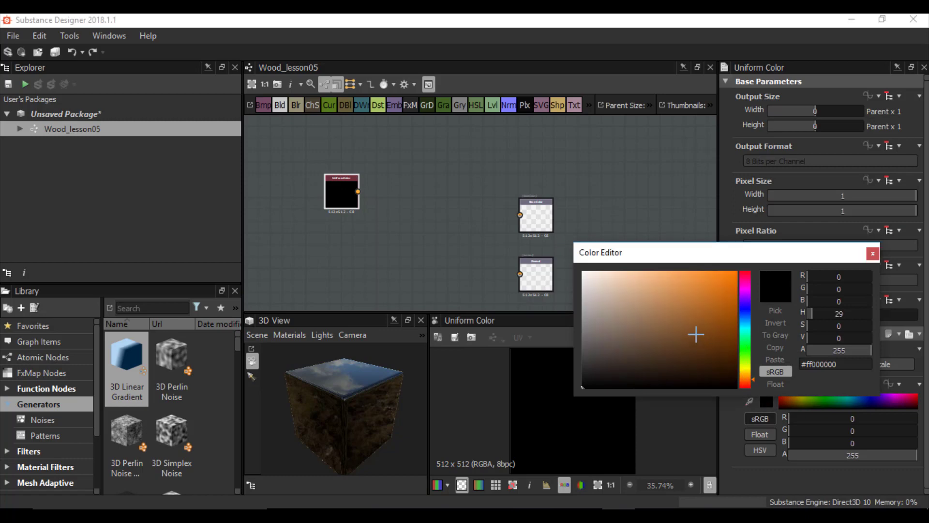
pyautogui.click(873, 253)
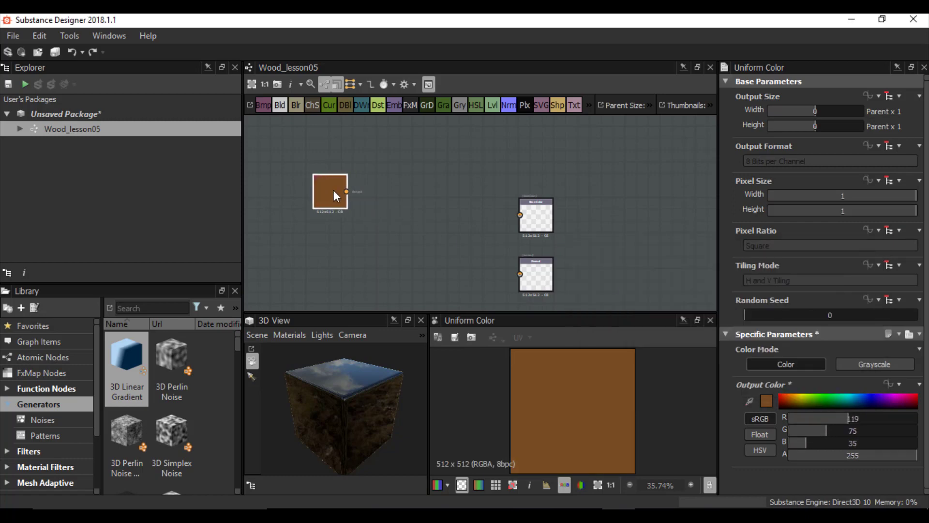
# Duplicate the brown Uniform Color node, place the copy beneath it and set its color to lighter brown, RGB 177, 116, 58.
pyautogui.moveTo(333, 190); pyautogui.dragTo(333, 184)
pyautogui.hotkey('ctrl', 'd')
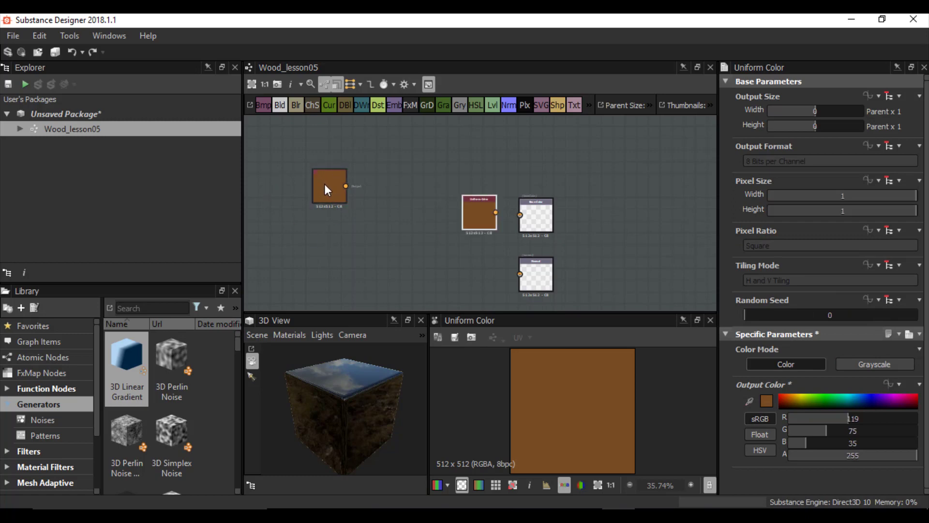
pyautogui.moveTo(475, 211); pyautogui.dragTo(318, 230)
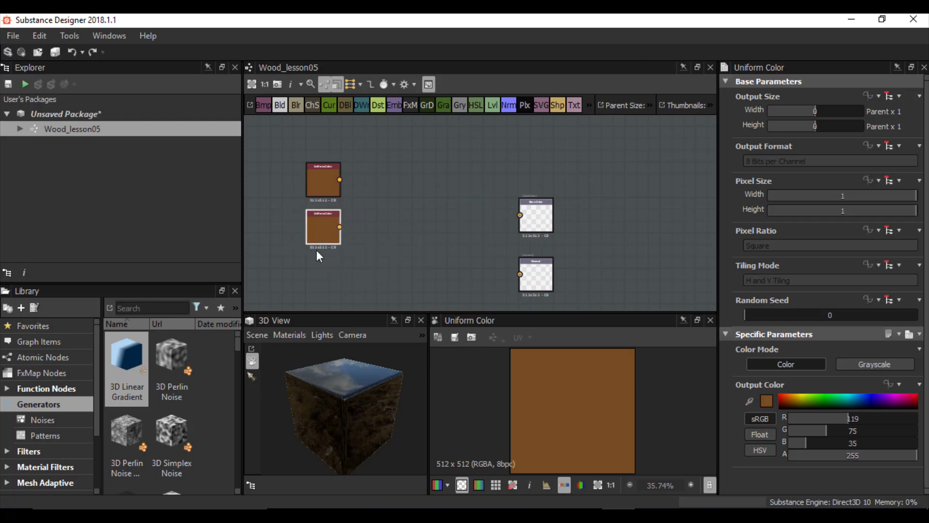
pyautogui.click(766, 400)
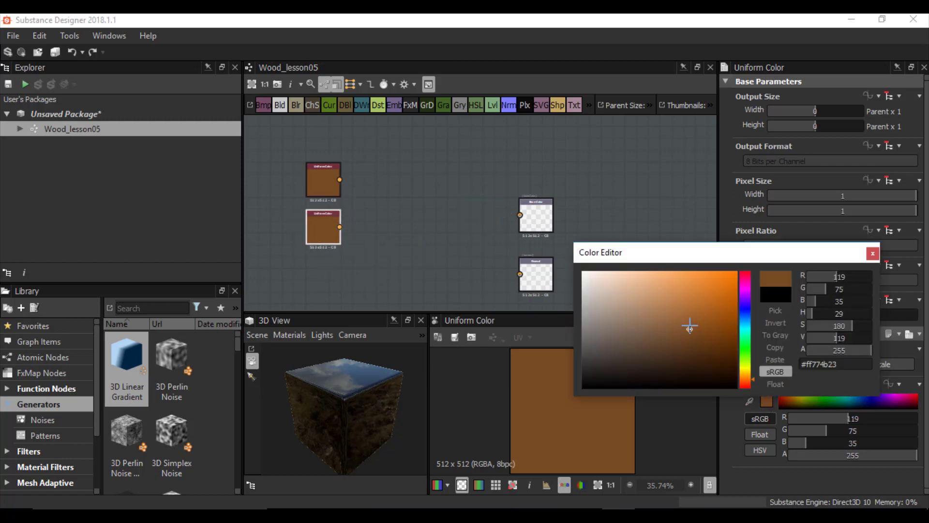
pyautogui.moveTo(689, 325); pyautogui.dragTo(686, 306)
pyautogui.click(873, 253)
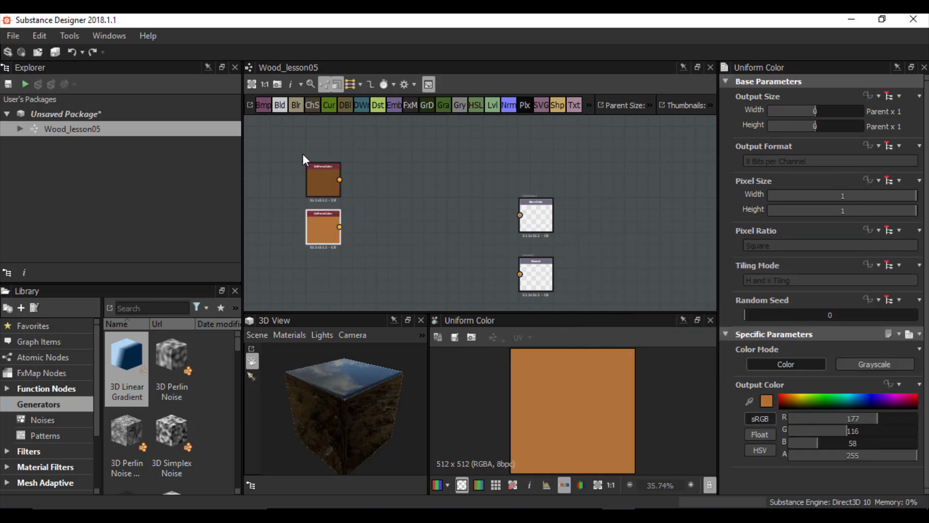
# Add a Blend node beside the two color nodes, connecting the dark brown to its foreground and the light brown to its background.
pyautogui.moveTo(303, 153); pyautogui.dragTo(350, 262)
pyautogui.moveTo(323, 224); pyautogui.dragTo(287, 213)
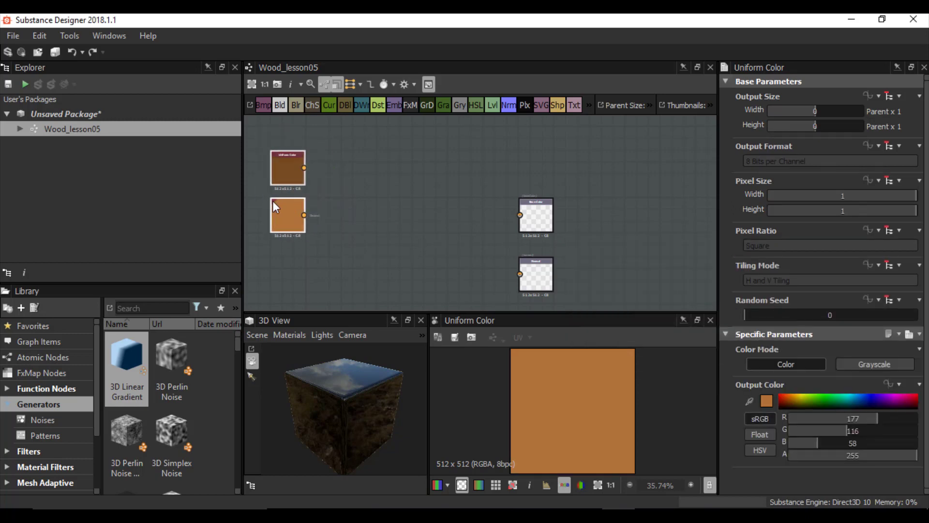
pyautogui.click(348, 191)
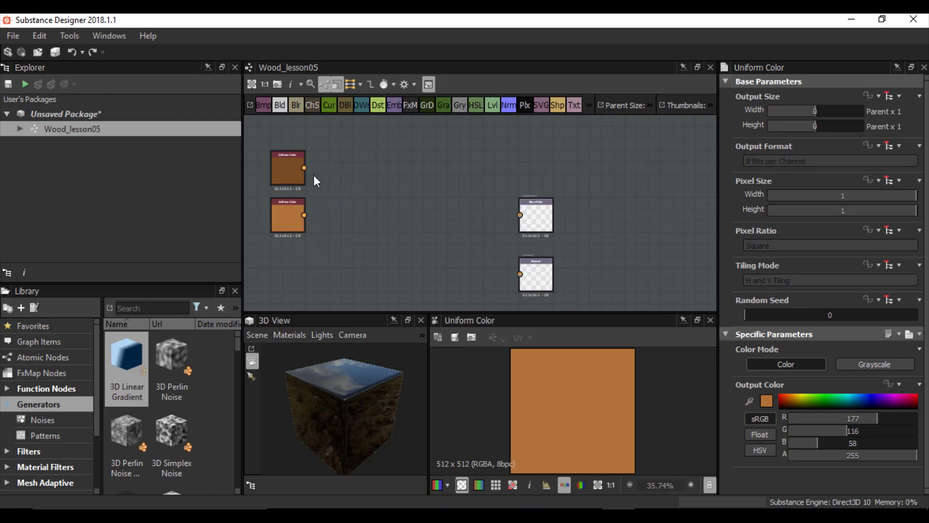
pyautogui.click(280, 104)
pyautogui.moveTo(477, 224); pyautogui.dragTo(352, 202)
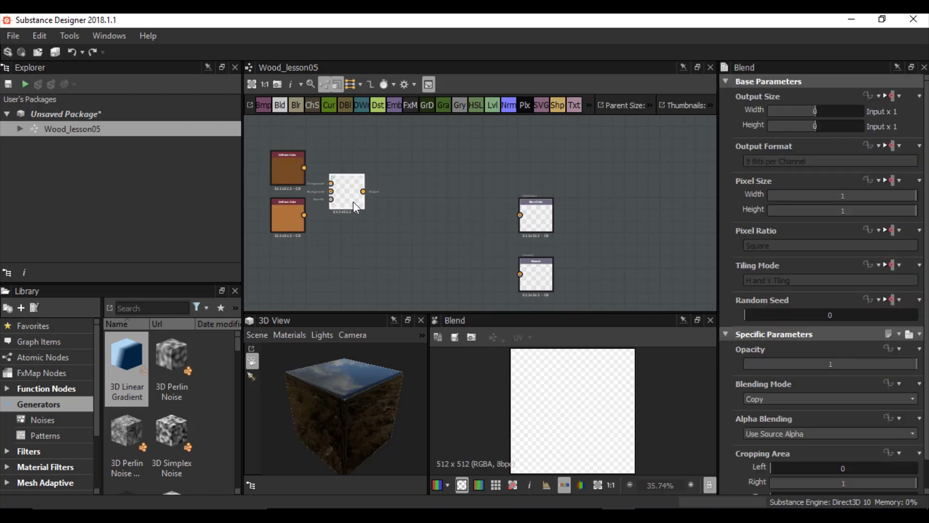
pyautogui.scroll(2, 330, 200)
pyautogui.moveTo(292, 153); pyautogui.dragTo(330, 176)
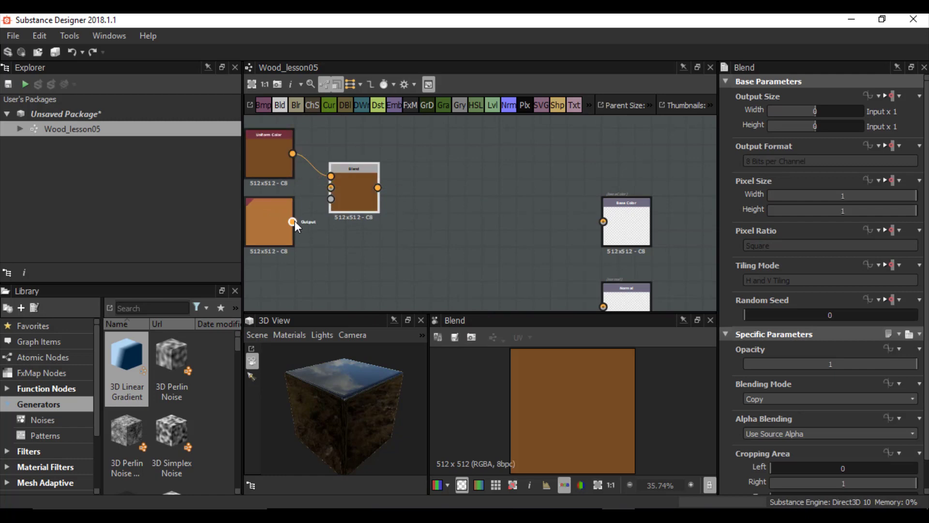
pyautogui.moveTo(292, 222); pyautogui.dragTo(307, 168)
# Add a Directional Noise 1 generator from the library and connect it to the Blend node's opacity input.
pyautogui.press('f')
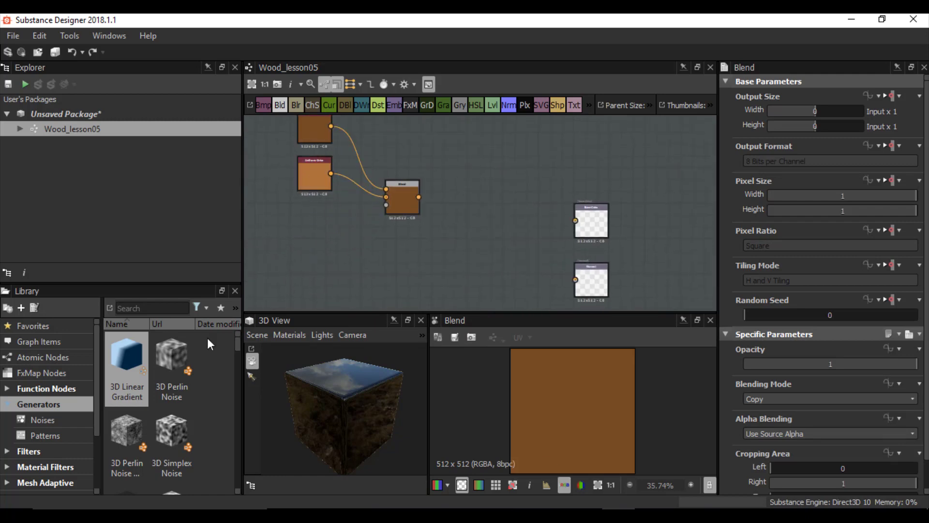
pyautogui.scroll(-3, 161, 402)
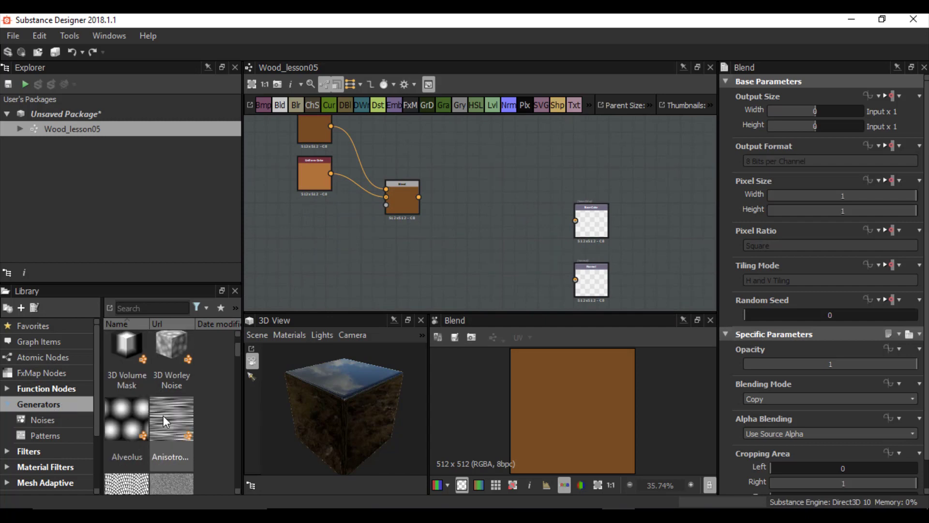
pyautogui.scroll(-3, 165, 415)
pyautogui.scroll(-3, 168, 413)
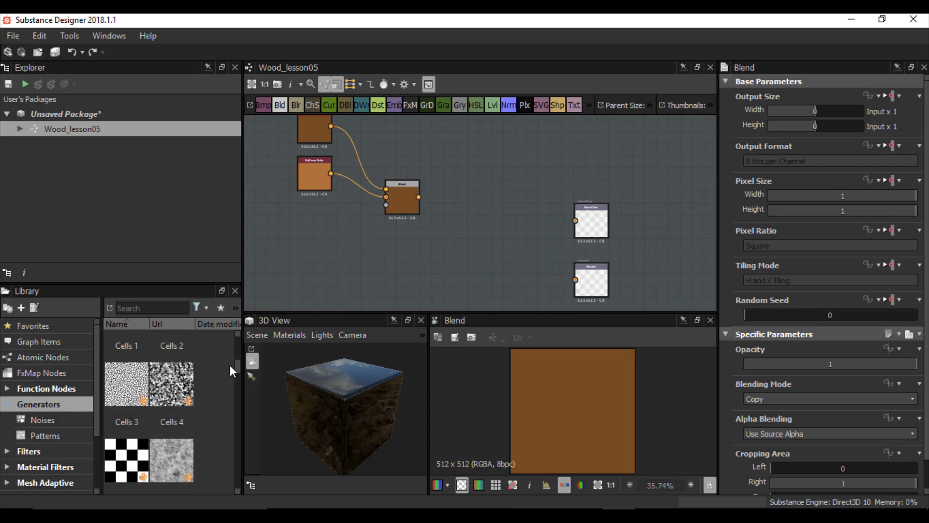
pyautogui.moveTo(239, 365); pyautogui.dragTo(237, 376)
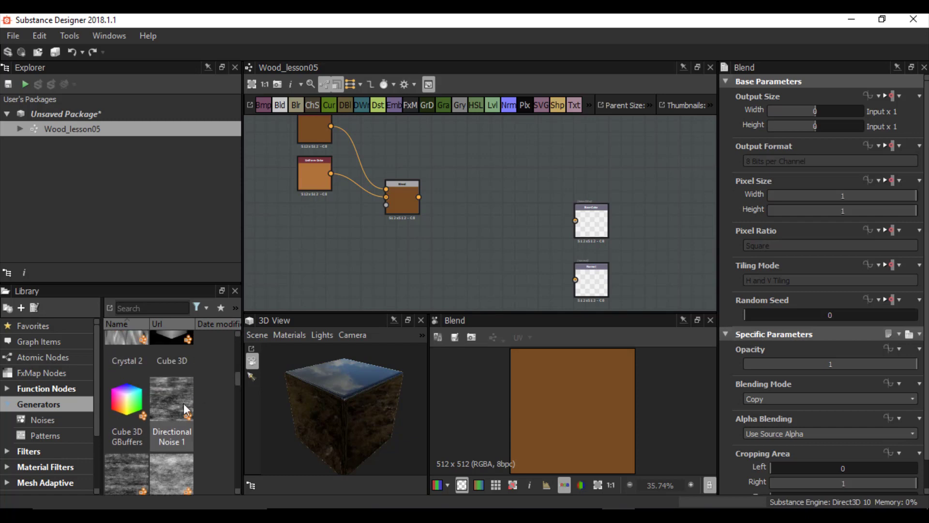
pyautogui.moveTo(186, 411); pyautogui.dragTo(424, 183)
pyautogui.scroll(3, 337, 235)
pyautogui.click(445, 178)
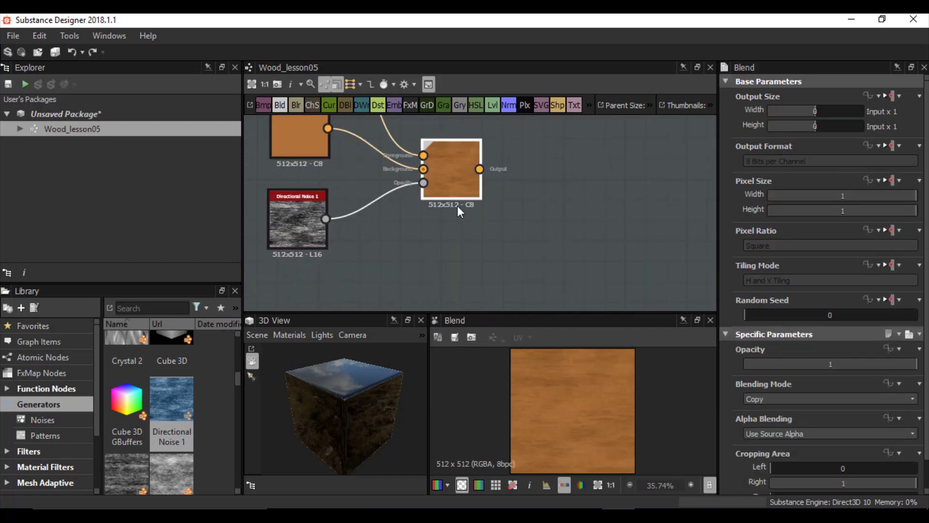
# Examine the wood grain produced by the Blend node in the 2D preview.
pyautogui.scroll(3, 582, 406)
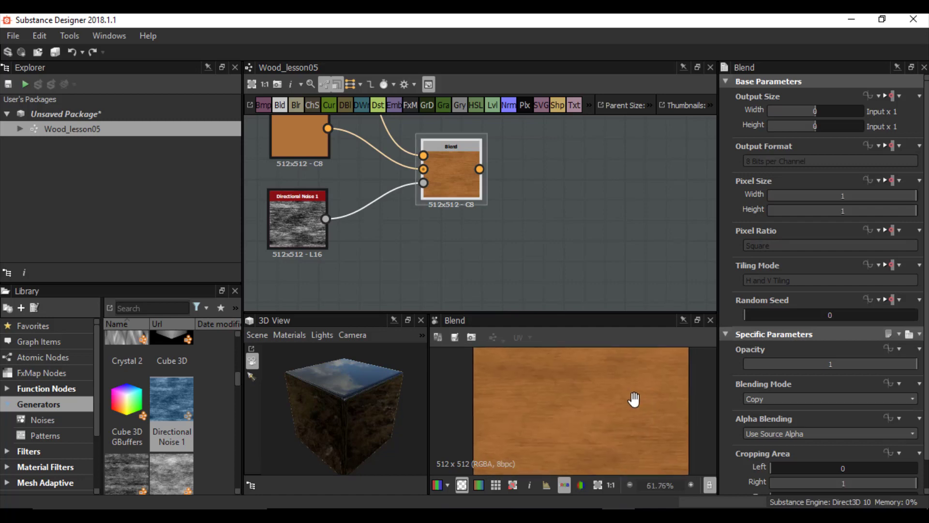
pyautogui.moveTo(633, 399); pyautogui.dragTo(617, 369, button='middle')
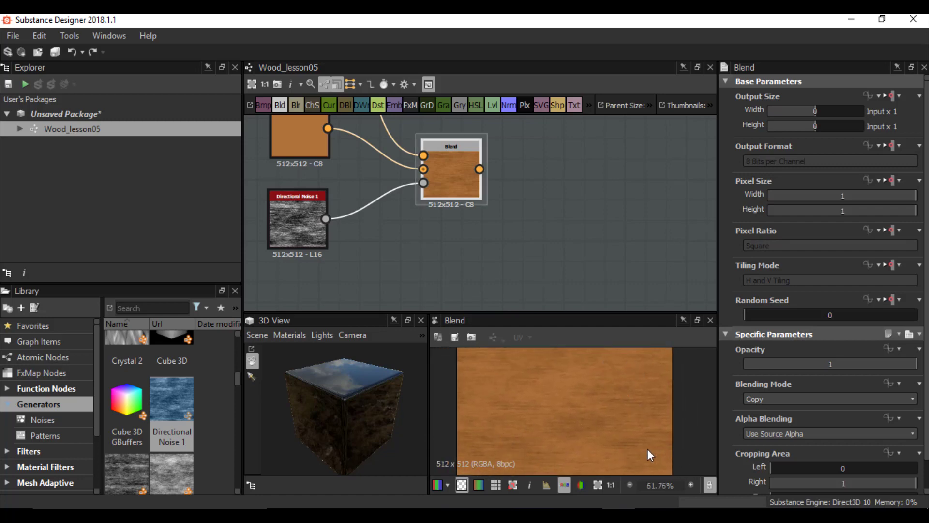
pyautogui.scroll(-2, 556, 401)
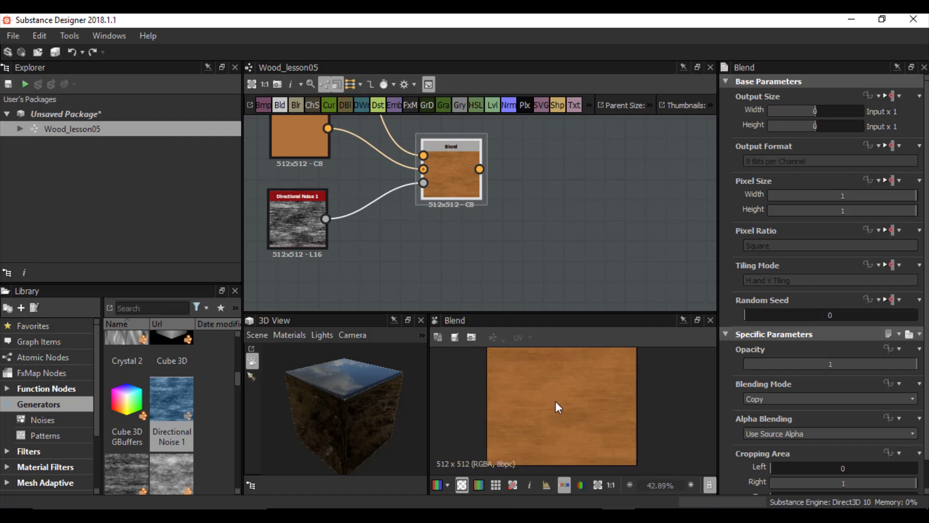
pyautogui.scroll(2, 559, 399)
pyautogui.moveTo(553, 400)
pyautogui.mouseDown(button='middle')
pyautogui.moveTo(555, 427)
pyautogui.moveTo(578, 390)
pyautogui.moveTo(556, 385)
pyautogui.mouseUp(button='middle')
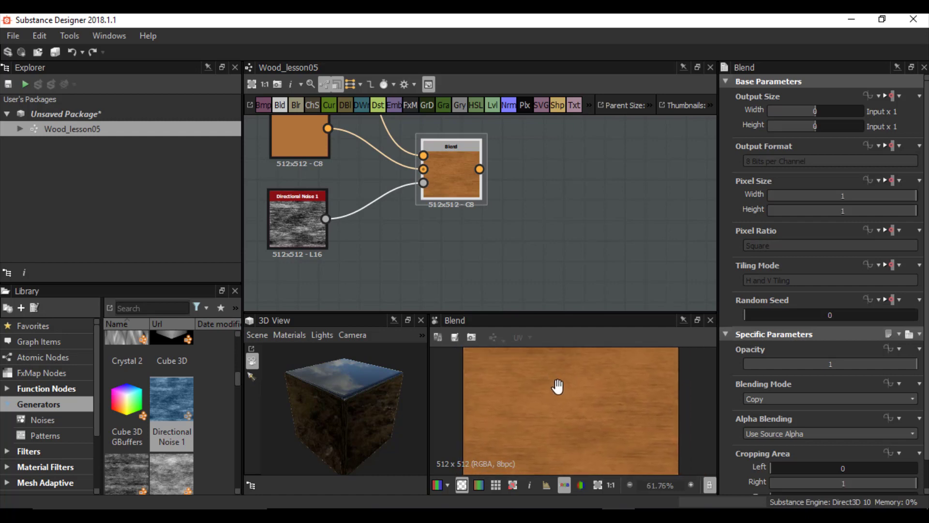
pyautogui.scroll(-2, 539, 408)
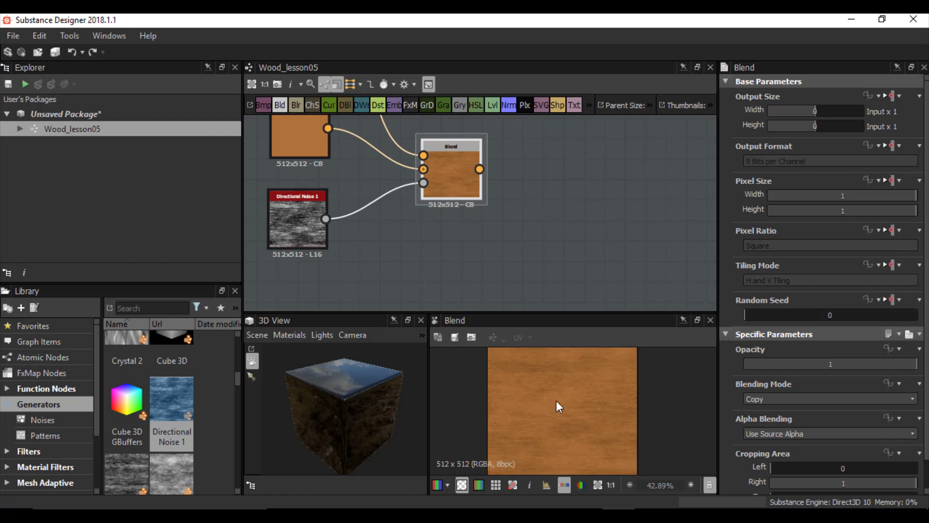
# Shift the color, noise and Blend nodes away from the outputs and add a second Blend with the first Blend feeding its background.
pyautogui.scroll(-3, 428, 213)
pyautogui.moveTo(427, 213); pyautogui.dragTo(405, 265, button='middle')
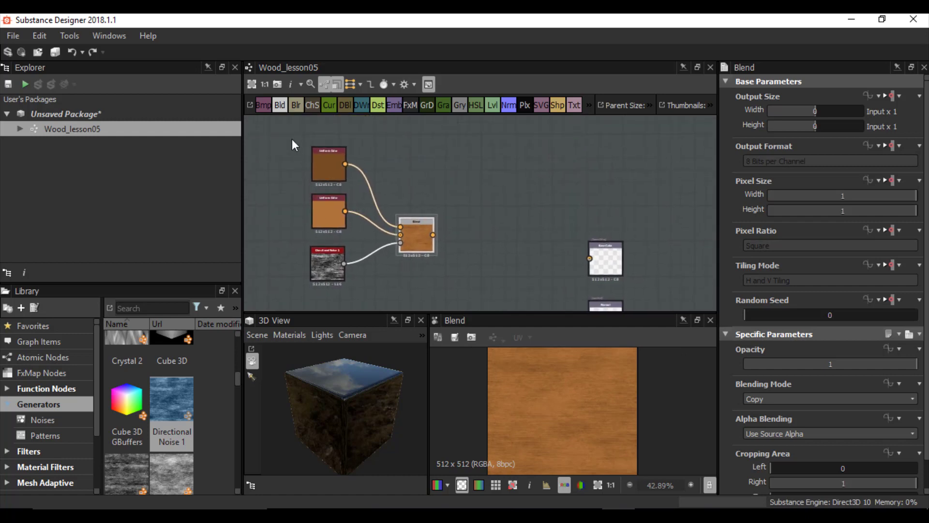
pyautogui.moveTo(284, 143); pyautogui.dragTo(367, 225)
pyautogui.click(423, 216)
pyautogui.click(374, 225)
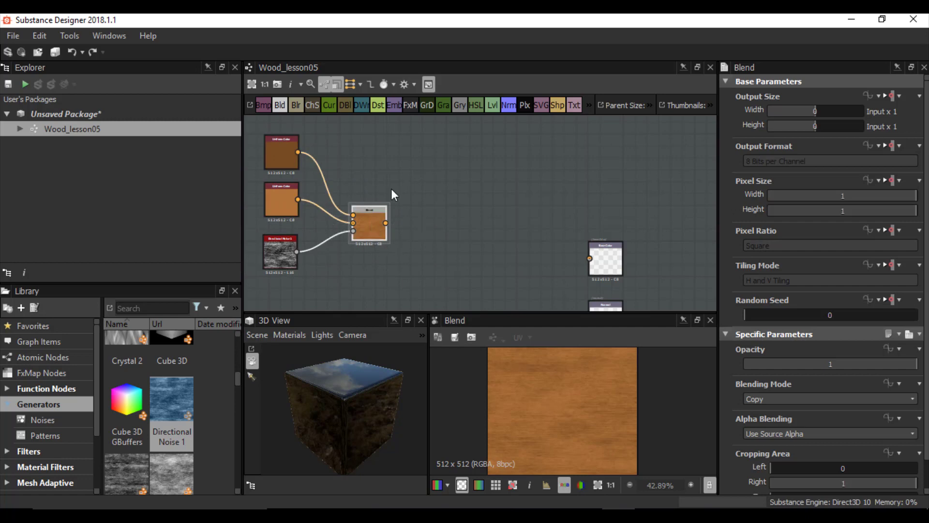
pyautogui.click(286, 104)
pyautogui.moveTo(471, 231); pyautogui.dragTo(480, 231)
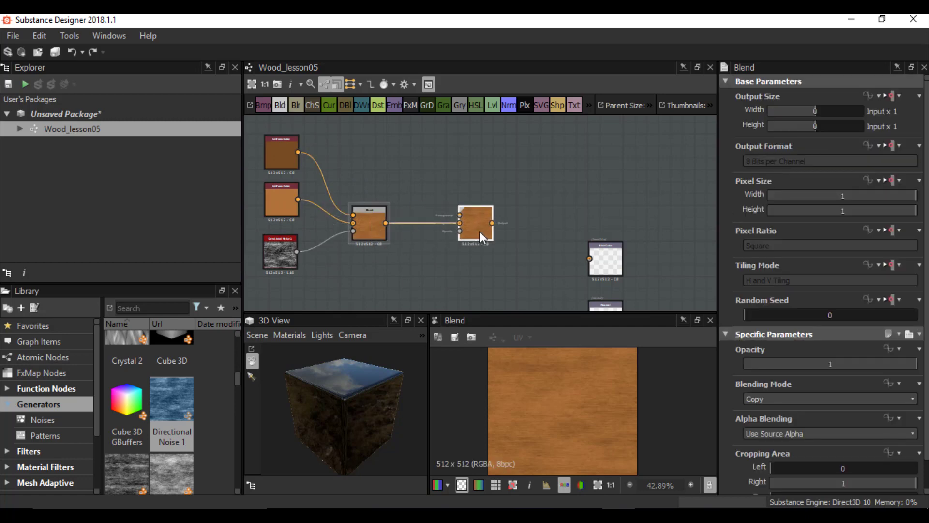
# Duplicate the dark brown Uniform Color node, place the copy above the second Blend and connect it to that Blend's foreground.
pyautogui.click(285, 143)
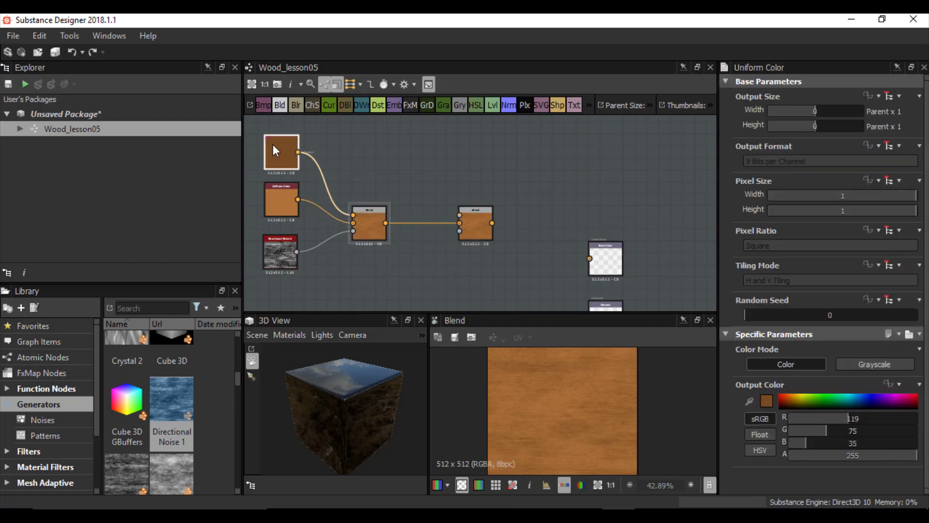
pyautogui.hotkey('ctrl', 'd')
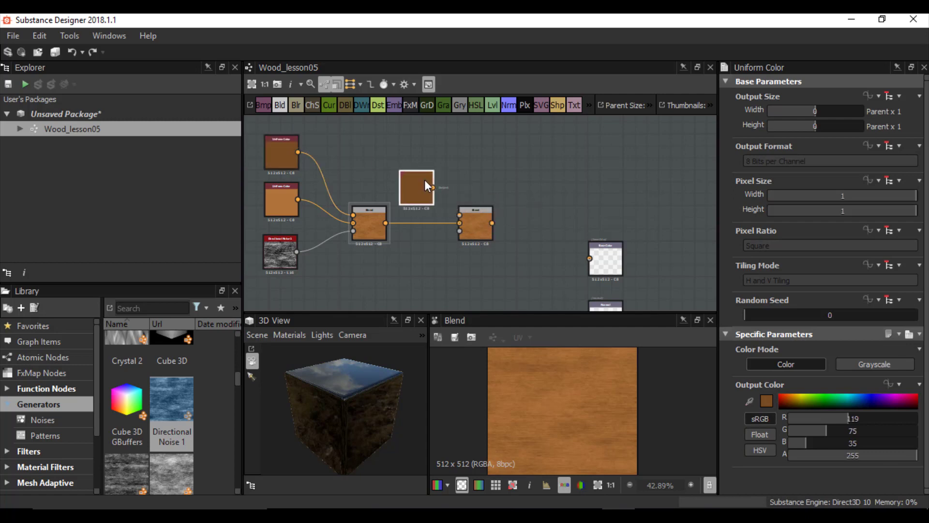
pyautogui.moveTo(427, 188); pyautogui.dragTo(453, 208)
pyautogui.scroll(2, 469, 227)
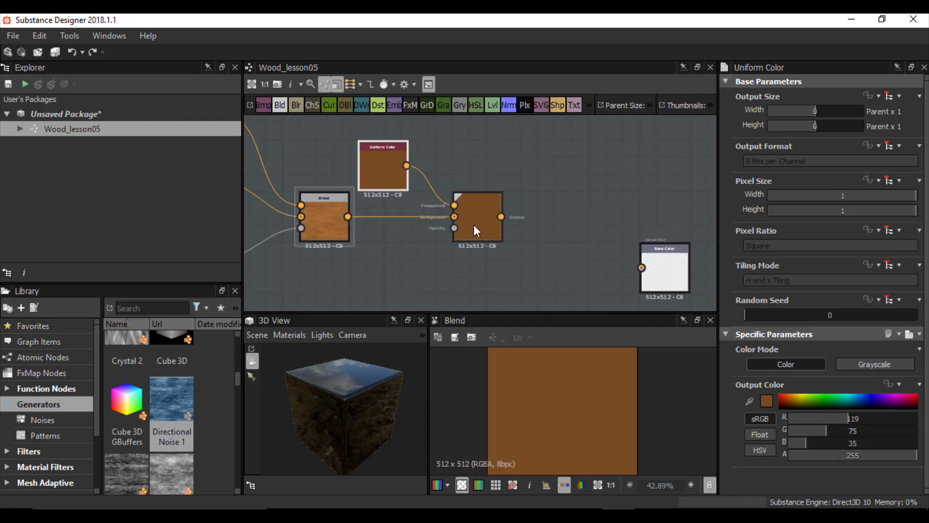
# Move the new Uniform Color copy slightly higher and set its color to very dark brown, RGB 70, 43, 18.
pyautogui.doubleClick(375, 162)
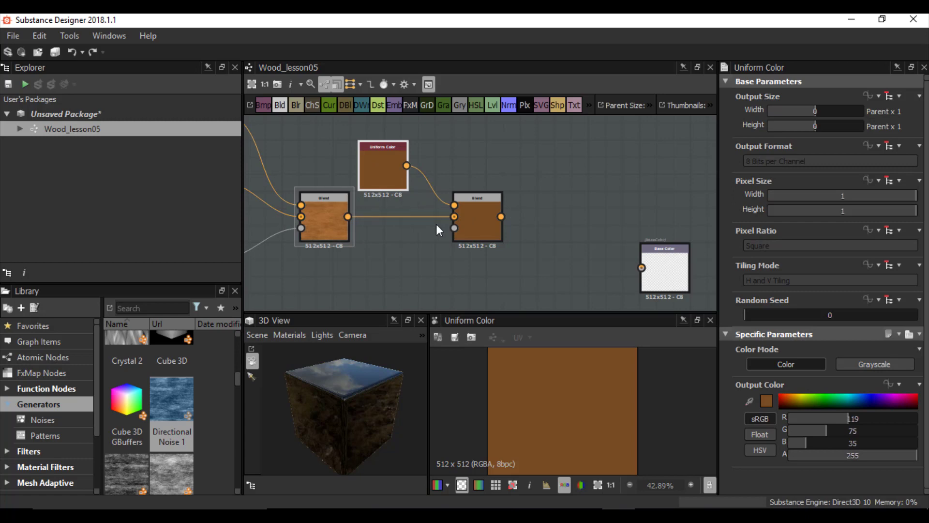
pyautogui.moveTo(392, 183); pyautogui.dragTo(401, 174)
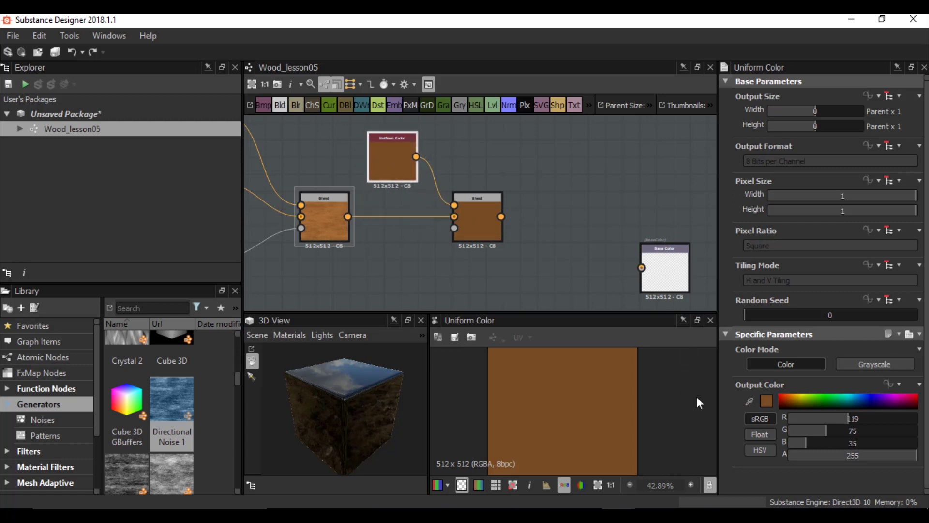
pyautogui.click(766, 401)
pyautogui.moveTo(695, 337); pyautogui.dragTo(698, 356)
pyautogui.click(873, 253)
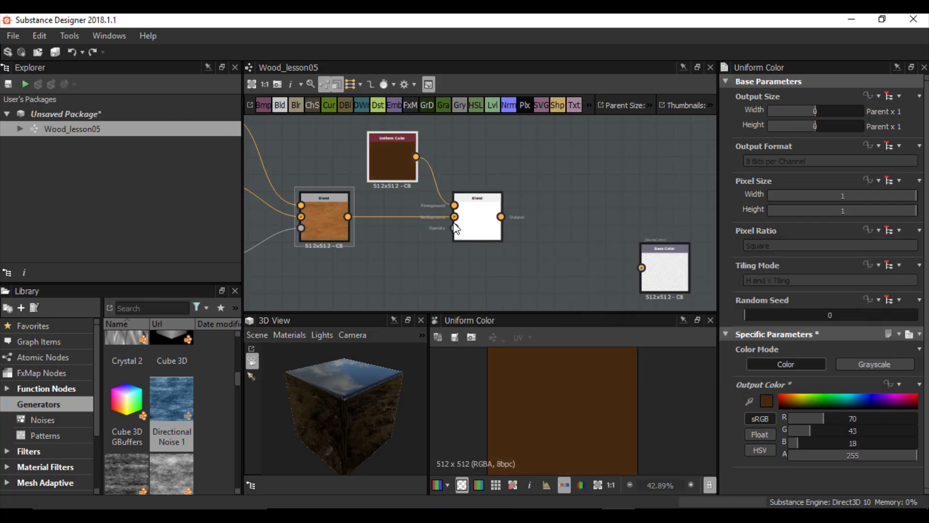
# Add a Directional Noise 3 generator from the library, connect it to the second Blend's opacity and preview the blended result.
pyautogui.scroll(-3, 582, 195)
pyautogui.scroll(2, 484, 222)
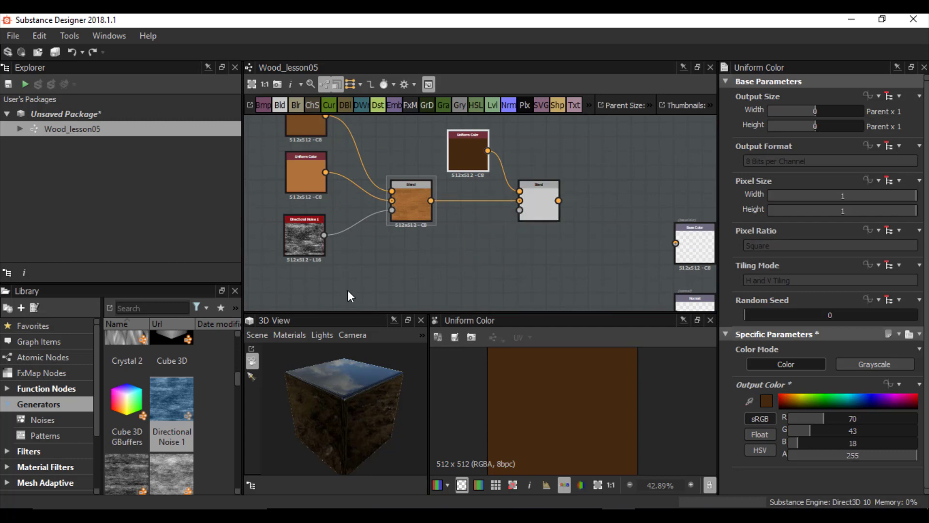
pyautogui.scroll(-2, 237, 381)
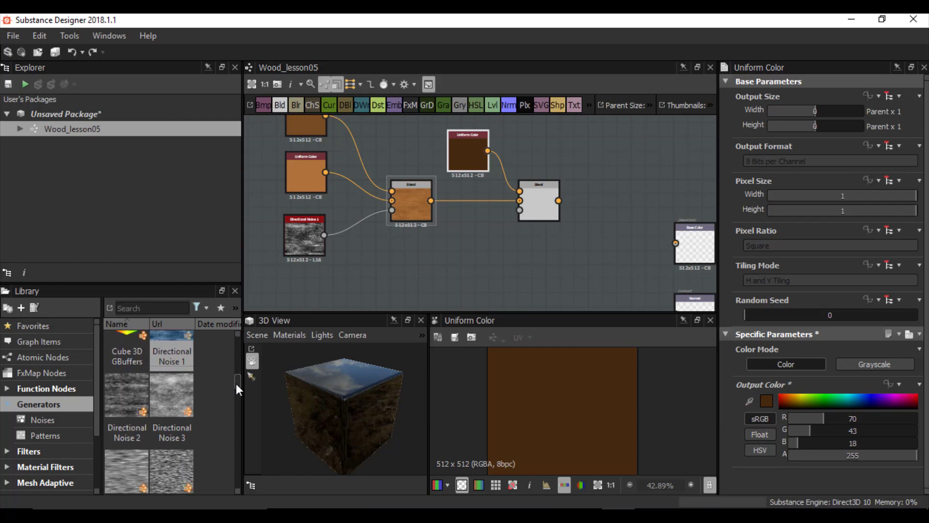
pyautogui.moveTo(181, 417); pyautogui.dragTo(461, 250)
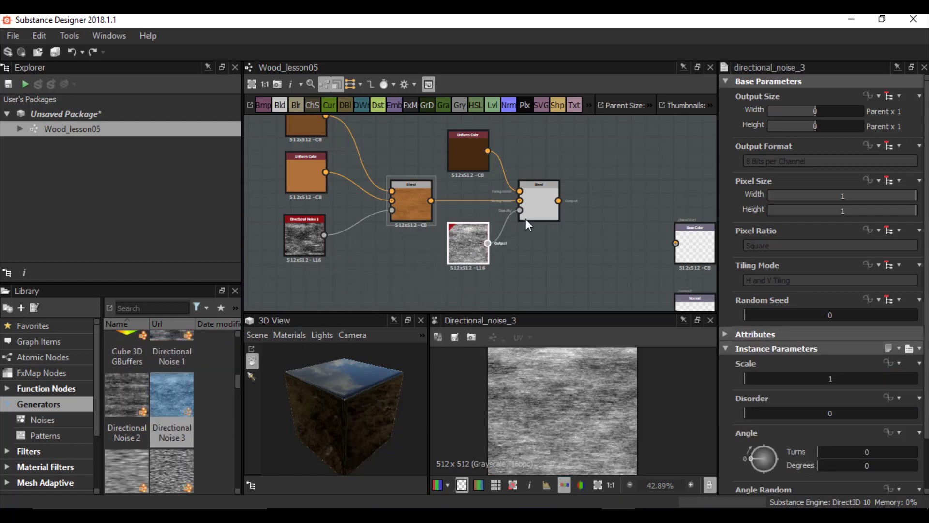
pyautogui.moveTo(487, 243); pyautogui.dragTo(520, 210)
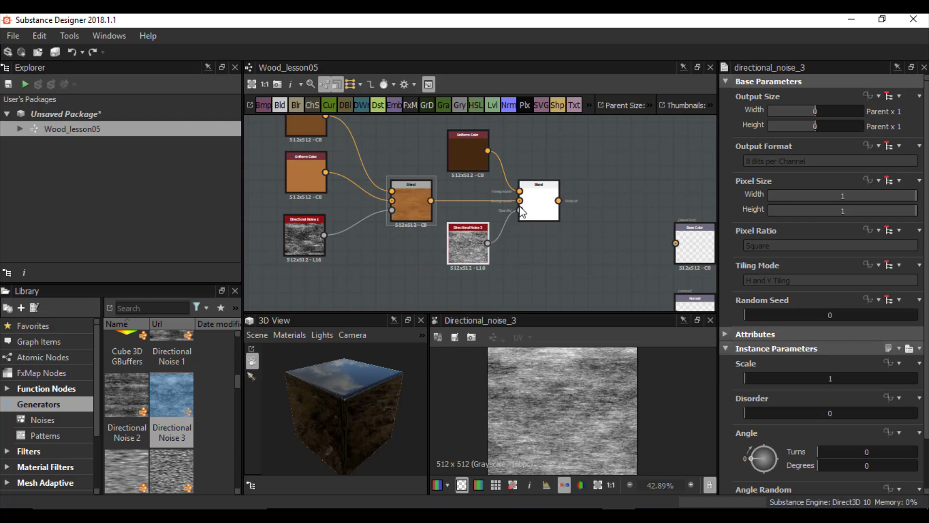
pyautogui.click(528, 213)
pyautogui.scroll(-3, 556, 367)
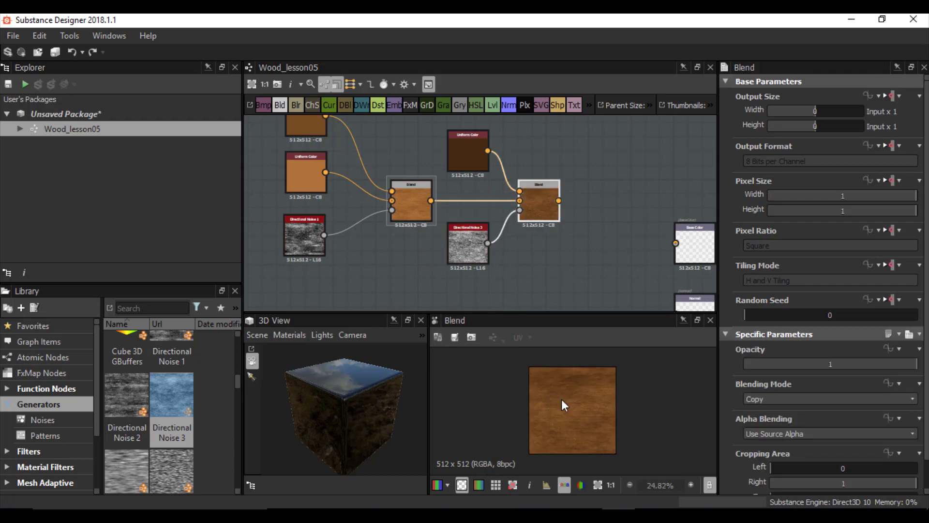
pyautogui.scroll(3, 562, 399)
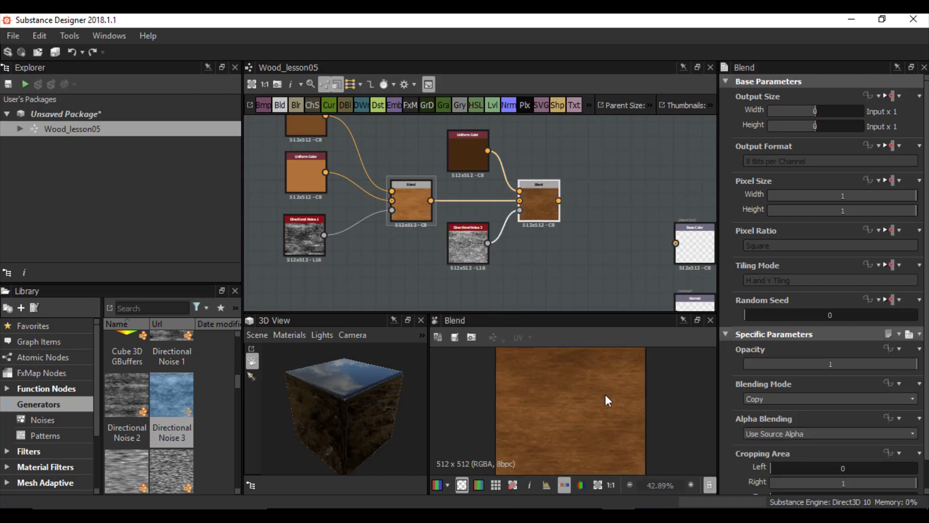
pyautogui.scroll(-1, 571, 414)
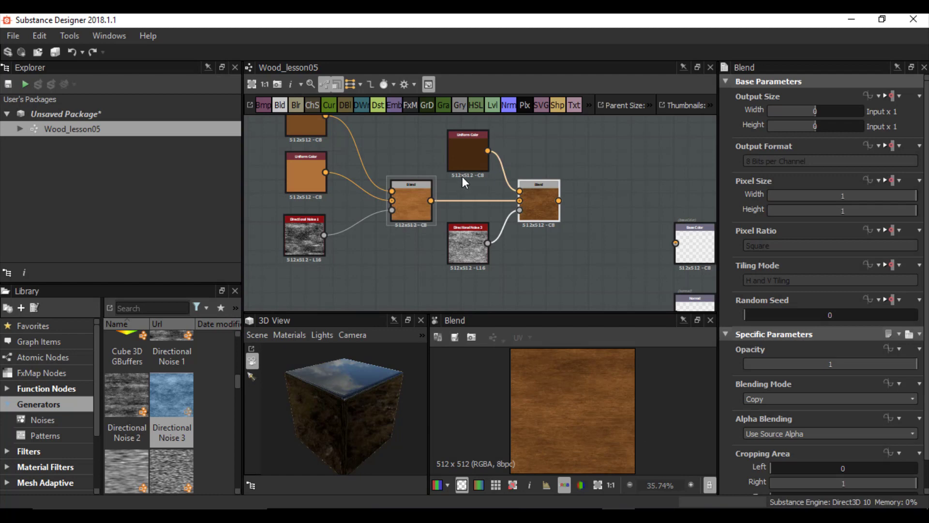
# Move the Directional Noise 3 node further from the second Blend and insert a Levels node on the link between them.
pyautogui.click(467, 156)
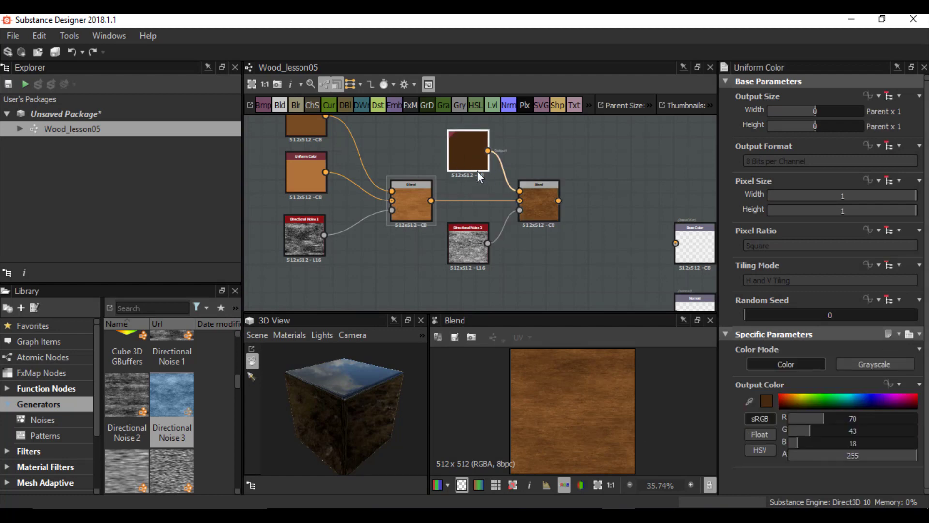
pyautogui.moveTo(460, 248); pyautogui.dragTo(417, 270)
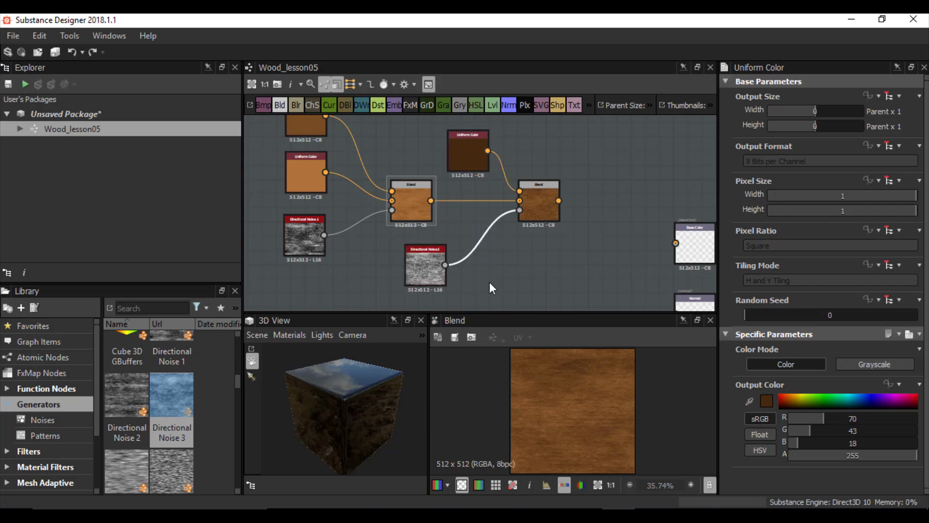
pyautogui.scroll(2, 431, 254)
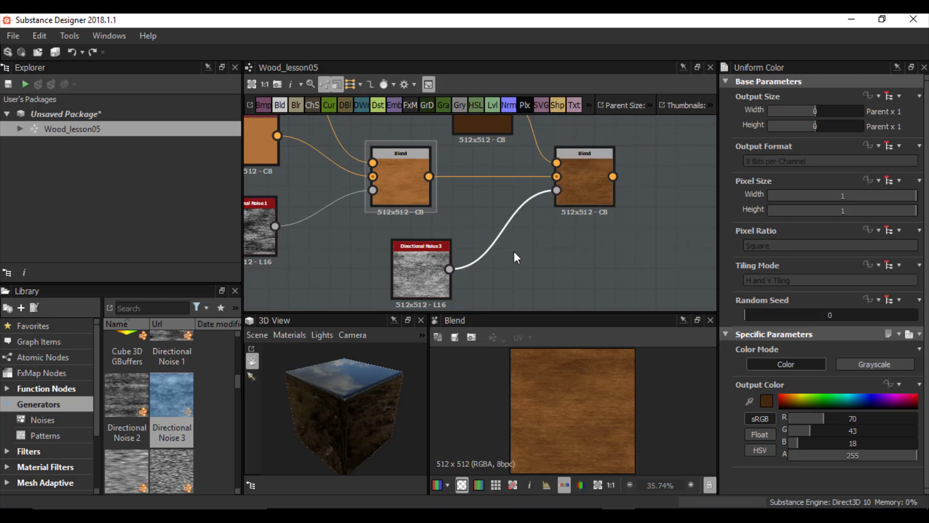
pyautogui.press('space')
pyautogui.write('leve')
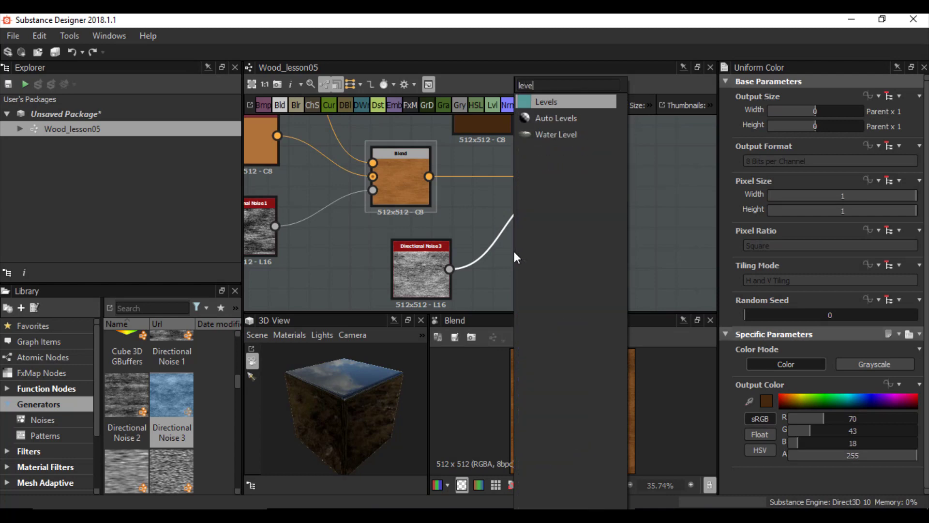
pyautogui.click(553, 101)
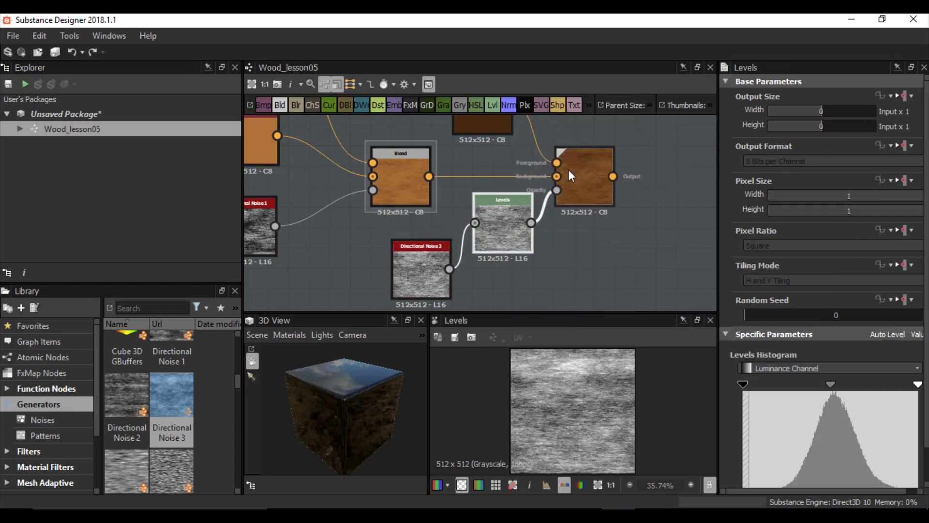
# While previewing the second Blend, raise the Levels node's input black point to just below the histogram peak and shift its midtone toward white.
pyautogui.click(588, 181)
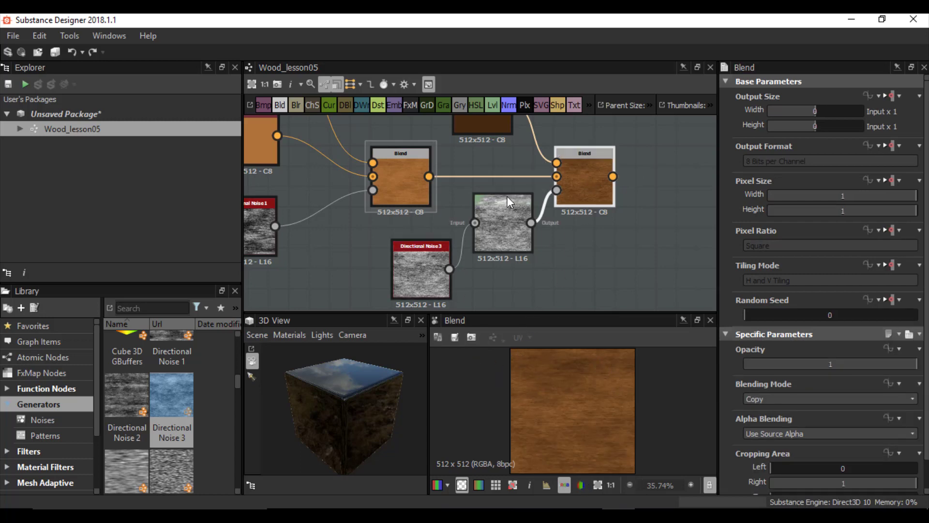
pyautogui.click(506, 214)
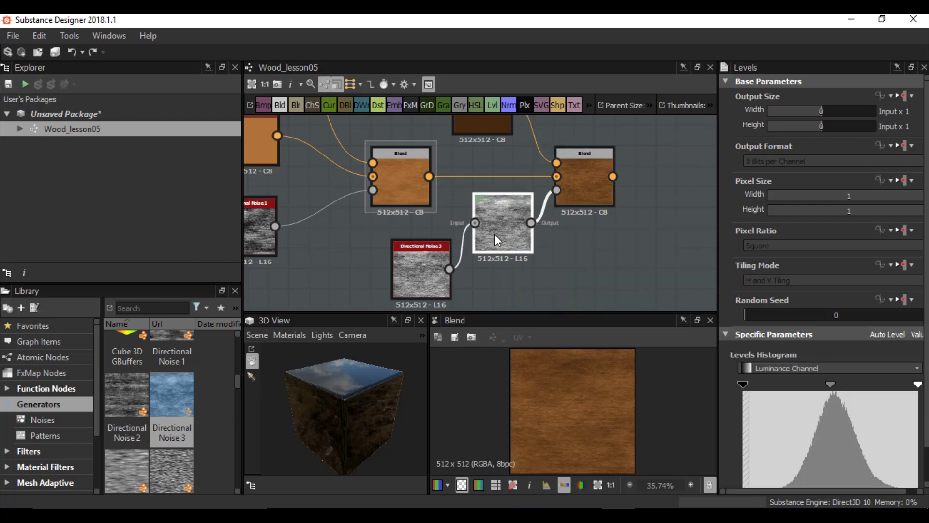
pyautogui.scroll(-1, 745, 256)
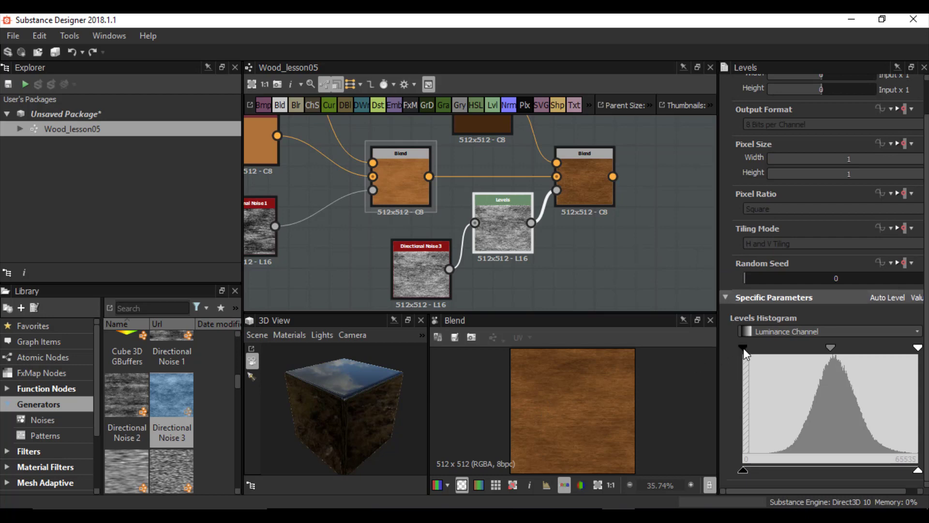
pyautogui.moveTo(743, 347); pyautogui.dragTo(801, 349)
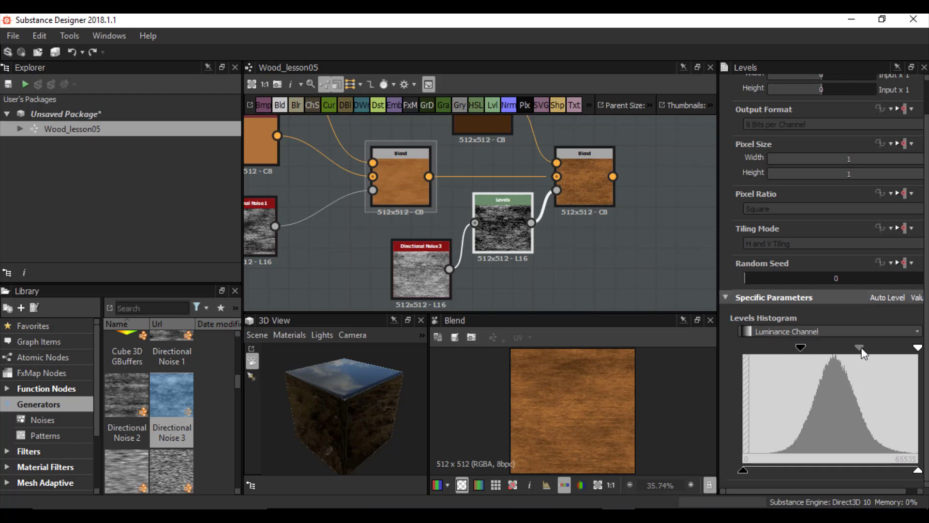
pyautogui.moveTo(860, 347); pyautogui.dragTo(863, 348)
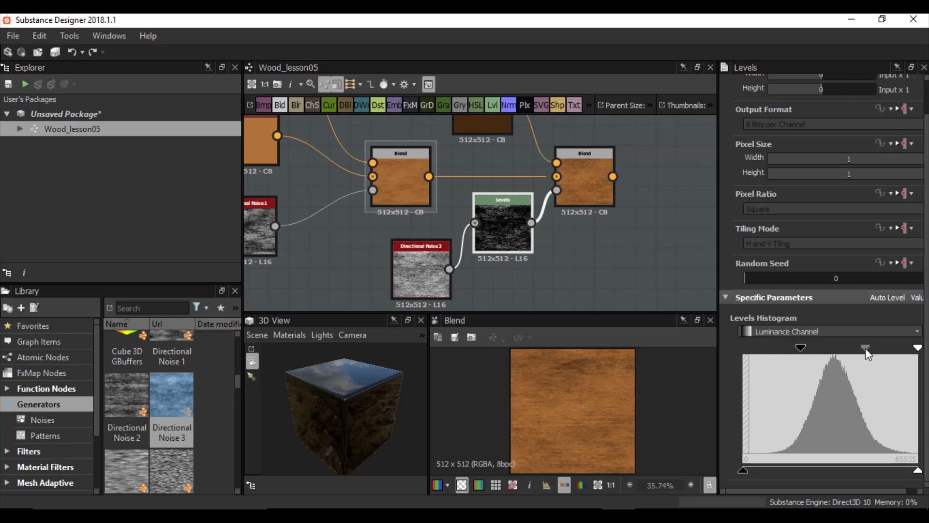
pyautogui.moveTo(800, 349)
pyautogui.mouseDown()
pyautogui.moveTo(811, 352)
pyautogui.moveTo(802, 347)
pyautogui.mouseUp()
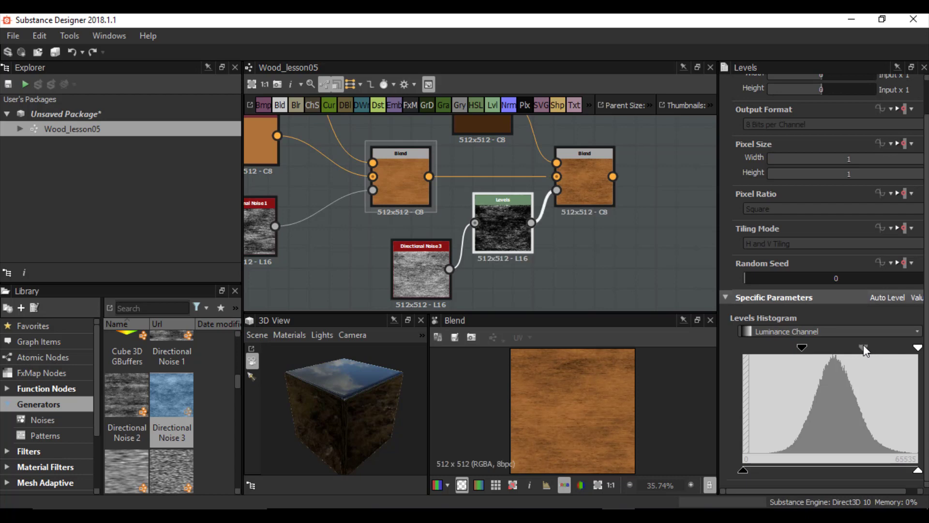
pyautogui.moveTo(802, 347); pyautogui.dragTo(811, 349)
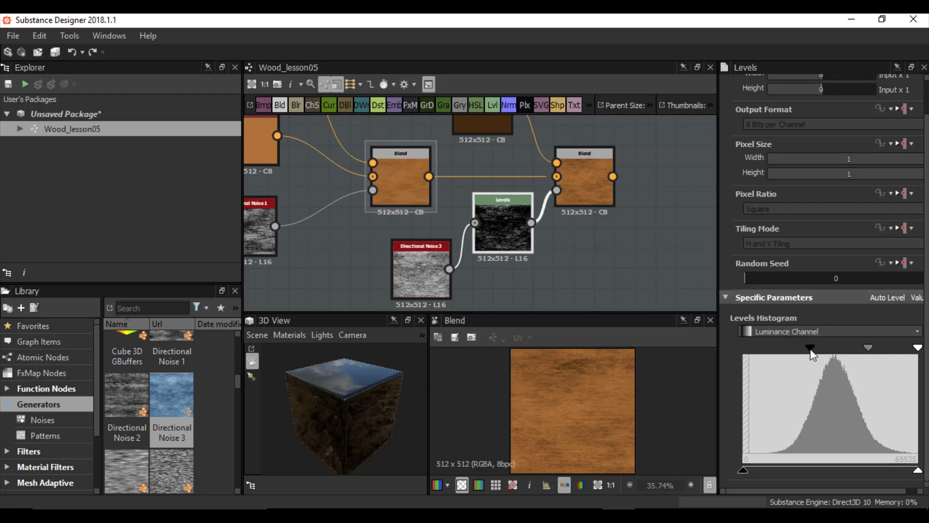
pyautogui.scroll(-3, 526, 418)
pyautogui.scroll(3, 526, 418)
pyautogui.scroll(3, 581, 431)
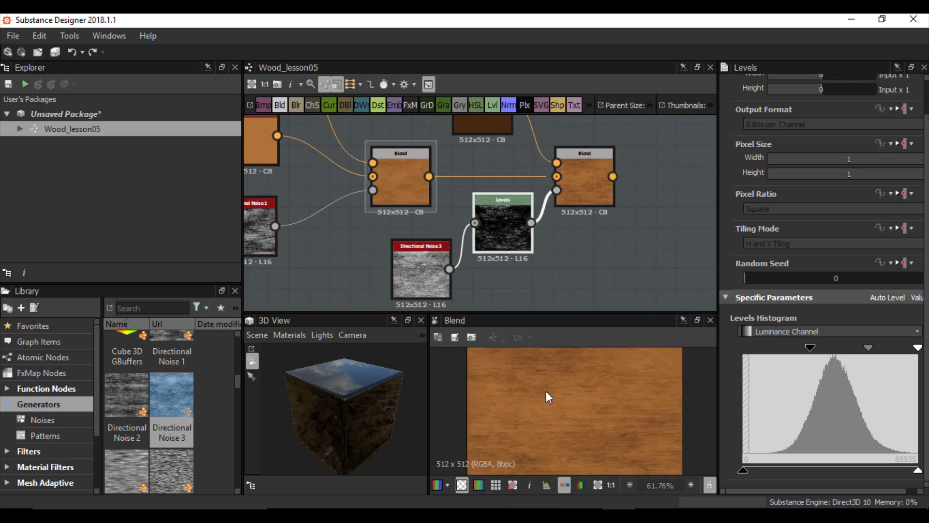
pyautogui.scroll(-3, 556, 417)
pyautogui.scroll(-3, 429, 196)
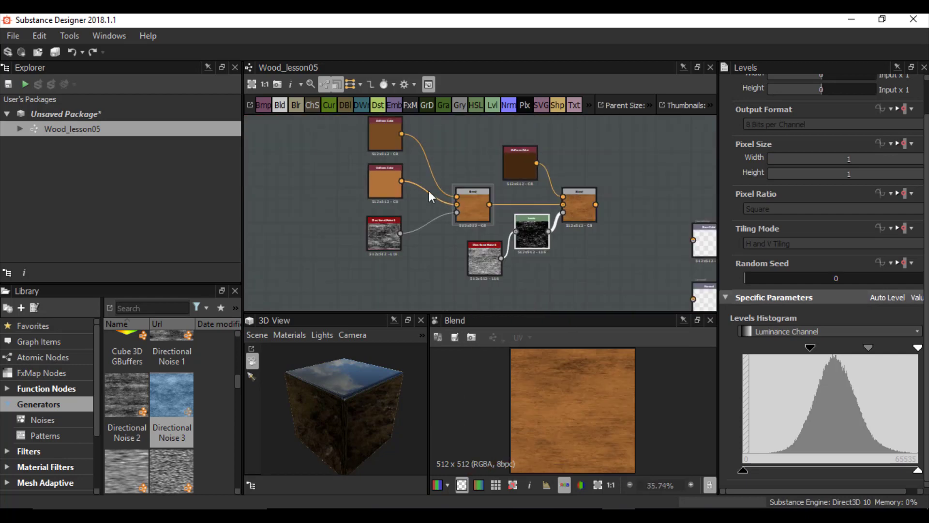
# Lighten the light brown Uniform Color feeding the first Blend's background to RGB 195, 137, 84.
pyautogui.moveTo(462, 215); pyautogui.dragTo(399, 231, button='middle')
pyautogui.click(323, 198)
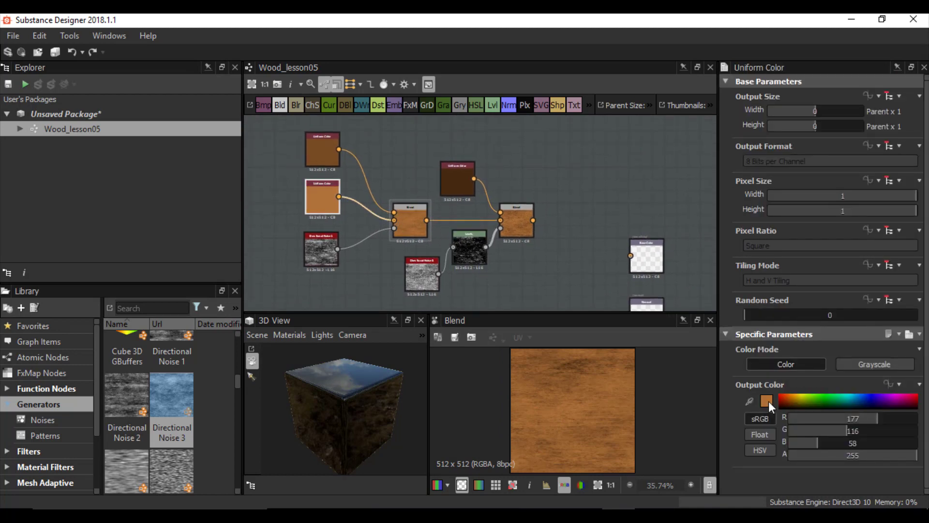
pyautogui.click(768, 402)
pyautogui.moveTo(687, 306); pyautogui.dragTo(671, 298)
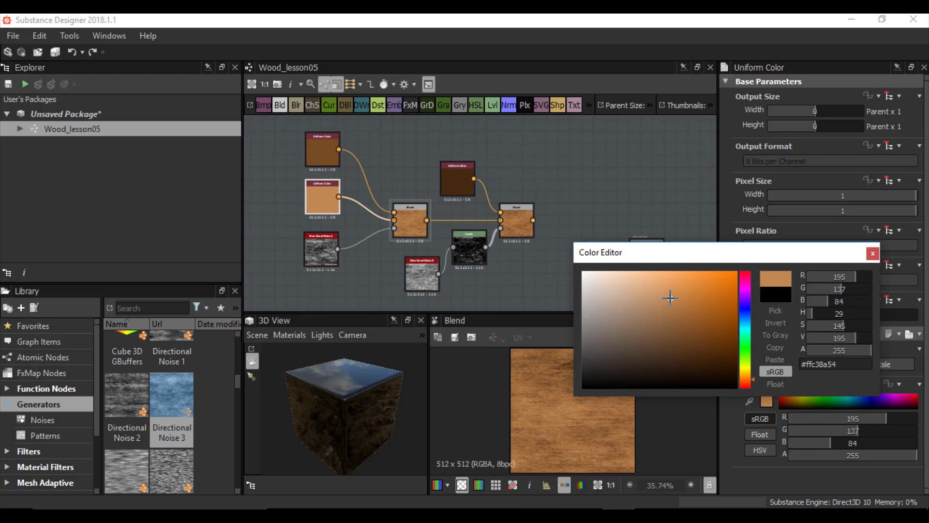
pyautogui.click(872, 255)
# Set the Uniform Color feeding the first Blend's foreground to a more saturated brown, RGB 116, 67, 22.
pyautogui.click(327, 149)
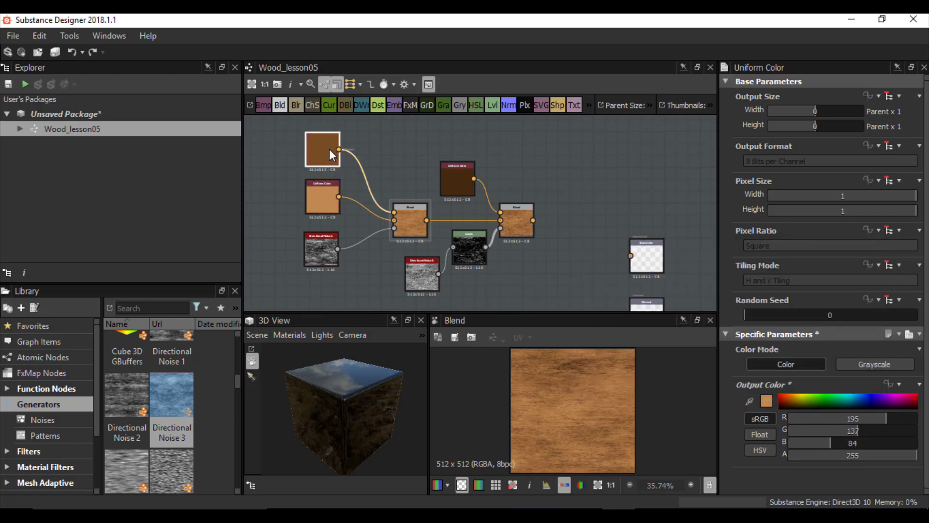
pyautogui.click(768, 402)
pyautogui.moveTo(689, 334)
pyautogui.mouseDown()
pyautogui.moveTo(689, 354)
pyautogui.moveTo(689, 330)
pyautogui.moveTo(709, 335)
pyautogui.mouseUp()
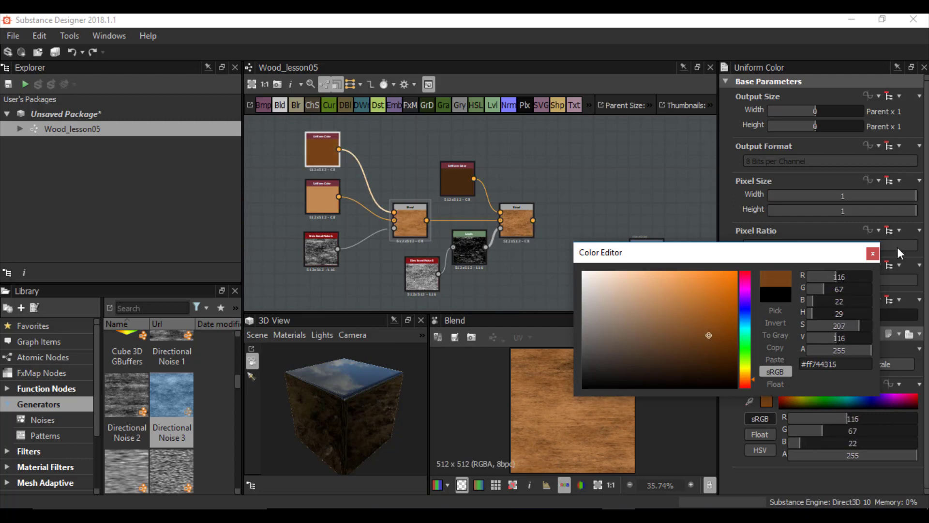
pyautogui.click(873, 253)
pyautogui.scroll(2, 486, 225)
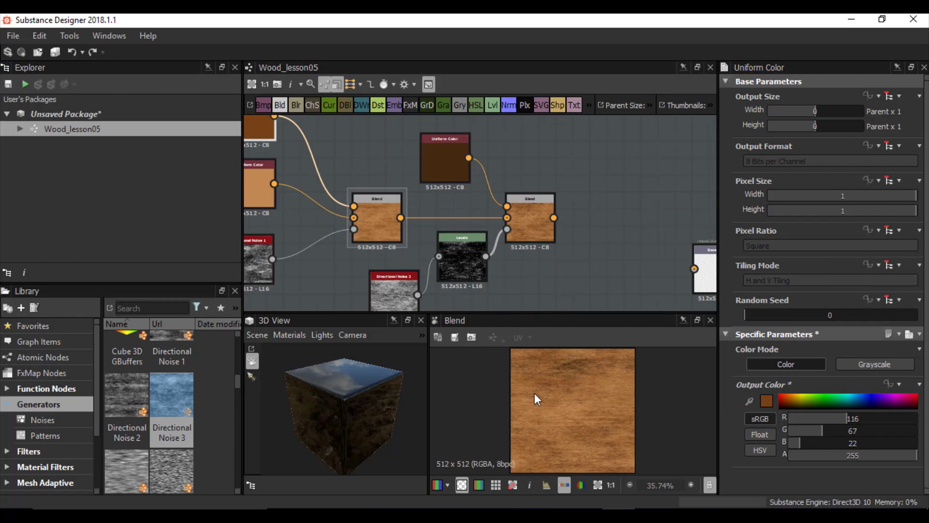
# Widen the graph area by narrowing the side panels and set the graph's parent size to 2048 × 2048.
pyautogui.scroll(2, 595, 435)
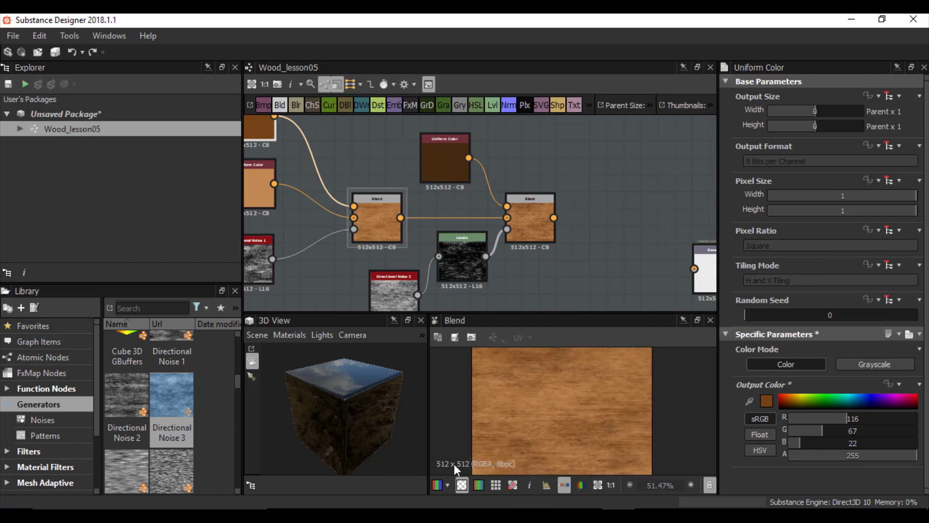
pyautogui.scroll(-2, 414, 209)
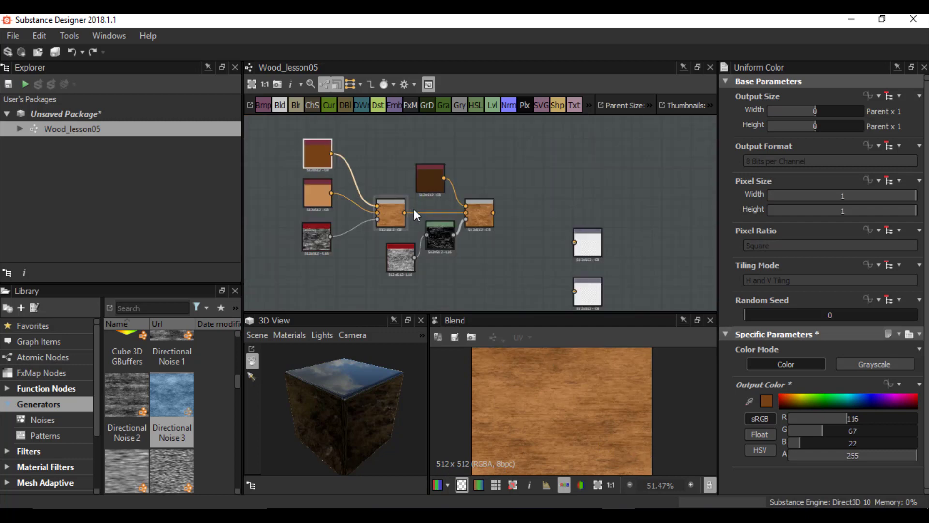
pyautogui.click(543, 172)
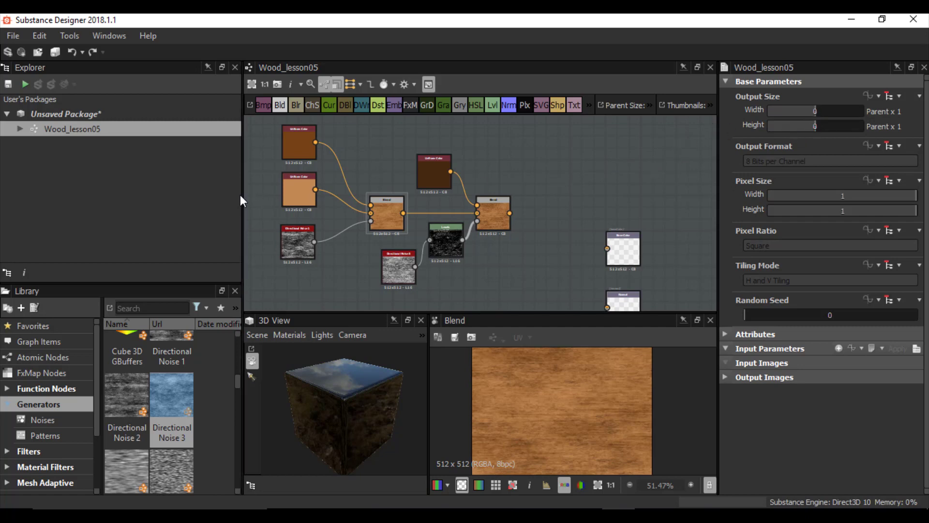
pyautogui.moveTo(242, 196); pyautogui.dragTo(154, 191)
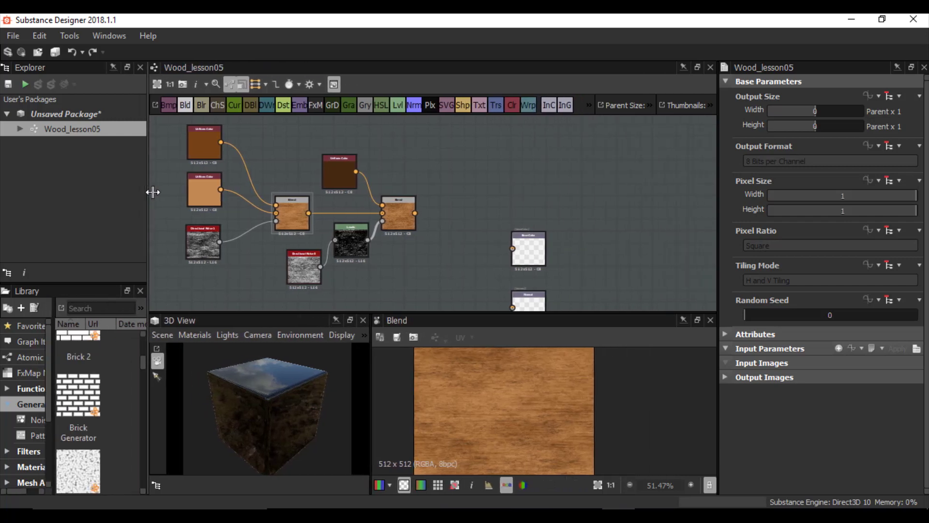
pyautogui.click(650, 106)
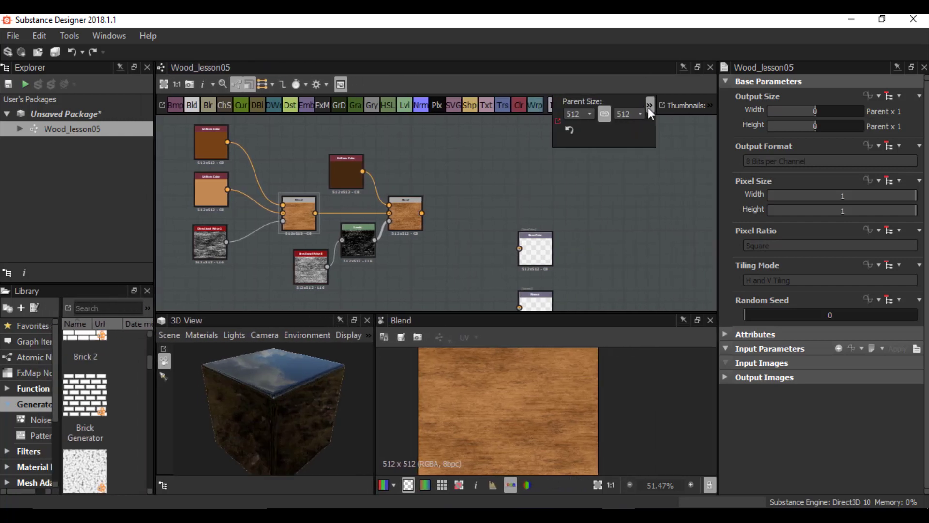
pyautogui.click(573, 112)
pyautogui.click(580, 185)
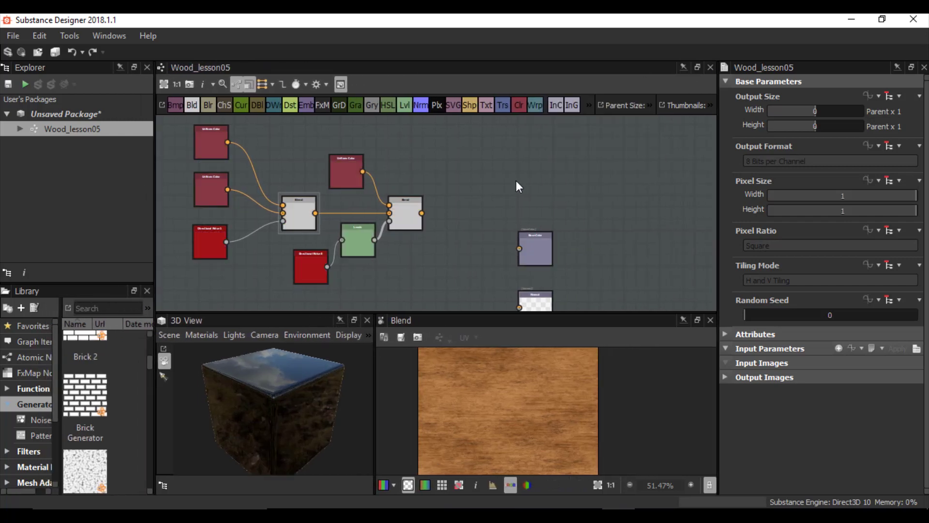
# Preview the second Blend and connect its output to the Base Color output node.
pyautogui.scroll(-6, 516, 406)
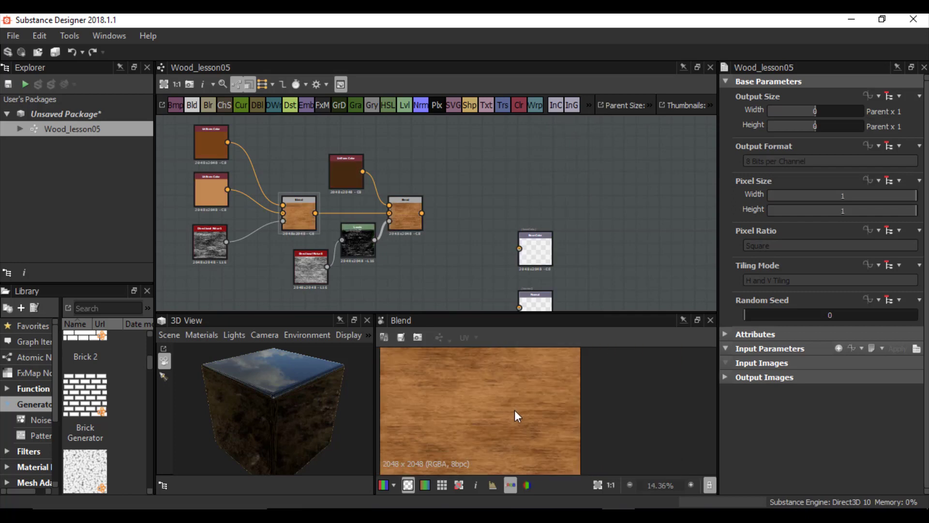
pyautogui.moveTo(452, 399); pyautogui.dragTo(489, 420, button='middle')
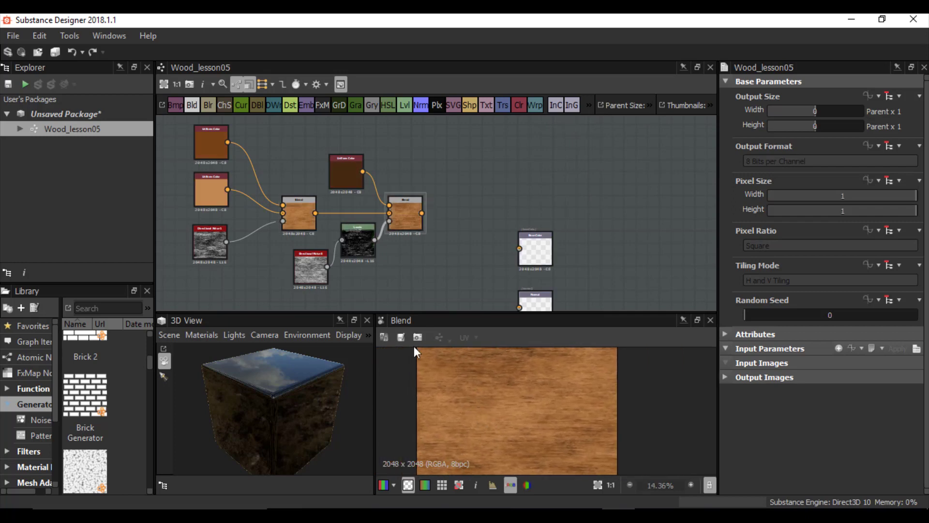
pyautogui.scroll(-3, 319, 208)
pyautogui.scroll(2, 426, 226)
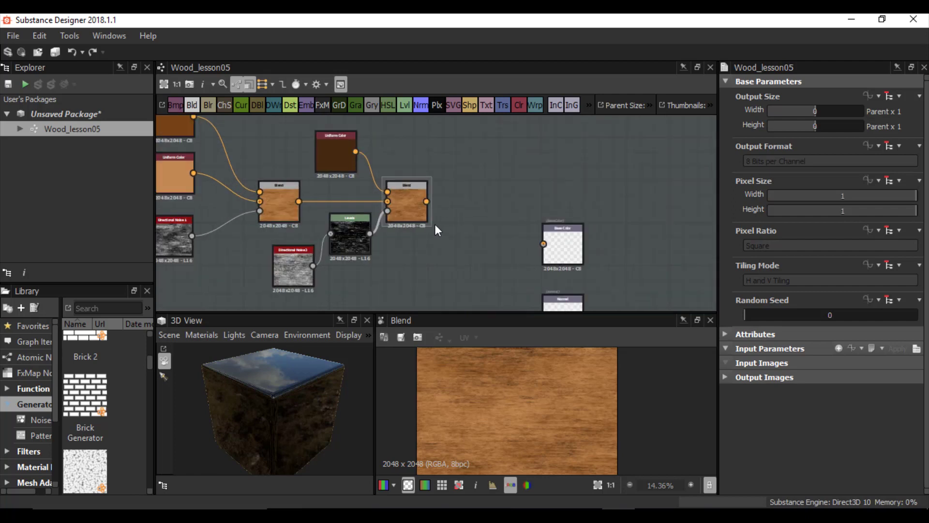
pyautogui.scroll(2, 437, 198)
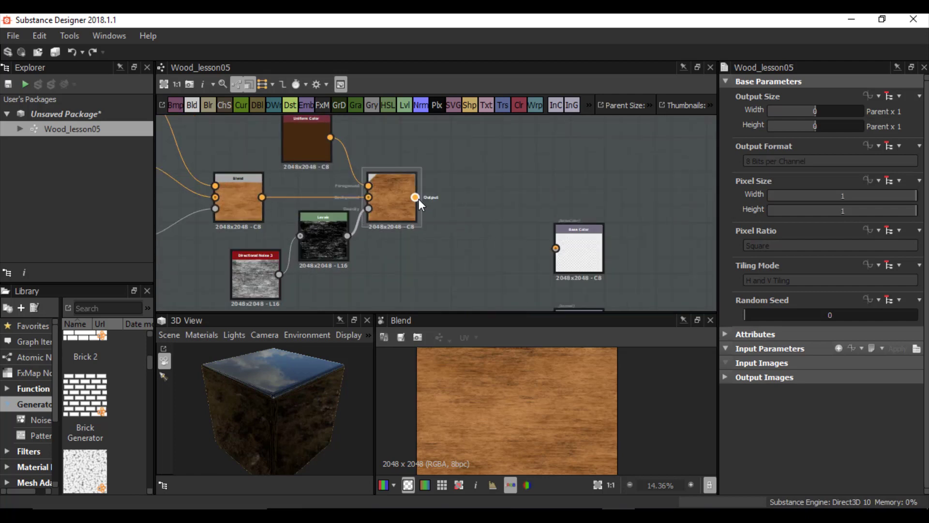
pyautogui.moveTo(419, 199); pyautogui.dragTo(555, 248)
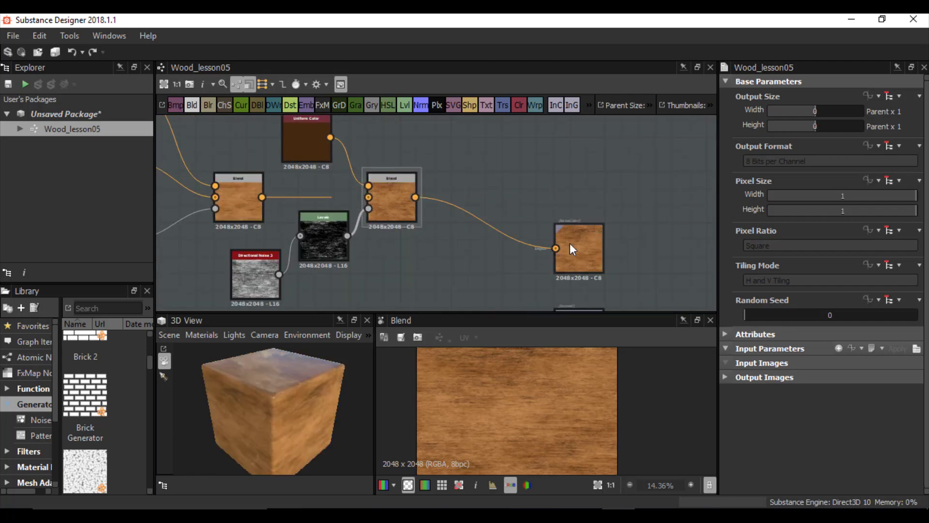
# Inspect the wood color on the 3D cube, then add a Normal node and place it beside the graph's Normal output.
pyautogui.scroll(-2, 404, 193)
pyautogui.scroll(2, 284, 193)
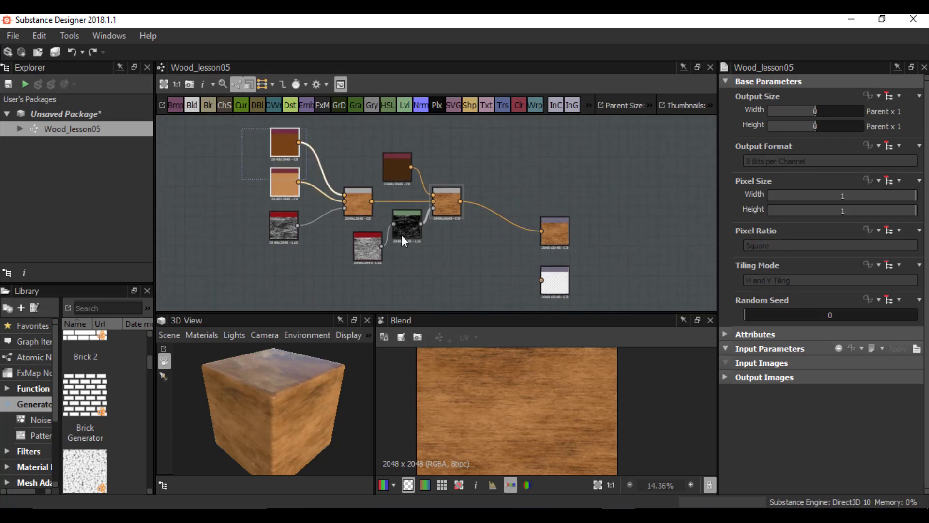
pyautogui.scroll(3, 300, 411)
pyautogui.keyDown('alt'); pyautogui.moveTo(300, 411); pyautogui.dragTo(275, 402); pyautogui.keyUp('alt')
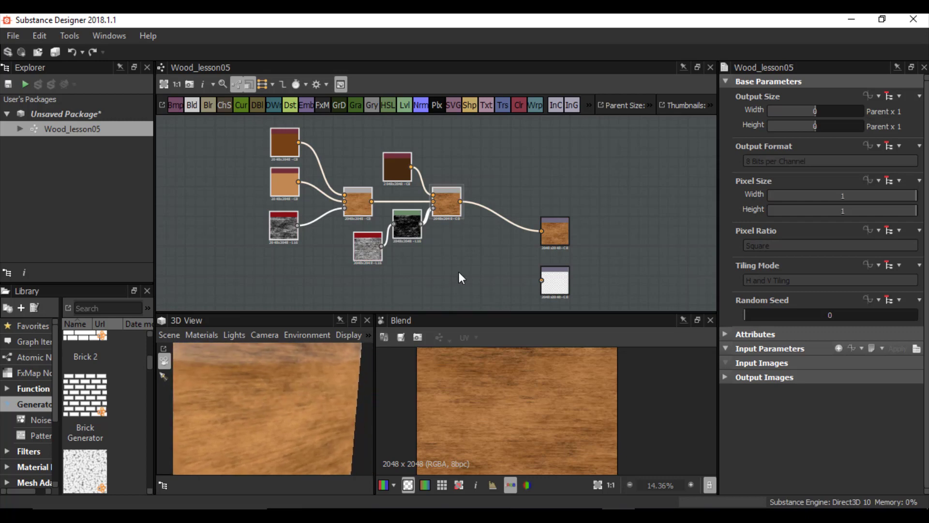
pyautogui.scroll(2, 483, 270)
pyautogui.moveTo(565, 265); pyautogui.dragTo(554, 292, button='middle')
pyautogui.scroll(1, 555, 243)
pyautogui.click(523, 286)
pyautogui.click(420, 105)
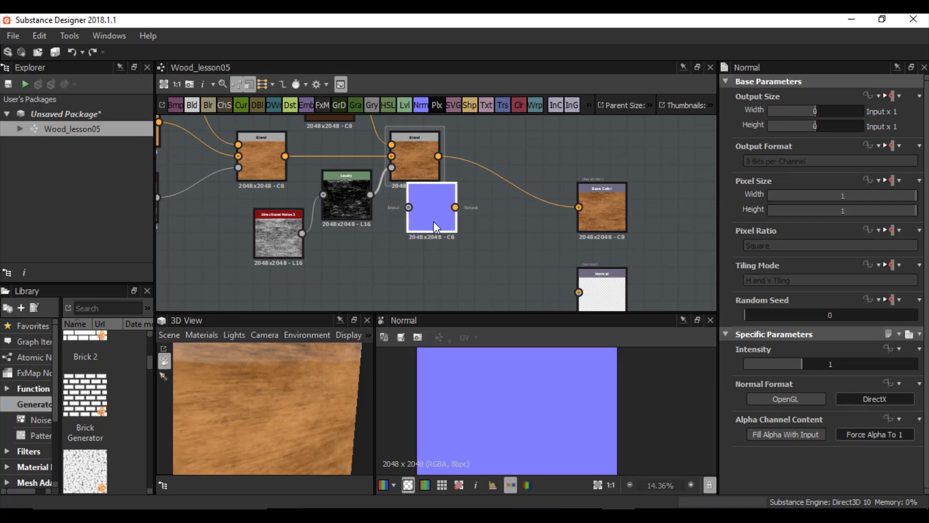
pyautogui.moveTo(434, 222); pyautogui.dragTo(518, 286)
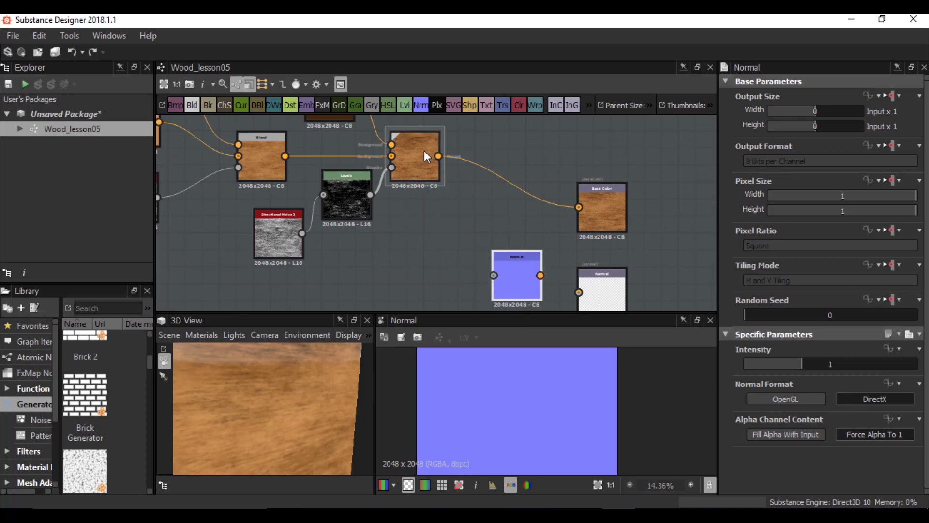
# Add a Grayscale Conversion node and place it between the second Blend and the Normal node.
pyautogui.scroll(2, 424, 150)
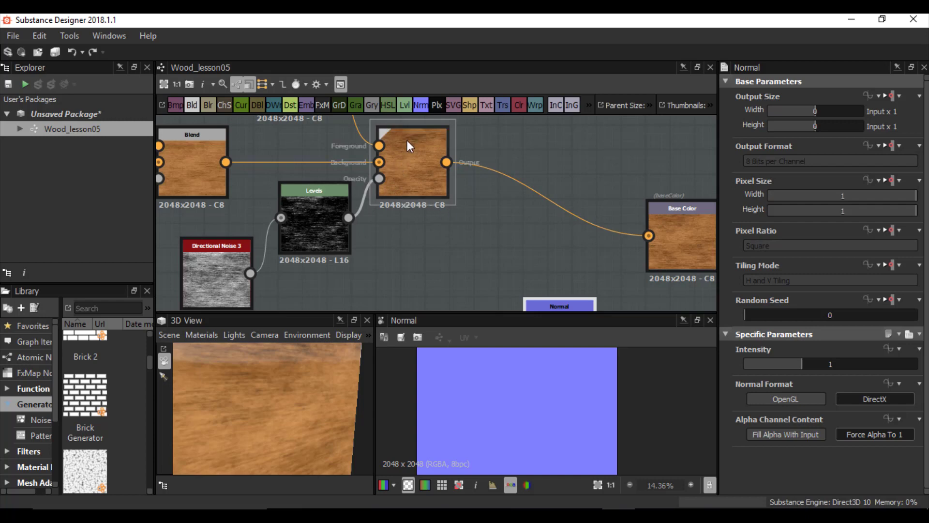
pyautogui.moveTo(421, 172); pyautogui.dragTo(393, 150, button='middle')
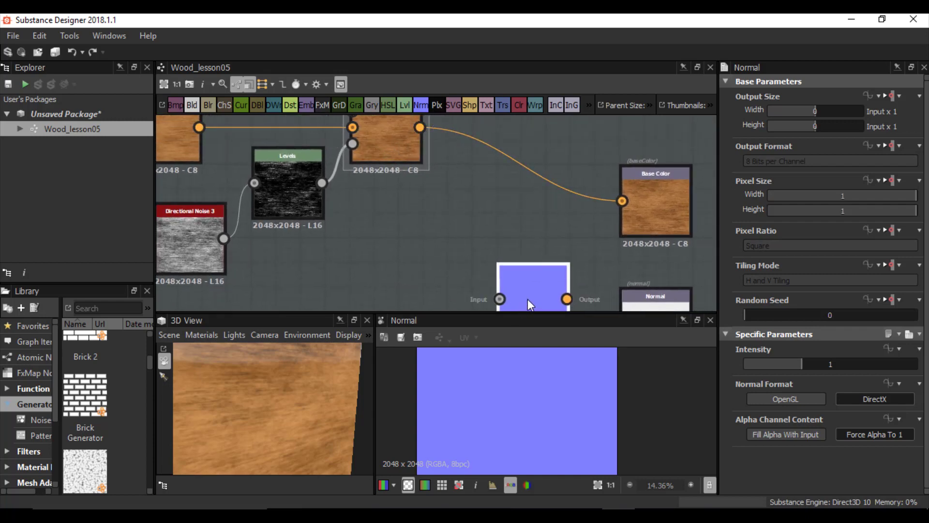
pyautogui.moveTo(526, 297); pyautogui.dragTo(533, 251, button='middle')
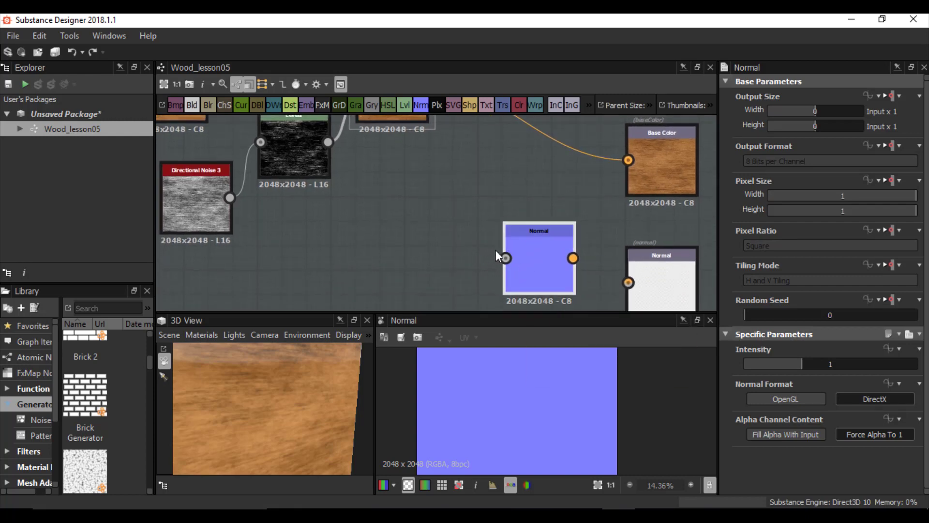
pyautogui.moveTo(442, 166); pyautogui.dragTo(455, 216, button='middle')
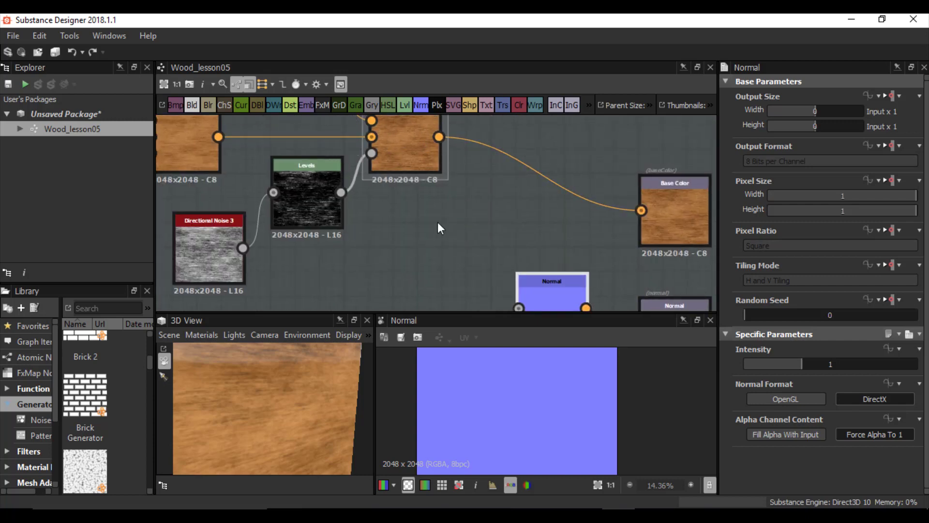
pyautogui.press('space')
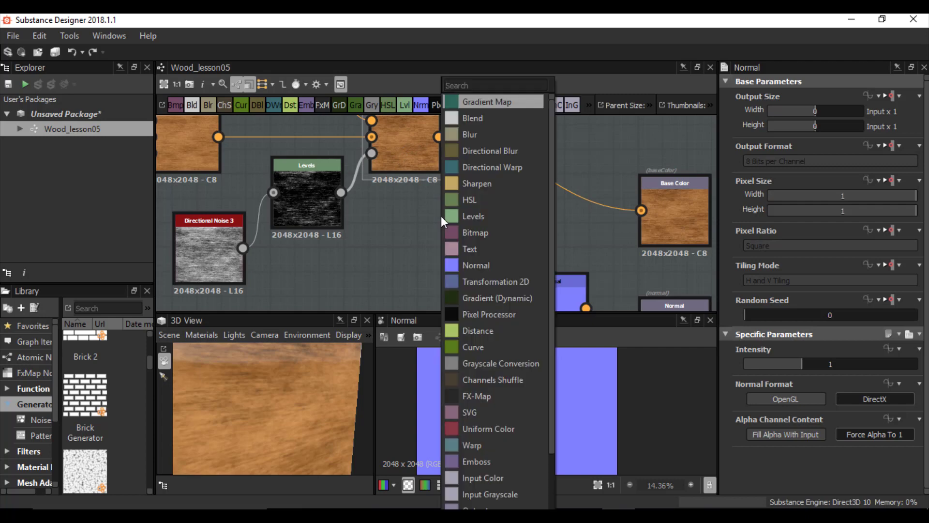
pyautogui.write('gray')
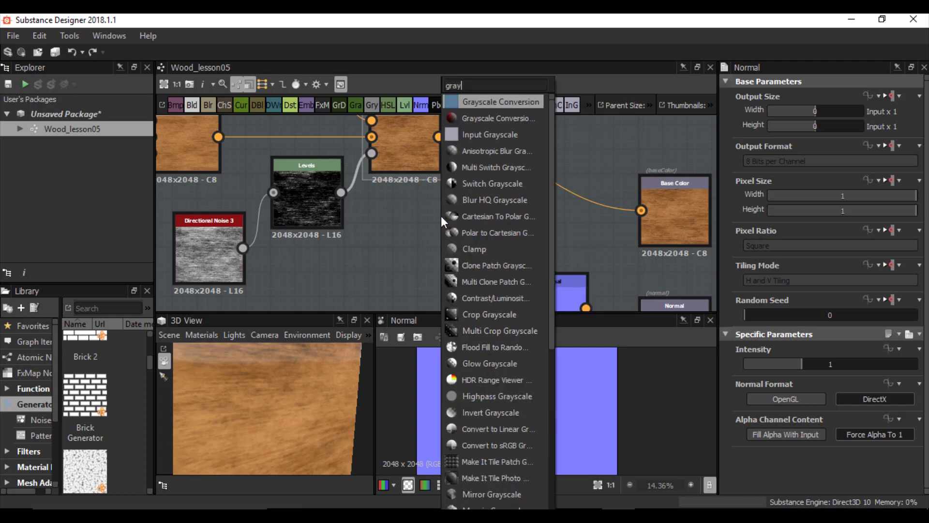
pyautogui.click(489, 101)
pyautogui.moveTo(429, 214); pyautogui.dragTo(473, 248)
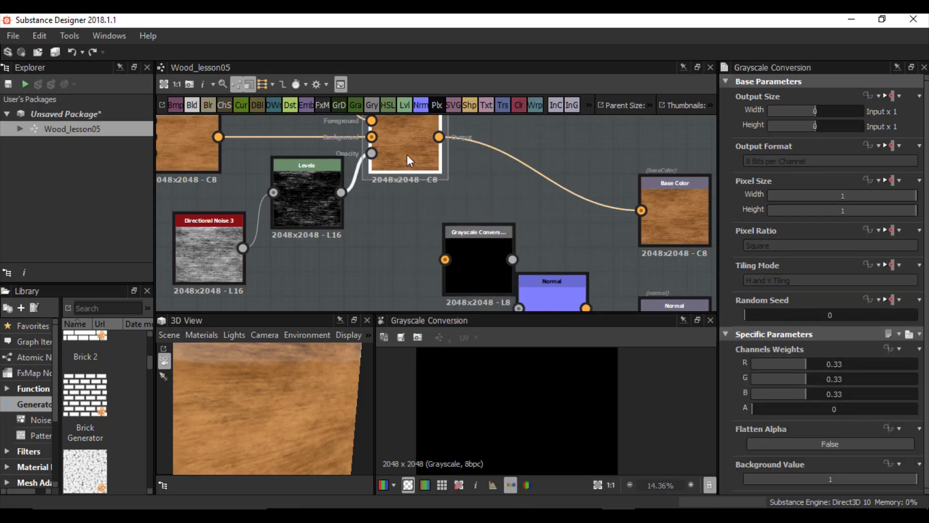
# Feed the second Blend into the Grayscale Conversion node and connect the conversion's output to the Normal node's input.
pyautogui.moveTo(408, 155); pyautogui.dragTo(445, 248)
pyautogui.click(473, 242)
pyautogui.moveTo(511, 274); pyautogui.dragTo(462, 286)
pyautogui.moveTo(470, 263); pyautogui.dragTo(446, 195, button='middle')
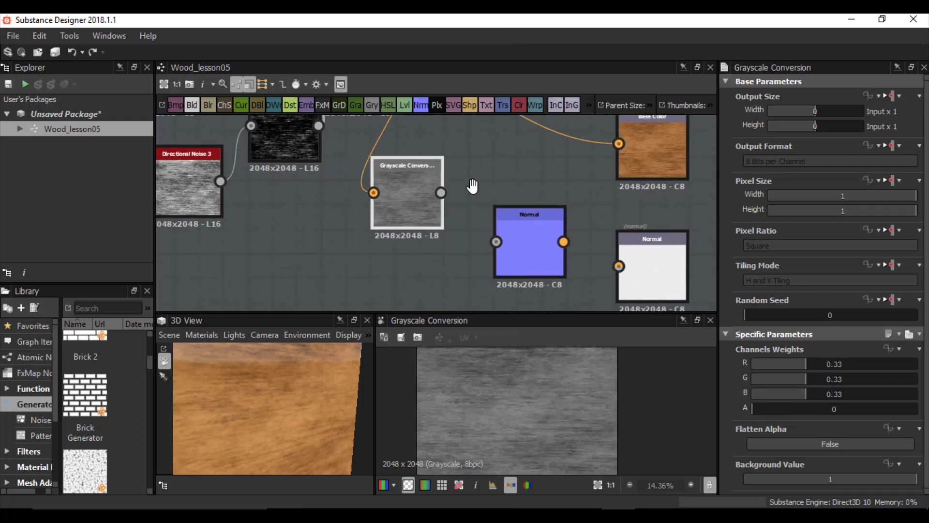
pyautogui.moveTo(440, 192); pyautogui.dragTo(496, 241)
pyautogui.click(553, 266)
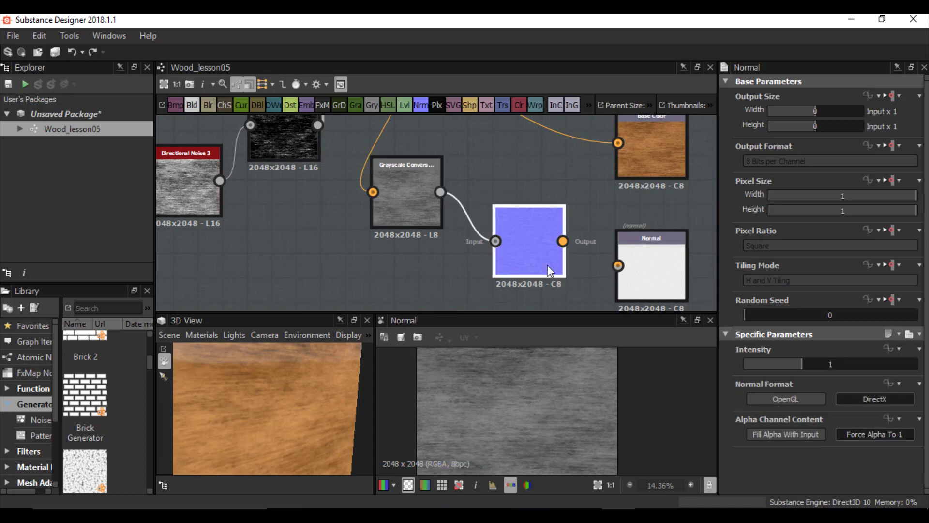
# Connect the Normal node to the graph's Normal output, space that output slightly further away, and check the cube in 3D.
pyautogui.scroll(2, 567, 257)
pyautogui.moveTo(536, 273); pyautogui.dragTo(475, 251, button='middle')
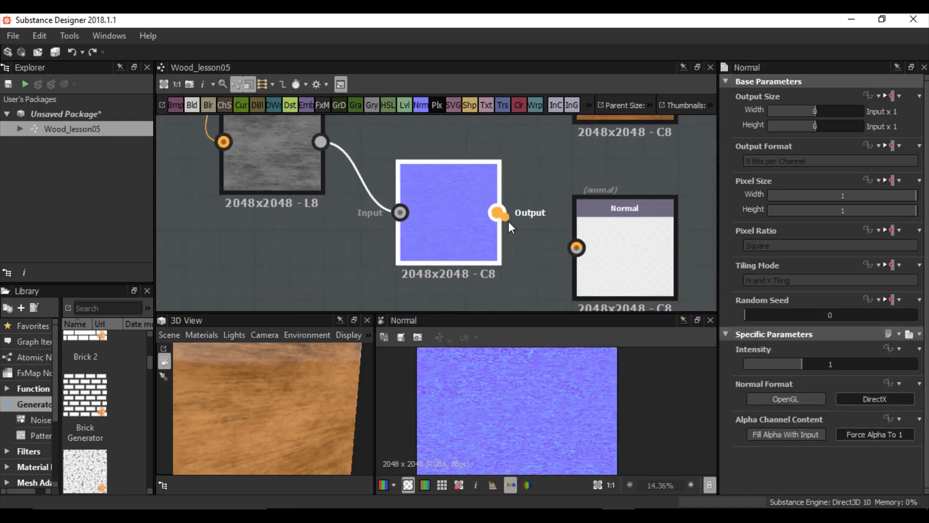
pyautogui.moveTo(497, 212); pyautogui.dragTo(576, 248)
pyautogui.scroll(-1, 413, 216)
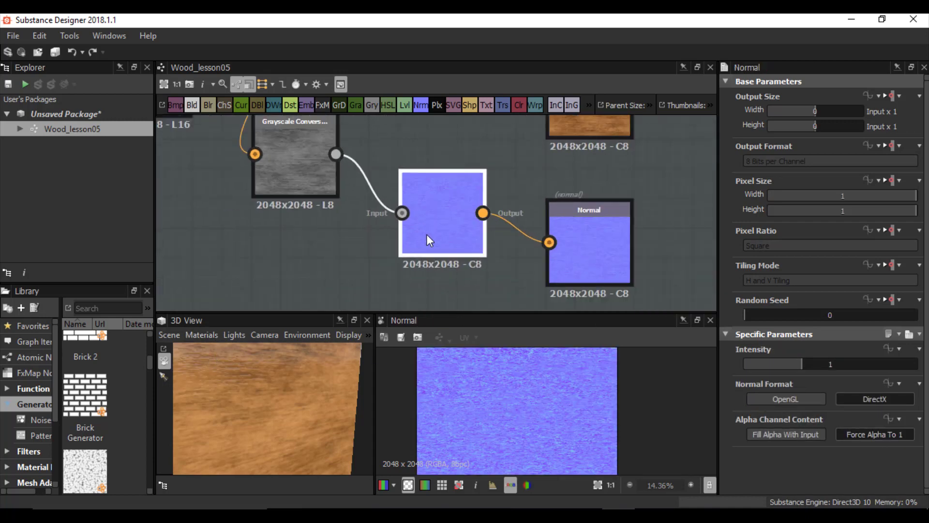
pyautogui.click(588, 241)
pyautogui.moveTo(568, 273)
pyautogui.mouseDown()
pyautogui.moveTo(593, 260)
pyautogui.moveTo(585, 272)
pyautogui.mouseUp()
pyautogui.moveTo(320, 405); pyautogui.dragTo(339, 360)
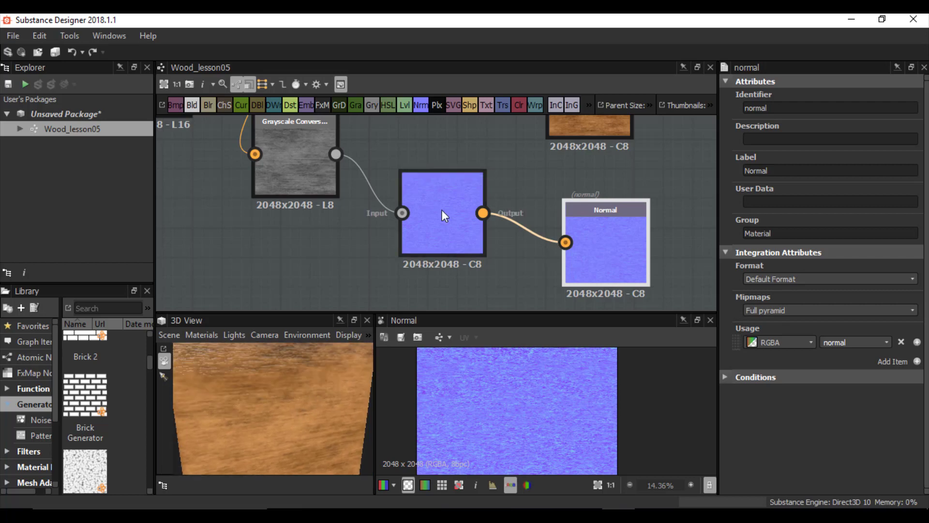
# Shift the Roughness output node slightly away and feed it from the Grayscale Conversion node.
pyautogui.scroll(-1, 457, 196)
pyautogui.click(423, 195)
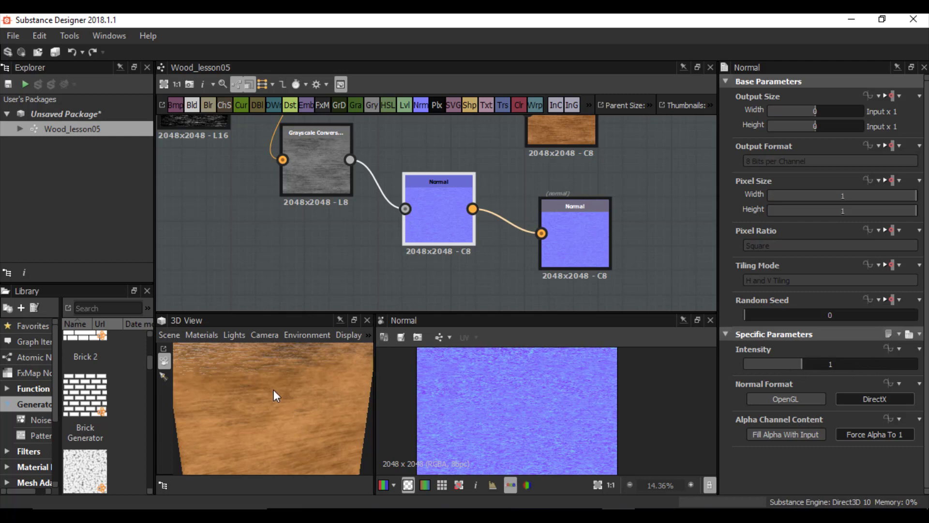
pyautogui.scroll(-2, 382, 179)
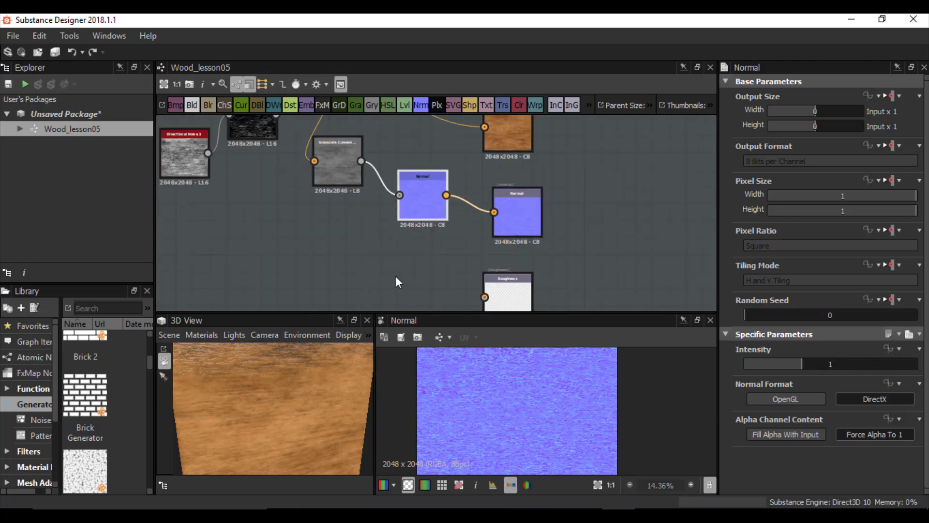
pyautogui.moveTo(432, 240); pyautogui.dragTo(440, 196, button='middle')
pyautogui.moveTo(522, 249); pyautogui.dragTo(536, 252)
pyautogui.moveTo(330, 206); pyautogui.dragTo(325, 226, button='middle')
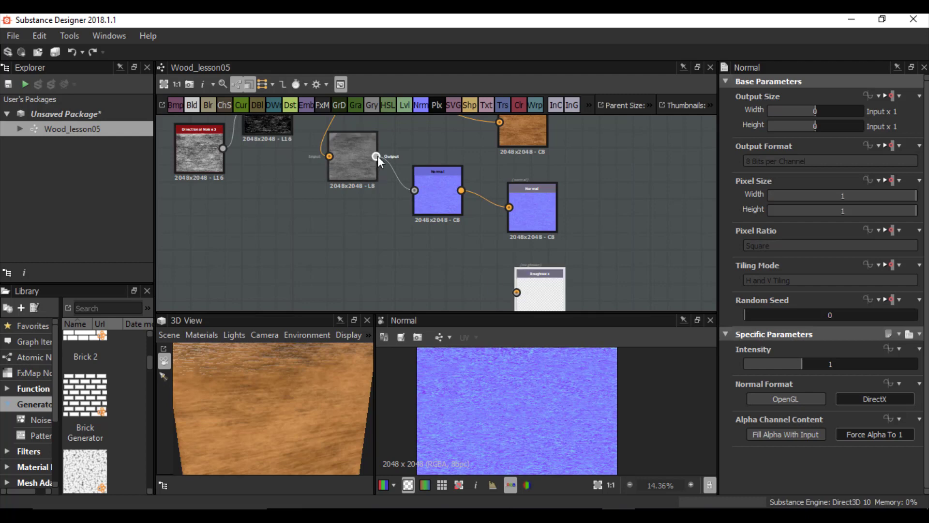
pyautogui.moveTo(513, 303); pyautogui.dragTo(516, 293)
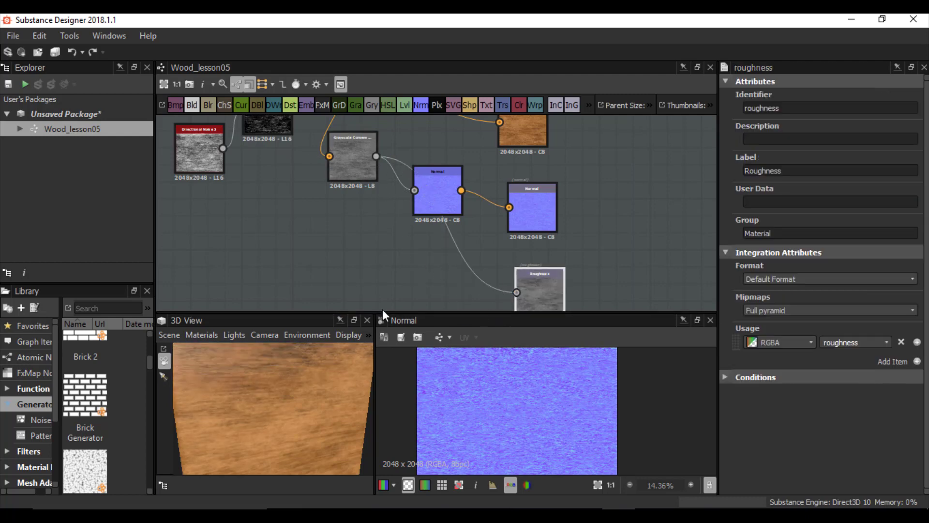
pyautogui.moveTo(268, 413); pyautogui.dragTo(234, 403)
# Move the Grayscale Conversion node further back and insert an Invert Grayscale node on its link to the Roughness output.
pyautogui.moveTo(353, 185); pyautogui.dragTo(303, 202)
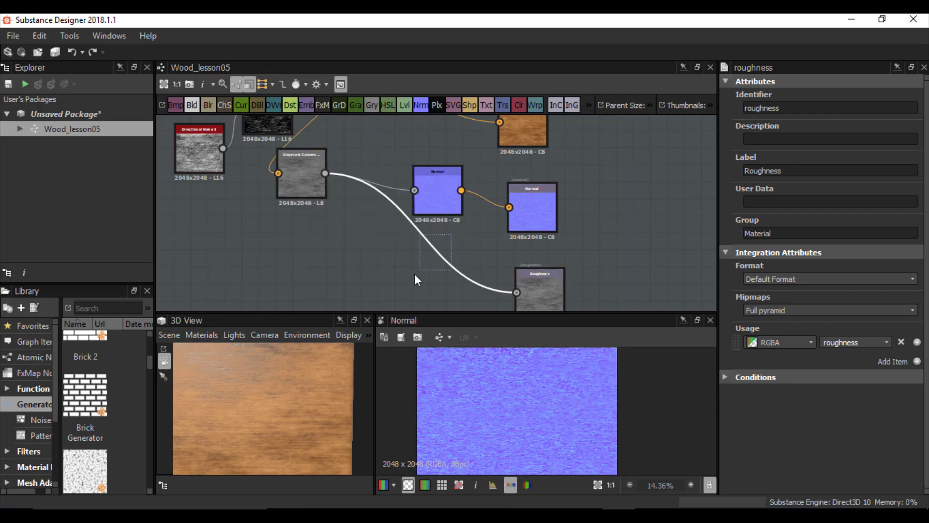
pyautogui.press('space')
pyautogui.write('inver')
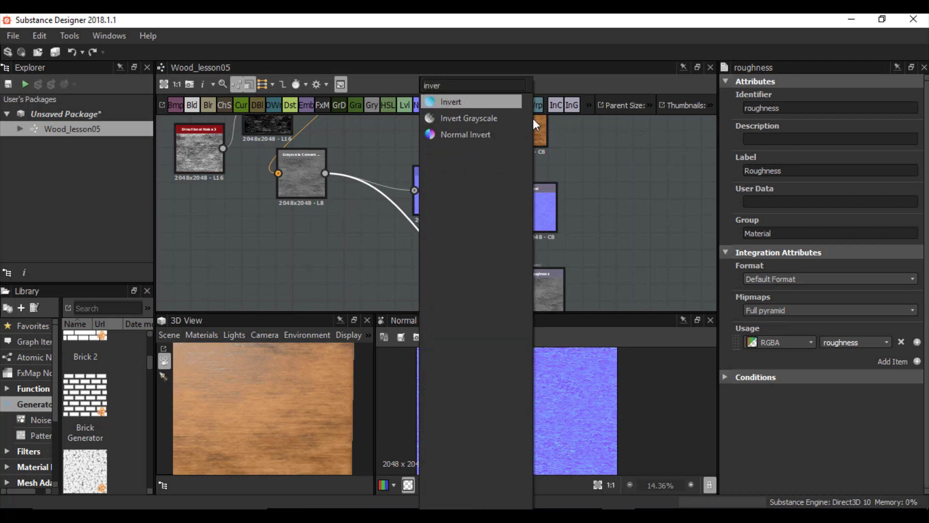
pyautogui.click(453, 118)
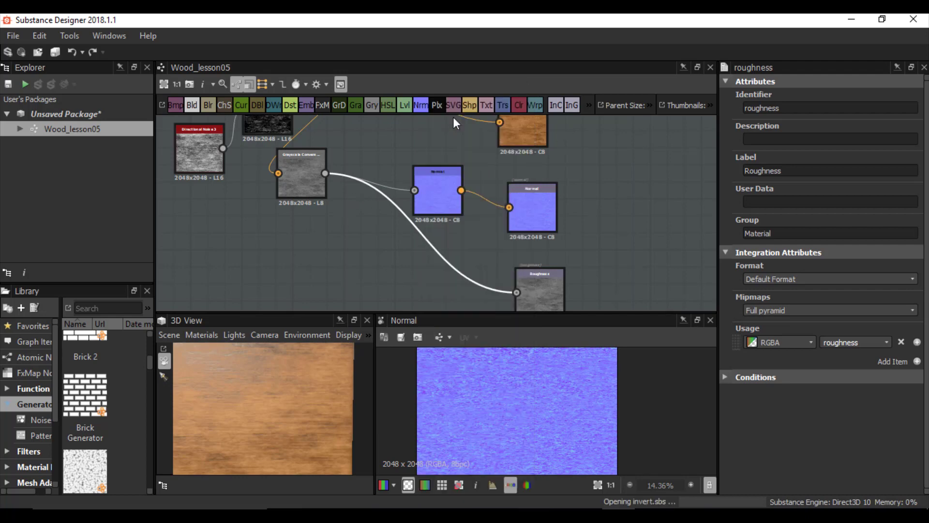
pyautogui.moveTo(415, 255); pyautogui.dragTo(398, 286)
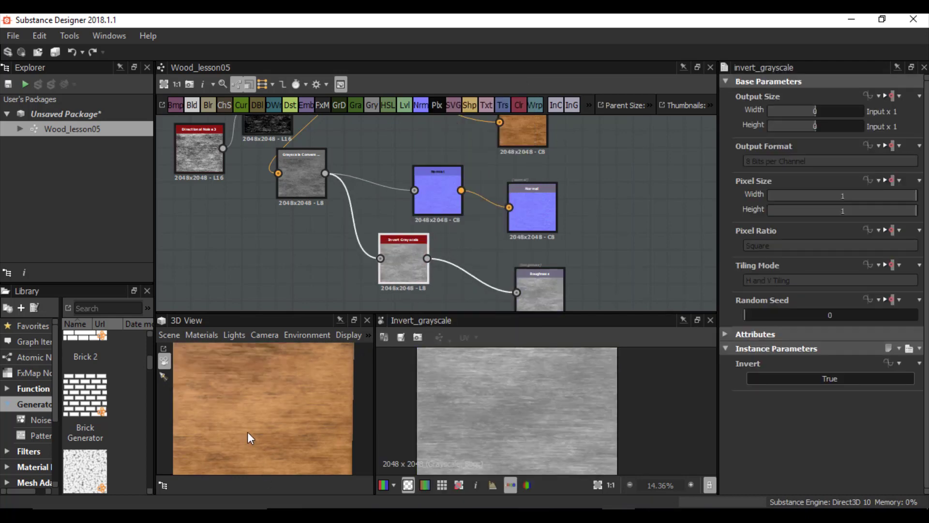
# Check the wood surface in 3D and move the Invert Grayscale node further back from the Roughness output.
pyautogui.keyDown('alt'); pyautogui.moveTo(224, 387); pyautogui.dragTo(259, 395); pyautogui.keyUp('alt')
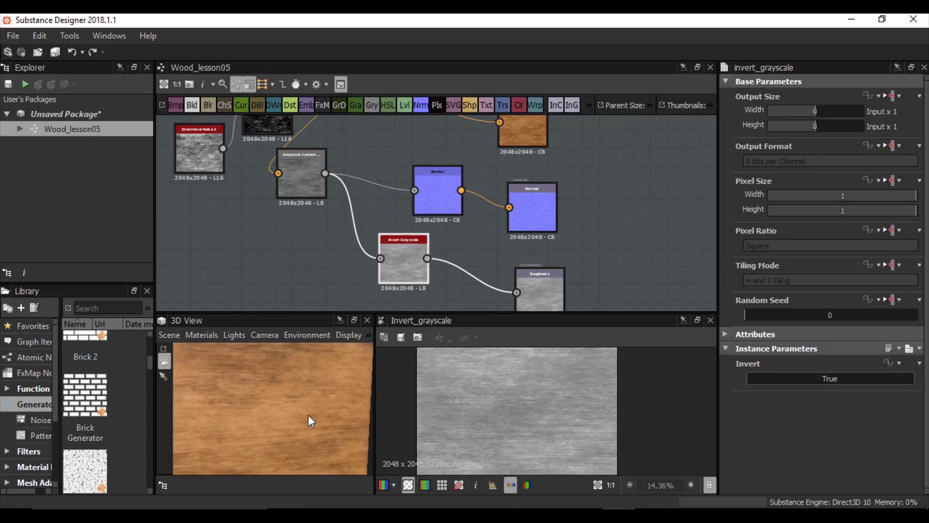
pyautogui.moveTo(308, 415)
pyautogui.keyDown('ctrl'); pyautogui.keyDown('shift'); pyautogui.mouseDown(button='right')
pyautogui.moveTo(290, 414)
pyautogui.moveTo(325, 412)
pyautogui.mouseUp(button='right'); pyautogui.keyUp('shift'); pyautogui.keyUp('ctrl')
pyautogui.moveTo(405, 262); pyautogui.dragTo(369, 268)
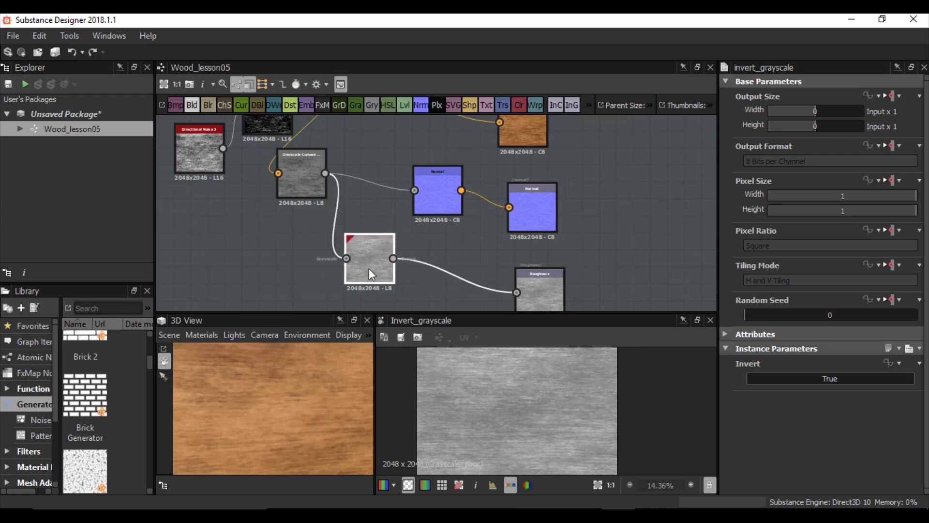
pyautogui.click(376, 217)
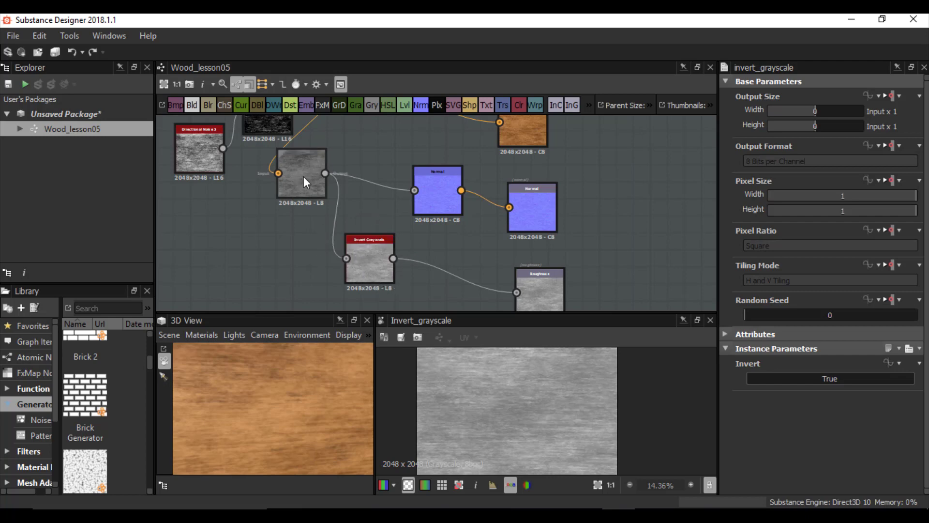
# Insert a Histogram Range node on the link between the Invert Grayscale node and the Roughness output.
pyautogui.moveTo(432, 247); pyautogui.dragTo(443, 298)
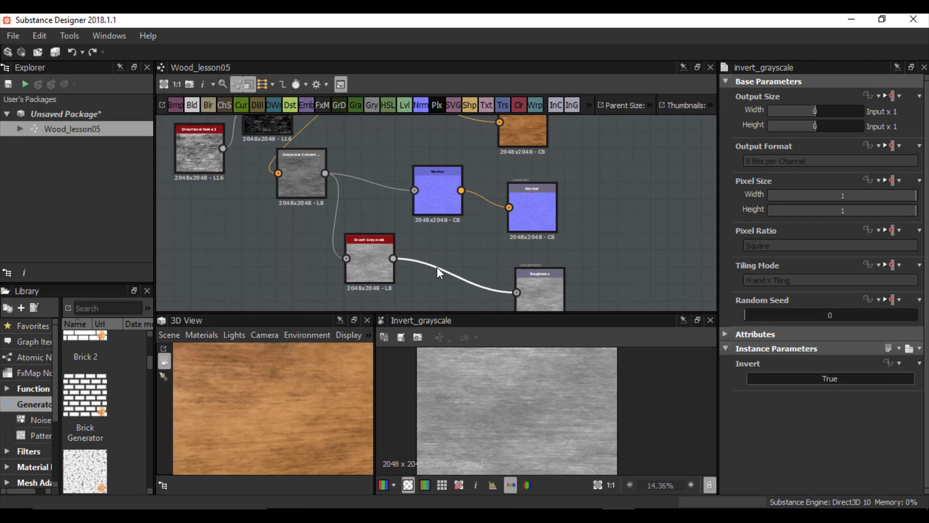
pyautogui.press('space')
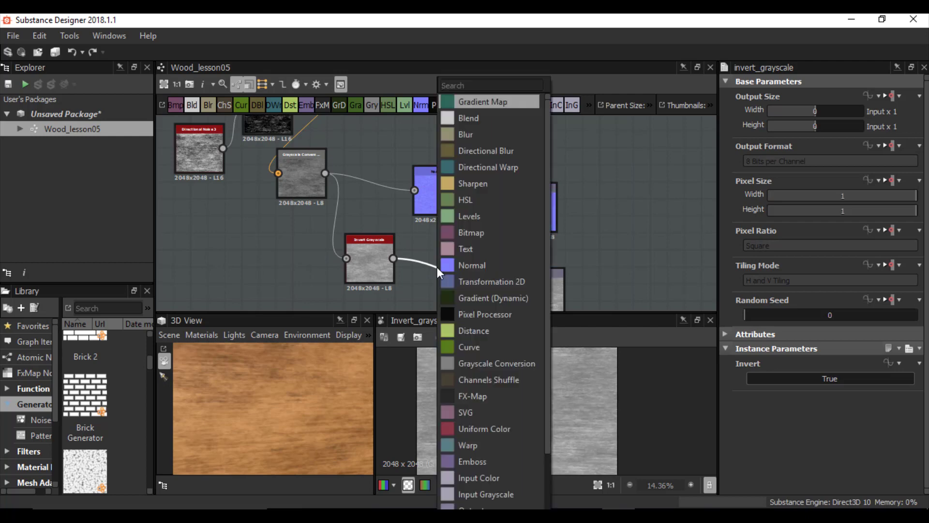
pyautogui.write('hist')
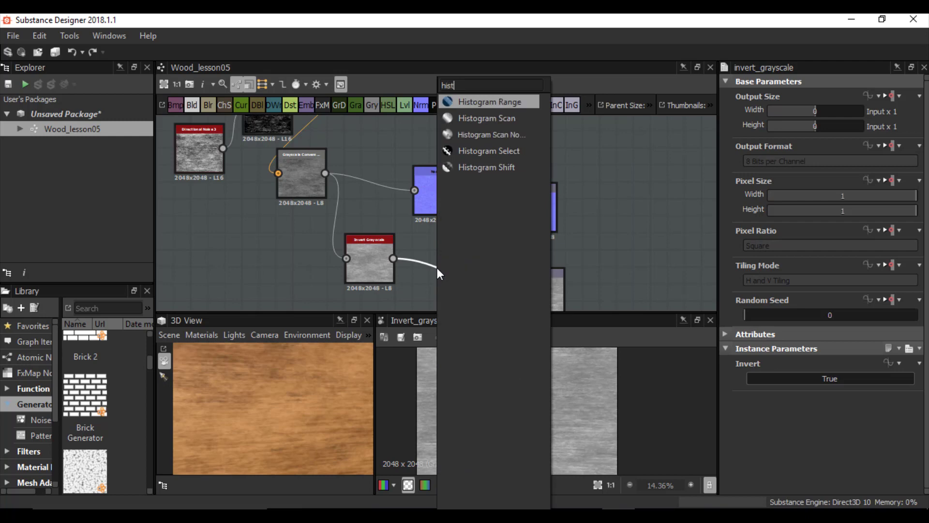
pyautogui.click(516, 102)
pyautogui.click(357, 264)
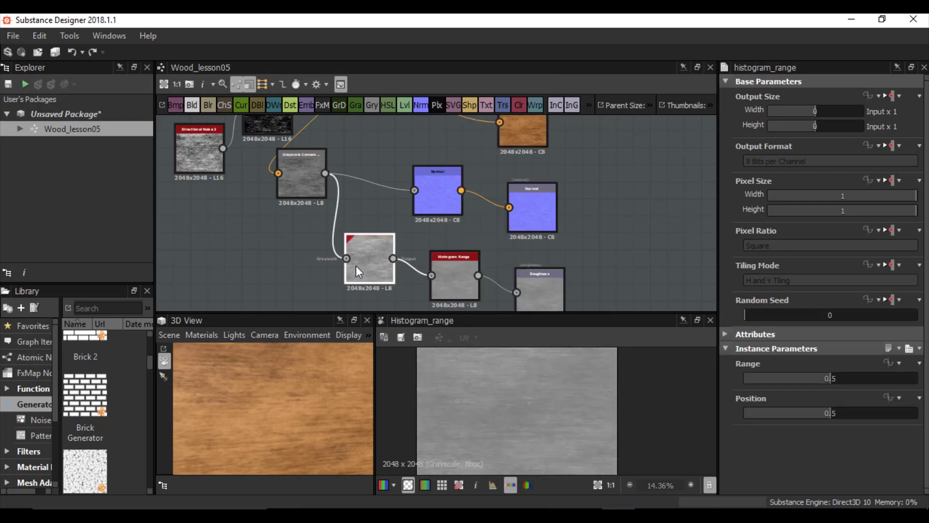
pyautogui.moveTo(453, 246); pyautogui.dragTo(465, 211, button='middle')
# Set the Histogram Range node's Range to 1 and Position to 0.25, judging the shine on the cube in 3D.
pyautogui.moveTo(242, 440); pyautogui.dragTo(277, 422)
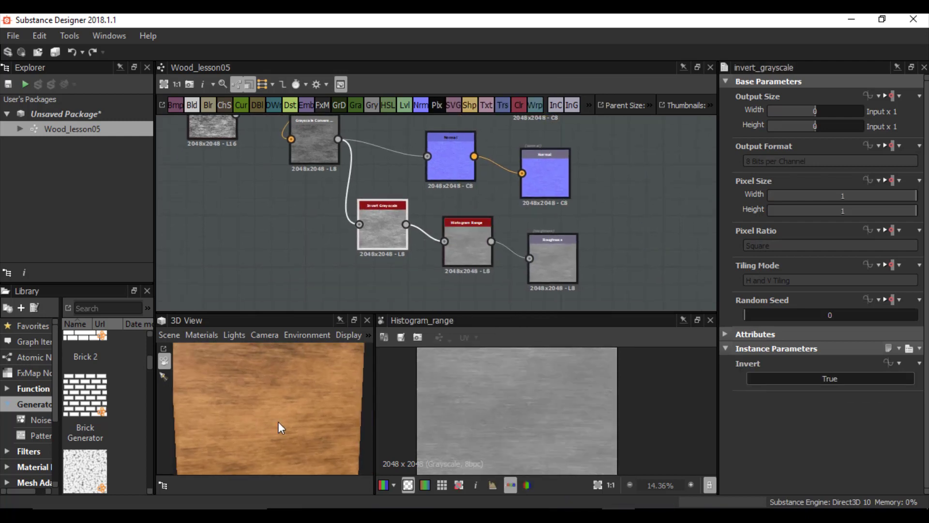
pyautogui.click(727, 333)
pyautogui.click(730, 332)
pyautogui.click(468, 247)
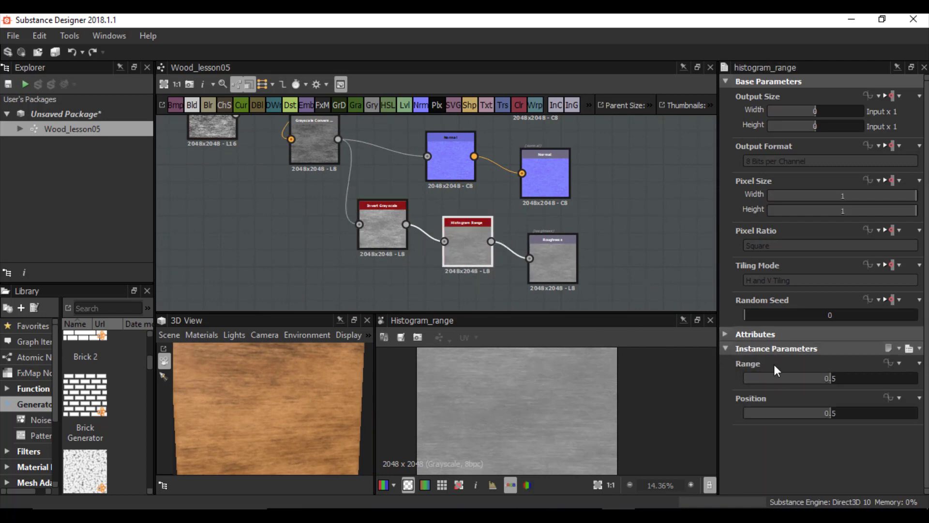
pyautogui.moveTo(830, 378); pyautogui.dragTo(925, 379)
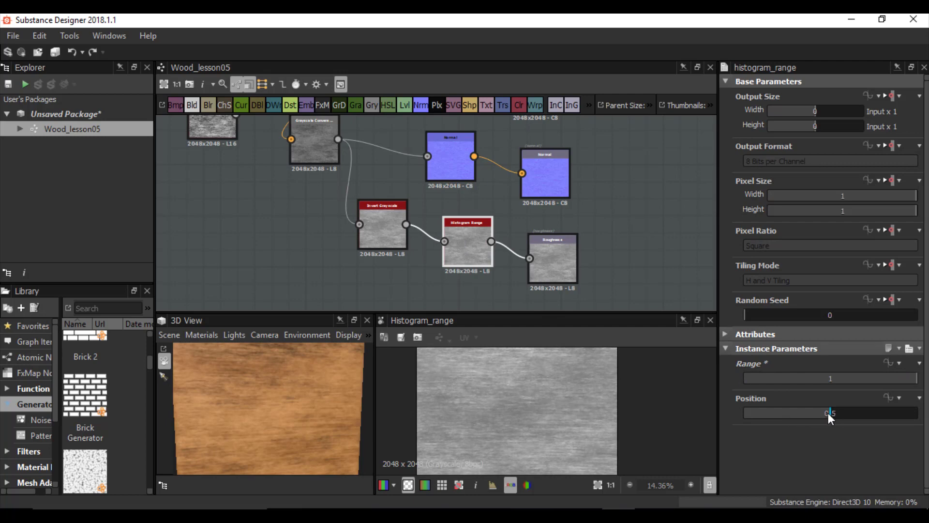
pyautogui.moveTo(829, 414); pyautogui.dragTo(750, 406)
pyautogui.moveTo(239, 398)
pyautogui.mouseDown()
pyautogui.moveTo(198, 381)
pyautogui.moveTo(202, 364)
pyautogui.moveTo(188, 368)
pyautogui.moveTo(246, 411)
pyautogui.moveTo(229, 379)
pyautogui.moveTo(217, 391)
pyautogui.moveTo(225, 393)
pyautogui.mouseUp()
pyautogui.moveTo(753, 413); pyautogui.dragTo(786, 408)
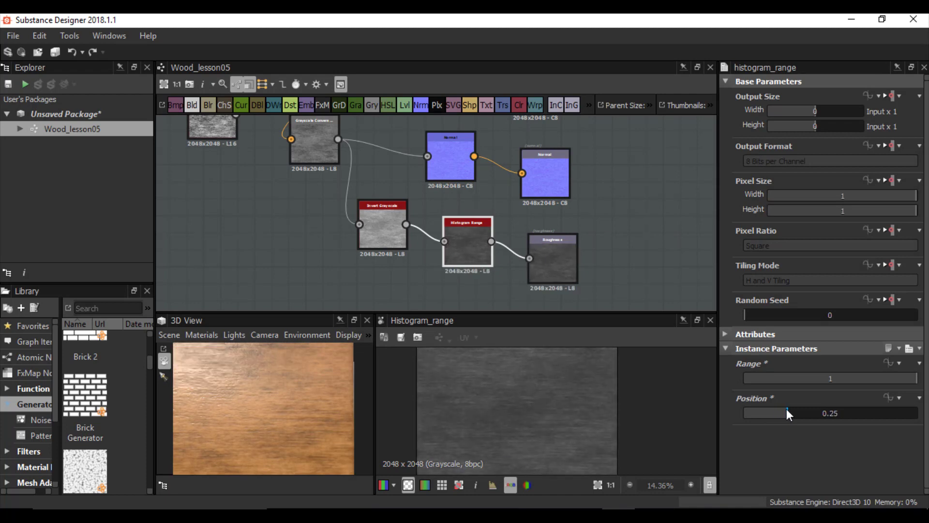
# Align the Metallic output node directly beneath the Roughness output.
pyautogui.scroll(-5, 472, 205)
pyautogui.scroll(5, 501, 242)
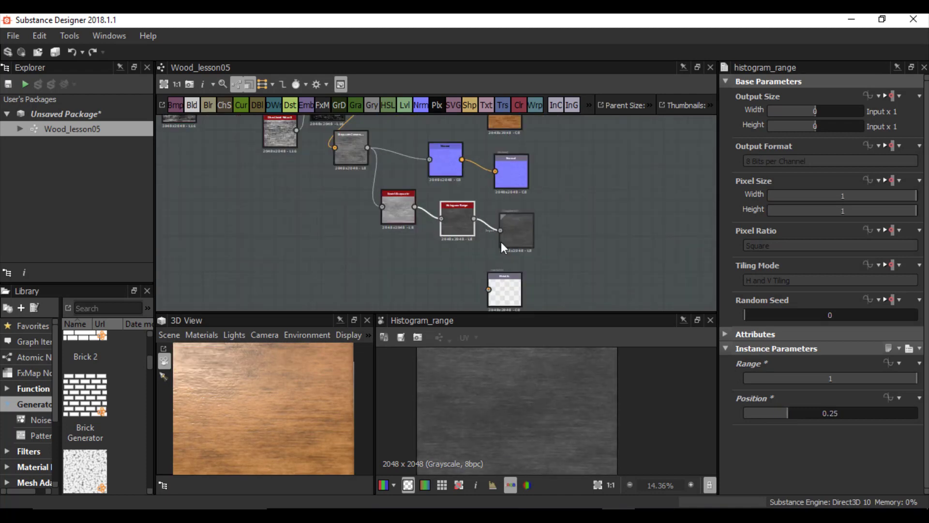
pyautogui.moveTo(448, 252); pyautogui.dragTo(525, 305)
pyautogui.moveTo(516, 293); pyautogui.dragTo(494, 263, button='middle')
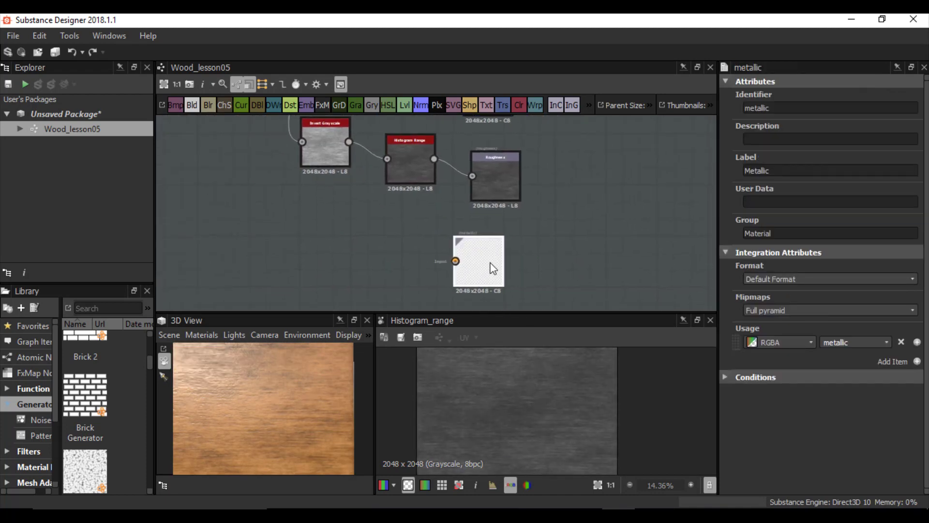
pyautogui.moveTo(492, 262)
pyautogui.mouseDown()
pyautogui.moveTo(518, 263)
pyautogui.moveTo(501, 263)
pyautogui.mouseUp()
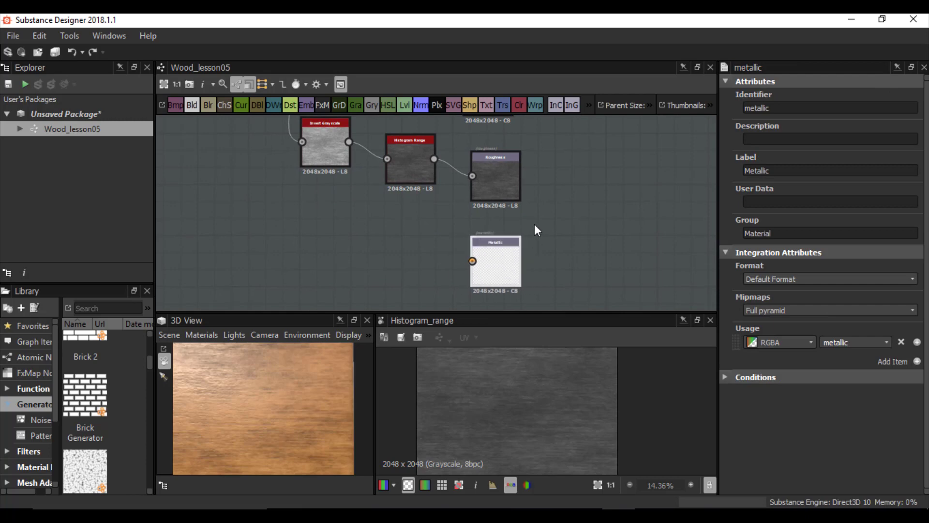
# Add a black Uniform Color node and connect it to the Metallic output.
pyautogui.click(517, 107)
pyautogui.moveTo(440, 225); pyautogui.dragTo(443, 276)
pyautogui.scroll(-5, 429, 252)
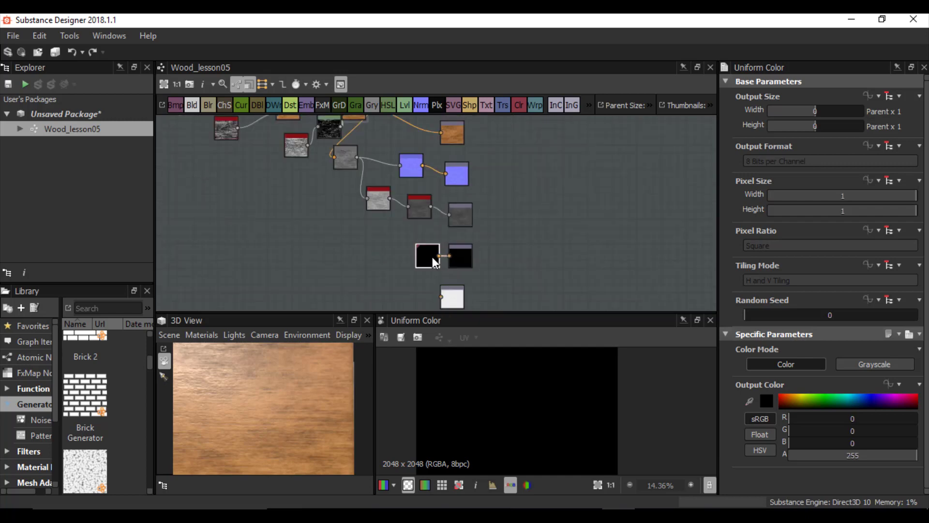
pyautogui.moveTo(430, 264); pyautogui.dragTo(424, 238, button='middle')
# Align the Height output node directly beneath the Metallic output.
pyautogui.moveTo(445, 267); pyautogui.dragTo(452, 266)
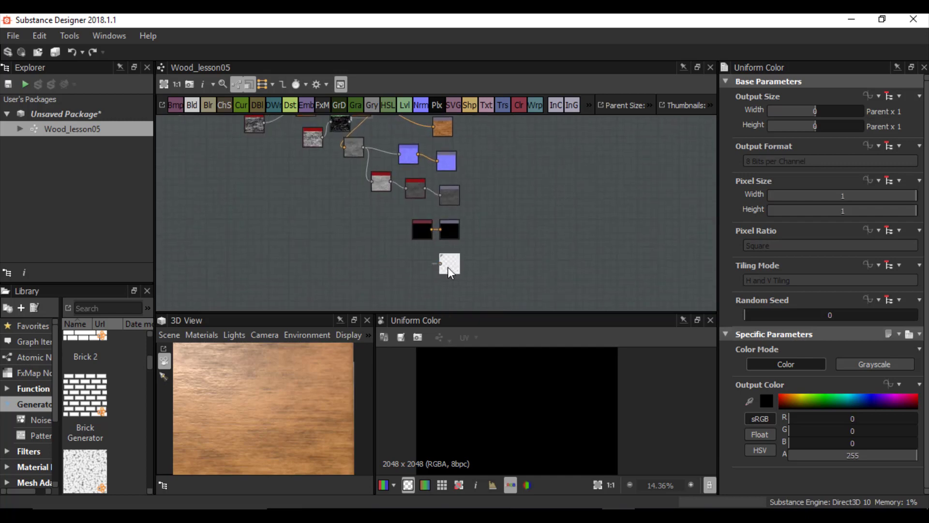
pyautogui.scroll(4, 457, 266)
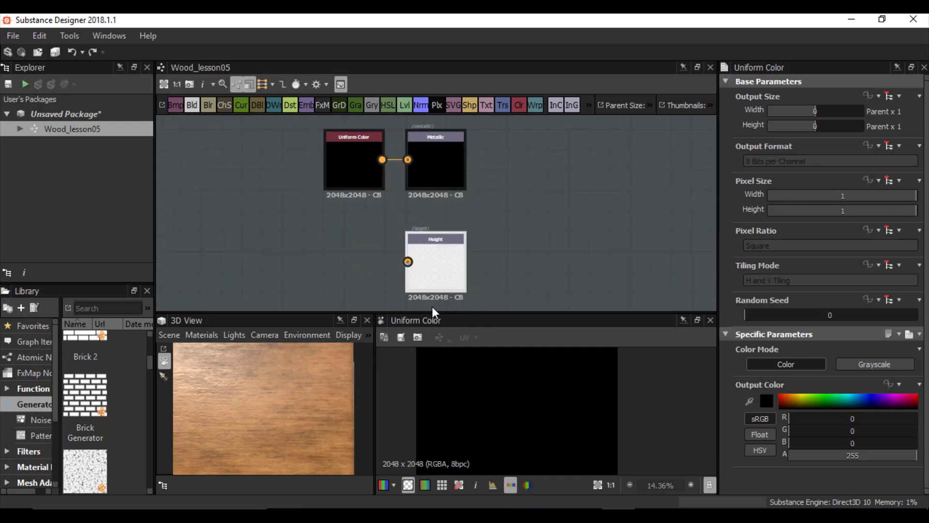
pyautogui.scroll(-5, 391, 260)
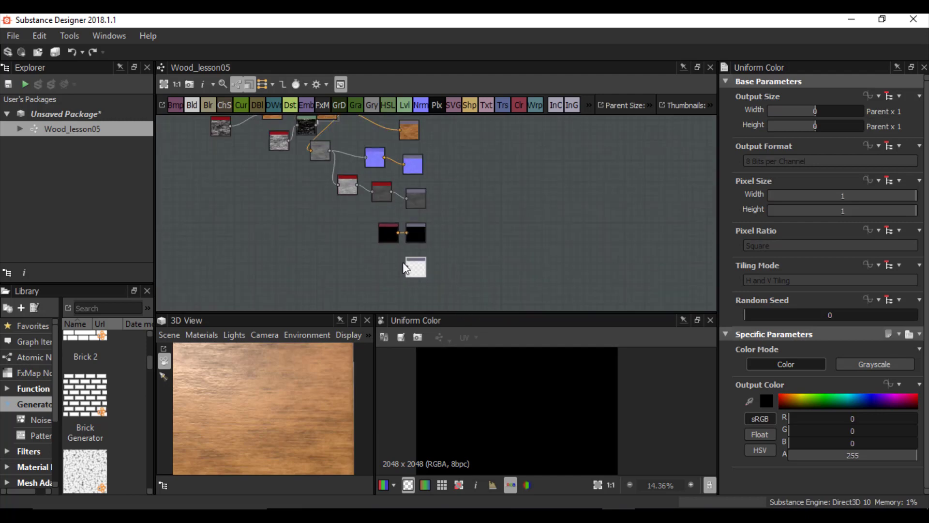
# Add a Normal to Height node in the free area near the Height output.
pyautogui.moveTo(402, 262); pyautogui.dragTo(452, 250, button='middle')
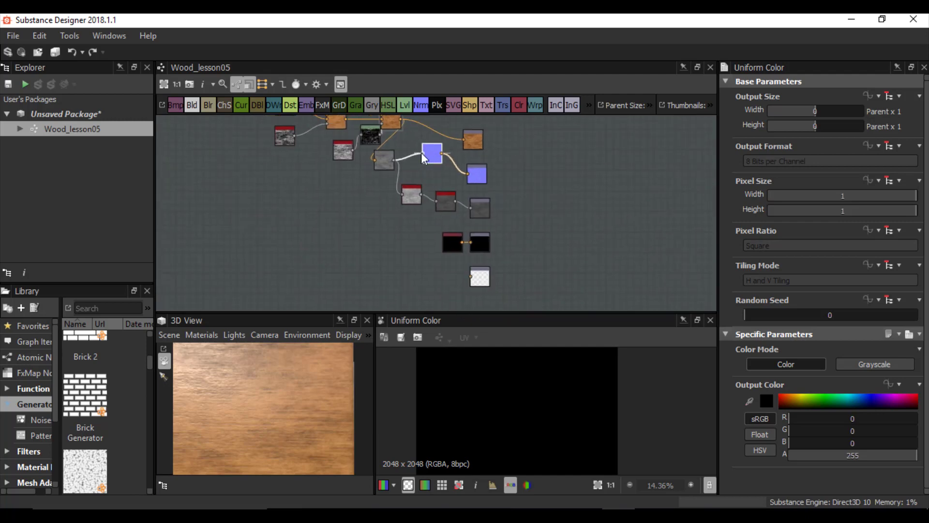
pyautogui.scroll(3, 431, 160)
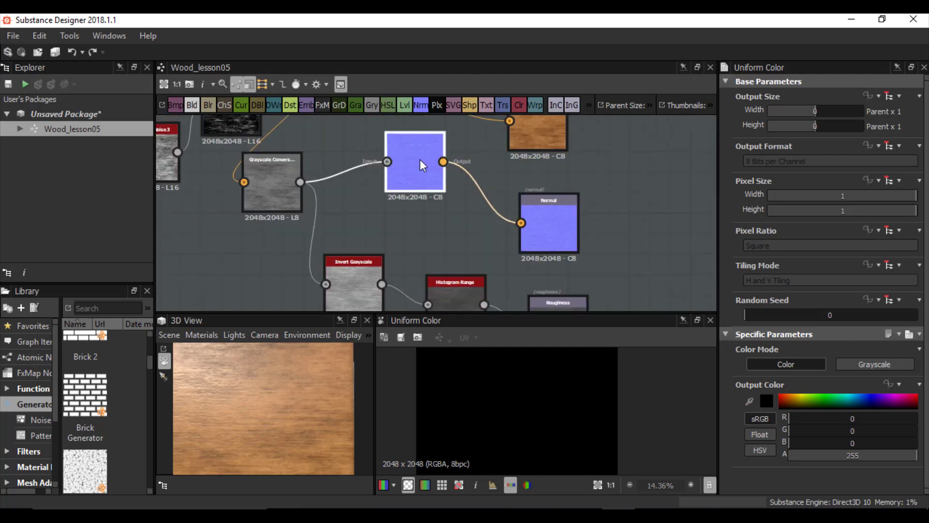
pyautogui.scroll(-4, 419, 165)
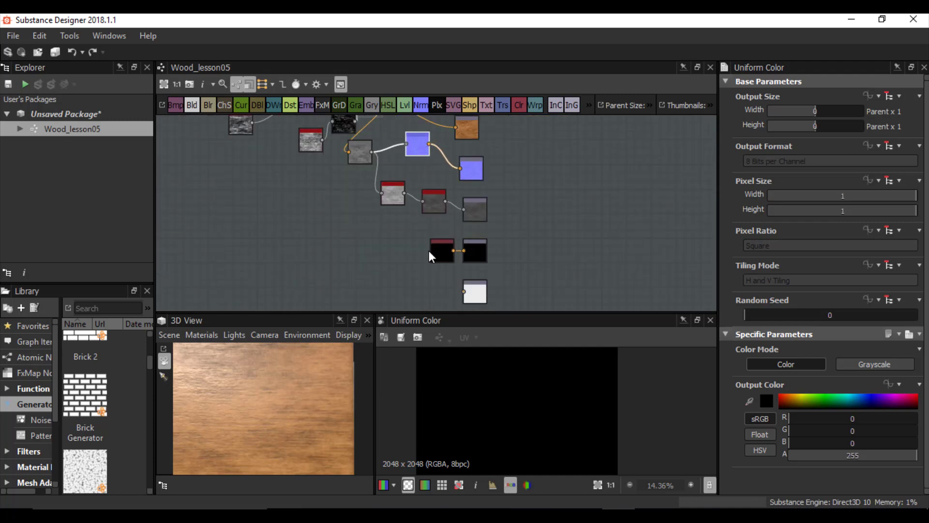
pyautogui.press('space')
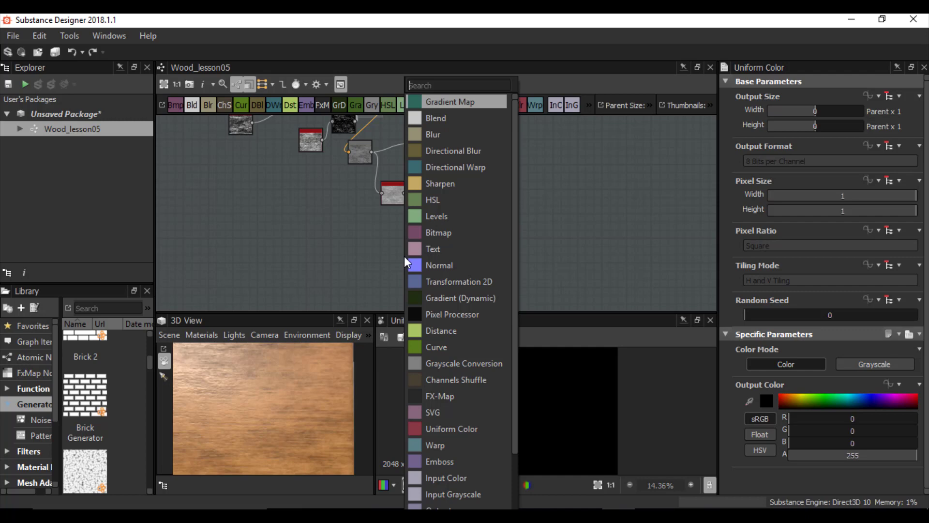
pyautogui.write('normal')
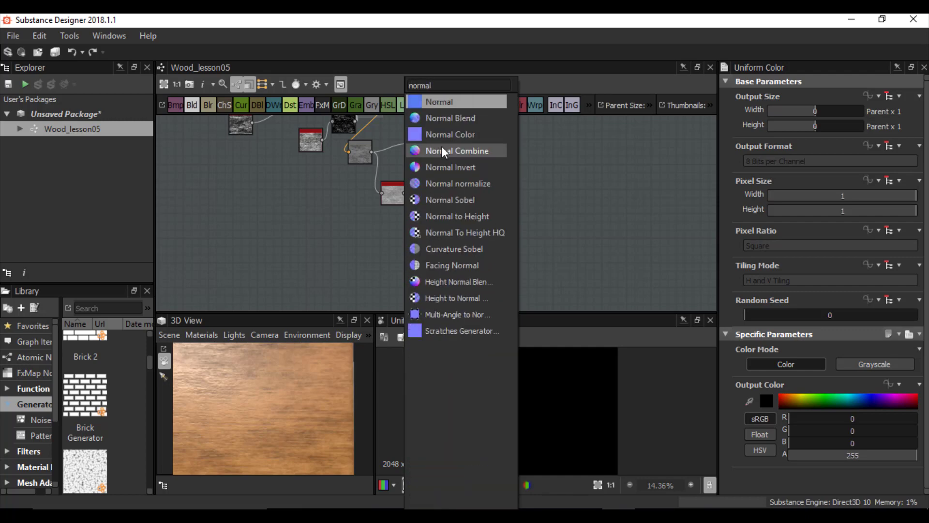
pyautogui.click(472, 218)
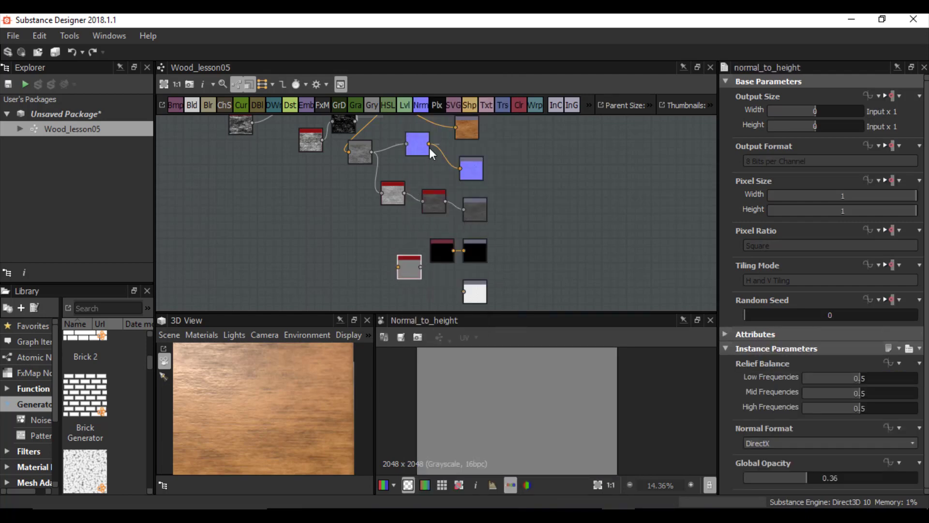
# Link the Normal to Height node between the Normal node and the Height output, place it beside that output, and preview the height map.
pyautogui.moveTo(429, 144); pyautogui.dragTo(398, 266)
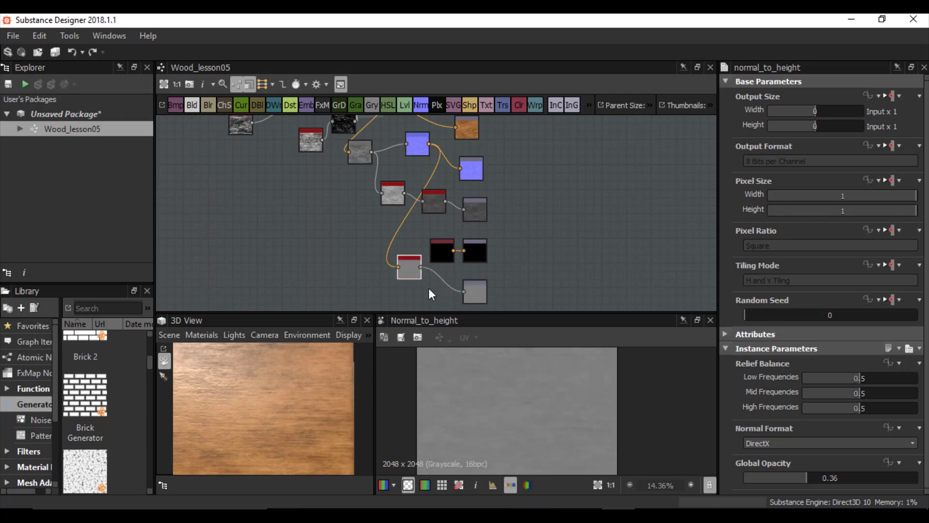
pyautogui.moveTo(413, 274); pyautogui.dragTo(446, 298)
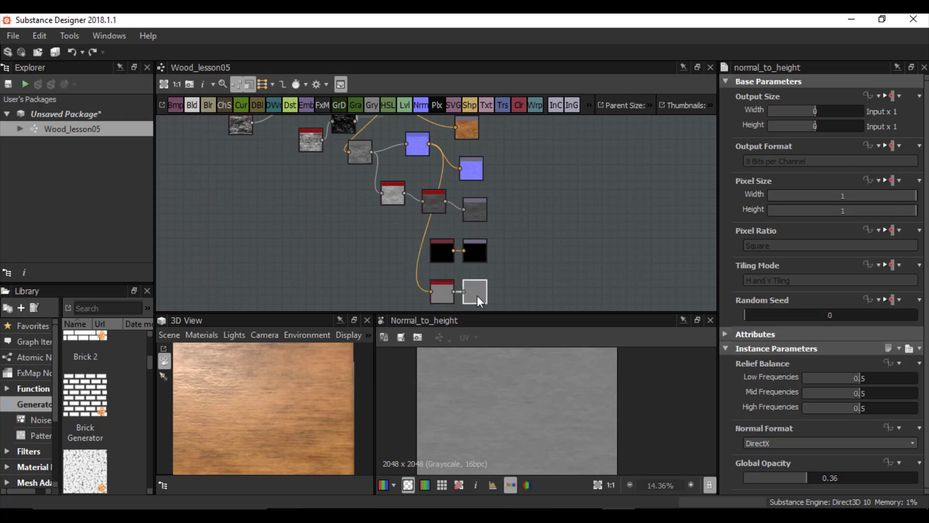
pyautogui.doubleClick(476, 294)
pyautogui.scroll(-3, 259, 409)
pyautogui.scroll(4, 259, 408)
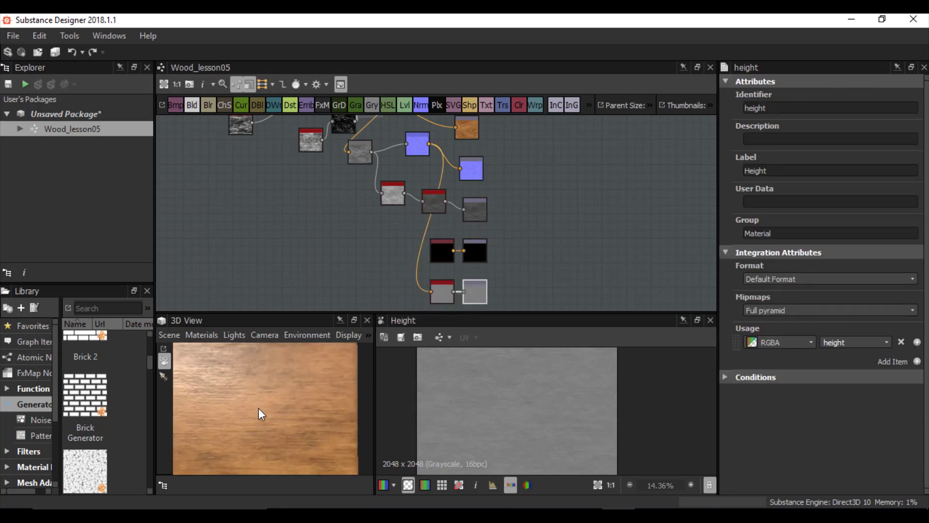
pyautogui.scroll(-1, 254, 400)
# Make the output size of the medium-brown Uniform Color node feeding the first Blend absolute, at 32 × 32 px.
pyautogui.click(417, 144)
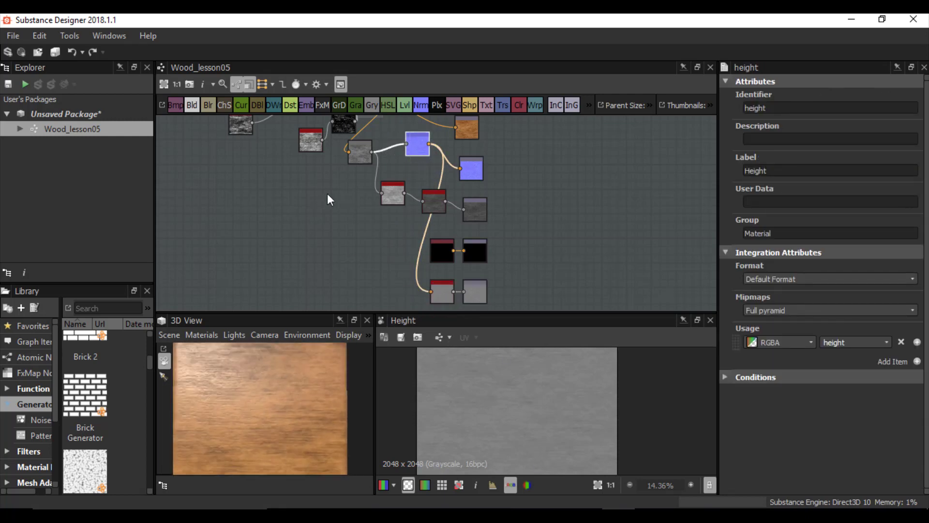
pyautogui.moveTo(328, 193); pyautogui.dragTo(370, 219, button='middle')
pyautogui.scroll(-2, 371, 219)
pyautogui.moveTo(435, 243); pyautogui.dragTo(413, 220, button='middle')
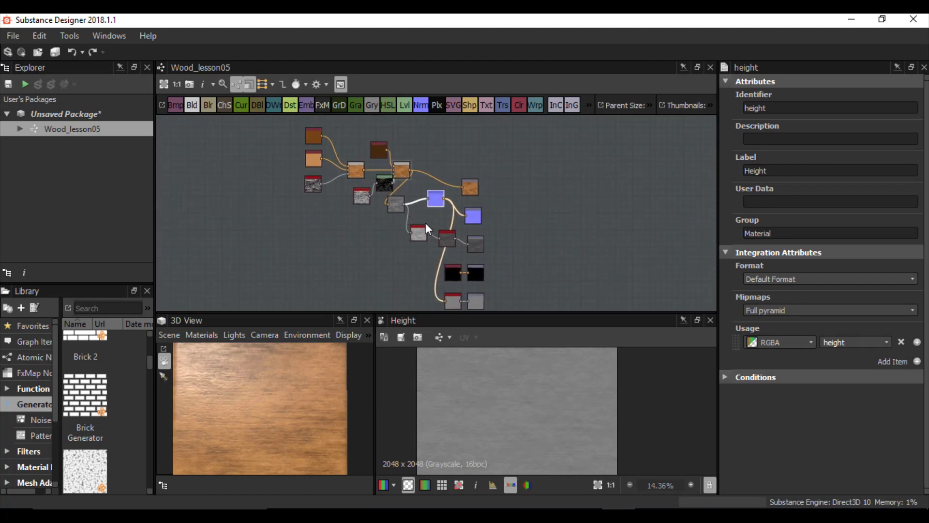
pyautogui.scroll(3, 337, 182)
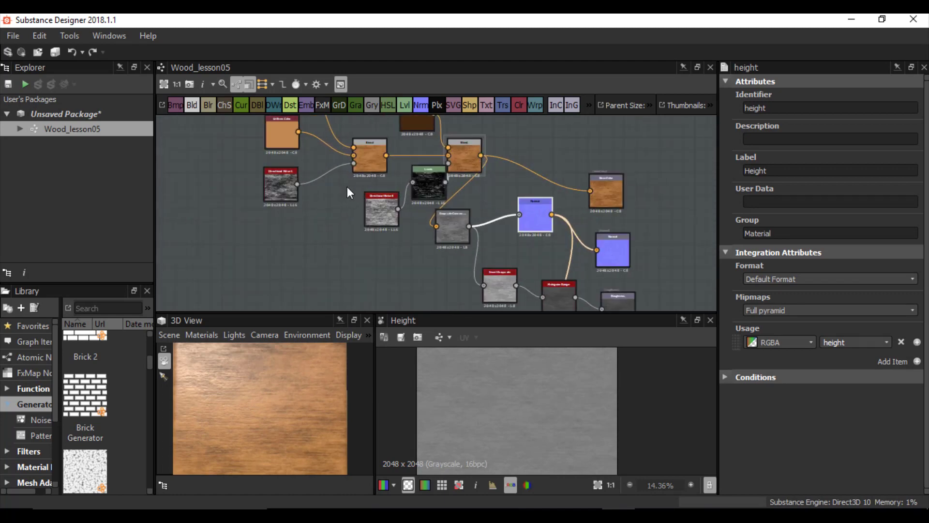
pyautogui.moveTo(322, 180); pyautogui.dragTo(324, 203, button='middle')
pyautogui.scroll(3, 323, 198)
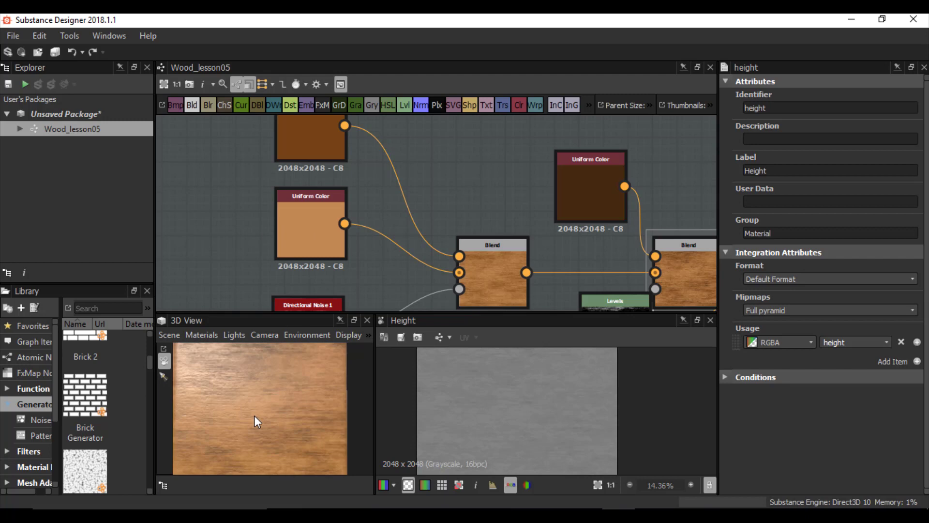
pyautogui.moveTo(235, 236); pyautogui.dragTo(240, 309, button='middle')
pyautogui.click(295, 199)
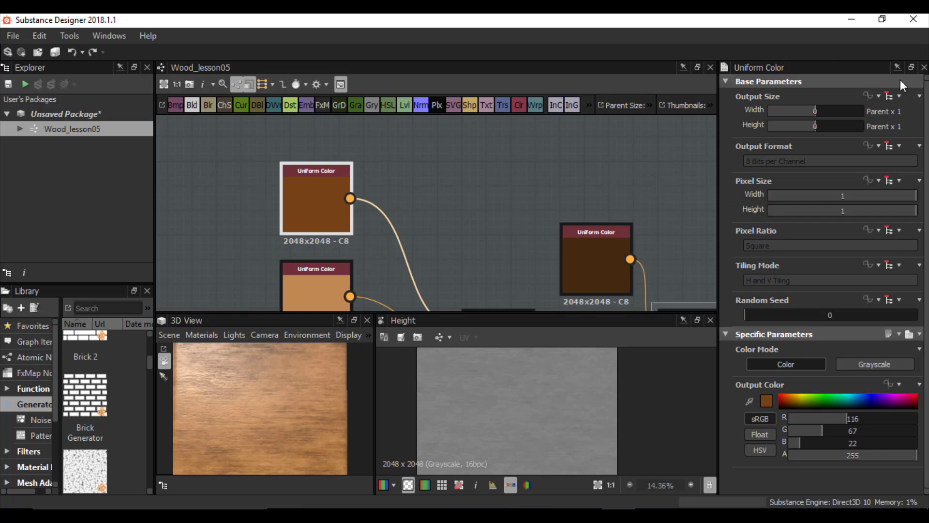
pyautogui.click(893, 96)
pyautogui.click(878, 127)
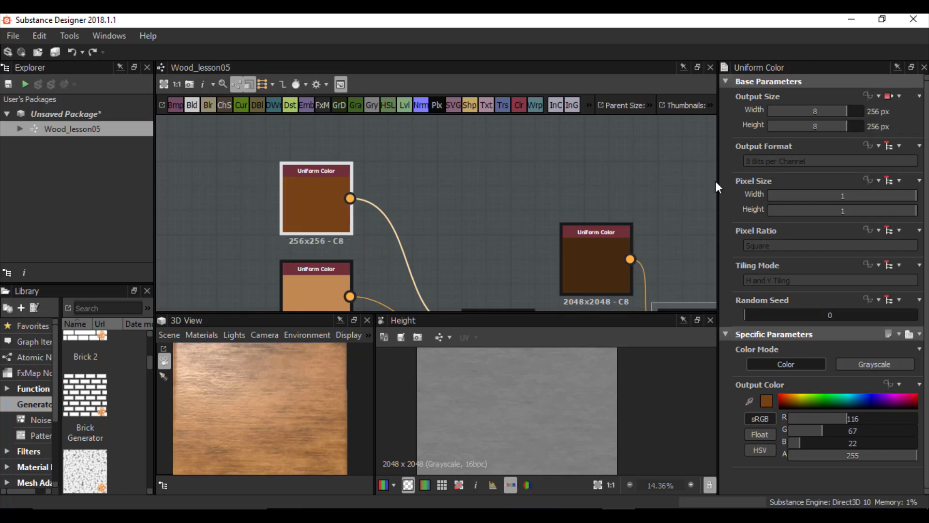
pyautogui.moveTo(838, 111); pyautogui.dragTo(837, 125)
# Make the output size of the light-brown Uniform Color node feeding the first Blend absolute, at 32 × 32 px.
pyautogui.moveTo(307, 249); pyautogui.dragTo(312, 213, button='middle')
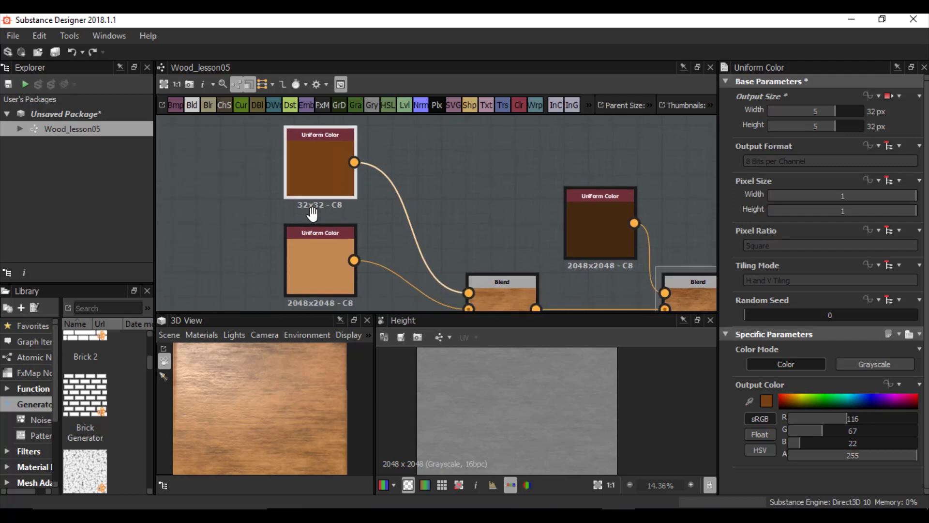
pyautogui.click(334, 242)
pyautogui.click(895, 92)
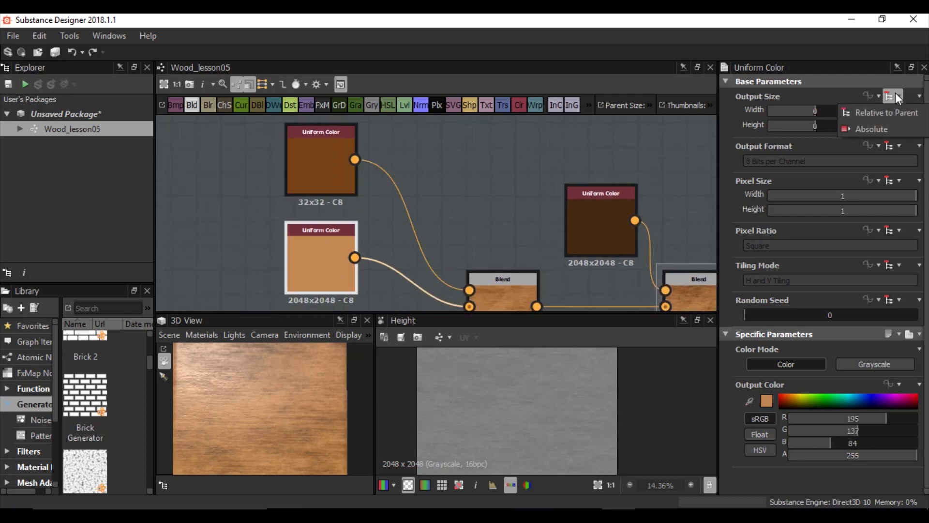
pyautogui.click(861, 128)
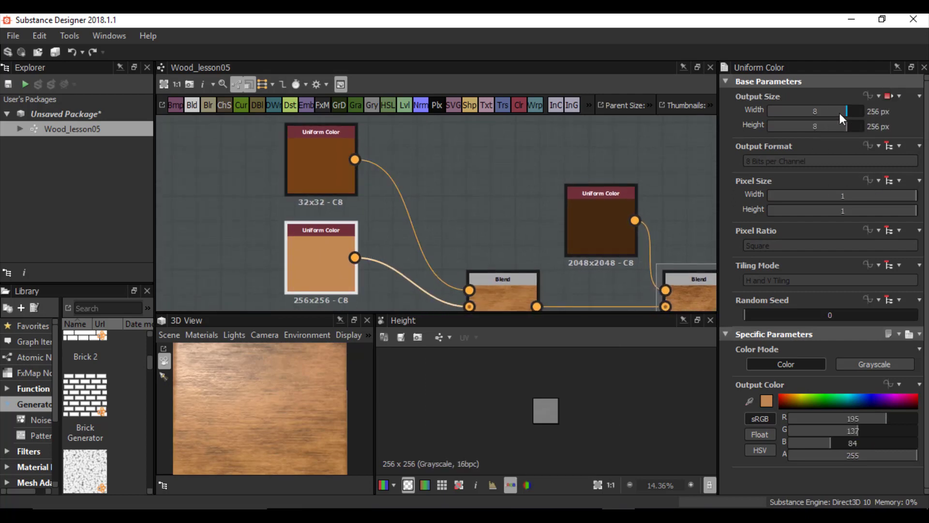
pyautogui.moveTo(840, 114); pyautogui.dragTo(835, 125)
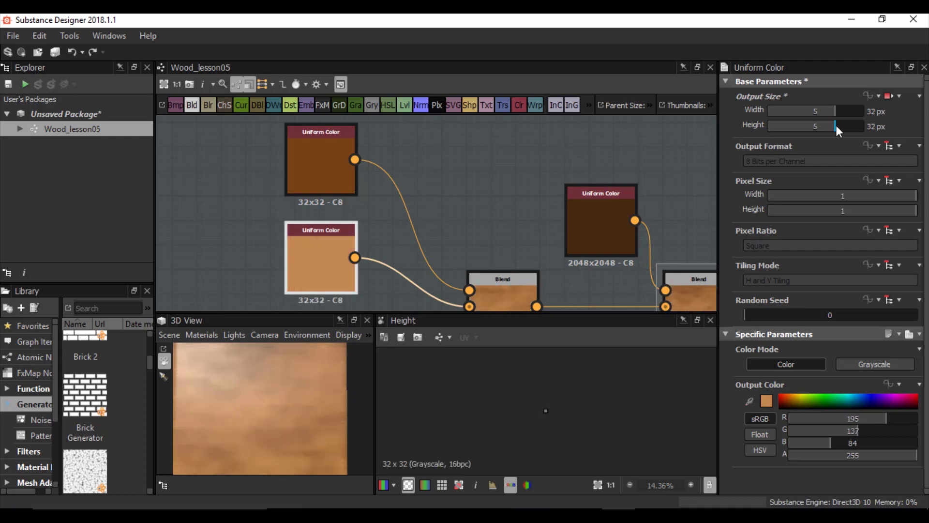
# Make the output size of the first Blend node, fed by the two brown Uniform Color nodes, relative to parent.
pyautogui.moveTo(409, 182); pyautogui.dragTo(389, 155, button='middle')
pyautogui.scroll(2, 510, 242)
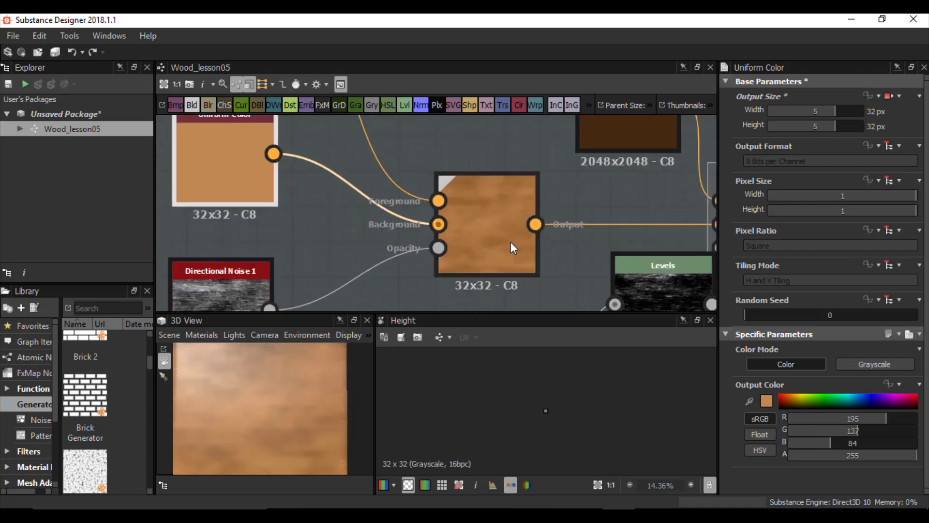
pyautogui.click(491, 209)
pyautogui.scroll(-2, 491, 208)
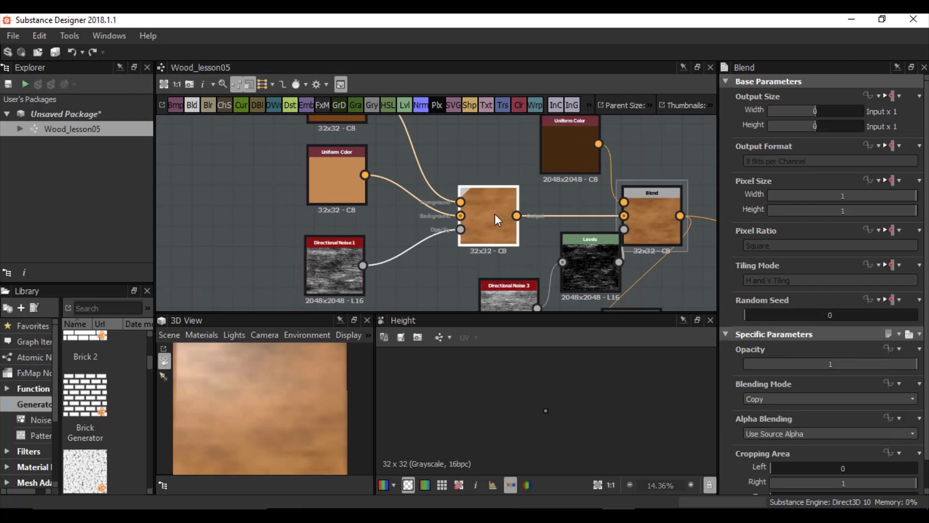
pyautogui.click(894, 95)
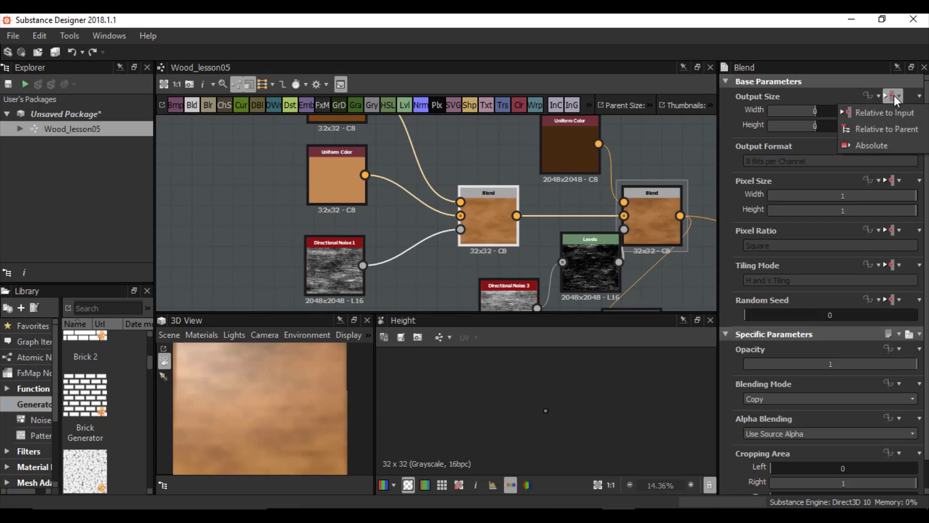
pyautogui.click(860, 129)
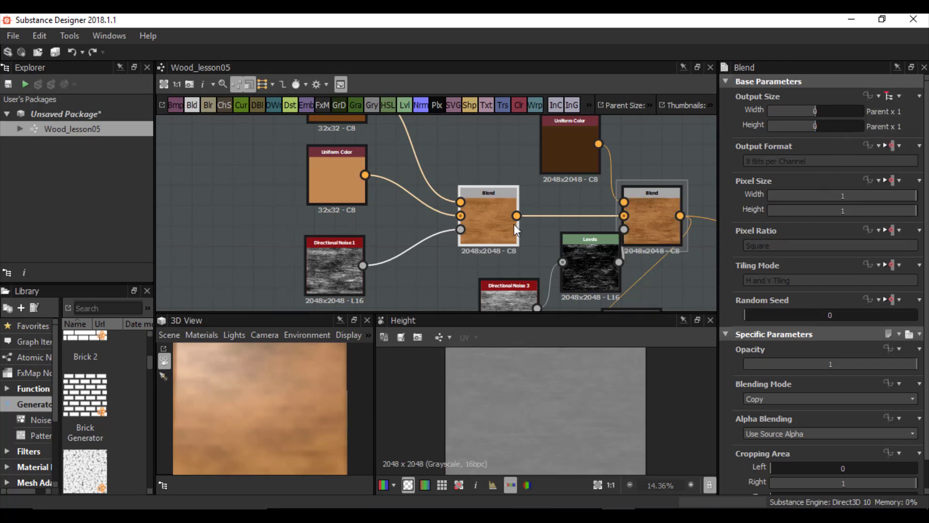
# Make the output size of the dark-brown Uniform Color node feeding the second Blend absolute, at 32 × 32 px.
pyautogui.moveTo(464, 185); pyautogui.dragTo(285, 229, button='middle')
pyautogui.moveTo(387, 207); pyautogui.dragTo(388, 197)
pyautogui.click(889, 96)
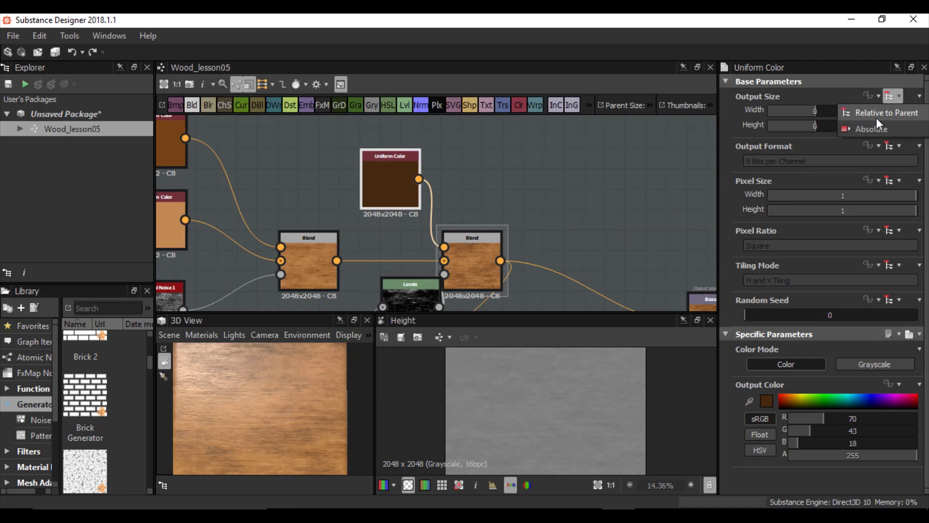
pyautogui.click(870, 126)
pyautogui.click(834, 111)
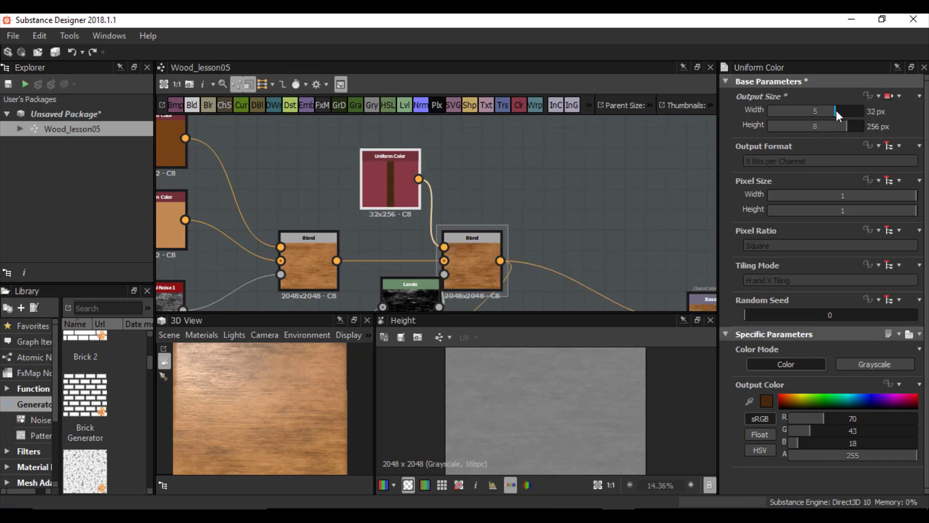
pyautogui.moveTo(846, 127); pyautogui.dragTo(836, 127)
# Make the output size of the second Blend node, which feeds the Base Color output, relative to parent.
pyautogui.moveTo(414, 258); pyautogui.dragTo(402, 201, button='middle')
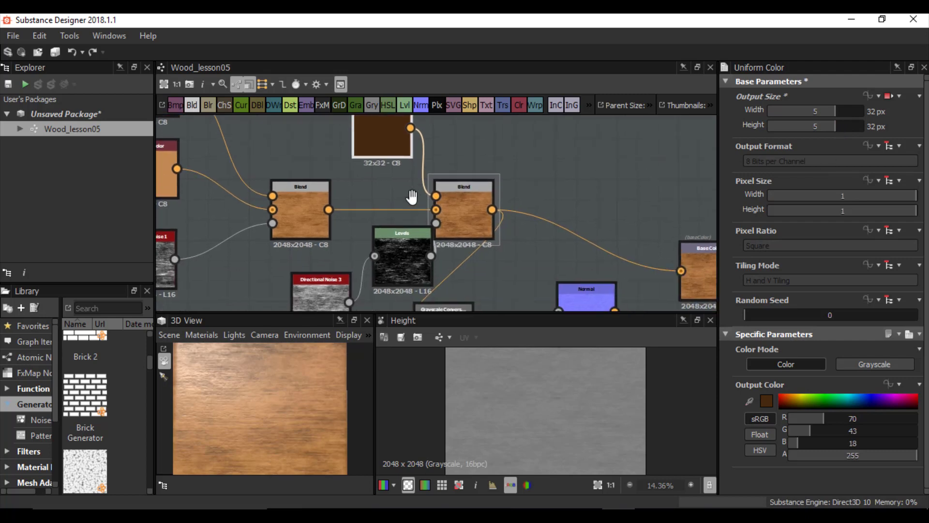
pyautogui.click(464, 192)
pyautogui.click(894, 96)
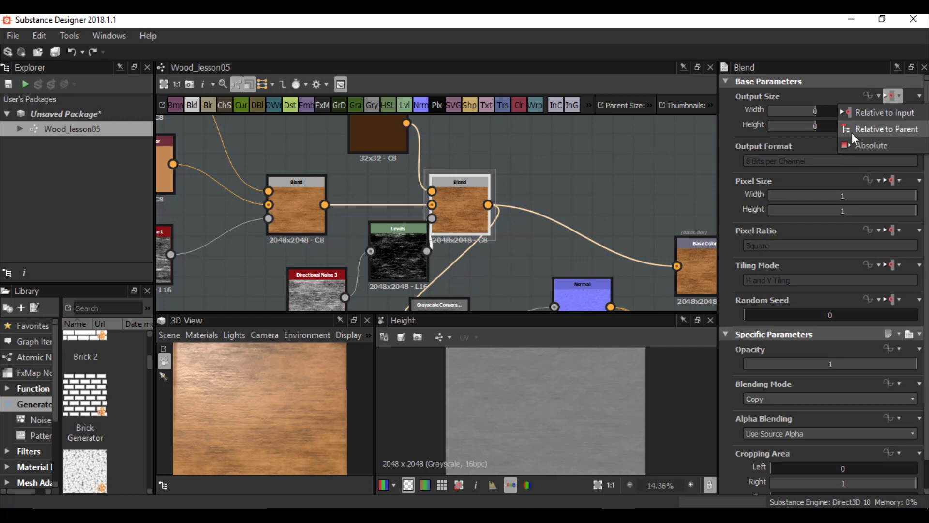
pyautogui.click(892, 128)
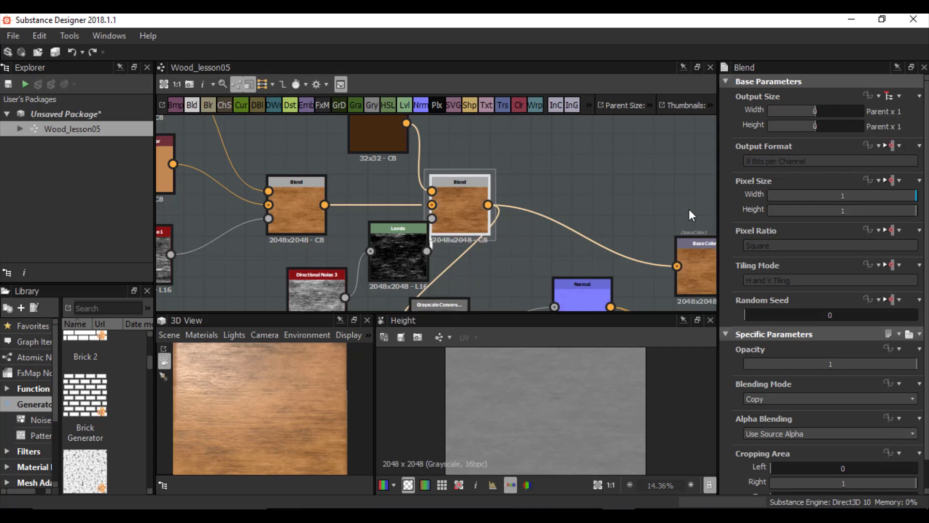
# Make the output size of the black Uniform Color node feeding the Metallic output absolute, at 32 × 32 px.
pyautogui.scroll(-4, 442, 203)
pyautogui.moveTo(426, 236); pyautogui.dragTo(333, 30, button='middle')
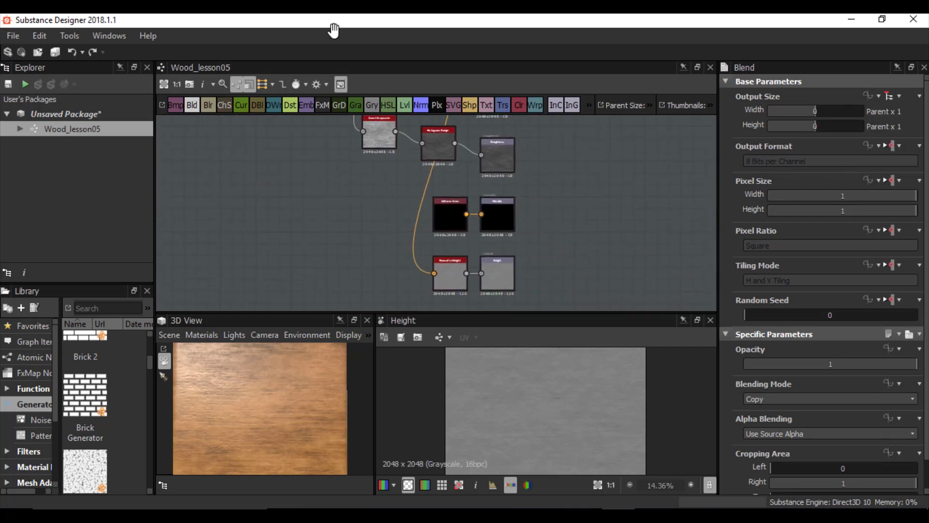
pyautogui.scroll(6, 462, 222)
pyautogui.click(416, 175)
pyautogui.scroll(2, 431, 241)
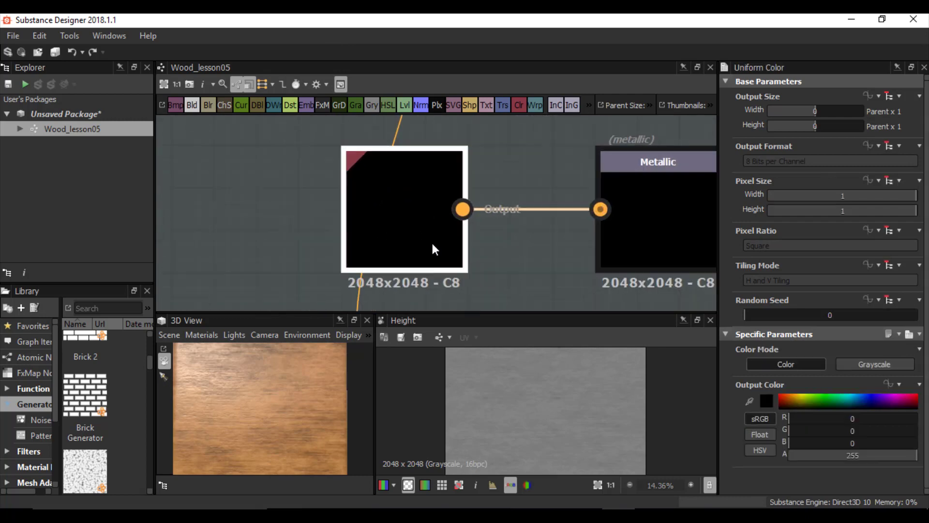
pyautogui.click(895, 94)
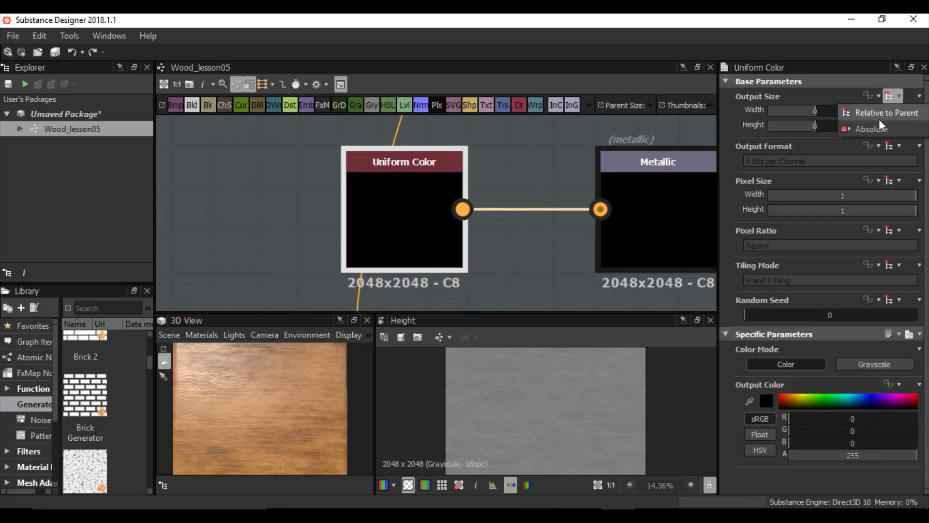
pyautogui.click(864, 129)
pyautogui.moveTo(852, 111); pyautogui.dragTo(837, 126)
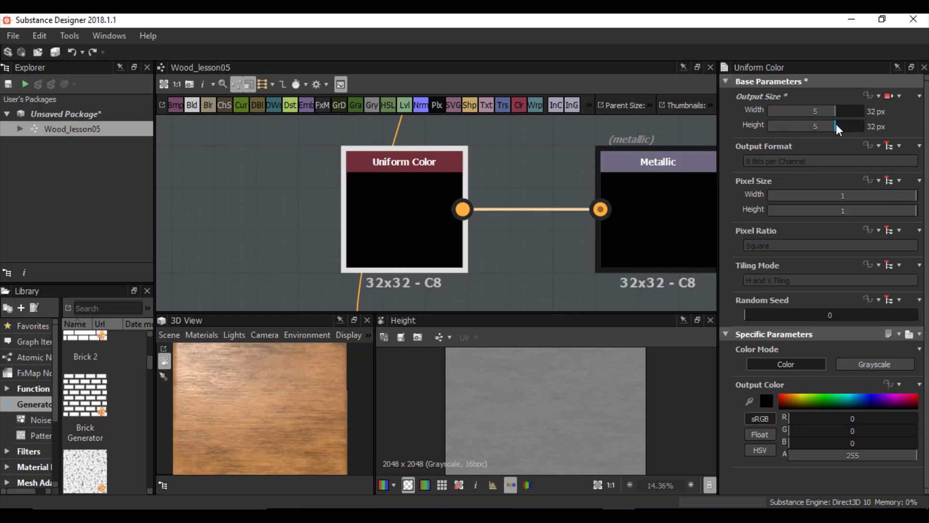
# Move the black Uniform Color node farther away from the Metallic output, clear of the link running to Normal to Height.
pyautogui.scroll(-3, 550, 201)
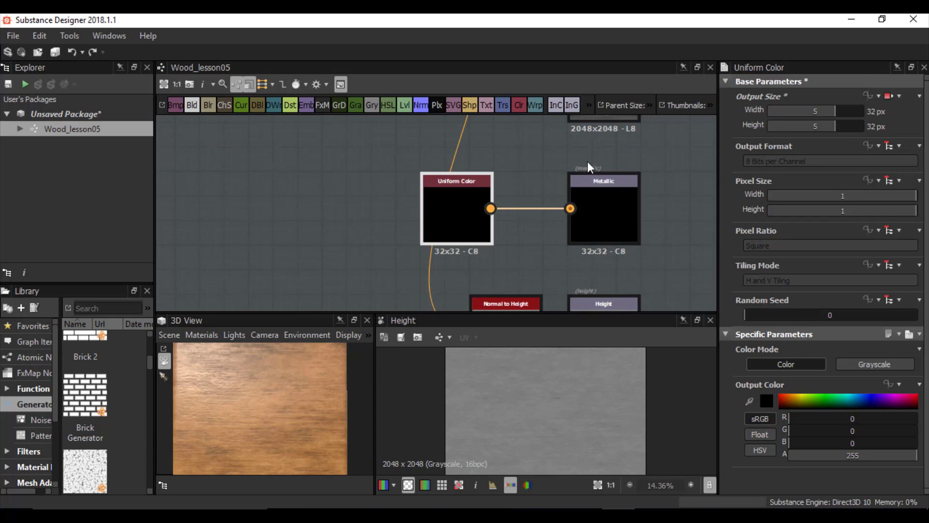
pyautogui.click(623, 234)
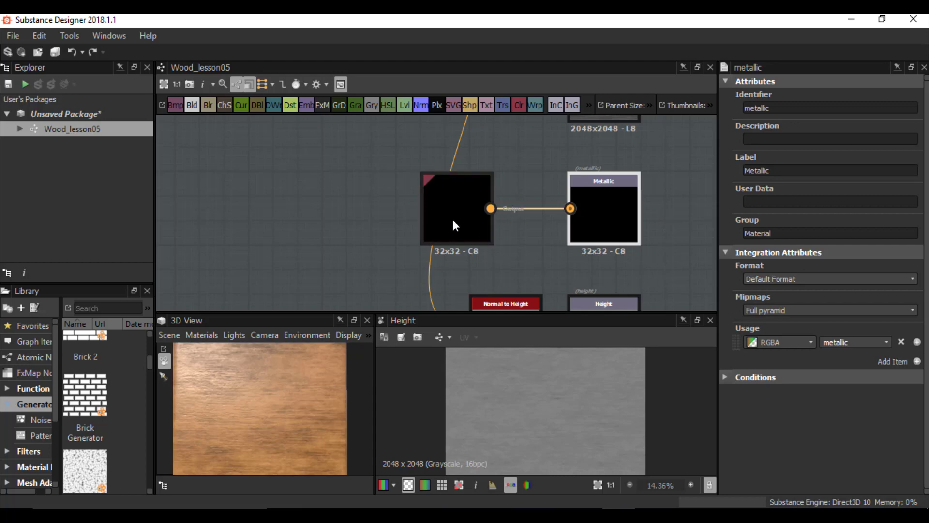
pyautogui.moveTo(452, 220); pyautogui.dragTo(381, 226)
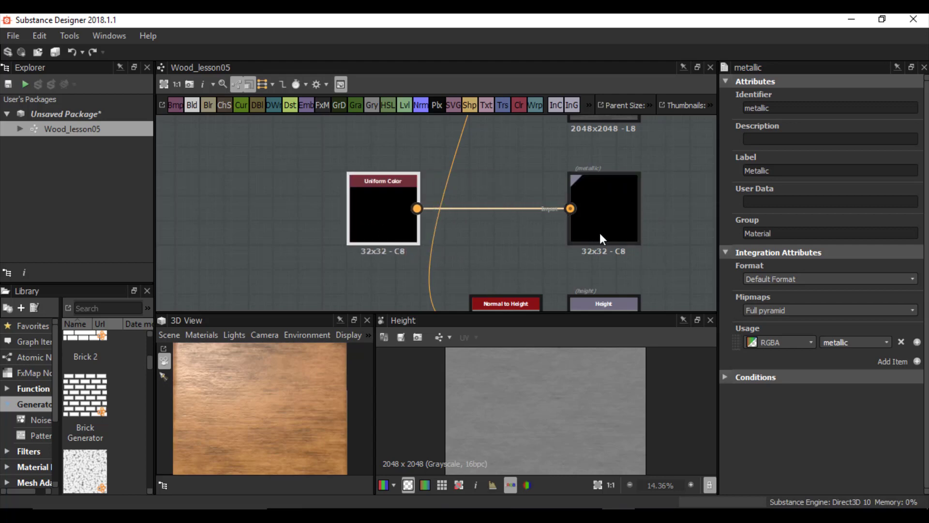
# Move the Normal to Height node slightly farther away from the Height output.
pyautogui.moveTo(600, 233); pyautogui.dragTo(531, 272, button='middle')
pyautogui.moveTo(490, 237); pyautogui.dragTo(502, 137, button='middle')
pyautogui.moveTo(476, 209); pyautogui.dragTo(498, 164, button='middle')
pyautogui.moveTo(506, 234); pyautogui.dragTo(491, 230)
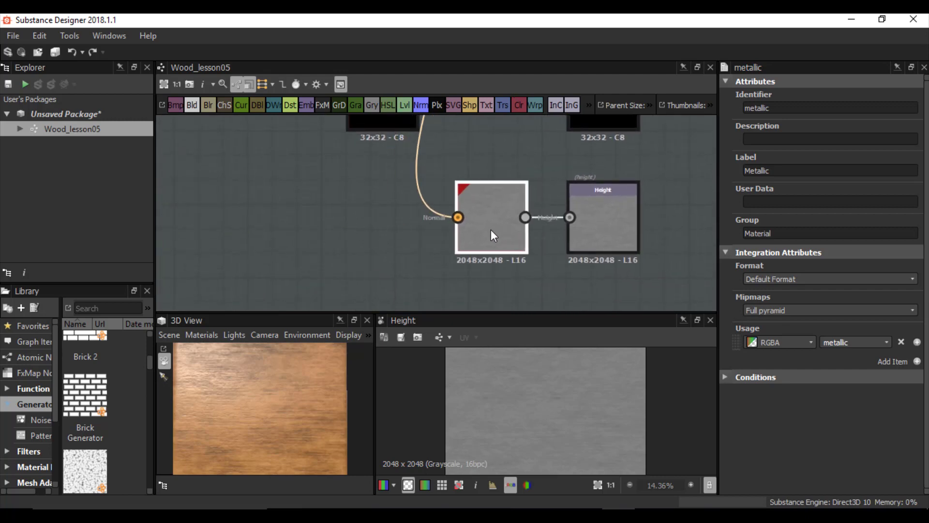
# Save the unsaved package as Wood_lesson05.sbs in the Desktop/test/1 folder.
pyautogui.scroll(-3, 464, 204)
pyautogui.moveTo(406, 189); pyautogui.dragTo(394, 247, button='middle')
pyautogui.scroll(-3, 430, 223)
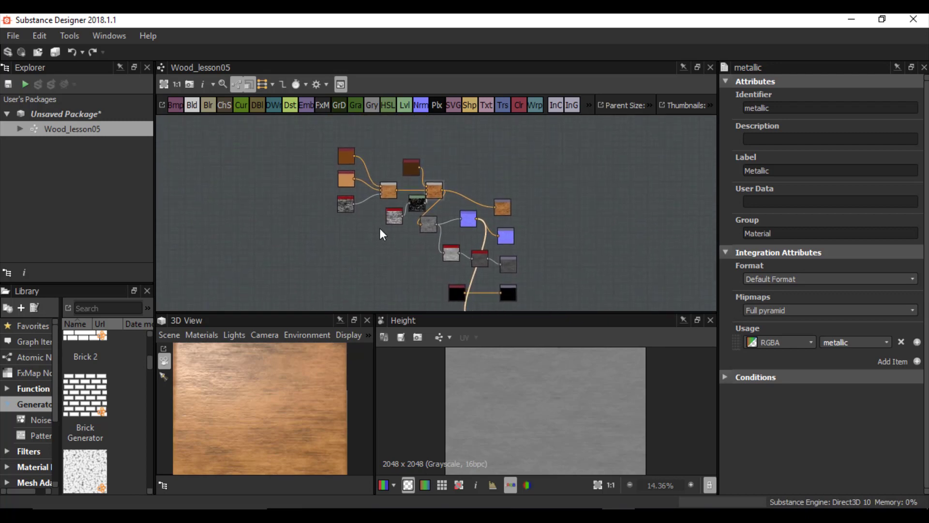
pyautogui.scroll(2, 381, 231)
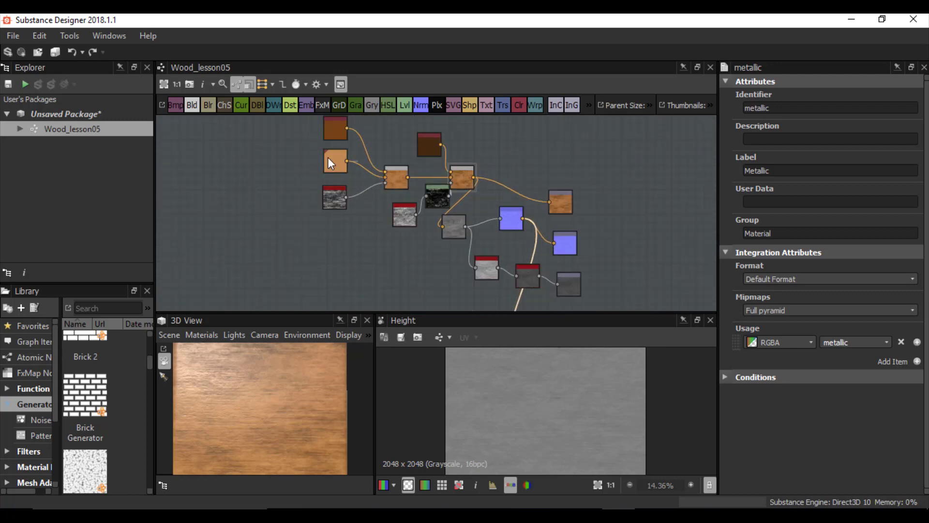
pyautogui.click(48, 112)
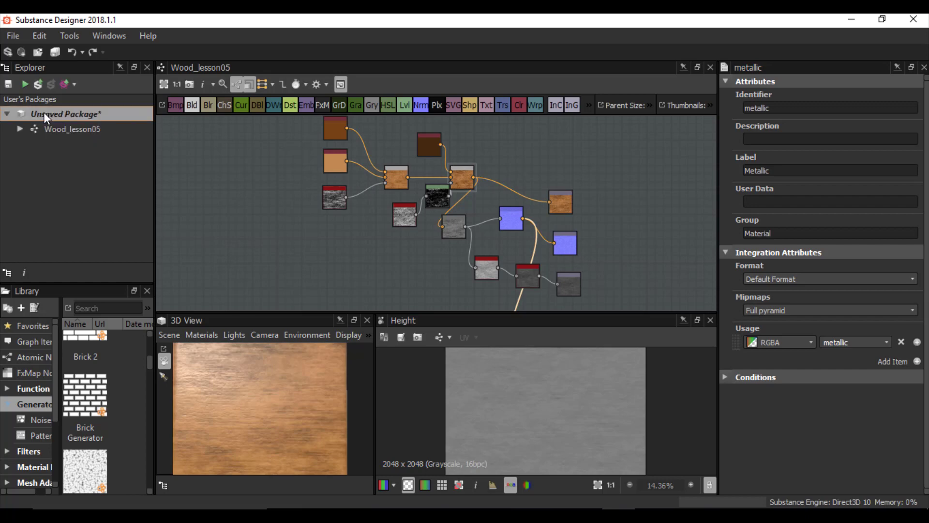
pyautogui.click(8, 83)
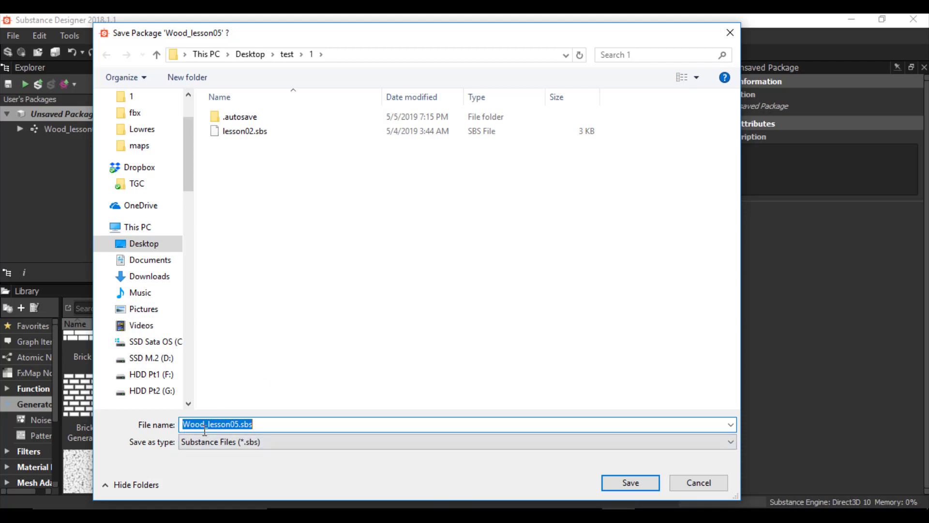
pyautogui.click(631, 482)
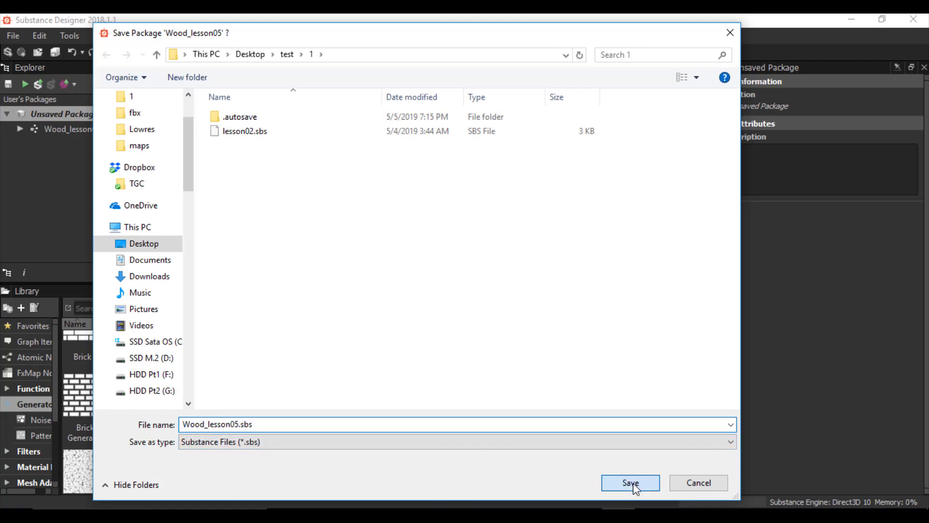
pyautogui.scroll(-2, 448, 193)
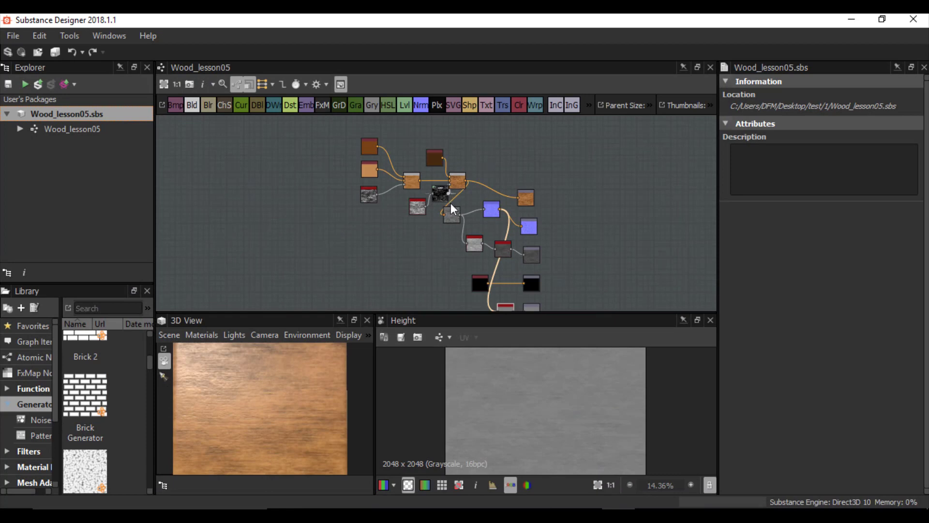
pyautogui.moveTo(474, 234); pyautogui.dragTo(468, 212, button='middle')
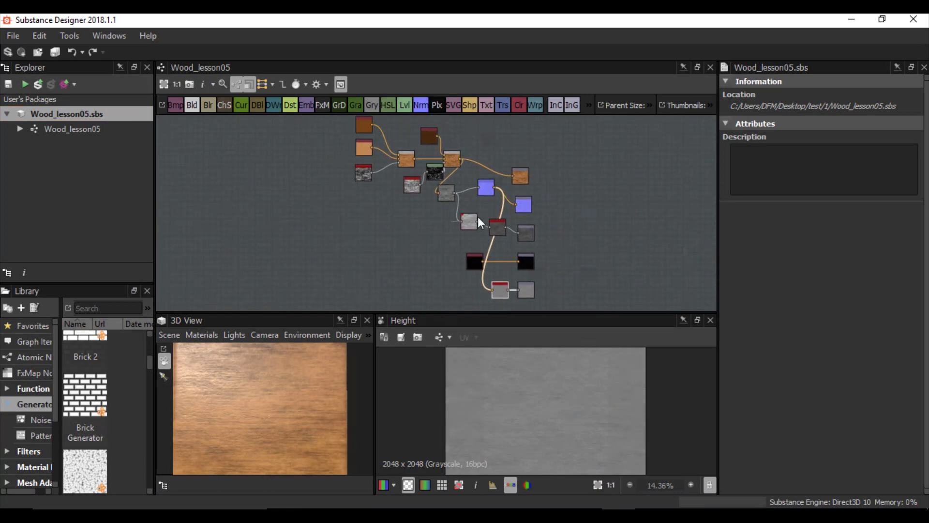
pyautogui.doubleClick(477, 221)
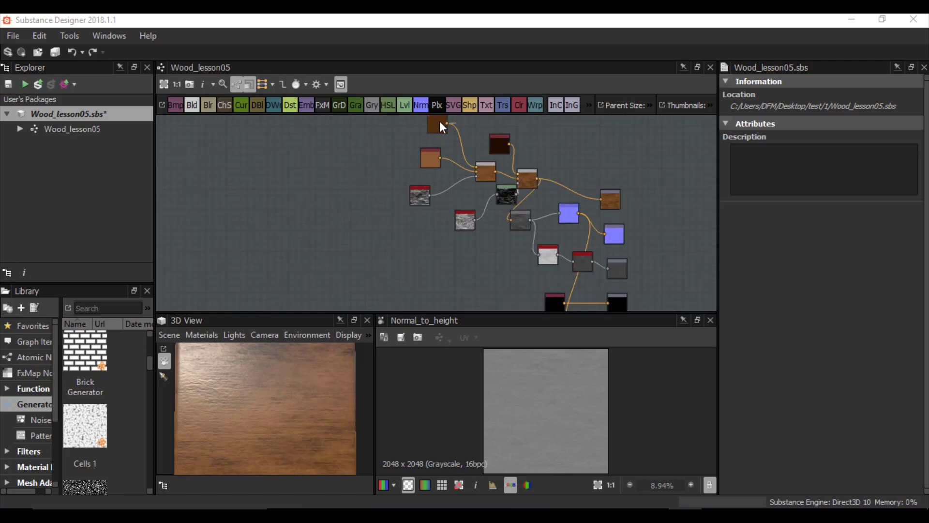
# Expose the Output Color of the dark brown 32 × 32 Uniform Color node as a new graph input named 1st_color.
pyautogui.scroll(5, 439, 121)
pyautogui.moveTo(440, 128); pyautogui.dragTo(419, 153, button='middle')
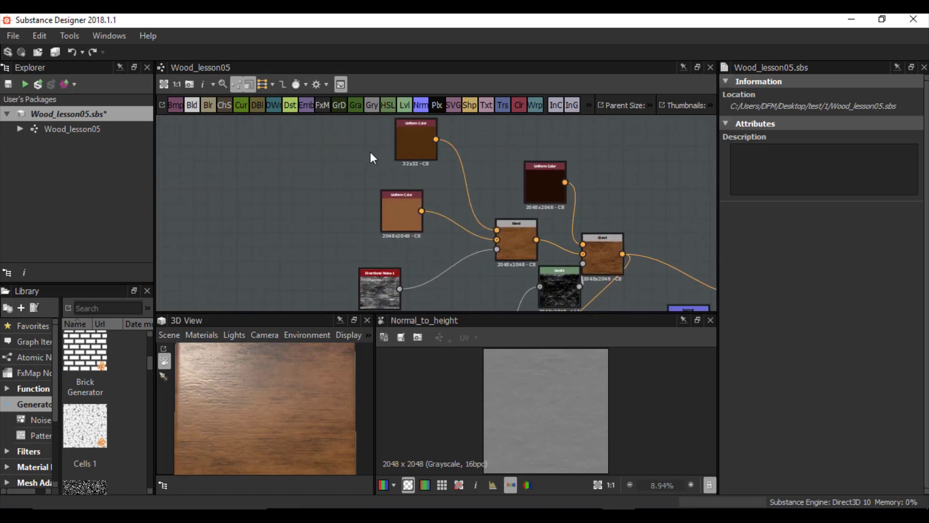
pyautogui.click(412, 138)
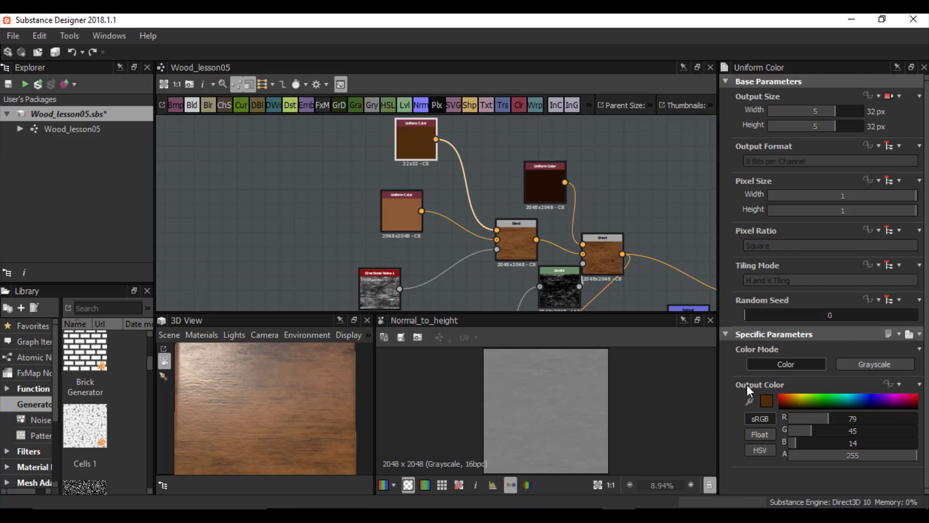
pyautogui.click(888, 384)
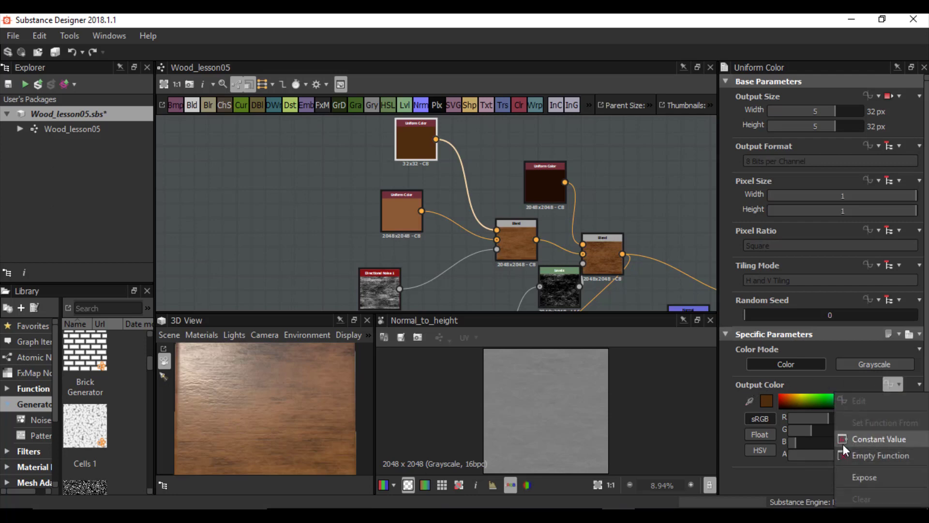
pyautogui.click(884, 477)
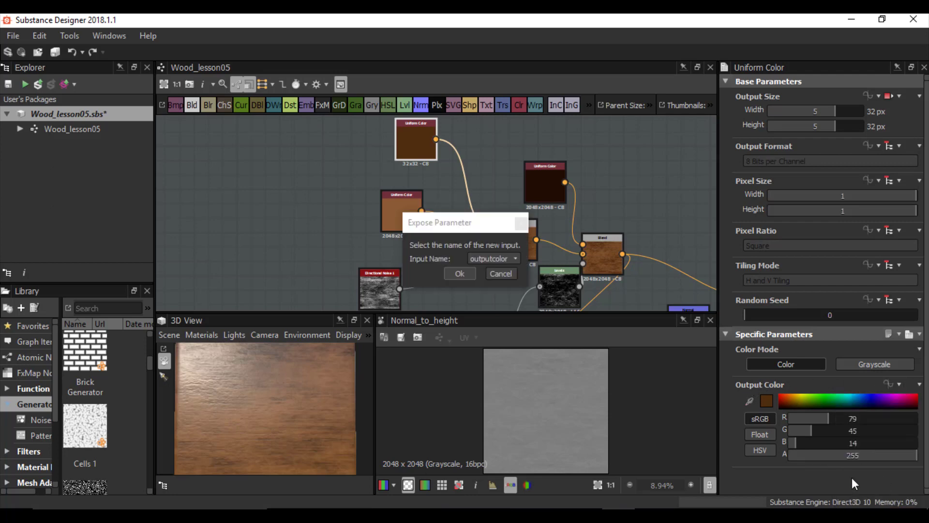
pyautogui.moveTo(456, 225); pyautogui.dragTo(363, 179)
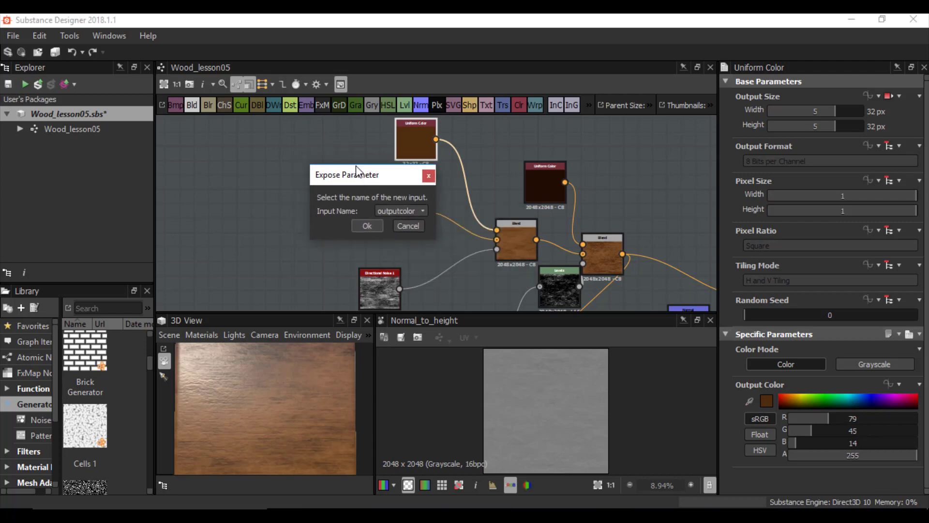
pyautogui.click(397, 211)
pyautogui.click(384, 232)
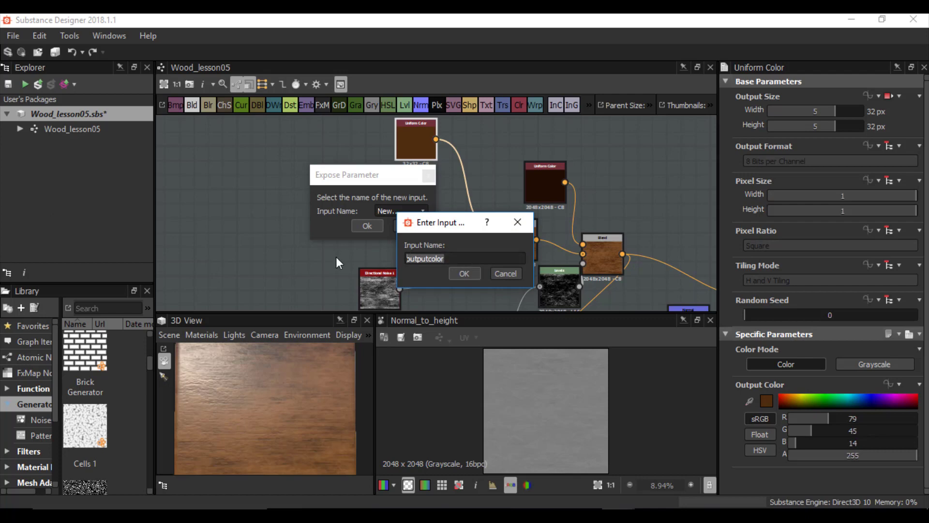
pyautogui.write('1st_color')
pyautogui.click(450, 274)
pyautogui.click(368, 224)
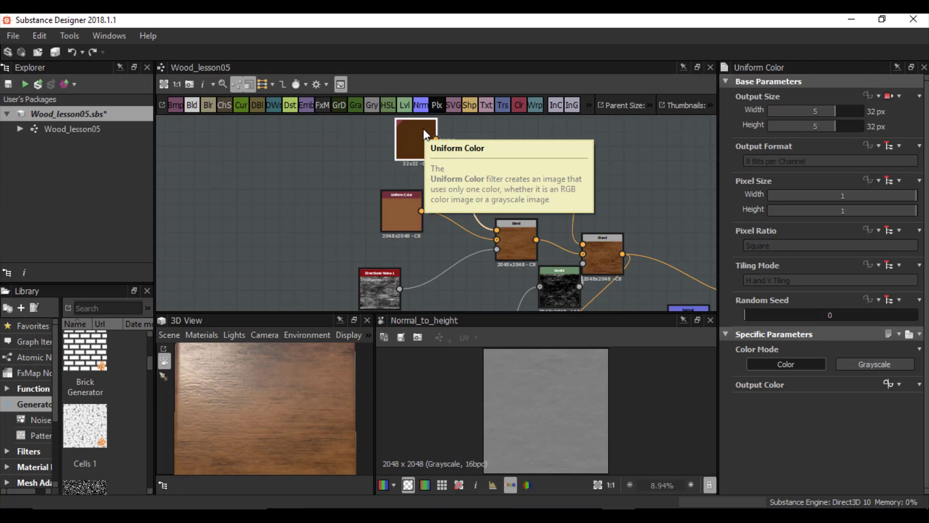
# Examine the graph's 1st_color input parameter, and the parameters of the light brown Uniform Color and Directional Noise 1 nodes.
pyautogui.click(308, 158)
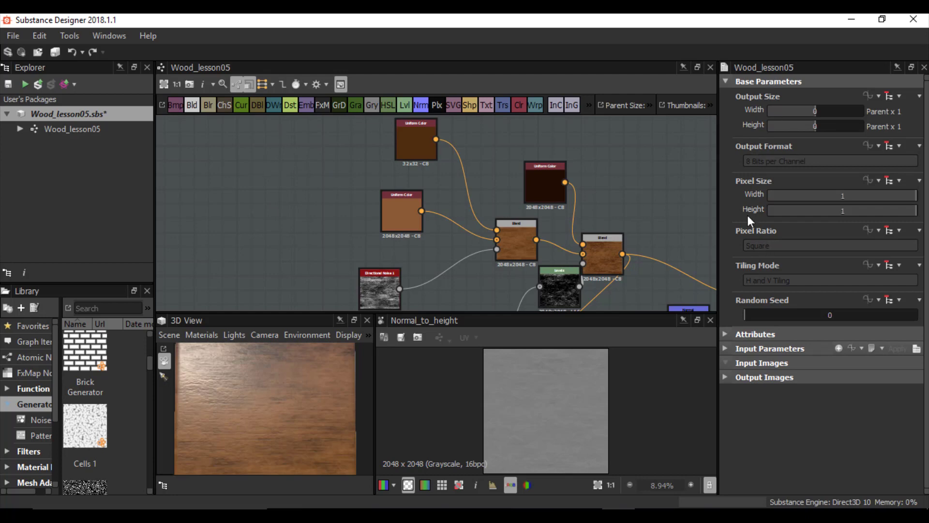
pyautogui.click(725, 348)
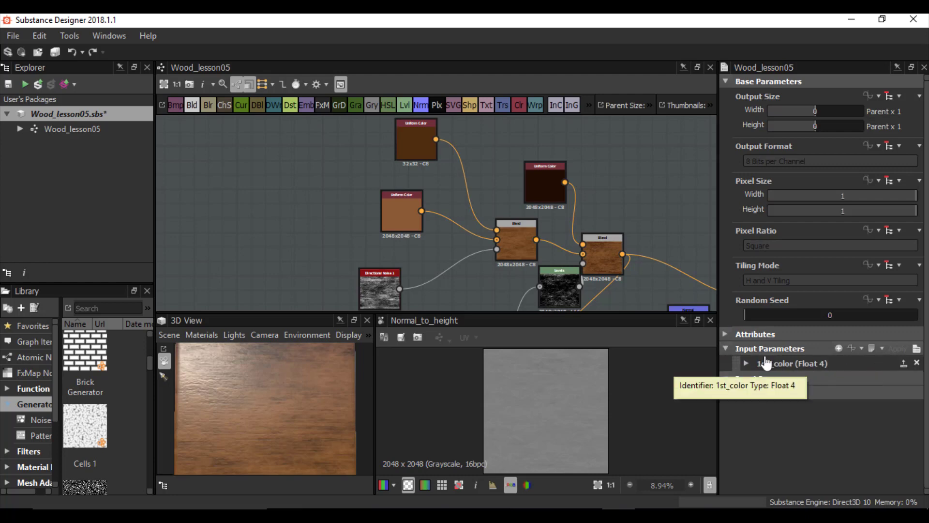
pyautogui.click(747, 363)
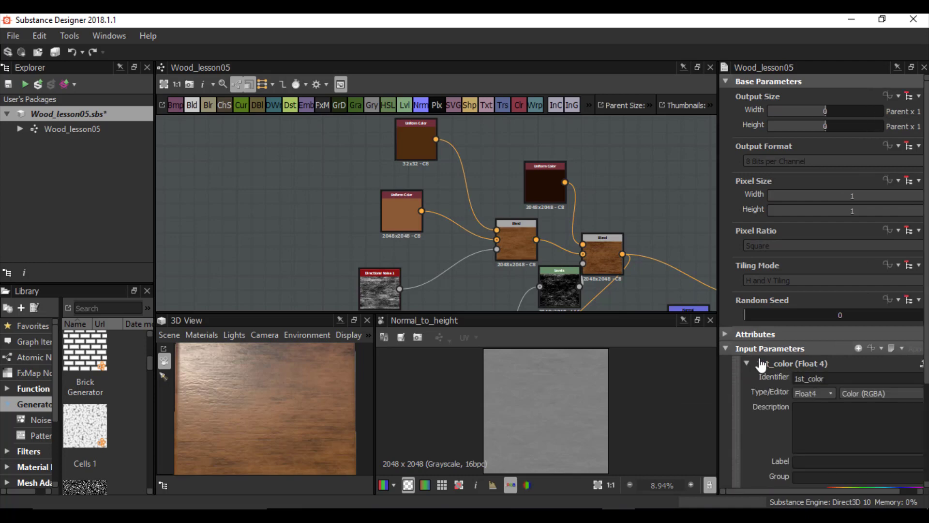
pyautogui.scroll(-2, 765, 322)
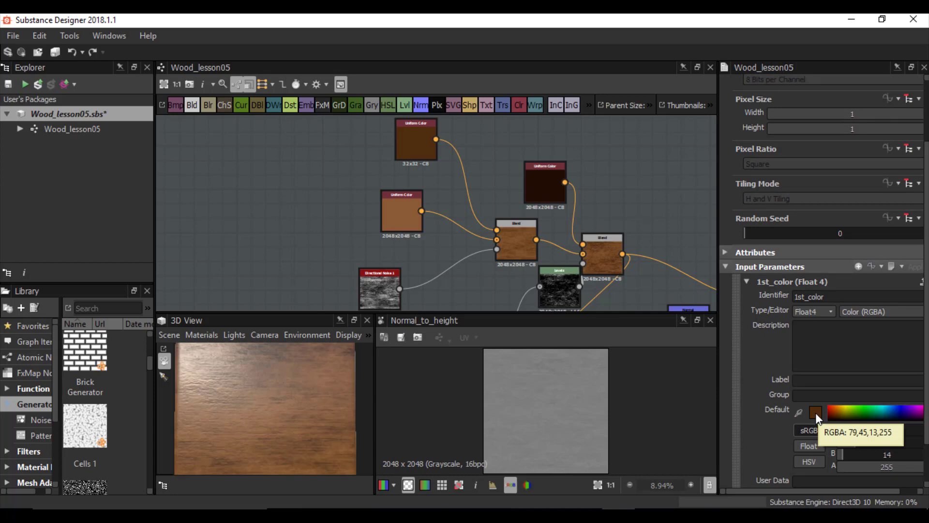
pyautogui.click(746, 281)
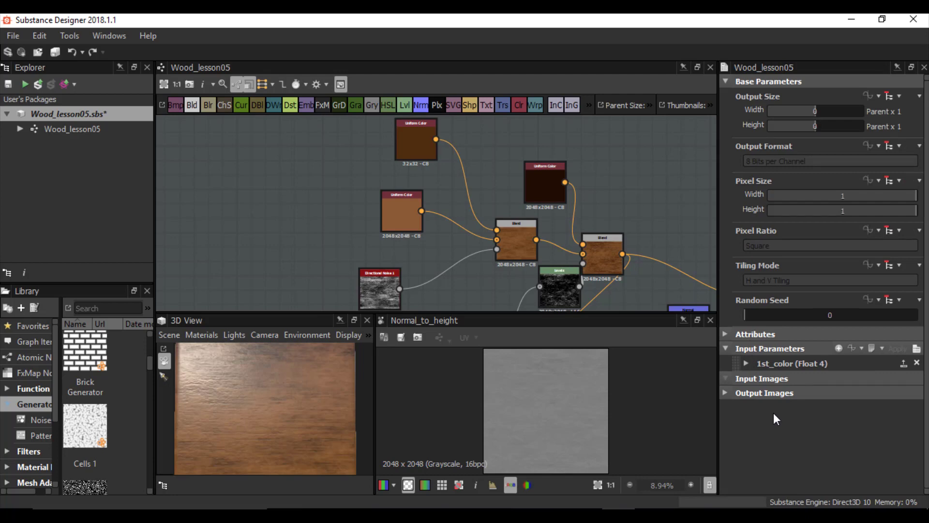
pyautogui.click(399, 212)
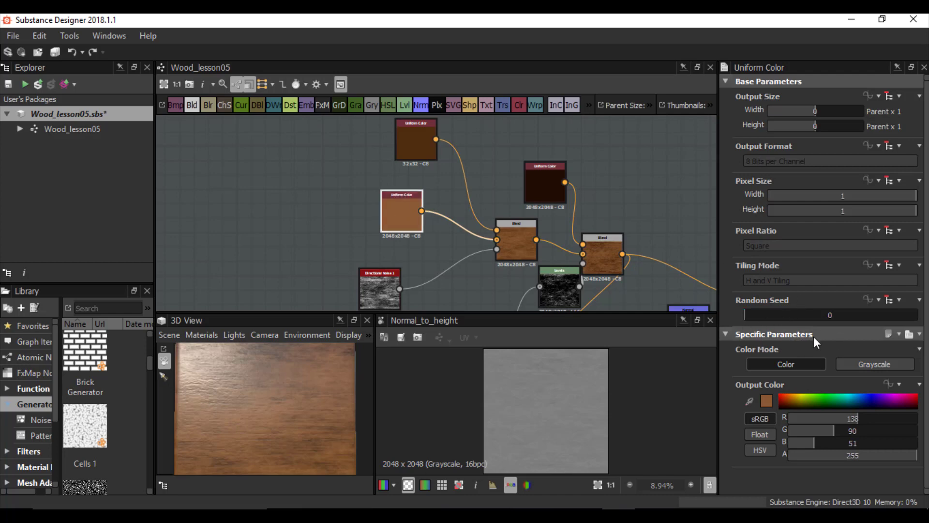
pyautogui.click(395, 300)
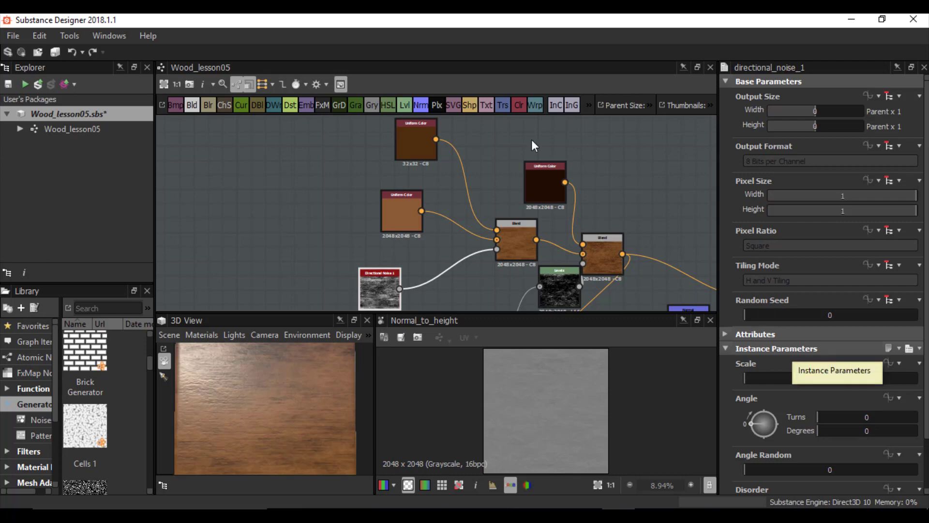
# Try a Levels node between the dark brown Uniform Color and the Blend node, and delete it again.
pyautogui.click(419, 128)
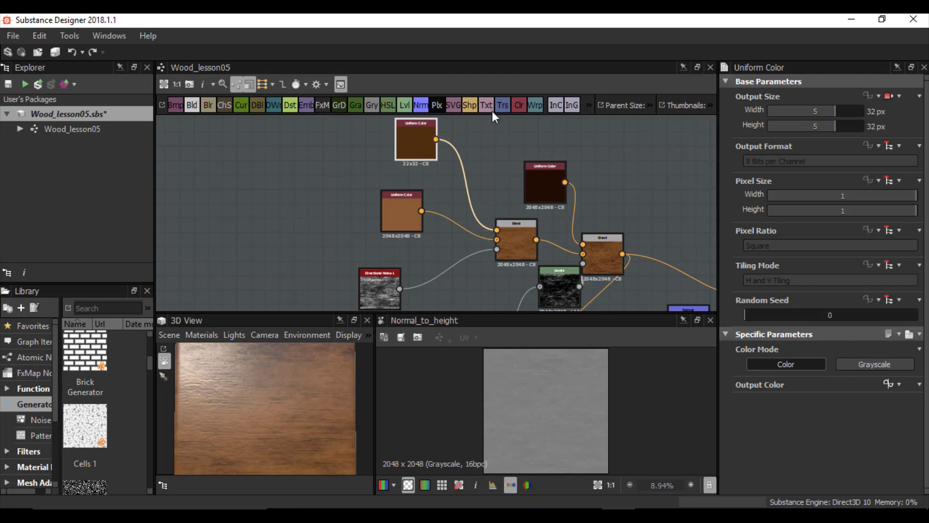
pyautogui.click(406, 106)
pyautogui.click(487, 143)
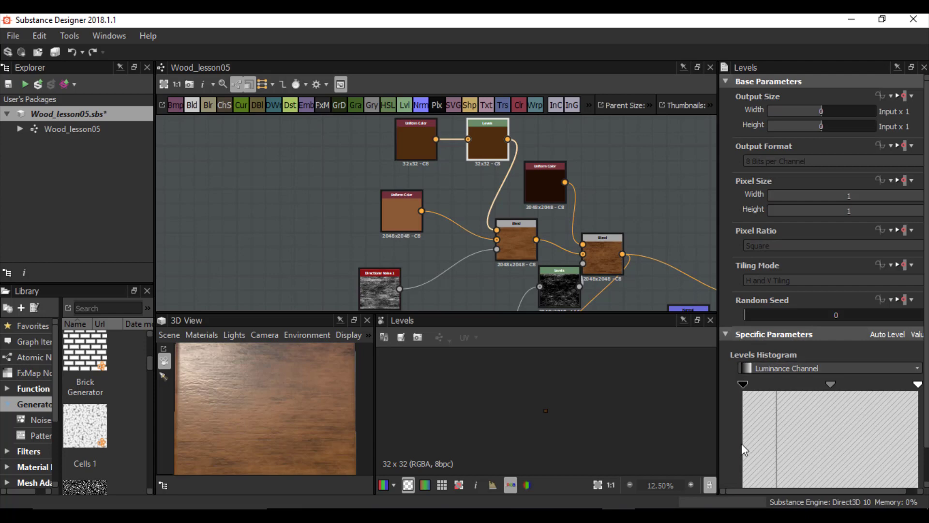
pyautogui.scroll(-1, 774, 426)
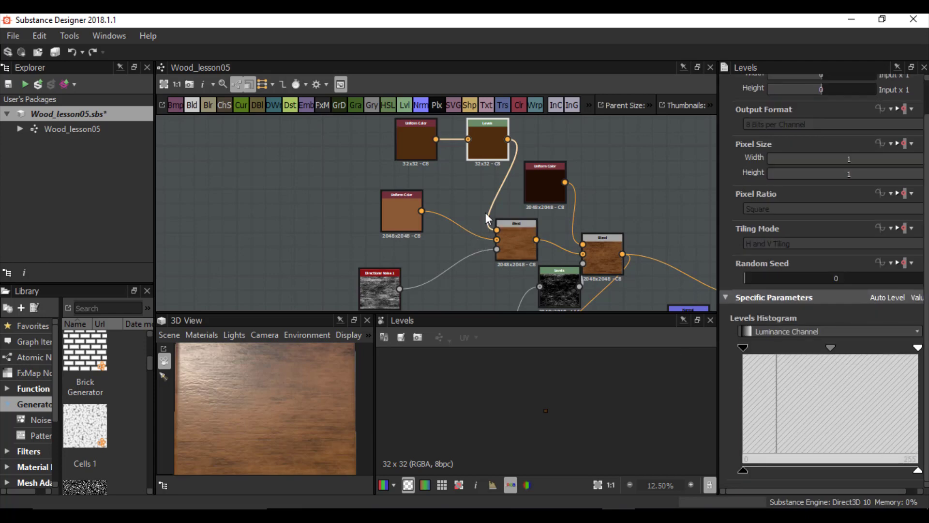
pyautogui.press('Delete')
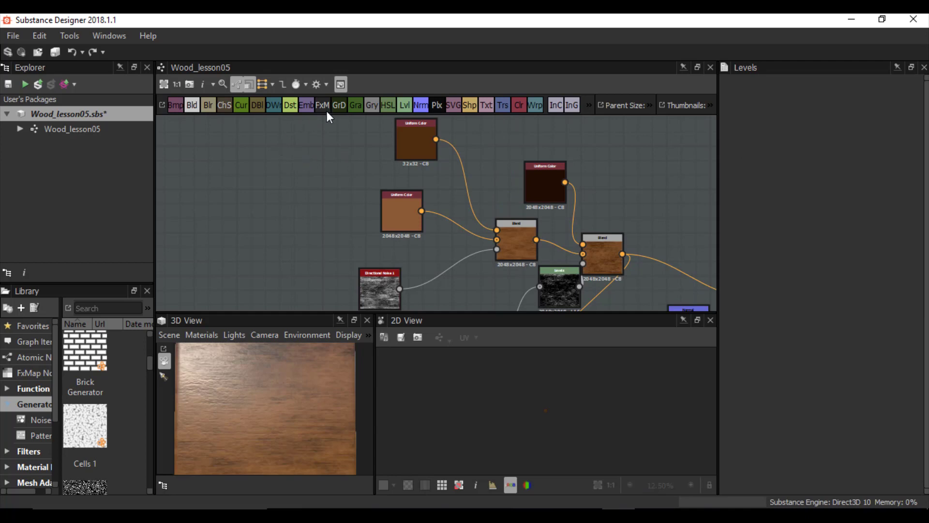
# Try adding an unconnected Gradient Map node beside the Uniform Color nodes, and delete it again.
pyautogui.click(355, 105)
pyautogui.click(324, 178)
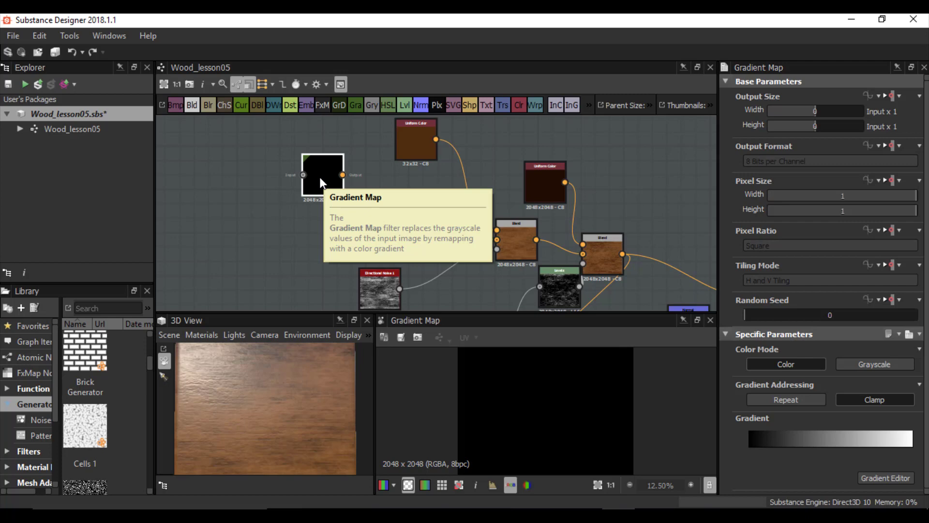
pyautogui.press('Delete')
# Show the light brown Uniform Color in the 2D view and review all instance parameters of Directional Noise 1.
pyautogui.click(393, 216)
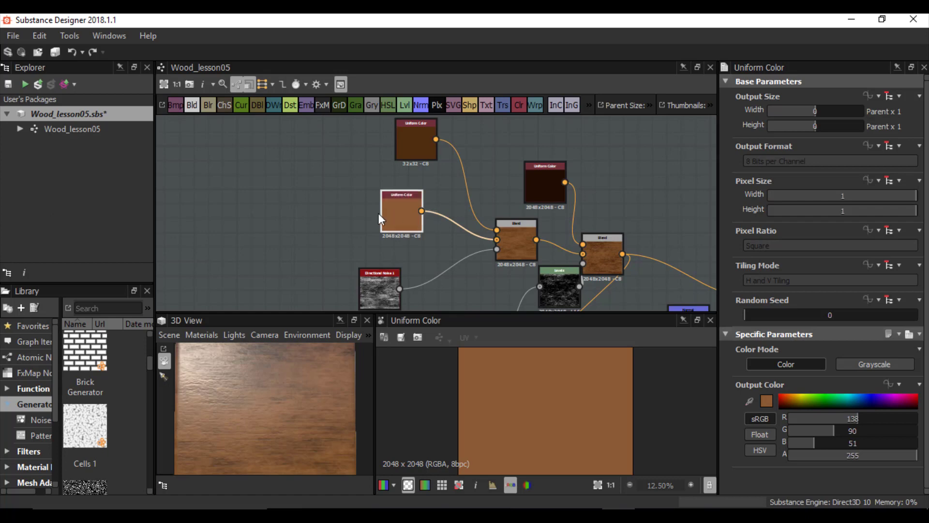
pyautogui.click(374, 287)
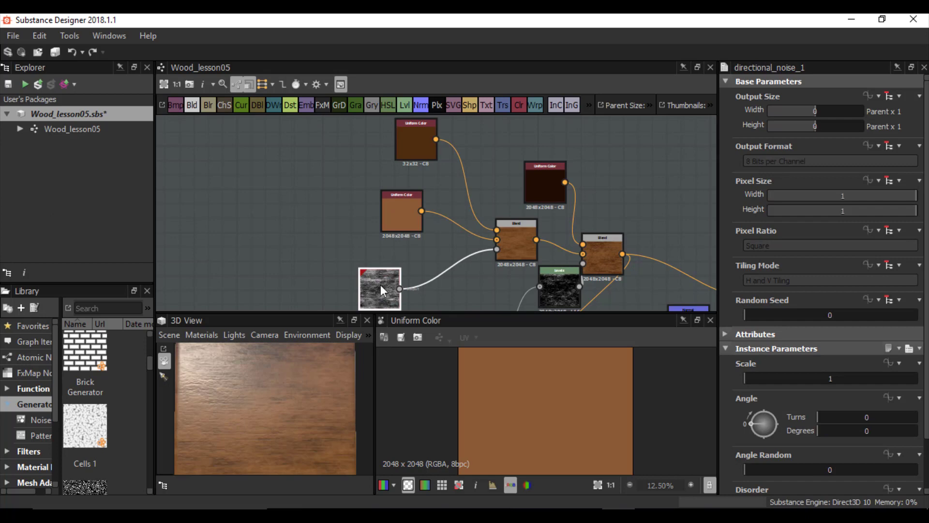
pyautogui.scroll(-2, 752, 319)
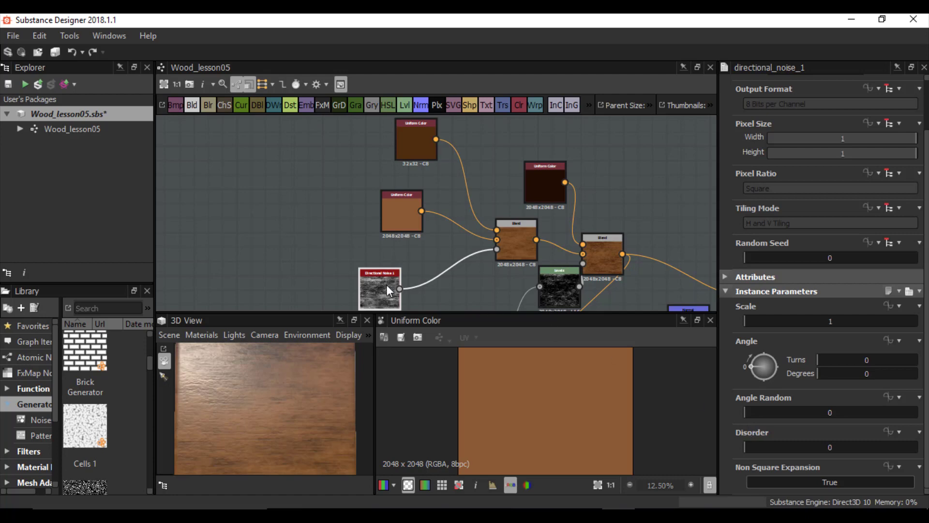
# Open the parameter exposure options for Directional Noise 1 and mark Scale, Angle and Angle Random for exposure.
pyautogui.scroll(3, 374, 293)
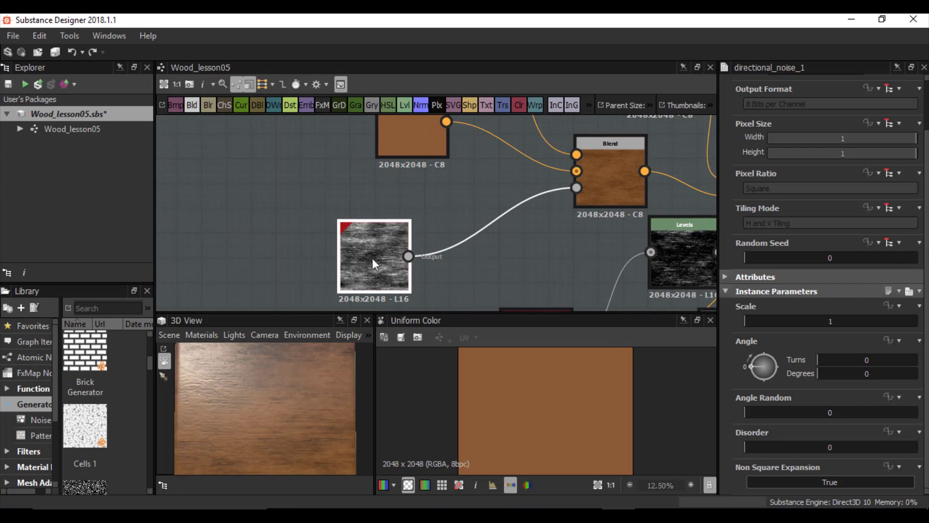
pyautogui.rightClick(371, 247)
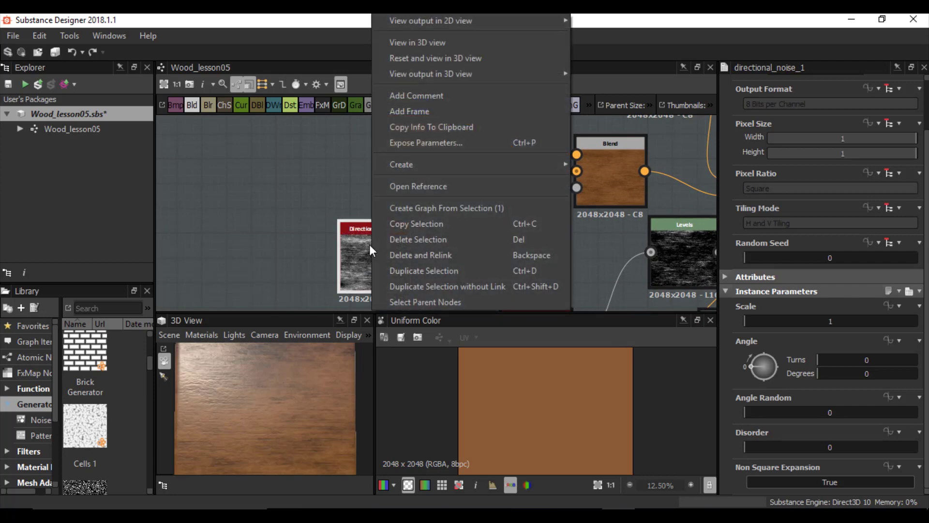
pyautogui.click(388, 142)
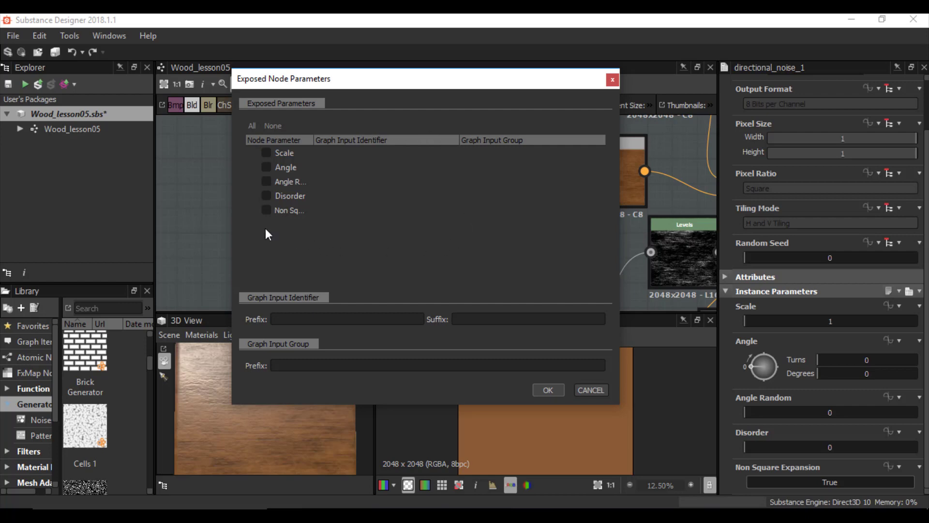
pyautogui.click(265, 153)
pyautogui.click(266, 168)
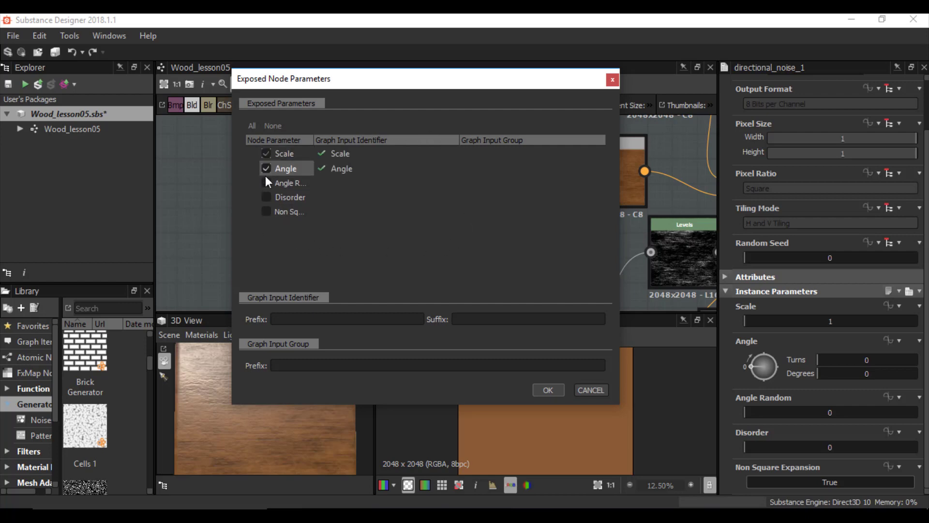
pyautogui.click(265, 183)
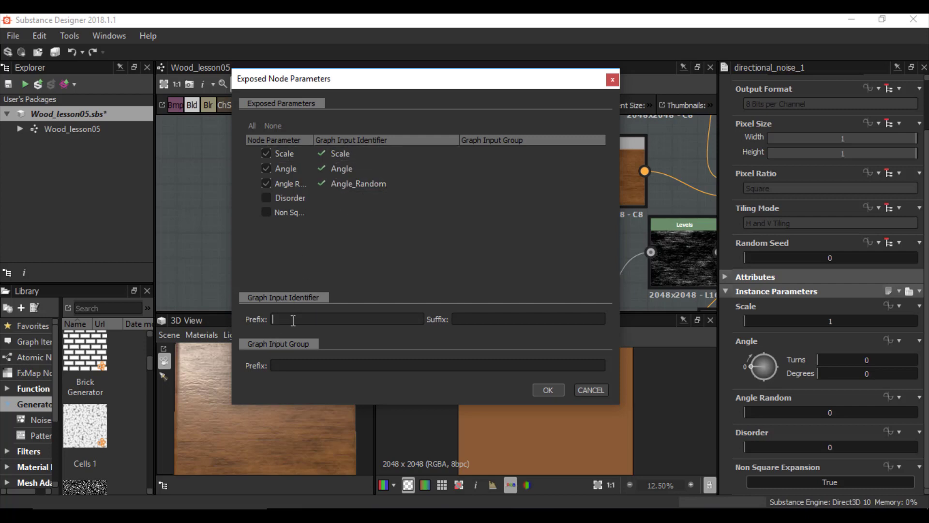
# Try the graph input identifier prefix MY_ for the marked Directional Noise 1 parameters, and cancel the exposure.
pyautogui.click(271, 320)
pyautogui.write('ts')
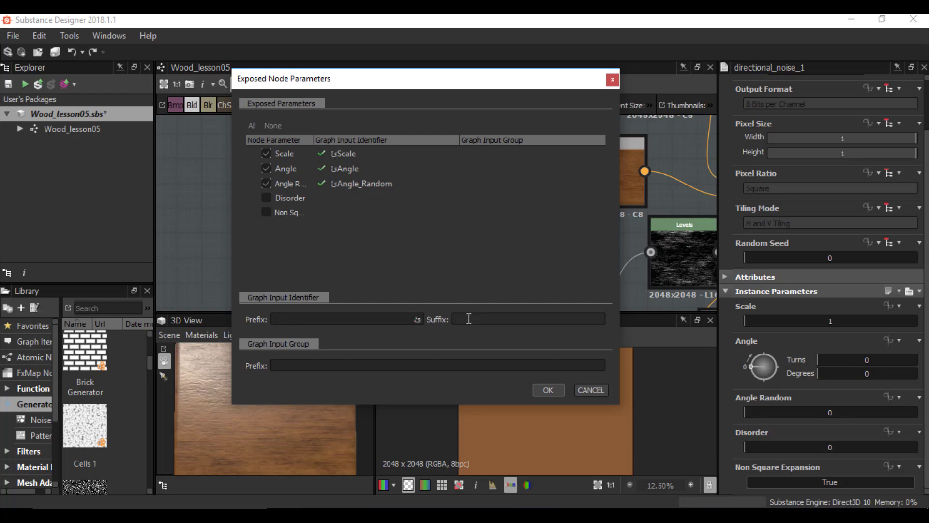
pyautogui.write('_')
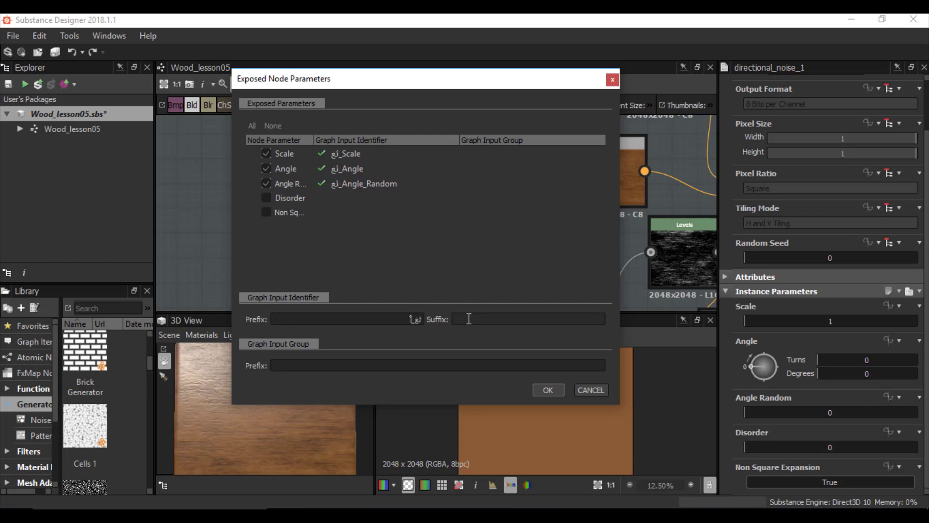
pyautogui.doubleClick(410, 315)
pyautogui.press('BackSpace')
pyautogui.write('MY_')
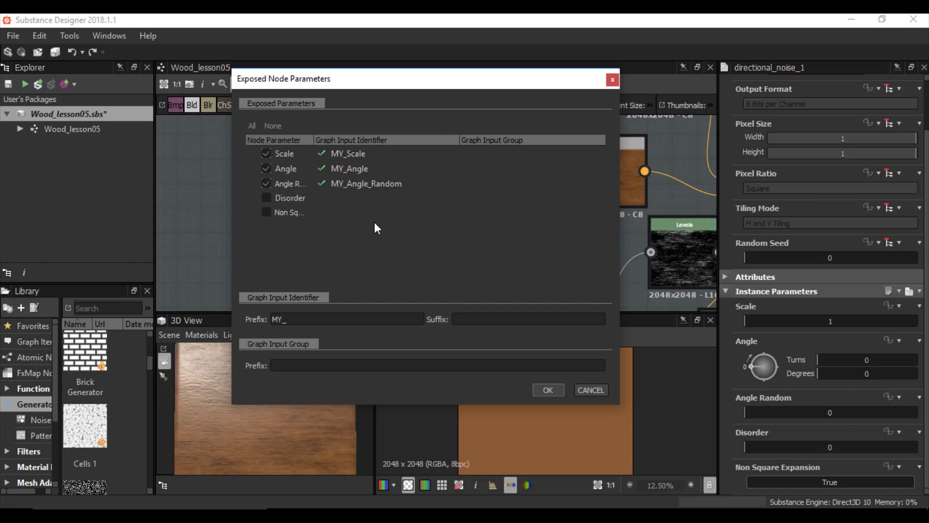
pyautogui.doubleClick(303, 320)
pyautogui.click(332, 320)
pyautogui.click(591, 390)
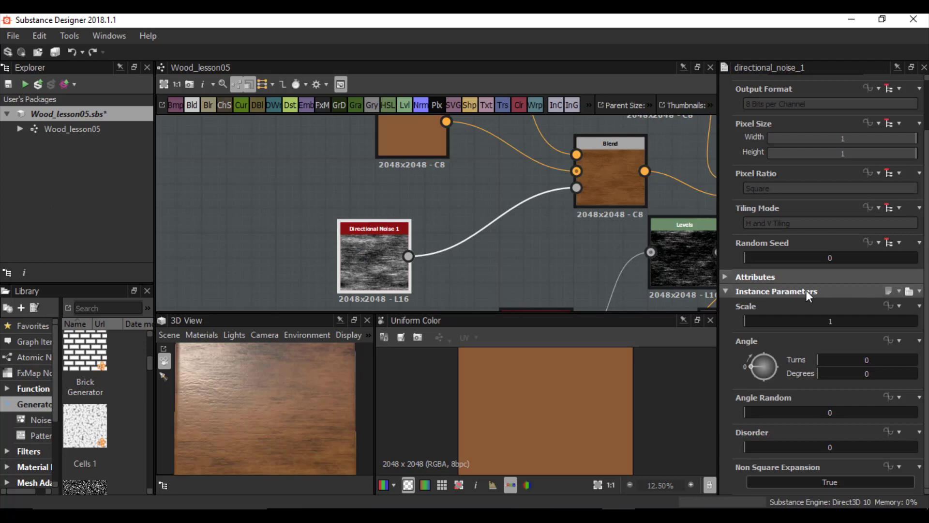
# Reopen the exposure options from Directional Noise 1's instance parameters and cancel without exposing anything.
pyautogui.click(918, 292)
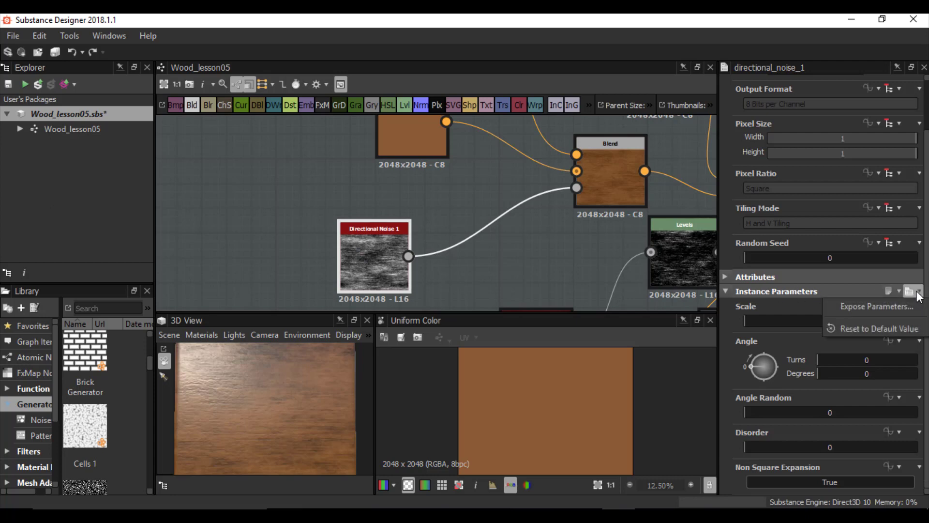
pyautogui.click(842, 310)
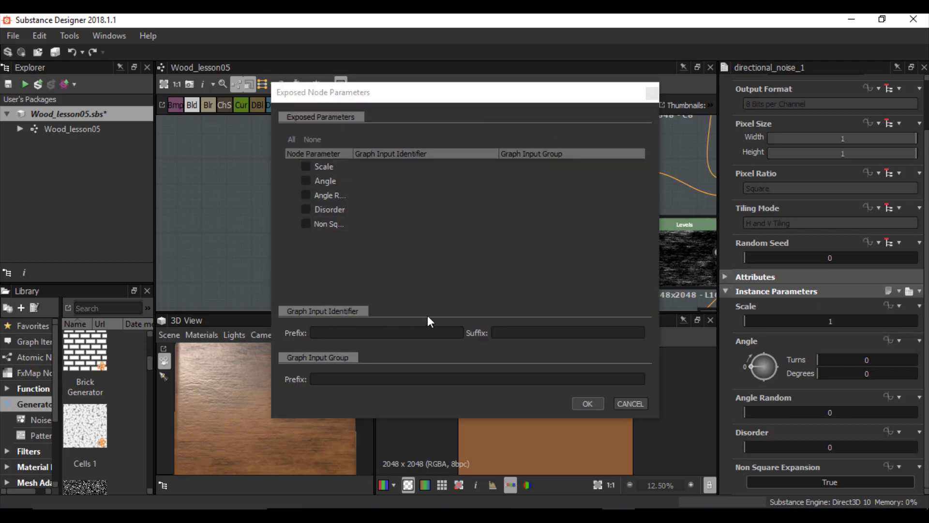
pyautogui.click(631, 403)
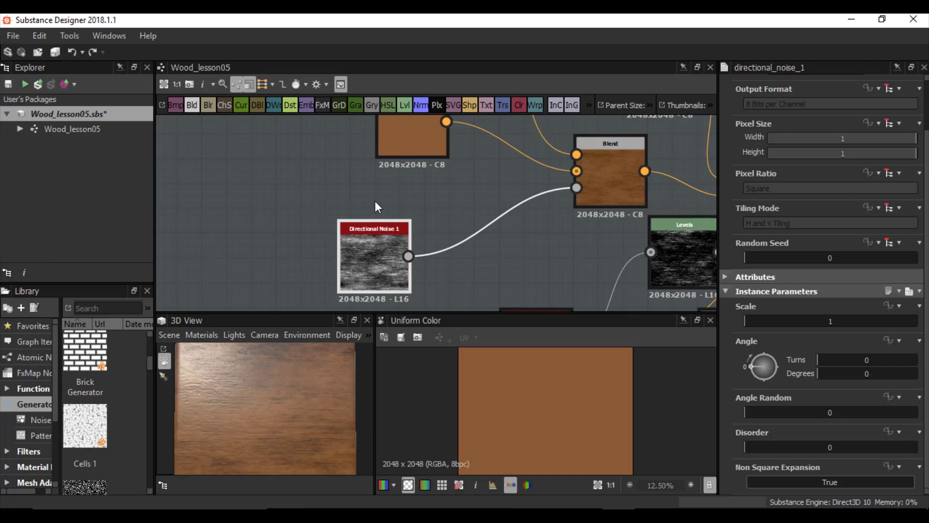
pyautogui.scroll(-2, 375, 179)
pyautogui.scroll(2, 375, 179)
pyautogui.moveTo(412, 155); pyautogui.dragTo(297, 240, button='middle')
pyautogui.scroll(-2, 307, 189)
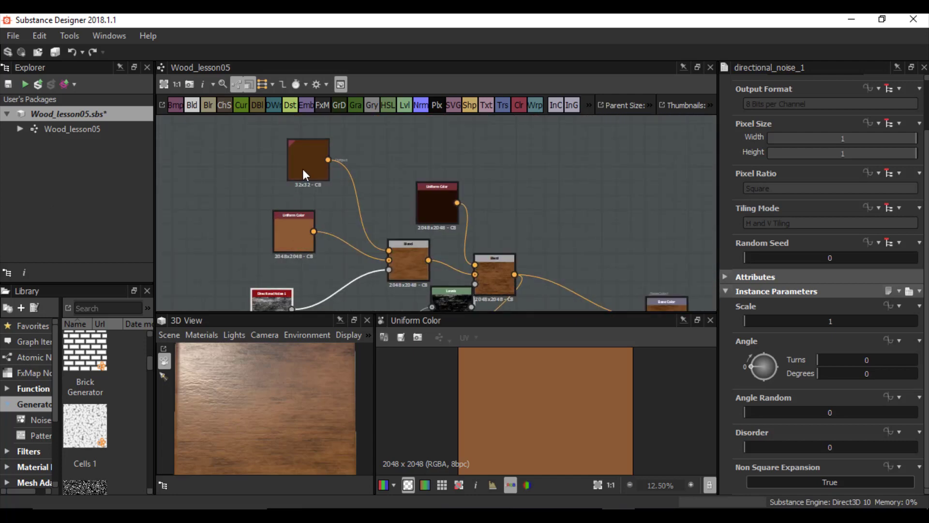
# Show the Histogram Range node feeding the Roughness output in the 2D view and open its parameters.
pyautogui.click(304, 168)
pyautogui.moveTo(357, 250); pyautogui.dragTo(281, 196, button='middle')
pyautogui.scroll(-1, 281, 196)
pyautogui.moveTo(314, 244); pyautogui.dragTo(225, 208, button='middle')
pyautogui.scroll(-1, 202, 186)
pyautogui.scroll(1, 204, 196)
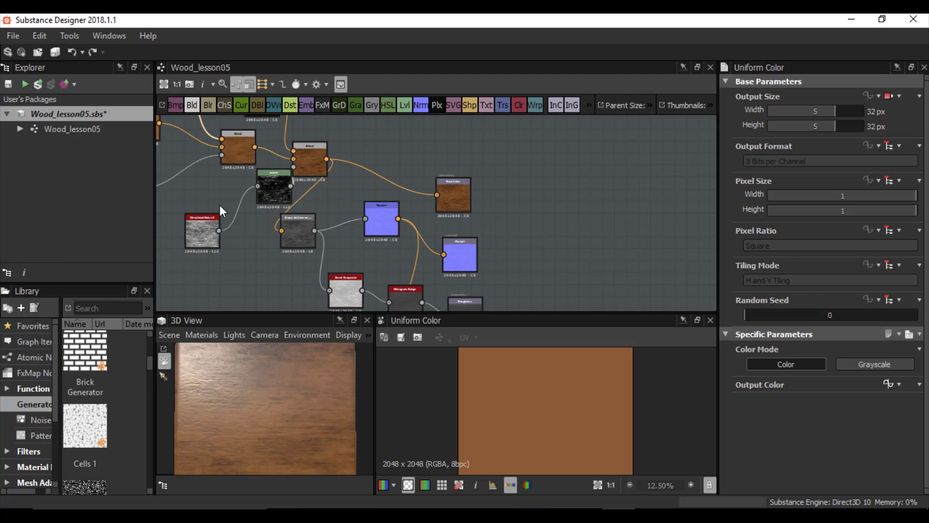
pyautogui.moveTo(227, 228); pyautogui.dragTo(196, 102, button='middle')
pyautogui.scroll(3, 381, 182)
pyautogui.moveTo(358, 170); pyautogui.dragTo(384, 188)
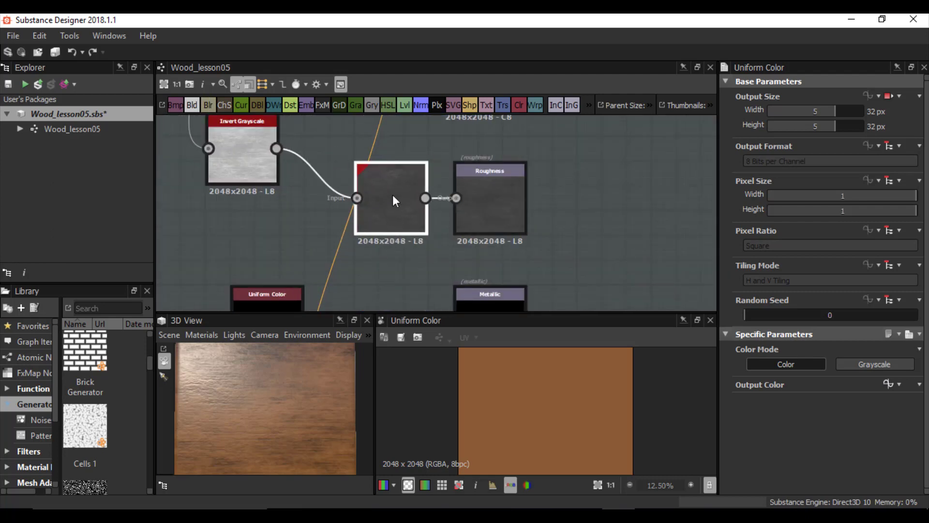
pyautogui.click(369, 186)
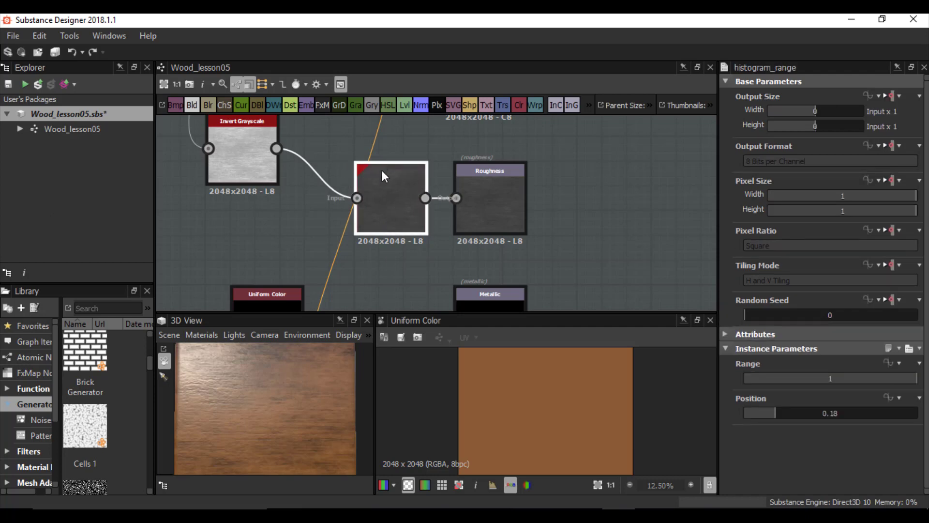
pyautogui.doubleClick(384, 182)
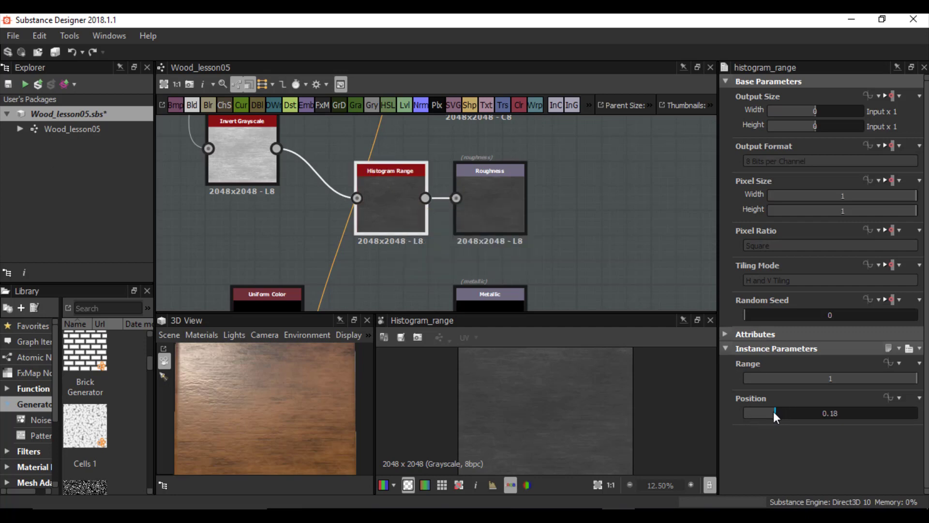
# Set the Histogram Range's Position to 0.21 and start exposing that parameter as a new input named position.
pyautogui.moveTo(773, 411)
pyautogui.mouseDown()
pyautogui.moveTo(746, 411)
pyautogui.moveTo(858, 411)
pyautogui.moveTo(764, 420)
pyautogui.moveTo(779, 416)
pyautogui.mouseUp()
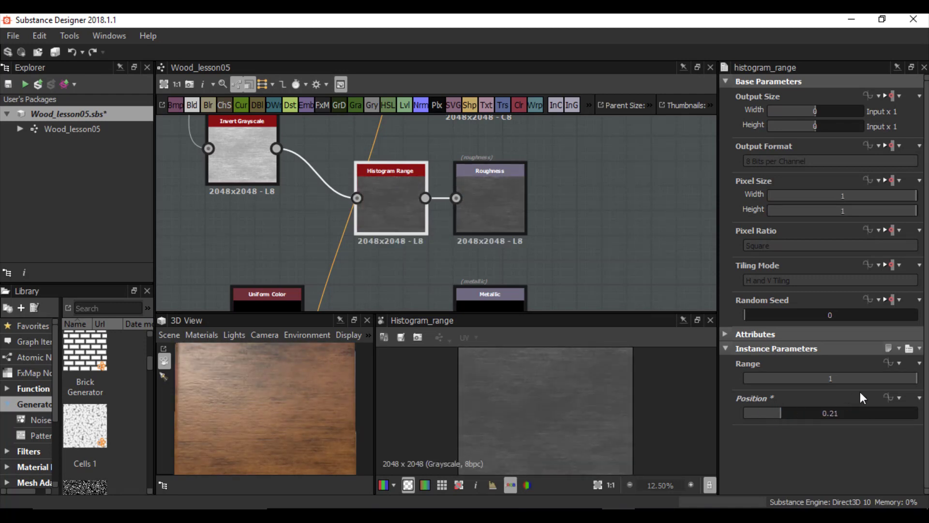
pyautogui.click(896, 396)
pyautogui.click(866, 360)
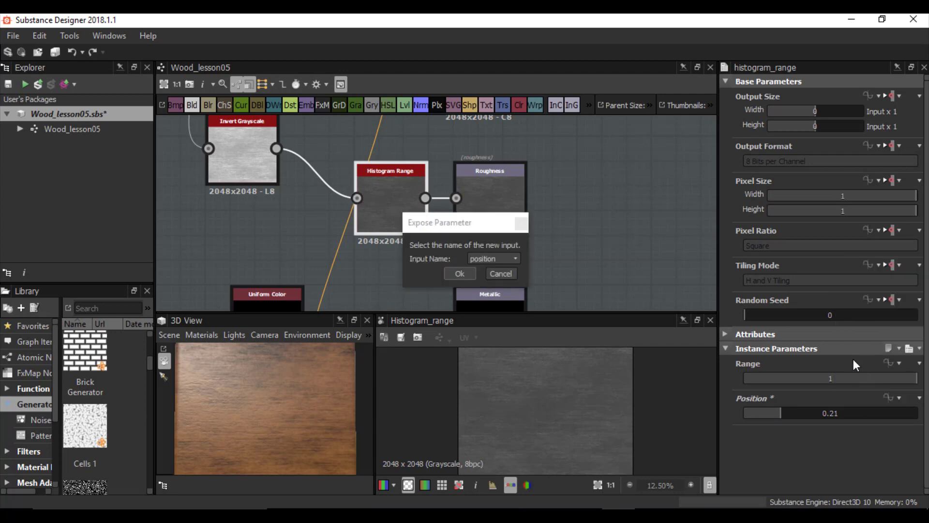
# Expose the Histogram Range node's Position parameter as a new graph input named Roughness.
pyautogui.click(500, 256)
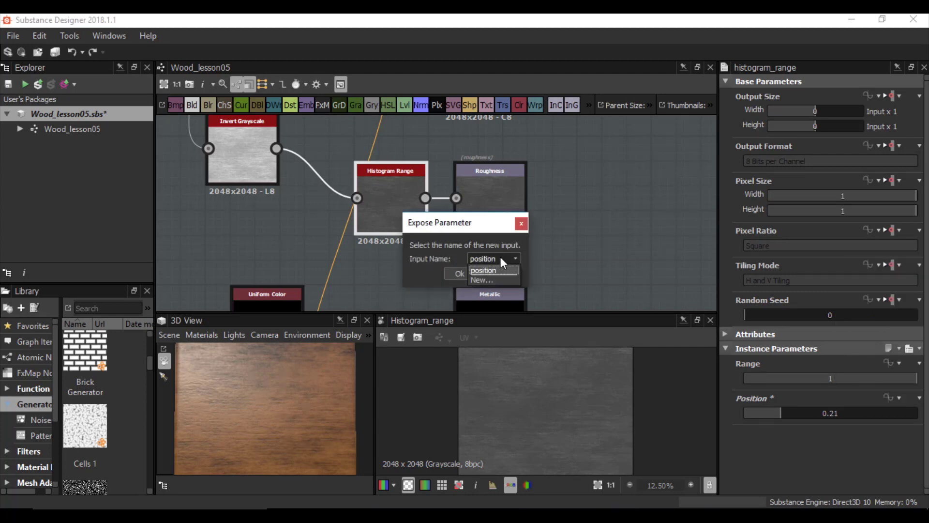
pyautogui.click(484, 280)
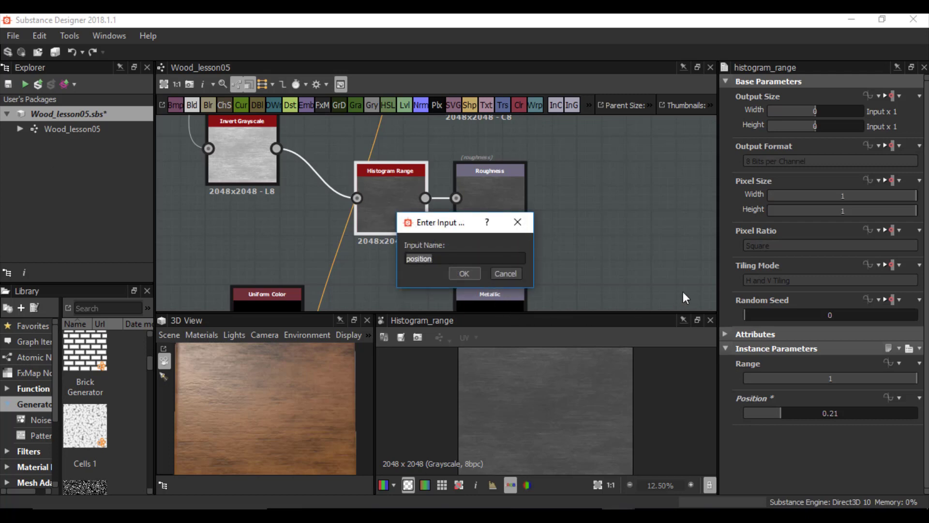
pyautogui.write('Roughness')
pyautogui.click(466, 274)
pyautogui.click(456, 275)
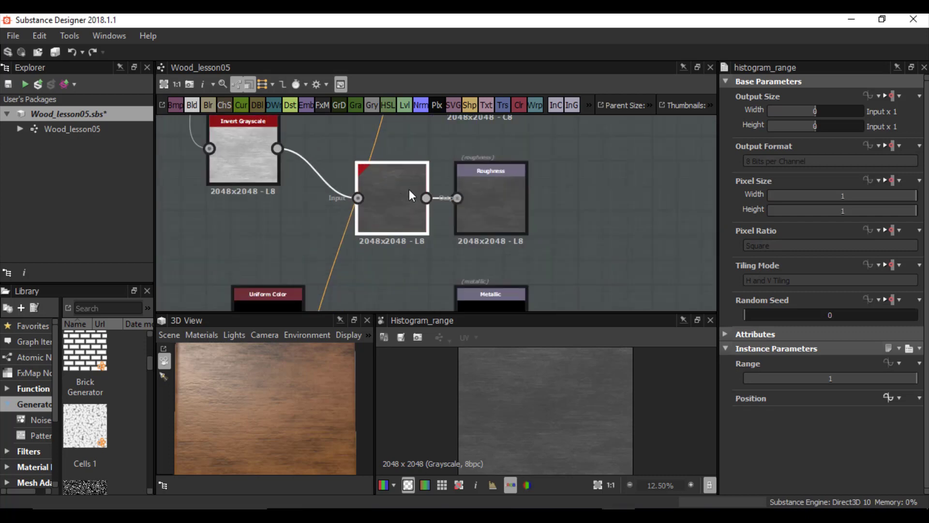
# Expose the Normal node's Intensity parameter as a new graph input named "normal intensity".
pyautogui.scroll(-2, 409, 190)
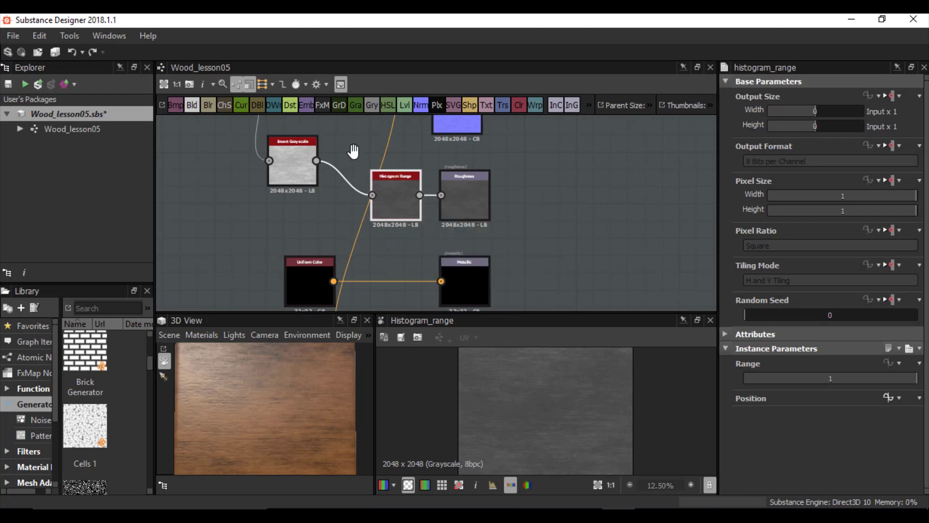
pyautogui.moveTo(353, 149); pyautogui.dragTo(387, 296, button='middle')
pyautogui.scroll(-1, 387, 296)
pyautogui.scroll(2, 379, 229)
pyautogui.moveTo(385, 198)
pyautogui.mouseDown()
pyautogui.moveTo(406, 235)
pyautogui.moveTo(394, 207)
pyautogui.mouseUp()
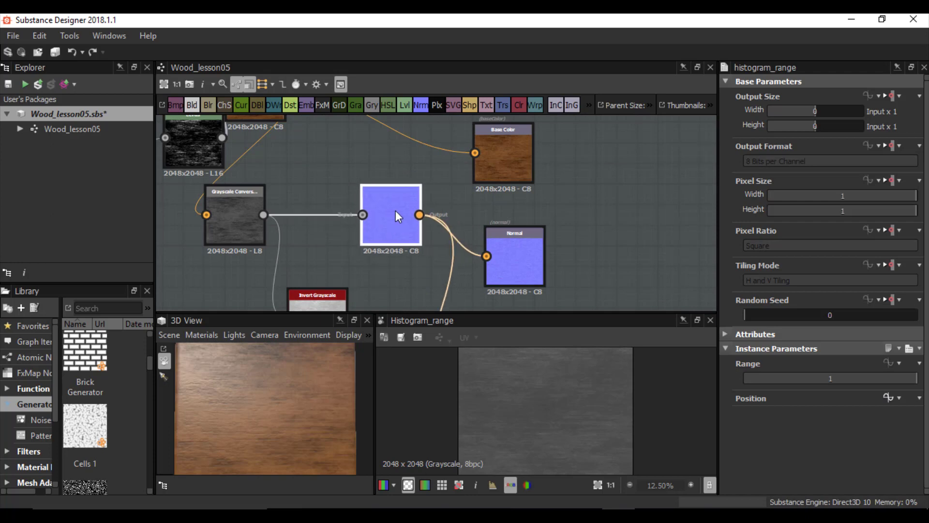
pyautogui.click(379, 200)
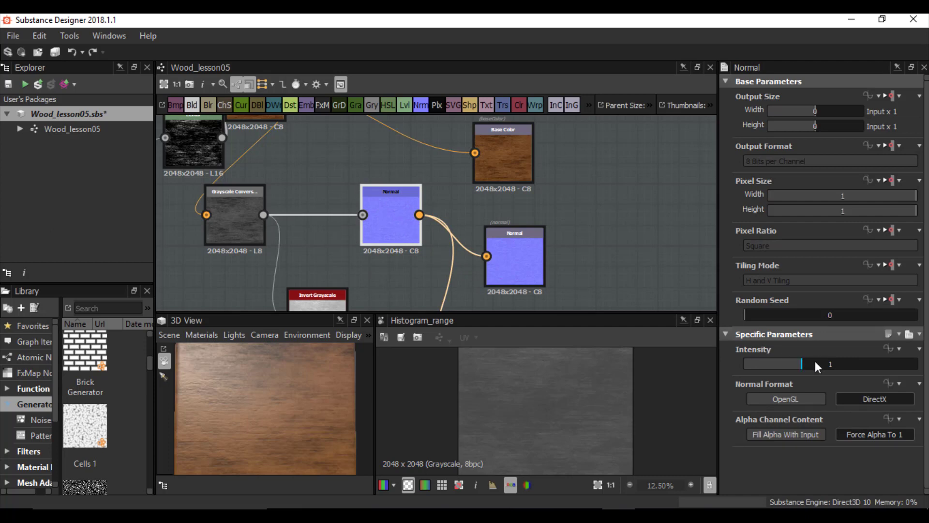
pyautogui.click(890, 350)
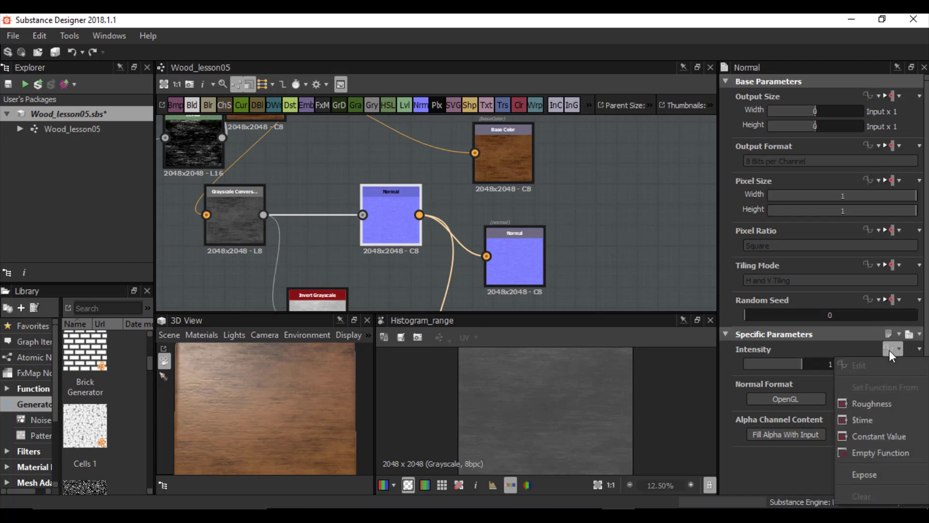
pyautogui.click(864, 474)
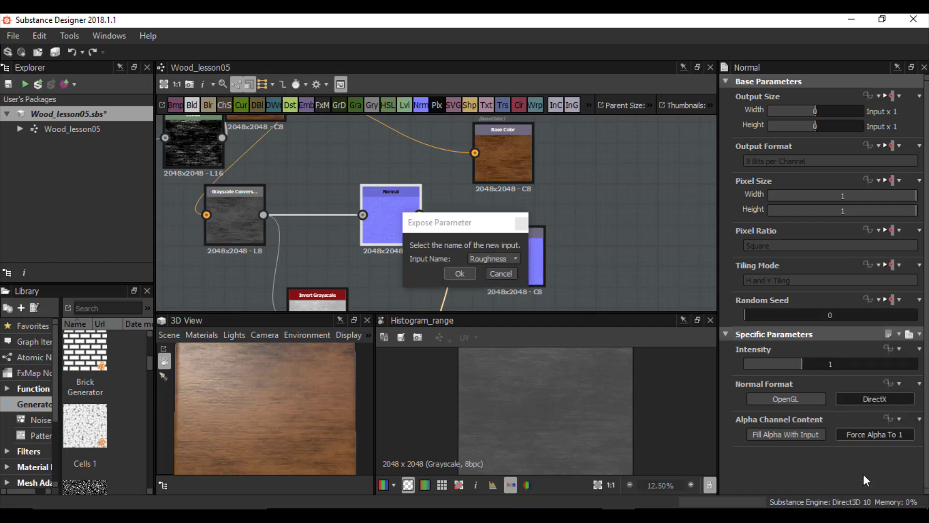
pyautogui.click(489, 259)
pyautogui.click(488, 286)
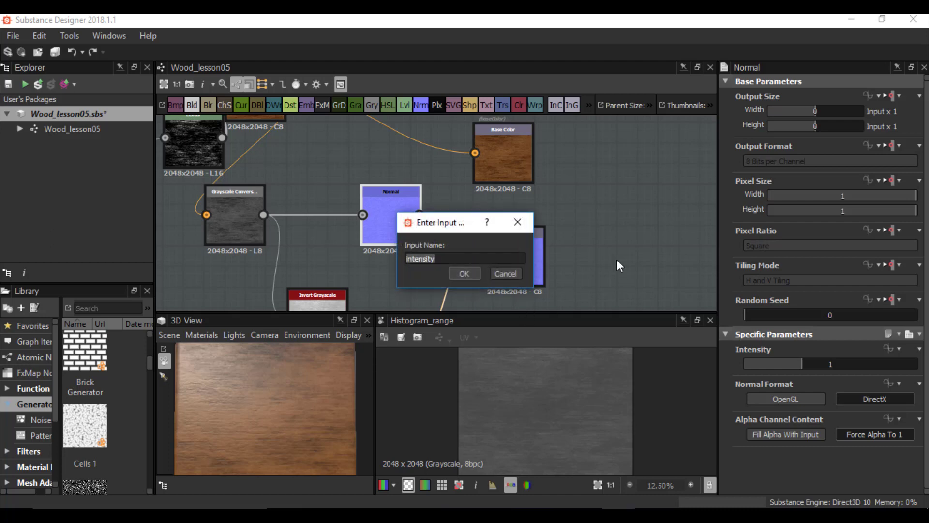
pyautogui.write('normal intensity')
pyautogui.click(455, 274)
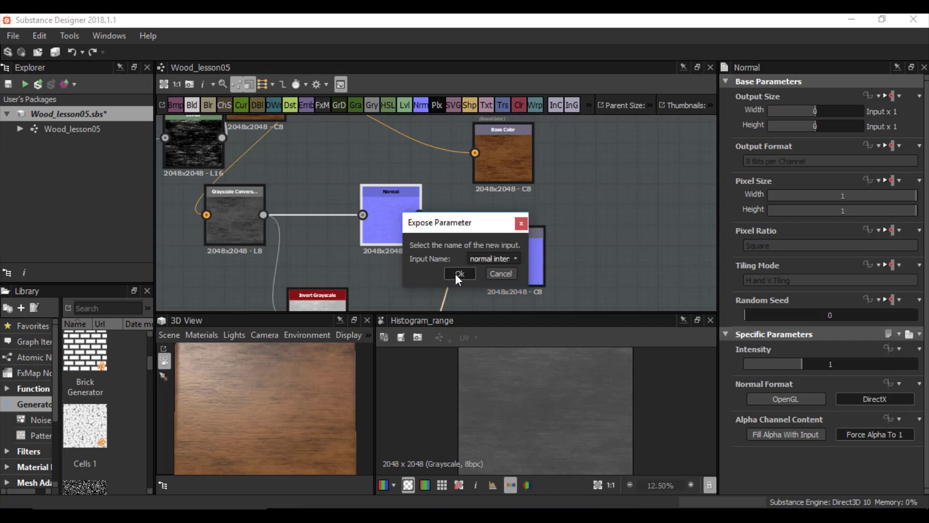
pyautogui.click(455, 274)
# Examine the graph's exposed input parameters and the detailed settings of the Position parameter.
pyautogui.scroll(-3, 387, 191)
pyautogui.scroll(2, 387, 183)
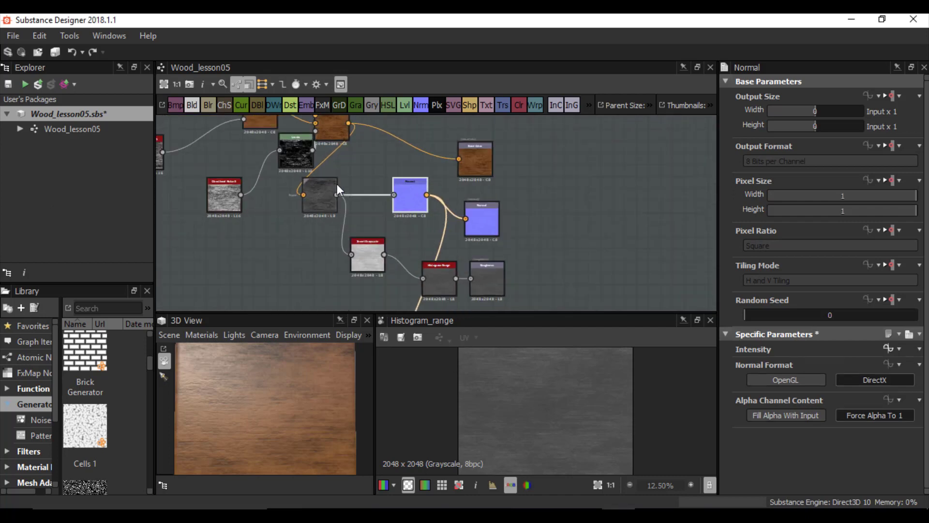
pyautogui.scroll(-3, 337, 184)
pyautogui.moveTo(336, 193)
pyautogui.mouseDown(button='middle')
pyautogui.moveTo(374, 223)
pyautogui.moveTo(318, 194)
pyautogui.moveTo(352, 180)
pyautogui.moveTo(342, 179)
pyautogui.mouseUp(button='middle')
pyautogui.scroll(-2, 313, 183)
pyautogui.scroll(1, 309, 177)
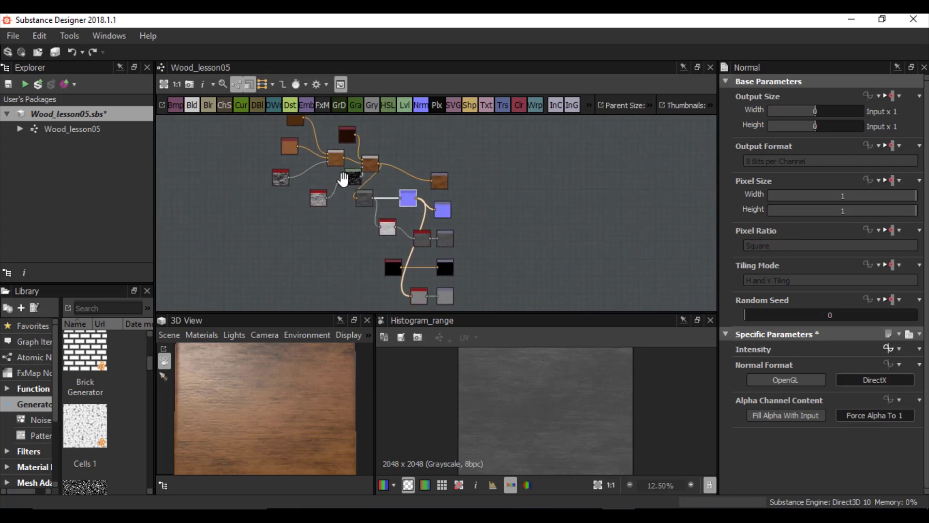
pyautogui.click(229, 185)
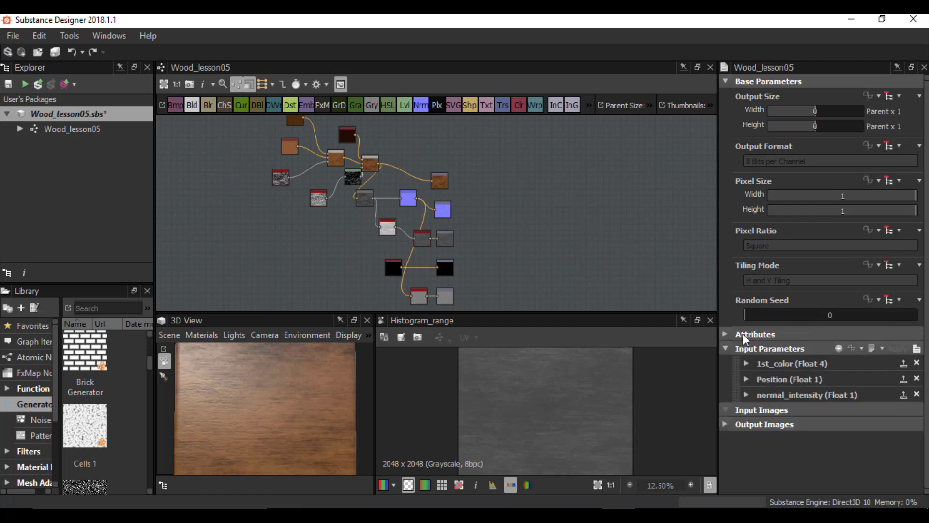
pyautogui.click(747, 379)
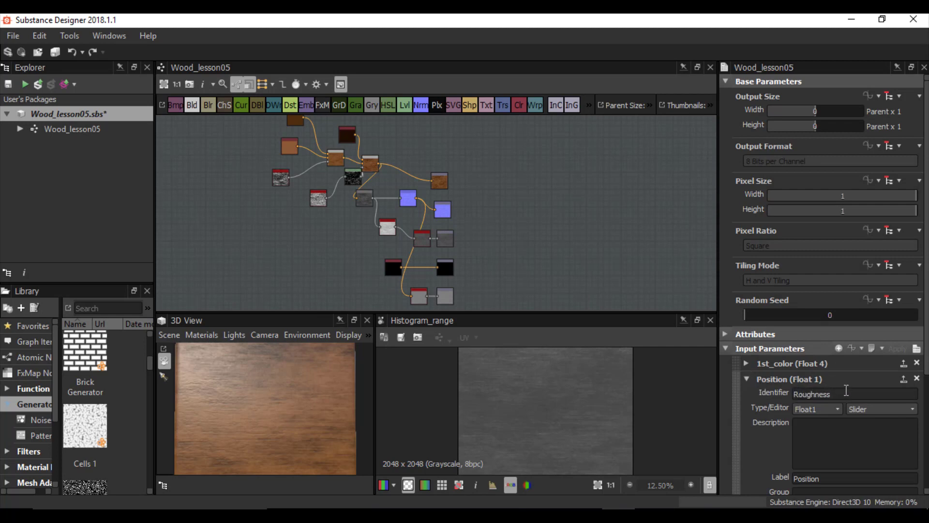
pyautogui.scroll(-1, 793, 392)
pyautogui.click(747, 338)
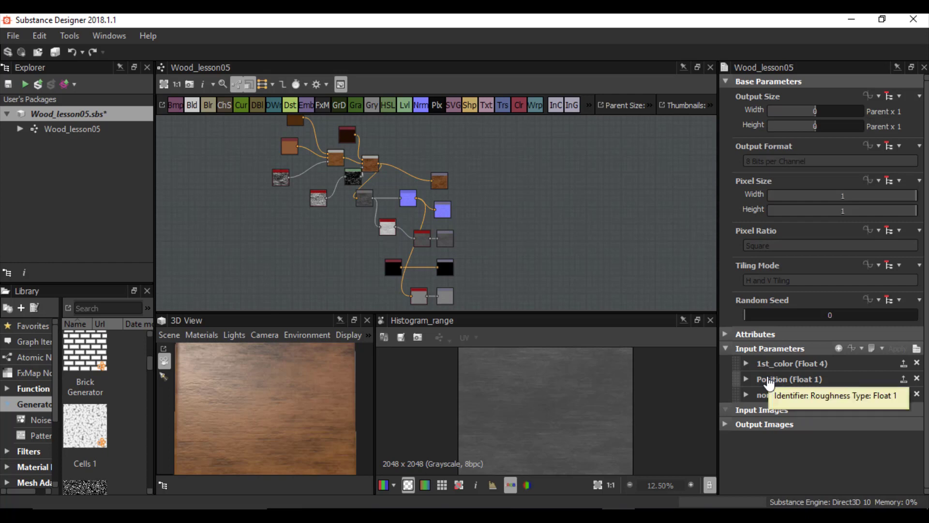
pyautogui.click(748, 379)
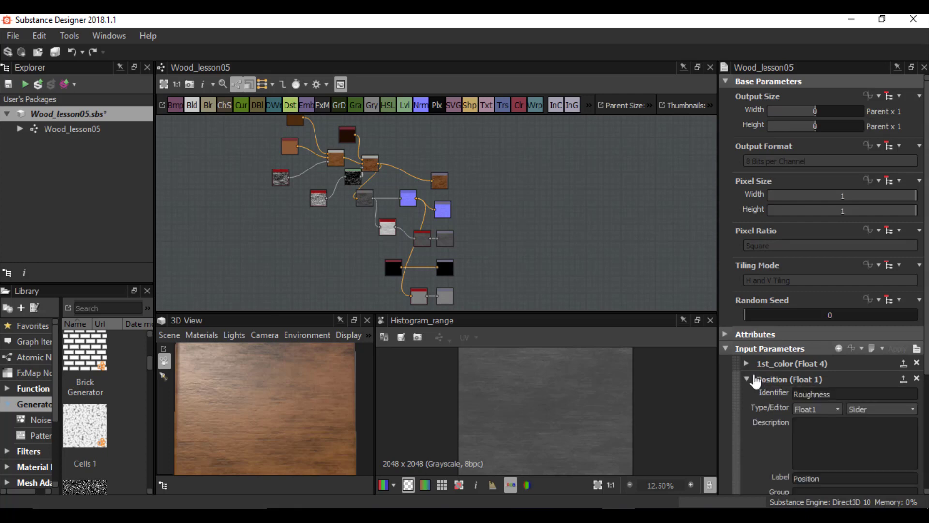
pyautogui.scroll(-1, 794, 383)
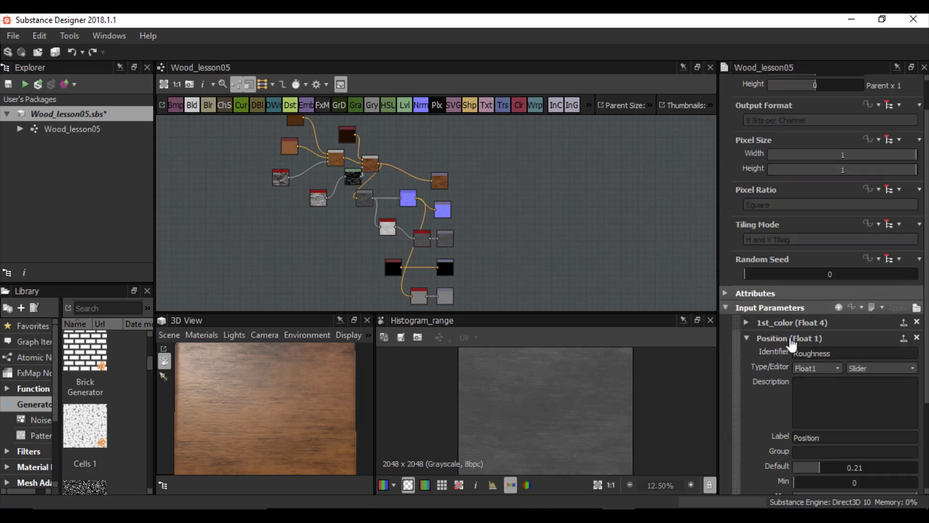
pyautogui.scroll(-2, 775, 345)
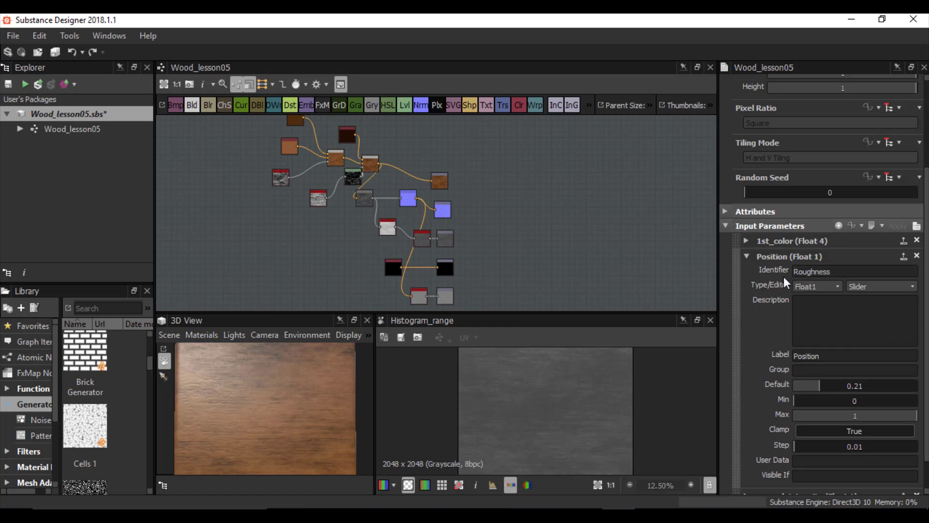
# Keep the Position input's type as Float1 and change its editor to Color (Grayscale).
pyautogui.click(814, 292)
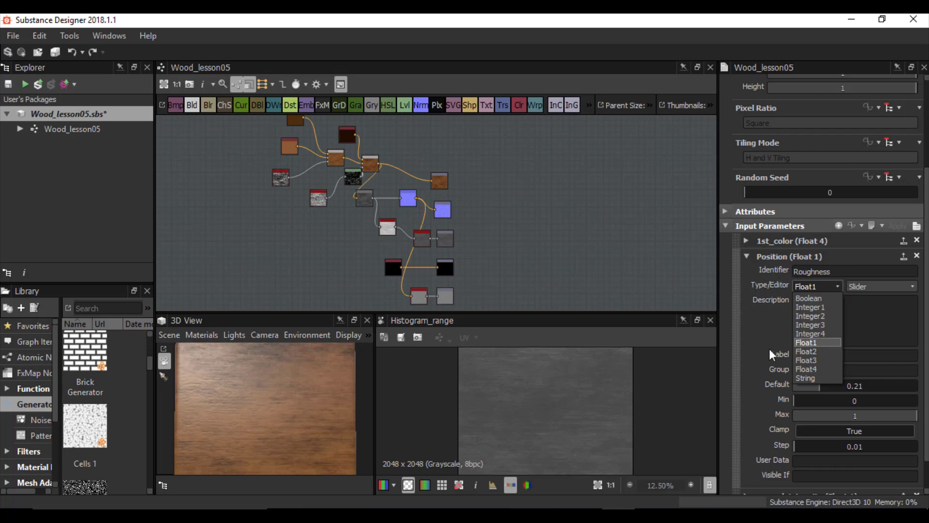
pyautogui.click(804, 343)
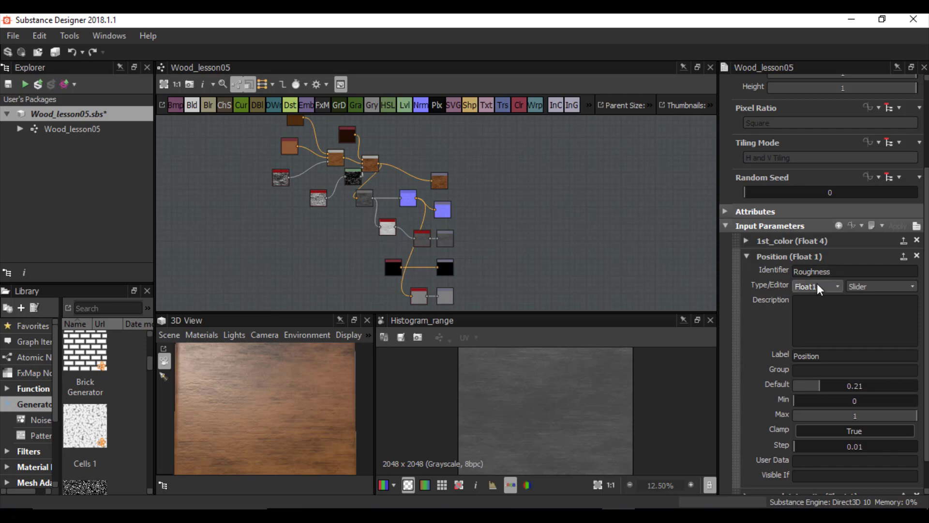
pyautogui.click(894, 287)
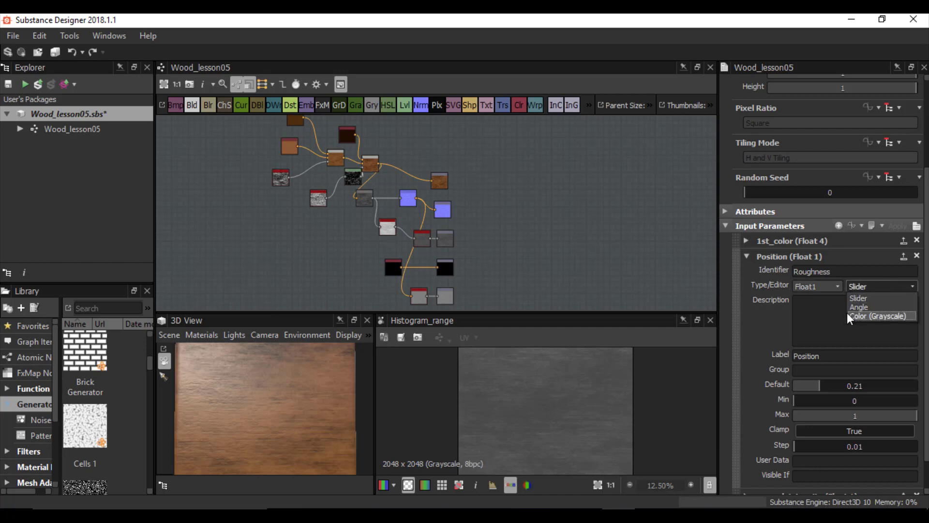
pyautogui.click(873, 315)
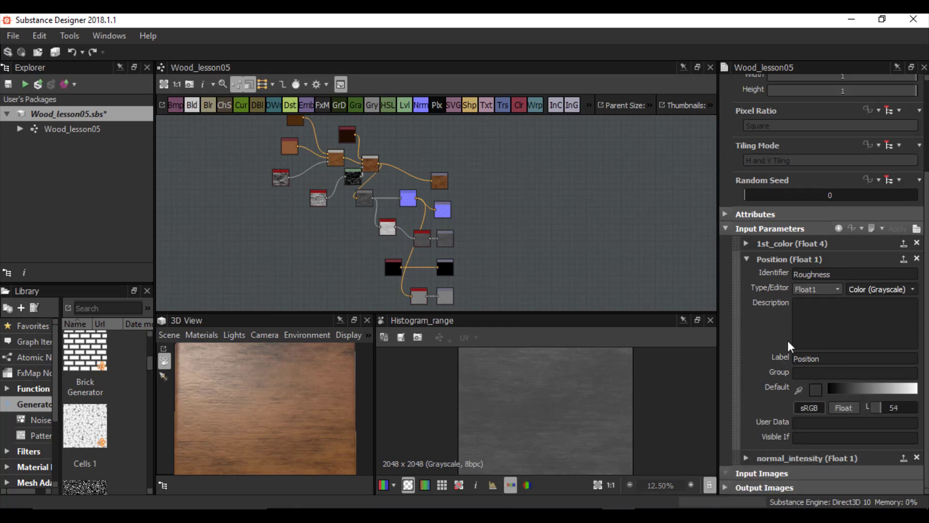
# Darken the Position input's default grayscale color to 19 in the Color Editor.
pyautogui.click(815, 393)
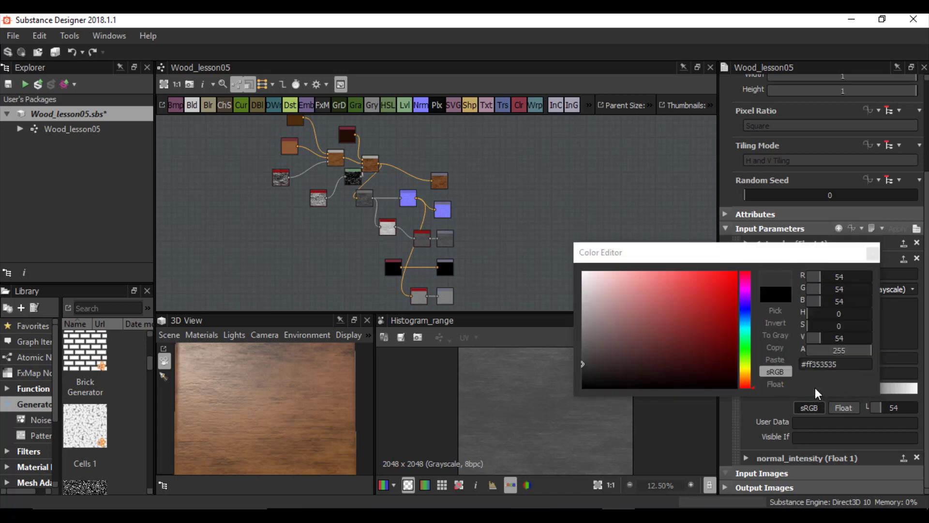
pyautogui.moveTo(583, 367)
pyautogui.mouseDown()
pyautogui.moveTo(571, 304)
pyautogui.moveTo(575, 388)
pyautogui.moveTo(575, 370)
pyautogui.moveTo(581, 380)
pyautogui.mouseUp()
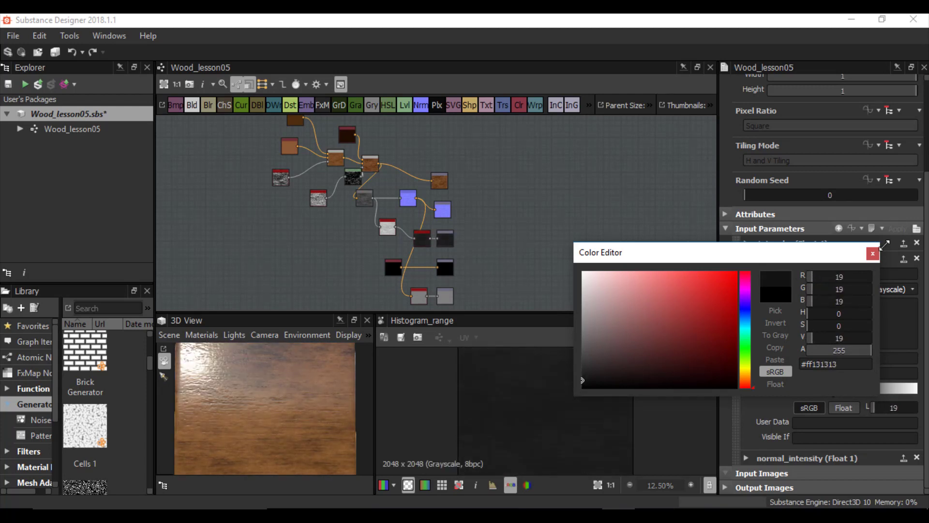
pyautogui.click(873, 253)
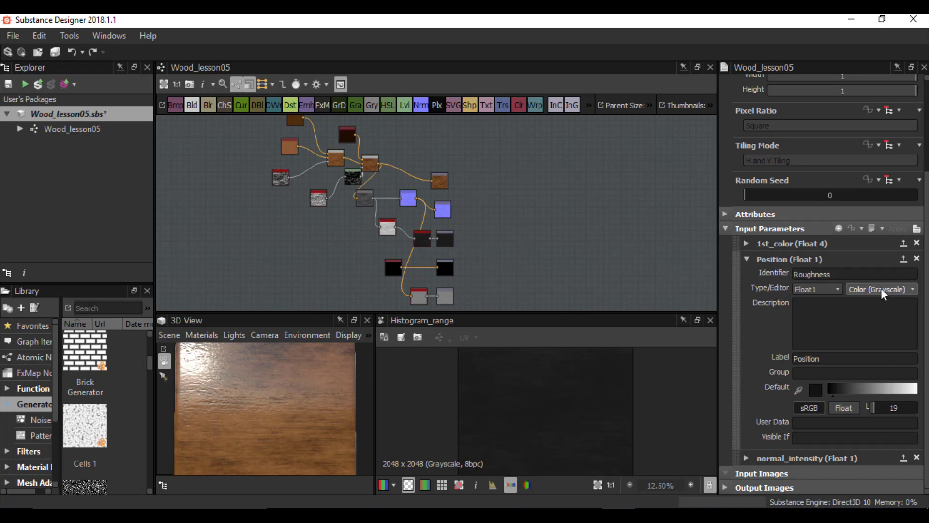
# Switch the Position input's editor back to Slider.
pyautogui.click(881, 289)
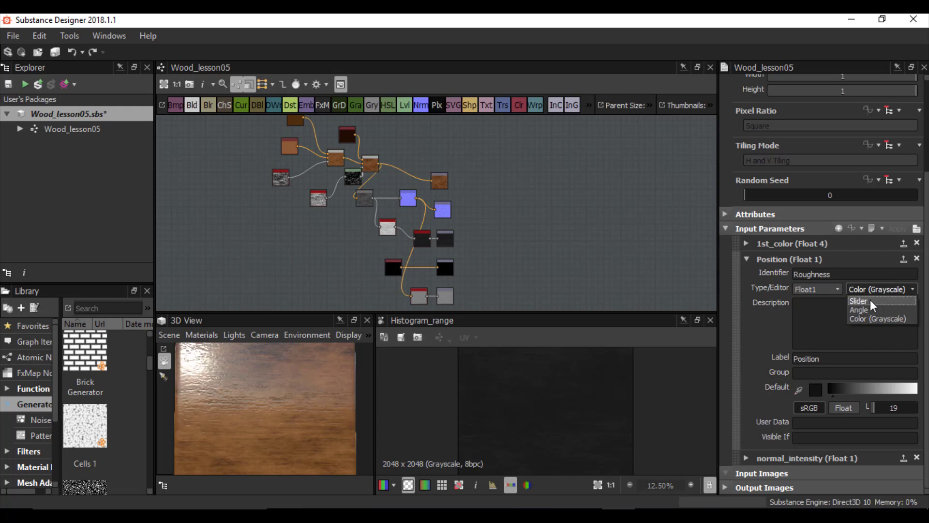
pyautogui.click(749, 287)
pyautogui.click(895, 288)
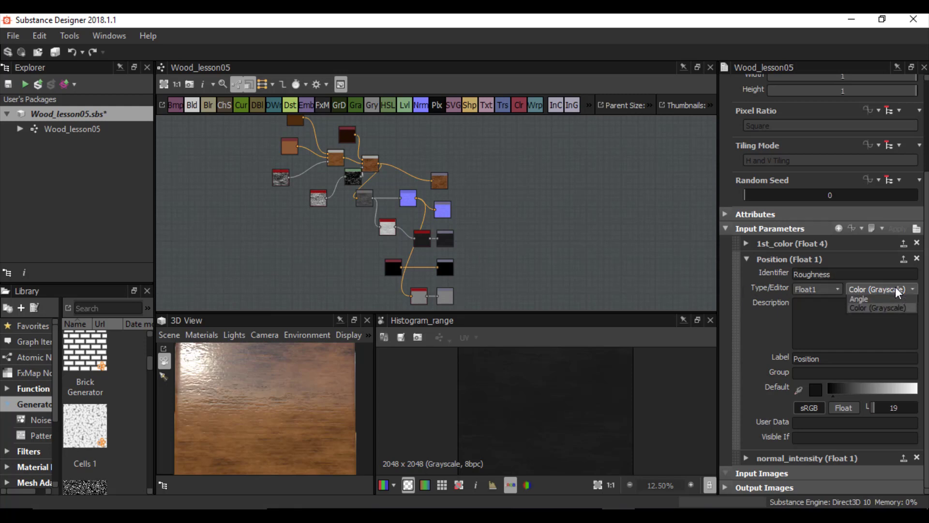
pyautogui.click(867, 299)
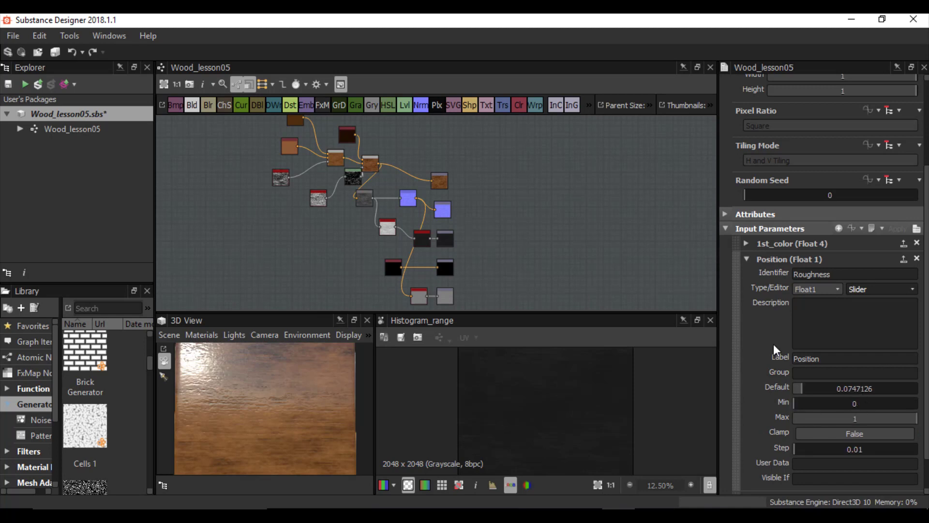
# Enter "for controling roughness" as the Position input's description.
pyautogui.scroll(-1, 748, 312)
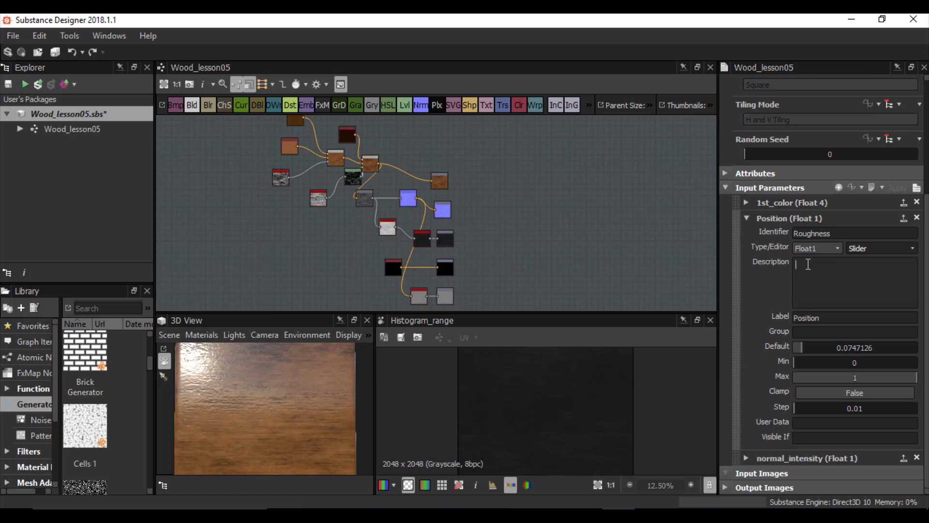
pyautogui.write('for controling roughness')
pyautogui.moveTo(877, 265); pyautogui.dragTo(754, 267)
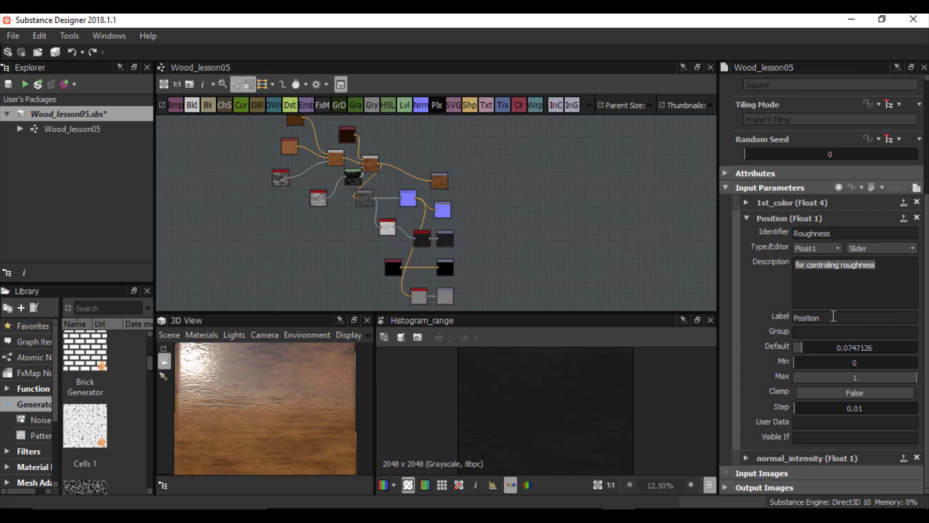
# Copy the Position input's identifier into its label so the label reads Roughness.
pyautogui.moveTo(829, 318); pyautogui.dragTo(785, 314)
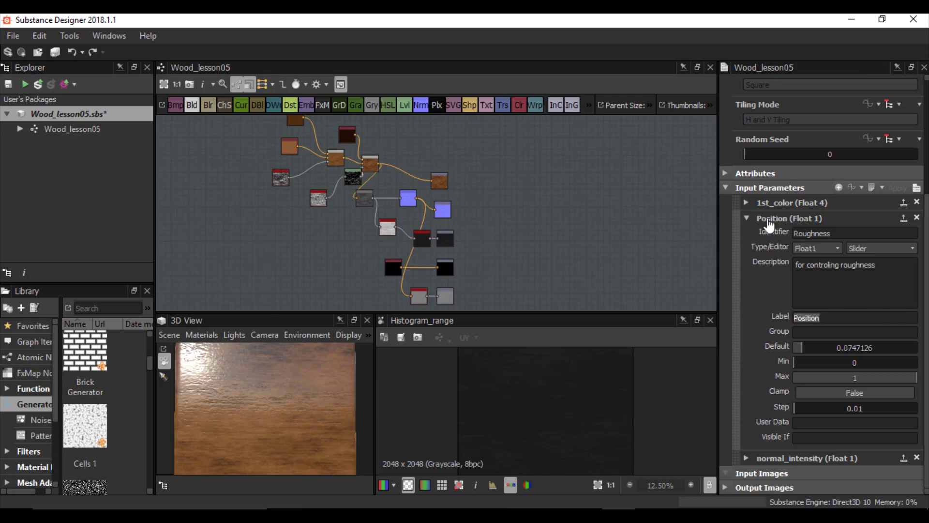
pyautogui.click(849, 233)
pyautogui.doubleClick(817, 233)
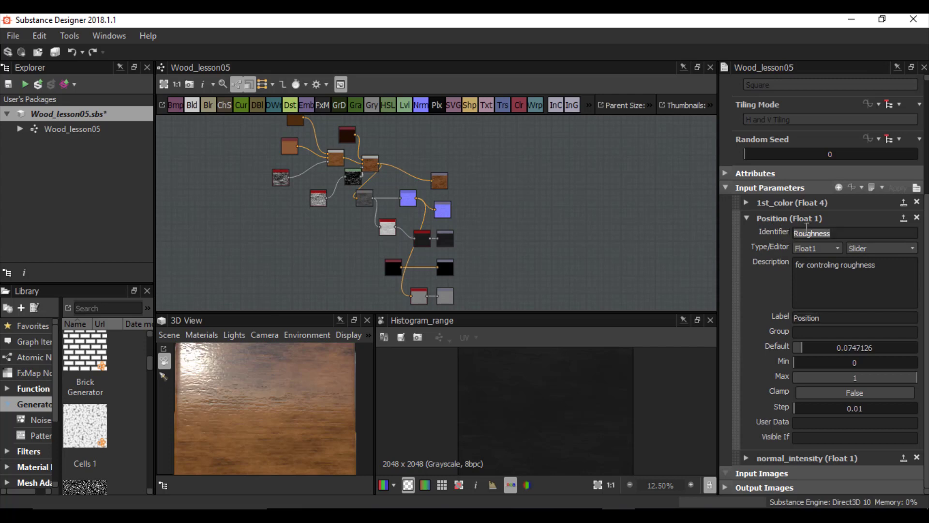
pyautogui.moveTo(847, 231); pyautogui.dragTo(792, 233)
pyautogui.moveTo(847, 317); pyautogui.dragTo(780, 318)
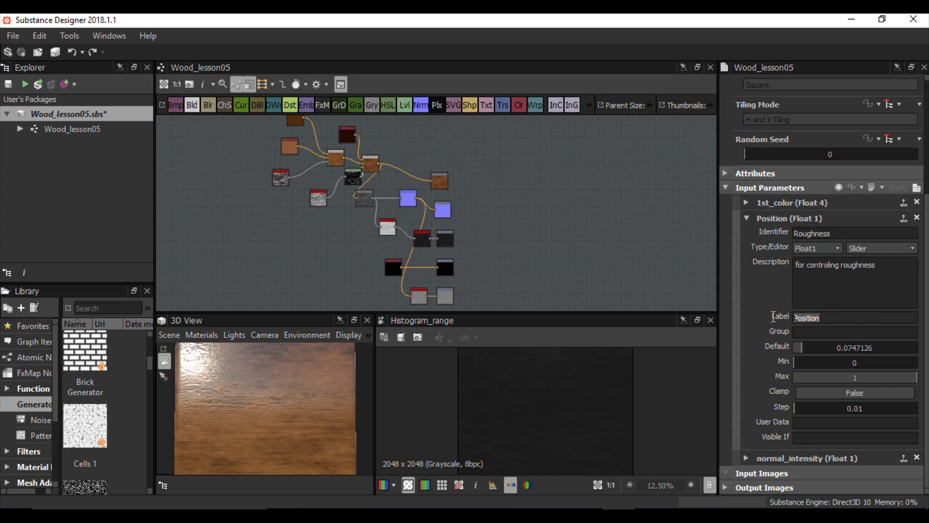
pyautogui.click(835, 318)
pyautogui.moveTo(833, 318); pyautogui.dragTo(782, 315)
pyautogui.doubleClick(852, 231)
pyautogui.rightClick(823, 232)
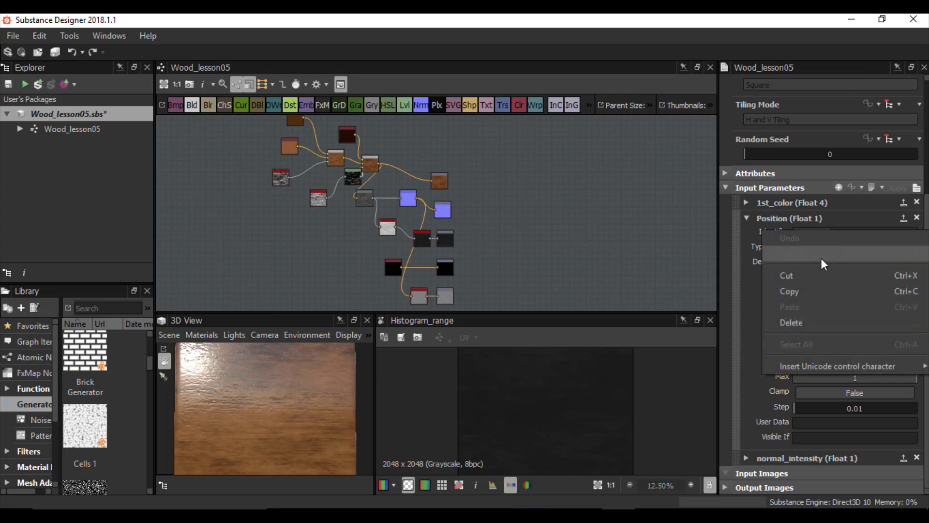
pyautogui.click(792, 292)
pyautogui.doubleClick(813, 318)
pyautogui.rightClick(809, 318)
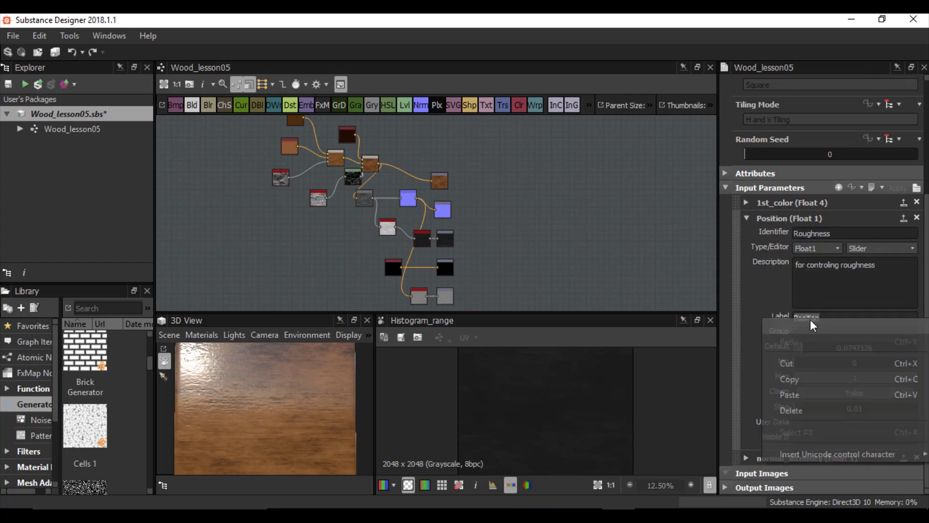
pyautogui.click(787, 393)
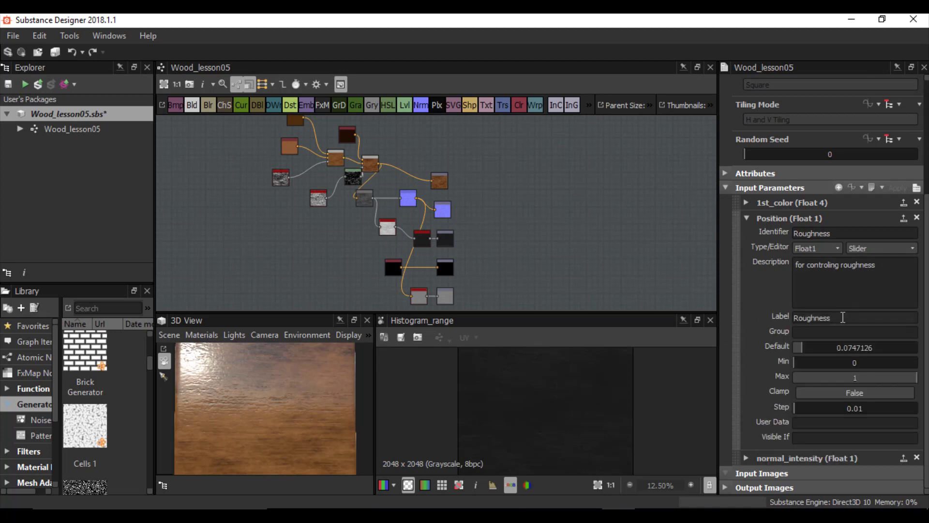
pyautogui.click(806, 332)
# Set the Roughness input's default value to 0.15 and collapse its settings.
pyautogui.moveTo(804, 344); pyautogui.dragTo(812, 346)
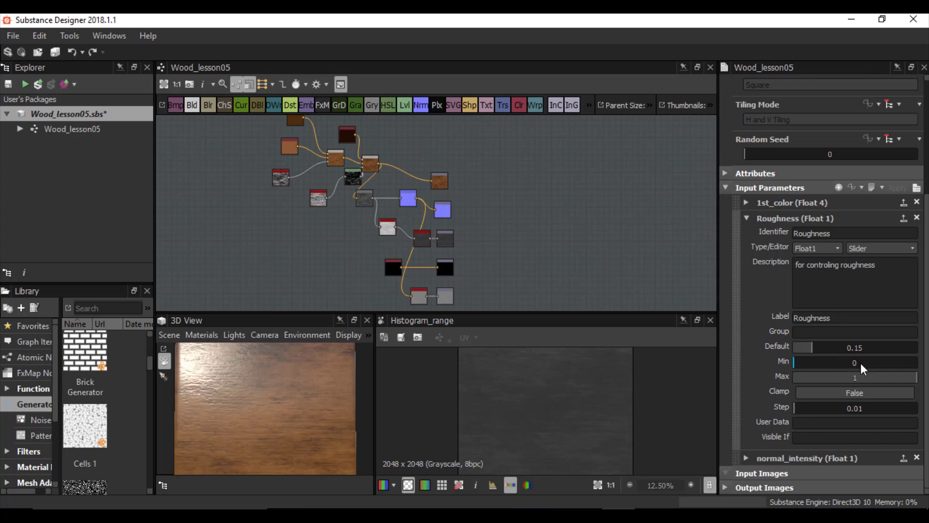
pyautogui.moveTo(842, 318); pyautogui.dragTo(789, 320)
pyautogui.press('Return')
pyautogui.click(747, 219)
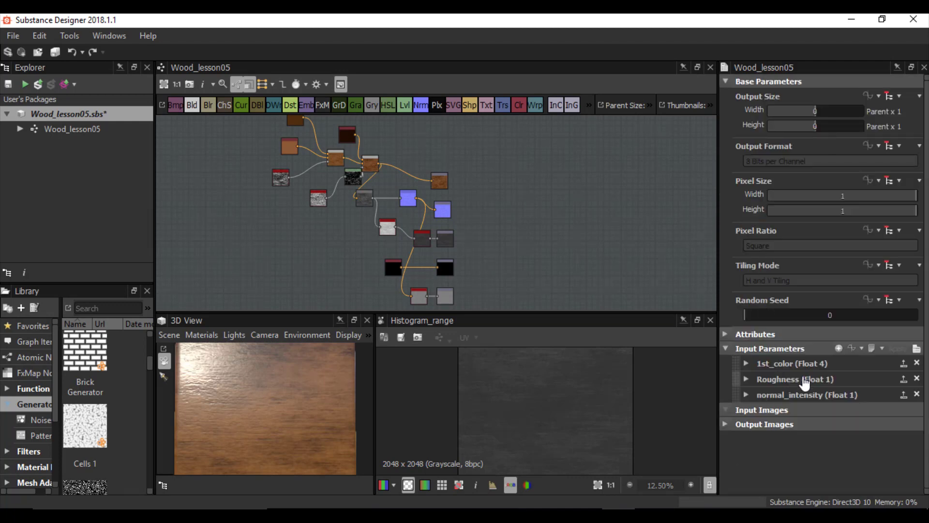
pyautogui.click(747, 394)
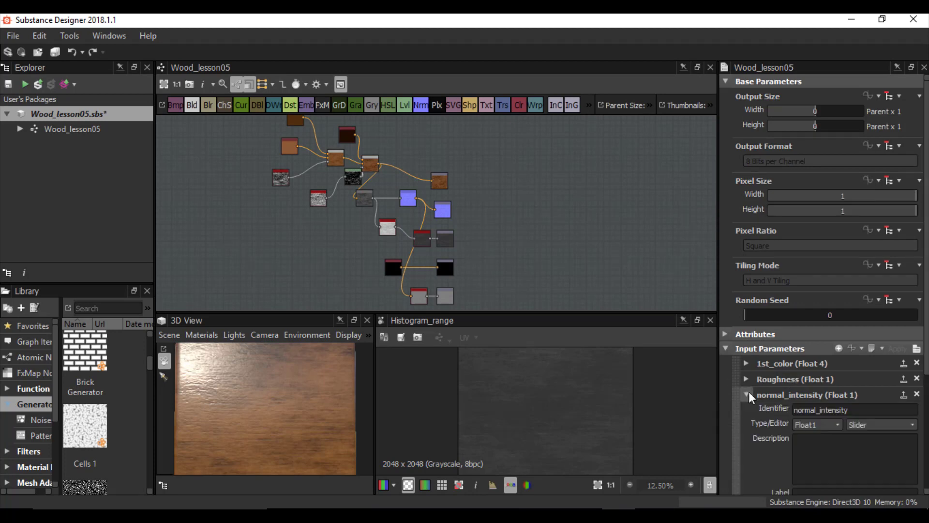
pyautogui.click(748, 394)
pyautogui.click(748, 379)
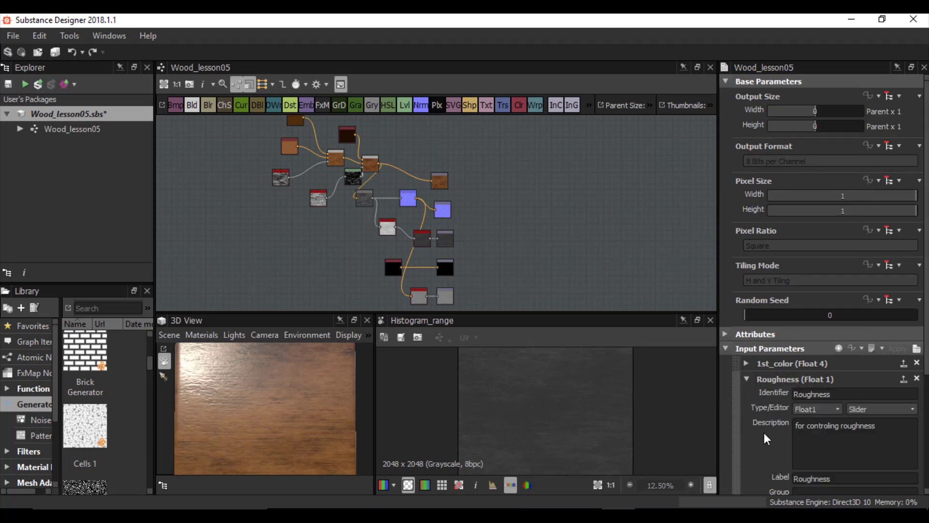
pyautogui.click(747, 380)
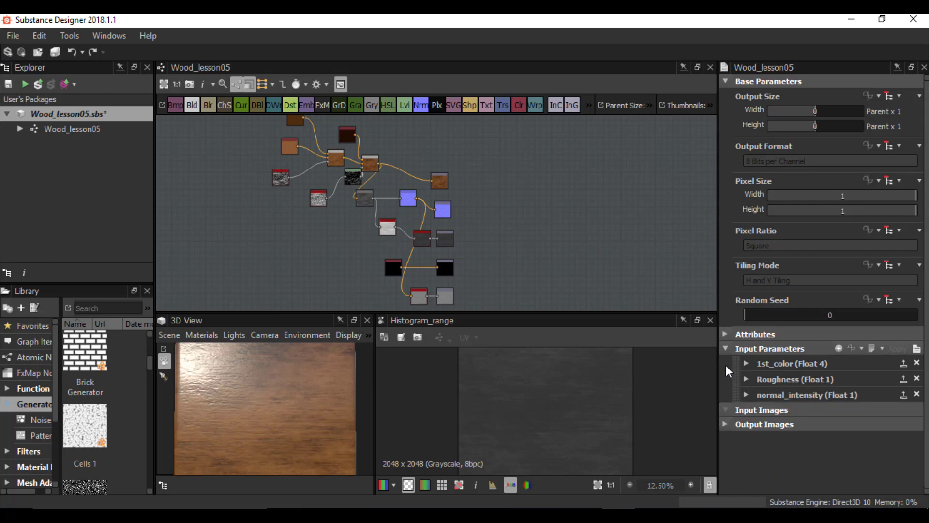
# Change the 1st_color input's default color to a darker brown, RGB 75, 41, 10, in the Color Editor.
pyautogui.scroll(5, 289, 147)
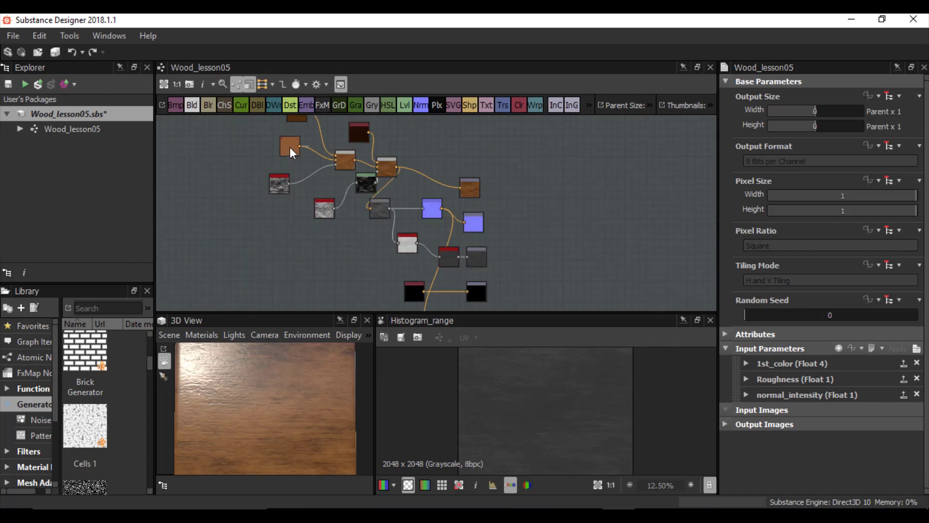
pyautogui.moveTo(302, 150); pyautogui.dragTo(303, 224, button='middle')
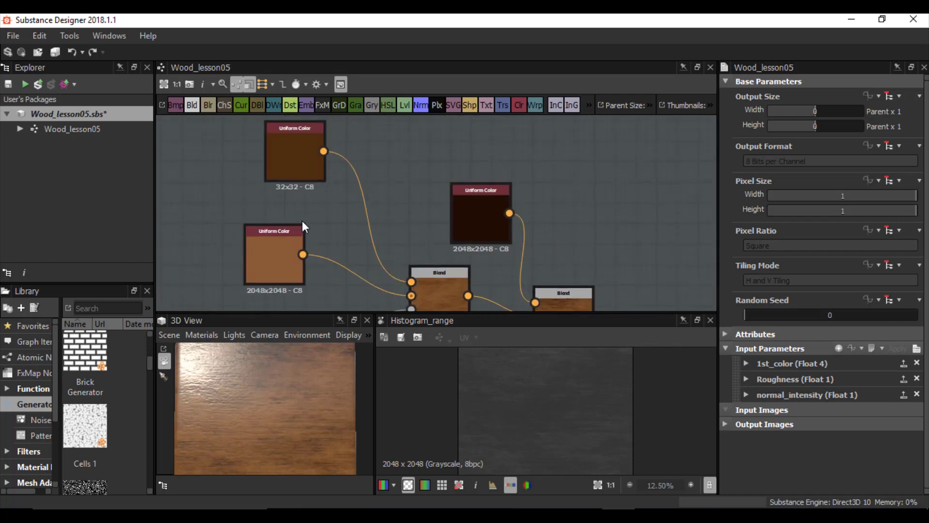
pyautogui.click(748, 364)
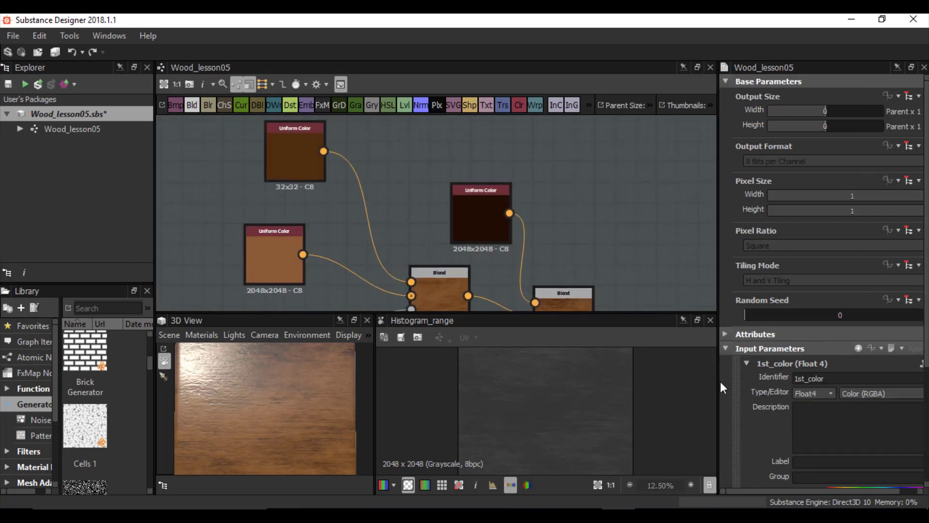
pyautogui.moveTo(719, 381); pyautogui.dragTo(678, 382)
pyautogui.scroll(-3, 694, 383)
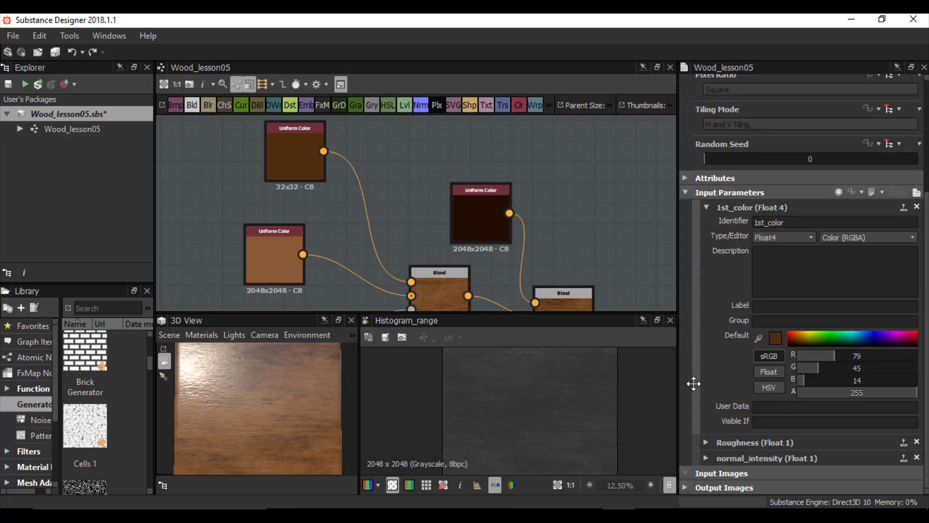
pyautogui.click(775, 337)
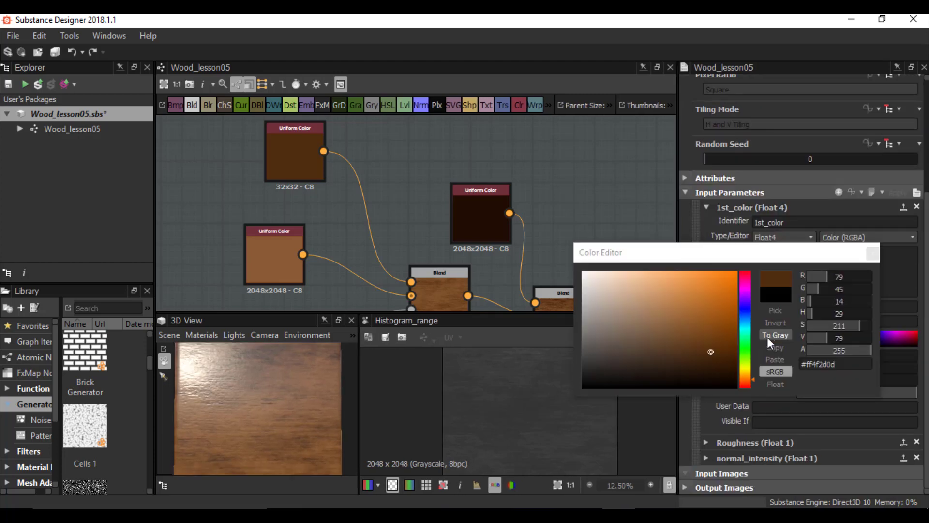
pyautogui.moveTo(717, 325)
pyautogui.mouseDown()
pyautogui.moveTo(717, 307)
pyautogui.moveTo(718, 354)
pyautogui.mouseUp()
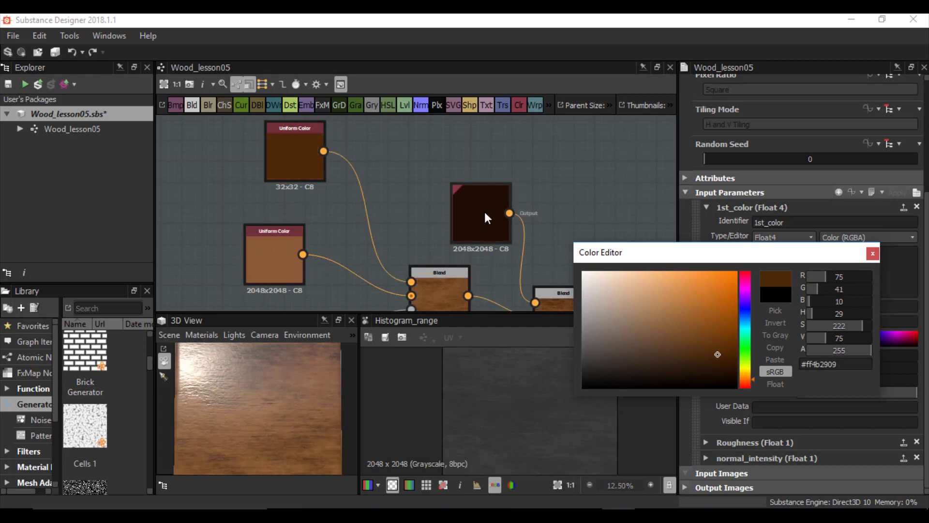
pyautogui.click(873, 253)
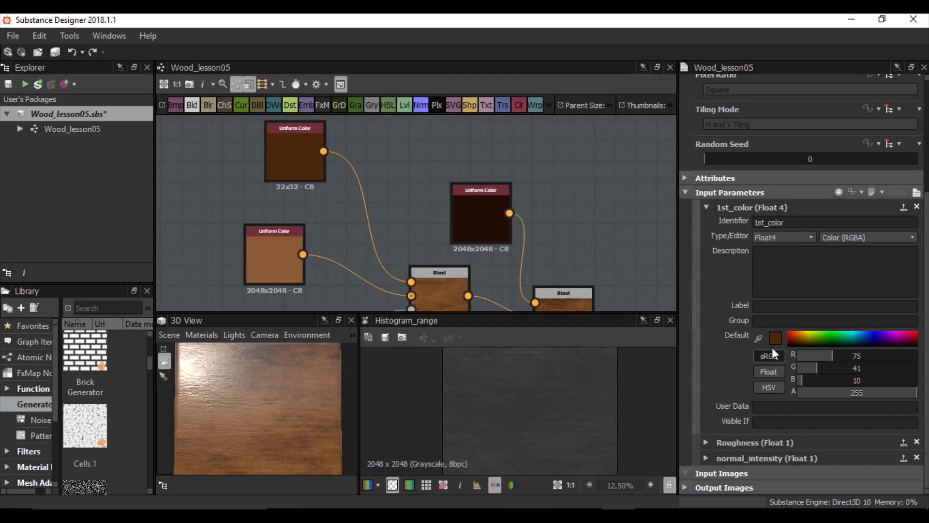
# Add a Levels node to the graph near the light brown Uniform Color node.
pyautogui.click(283, 142)
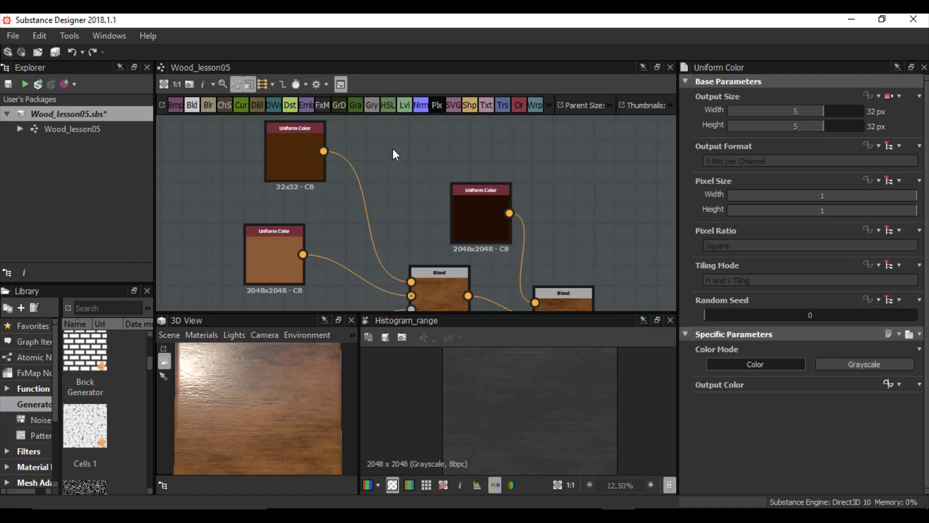
pyautogui.scroll(-1, 399, 204)
pyautogui.moveTo(374, 205); pyautogui.dragTo(457, 213, button='middle')
pyautogui.moveTo(396, 175); pyautogui.dragTo(344, 152)
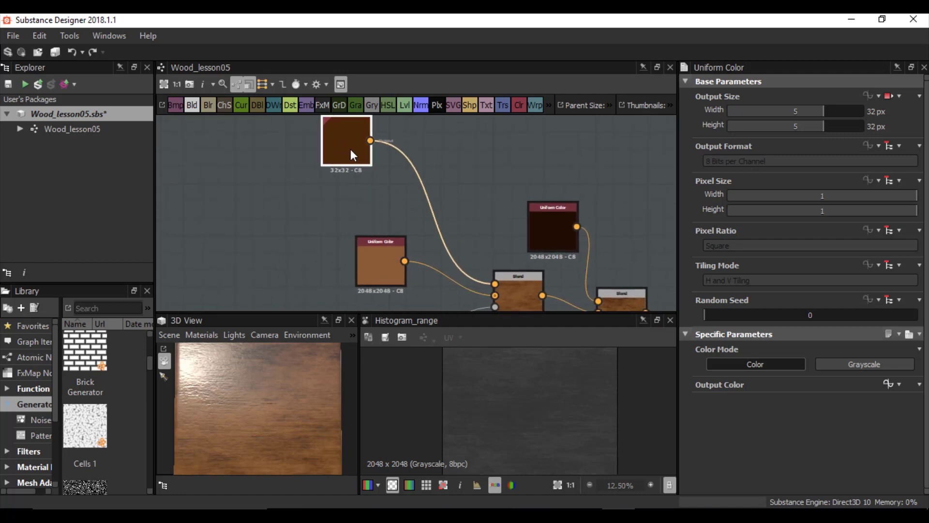
pyautogui.press('space')
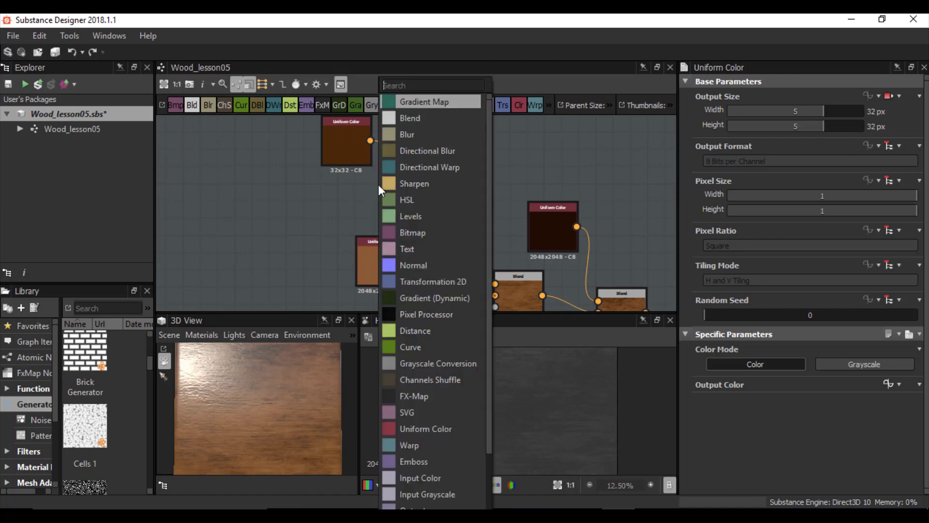
pyautogui.write('leve')
pyautogui.press('Return')
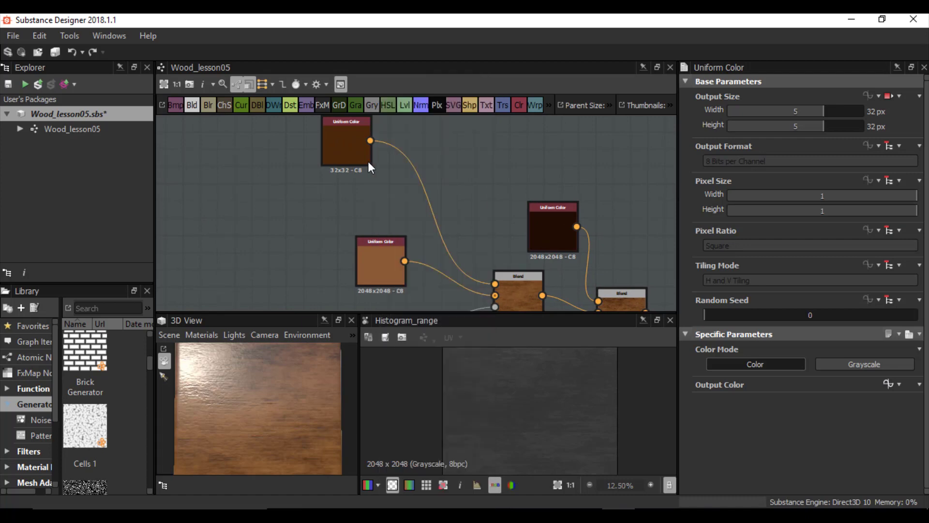
pyautogui.moveTo(370, 206); pyautogui.dragTo(403, 224)
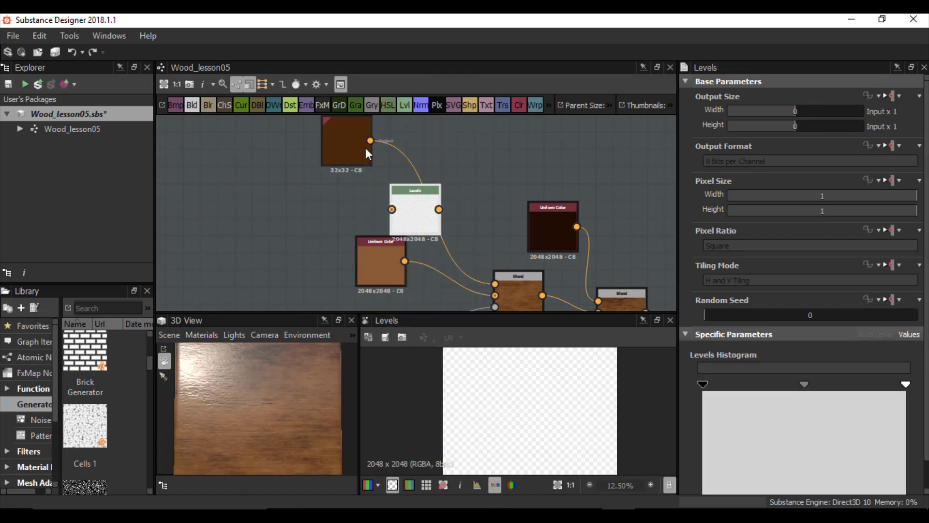
# Connect the 32x32 brown Uniform Color node to the Levels input and place Levels beside the light brown Uniform Color node.
pyautogui.moveTo(371, 141); pyautogui.dragTo(312, 269)
pyautogui.scroll(3, 324, 266)
pyautogui.moveTo(396, 283); pyautogui.dragTo(311, 265, button='middle')
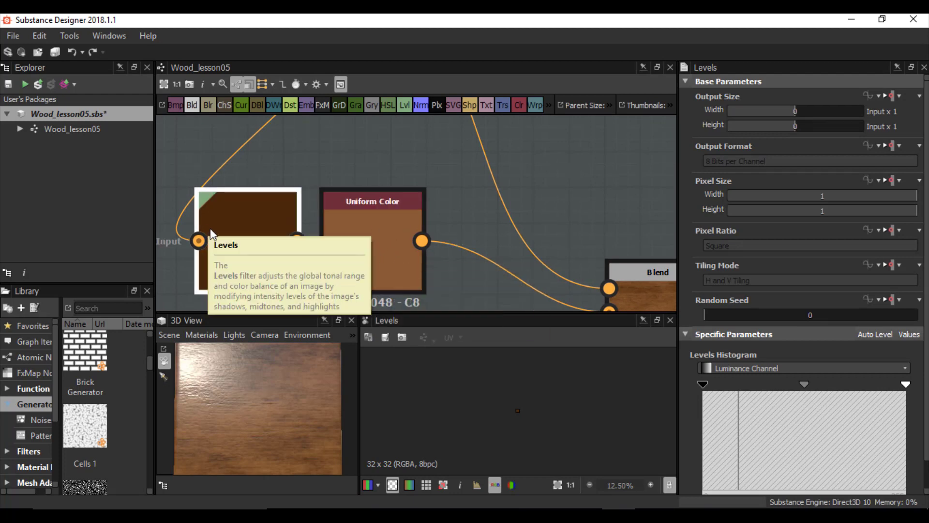
# Lower the Levels node's input white point and raise its output black point until its color matches the neighbouring light brown Uniform Color.
pyautogui.moveTo(905, 384); pyautogui.dragTo(829, 374)
pyautogui.scroll(-1, 857, 402)
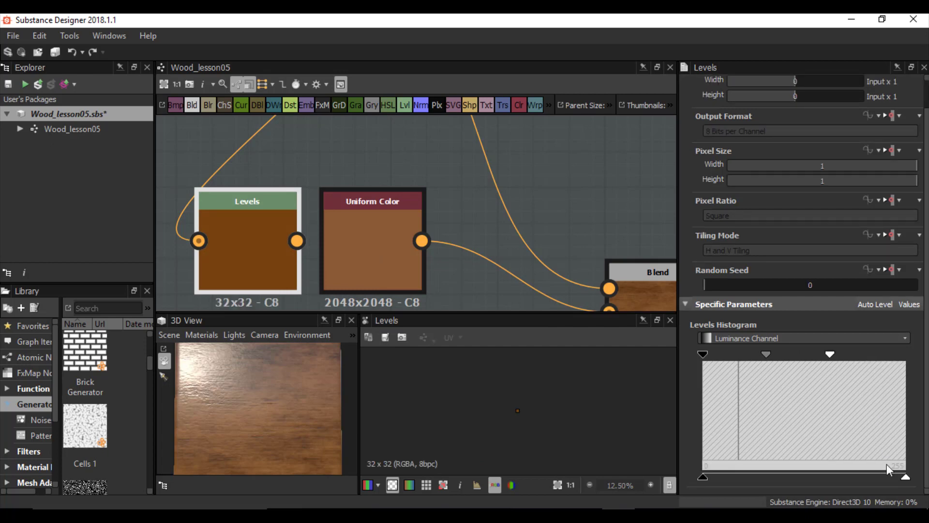
pyautogui.moveTo(707, 477); pyautogui.dragTo(733, 477)
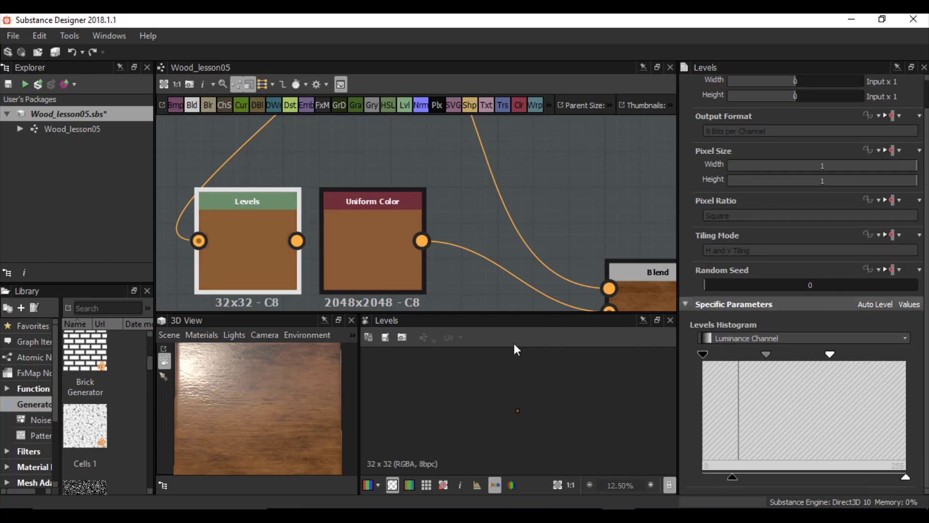
pyautogui.moveTo(246, 237); pyautogui.dragTo(266, 239)
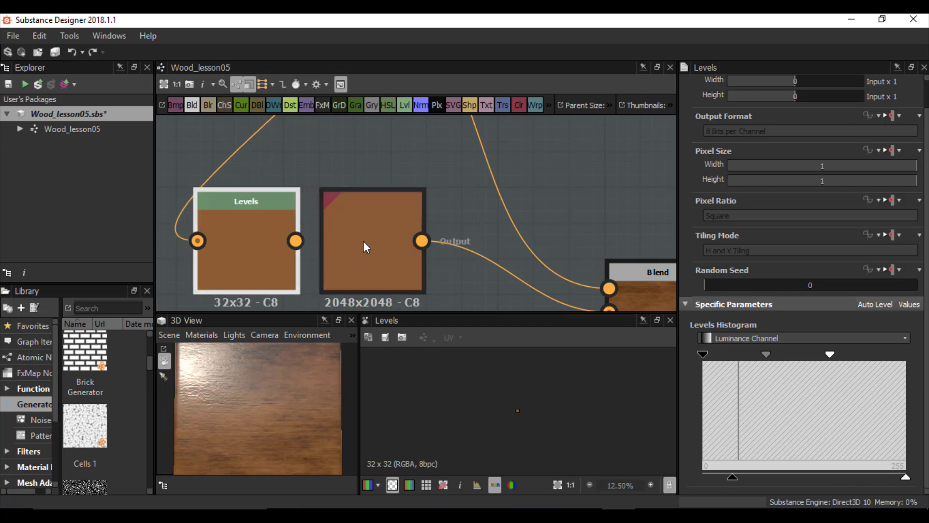
# Delete the light brown Uniform Color node and put the Levels node in its place, connected to the Blend node's Background input.
pyautogui.scroll(-2, 364, 241)
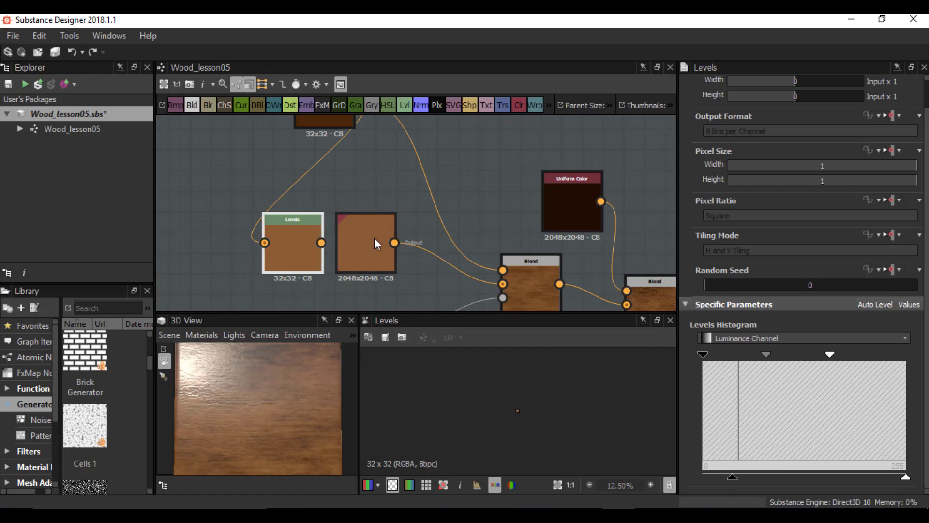
pyautogui.moveTo(374, 237); pyautogui.dragTo(359, 225, button='middle')
pyautogui.click(359, 226)
pyautogui.press('Delete')
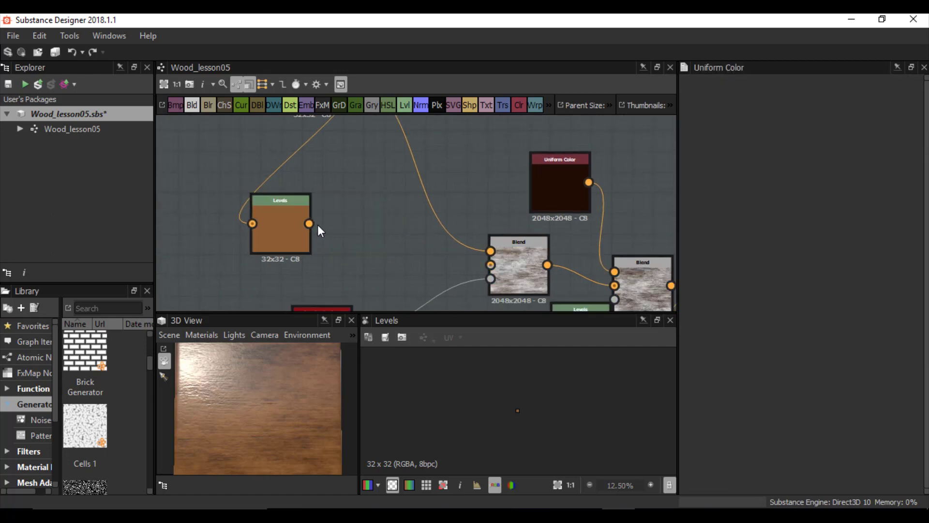
pyautogui.moveTo(310, 222); pyautogui.dragTo(491, 265)
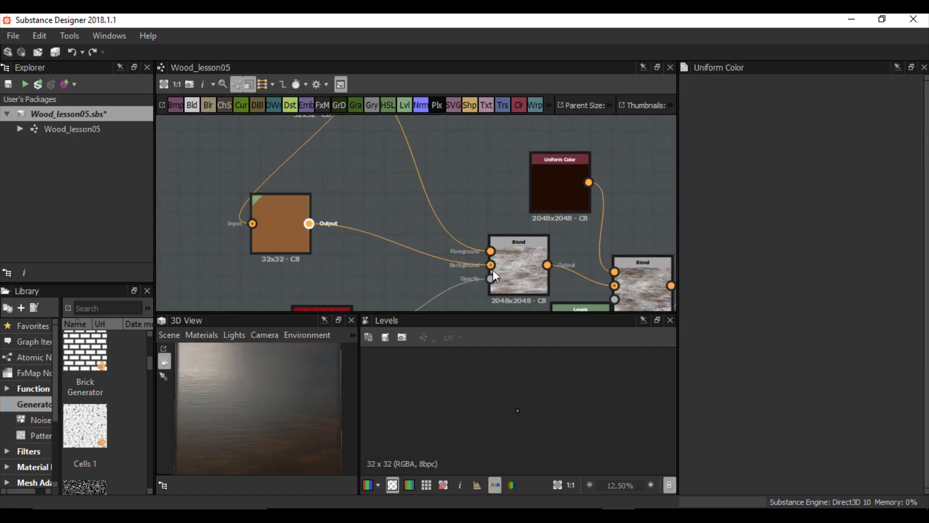
pyautogui.moveTo(299, 238); pyautogui.dragTo(373, 239)
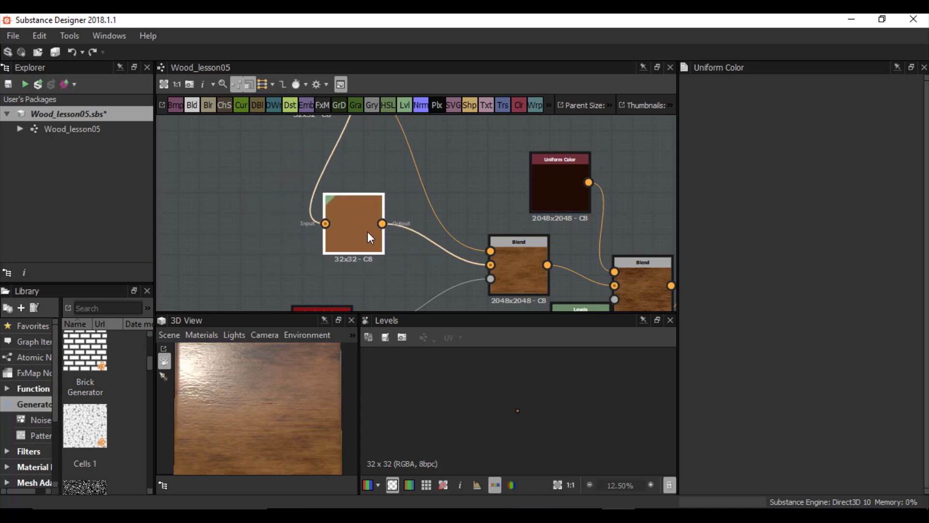
# Add a second Levels node fed by the 32x32 brown Uniform Color and place it beside the darkest Uniform Color node.
pyautogui.moveTo(350, 187); pyautogui.dragTo(311, 223, button='middle')
pyautogui.scroll(-2, 340, 210)
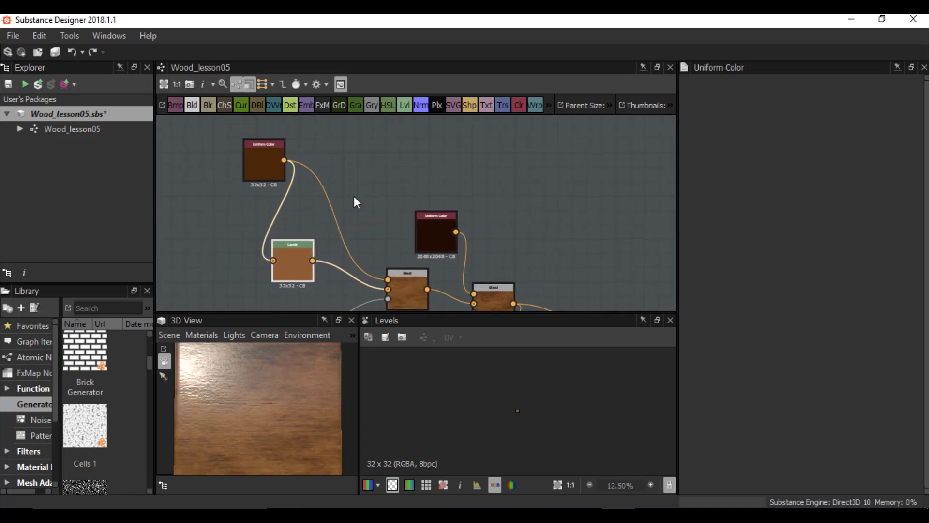
pyautogui.click(360, 190)
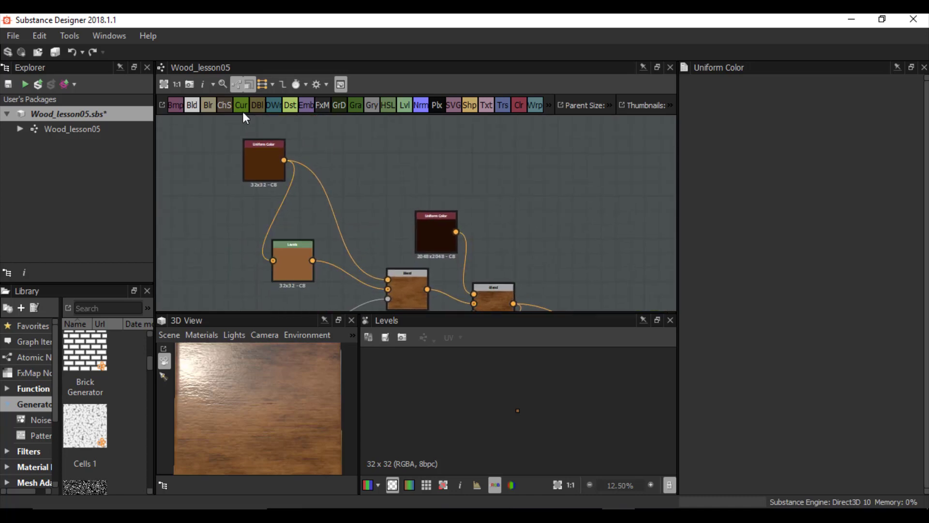
pyautogui.click(404, 109)
pyautogui.moveTo(412, 215); pyautogui.dragTo(386, 236)
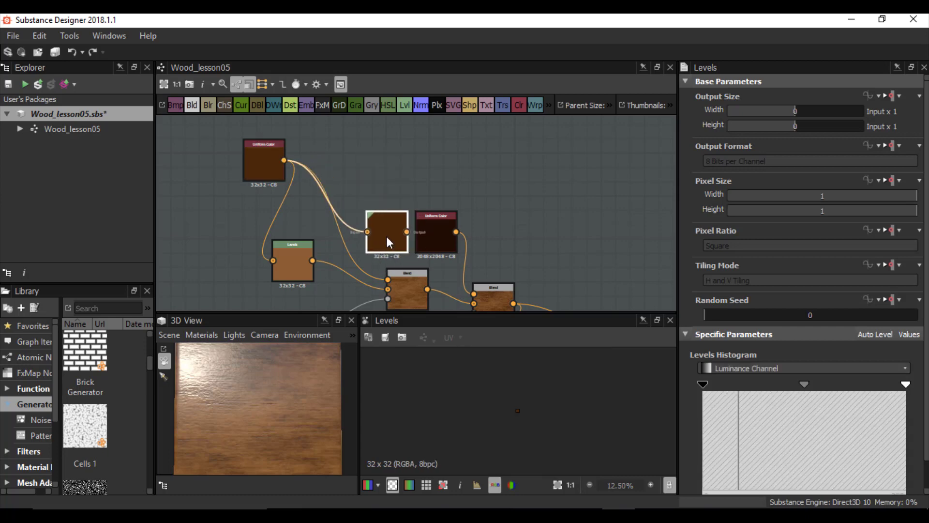
pyautogui.scroll(5, 466, 264)
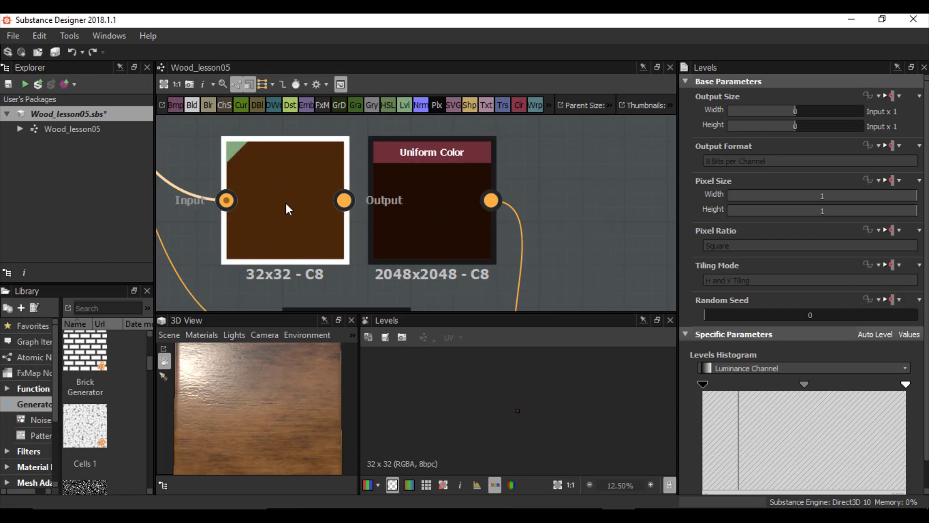
# Darken the second Levels node's midtones until its color matches the neighbouring darkest Uniform Color.
pyautogui.scroll(-1, 907, 414)
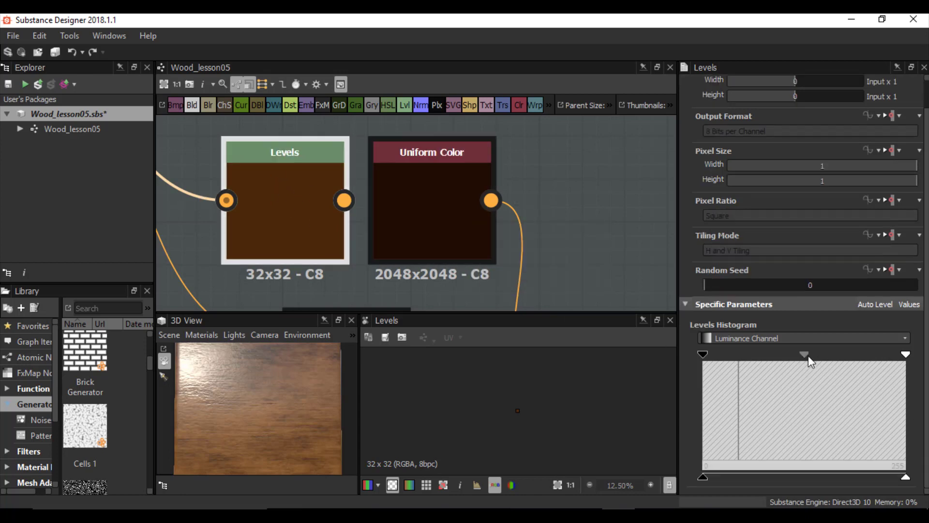
pyautogui.moveTo(805, 355); pyautogui.dragTo(815, 356)
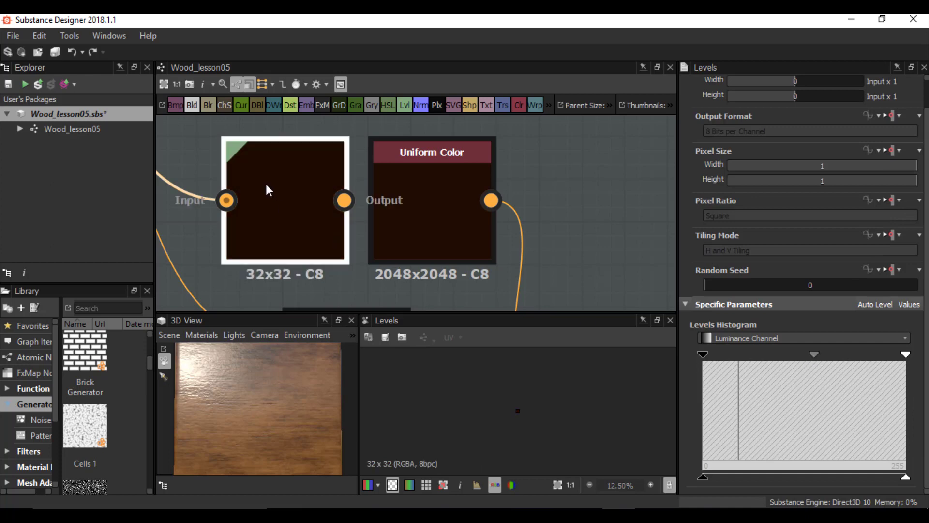
# Replace the darkest Uniform Color node with the Levels node, connected to the second Blend's Foreground input, and realign that Blend node.
pyautogui.scroll(-3, 375, 196)
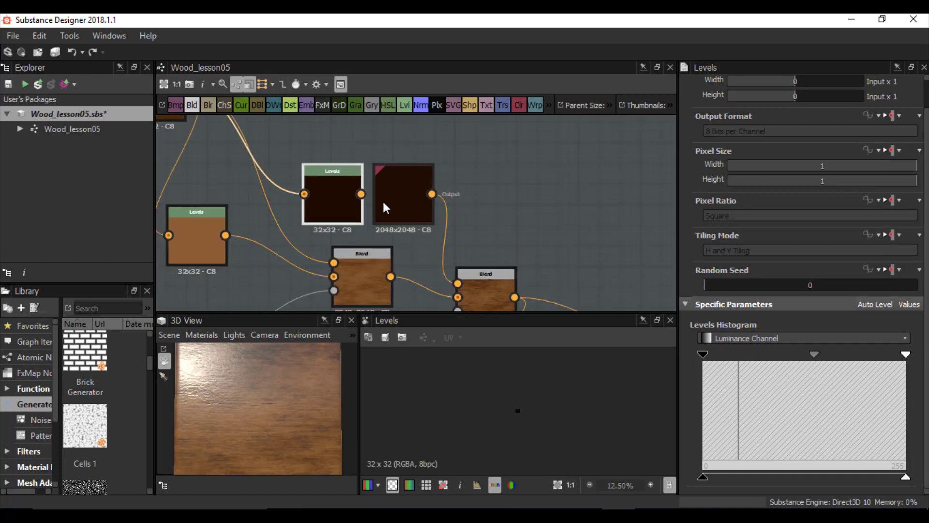
pyautogui.moveTo(382, 199); pyautogui.dragTo(375, 182, button='middle')
pyautogui.click(375, 182)
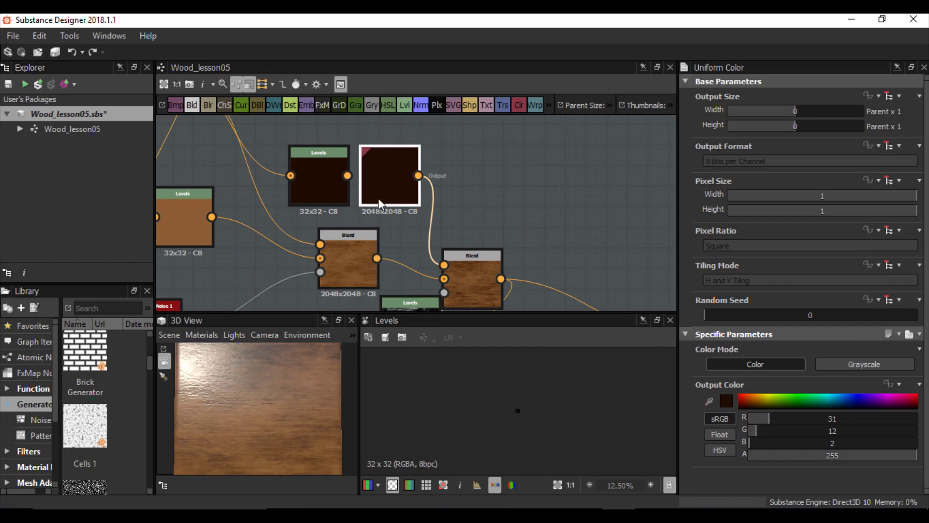
pyautogui.press('Delete')
pyautogui.moveTo(338, 192); pyautogui.dragTo(368, 189)
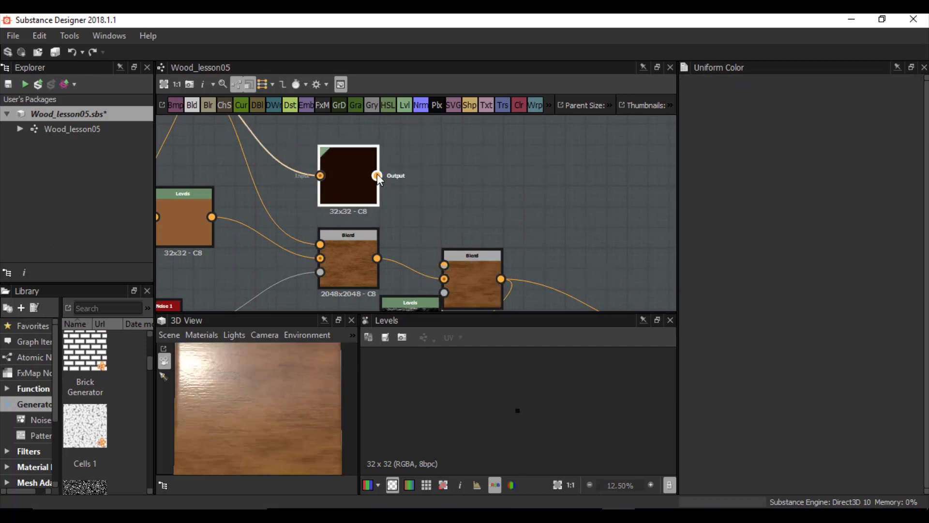
pyautogui.moveTo(434, 248); pyautogui.dragTo(506, 248)
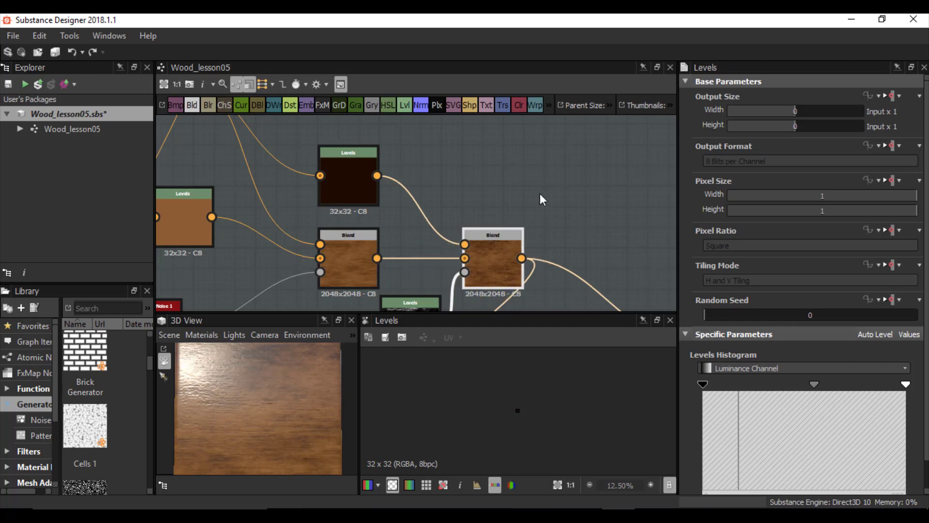
# Set the default color of the graph's 1st_color input parameter to a lighter brown, RGB 138, 84, 35.
pyautogui.scroll(-3, 438, 198)
pyautogui.scroll(1, 439, 199)
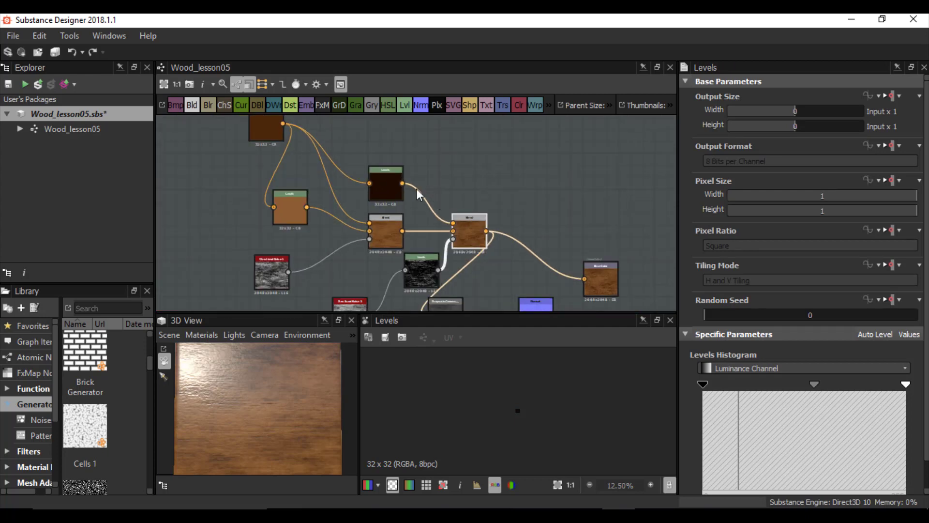
pyautogui.click(296, 144)
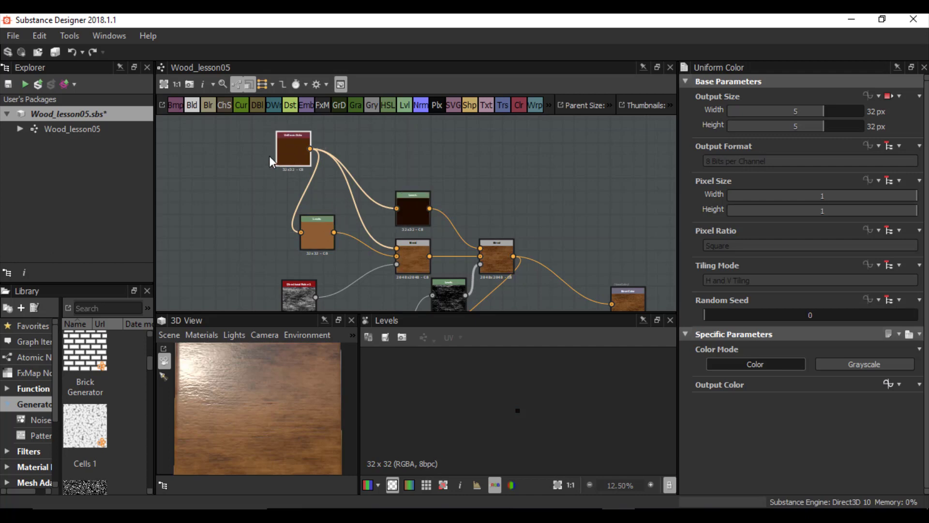
pyautogui.click(458, 140)
pyautogui.click(720, 370)
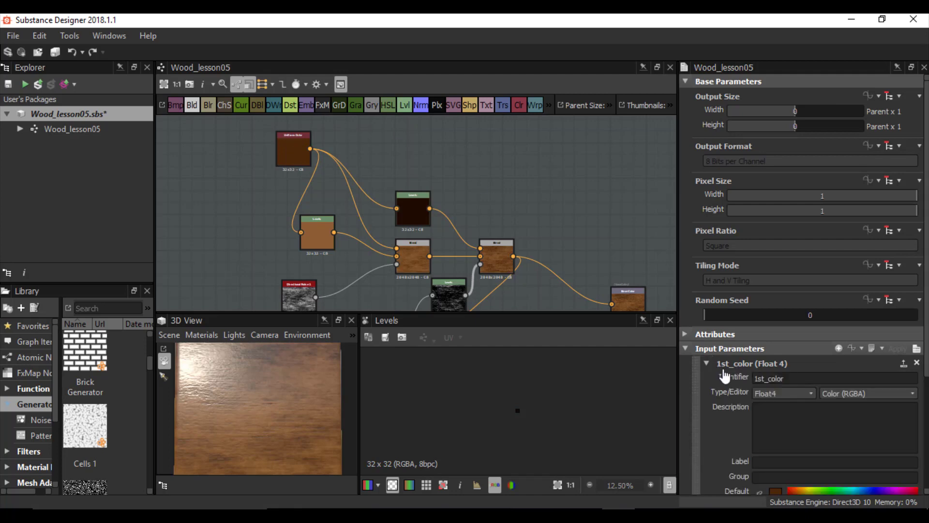
pyautogui.scroll(-3, 727, 406)
pyautogui.click(775, 372)
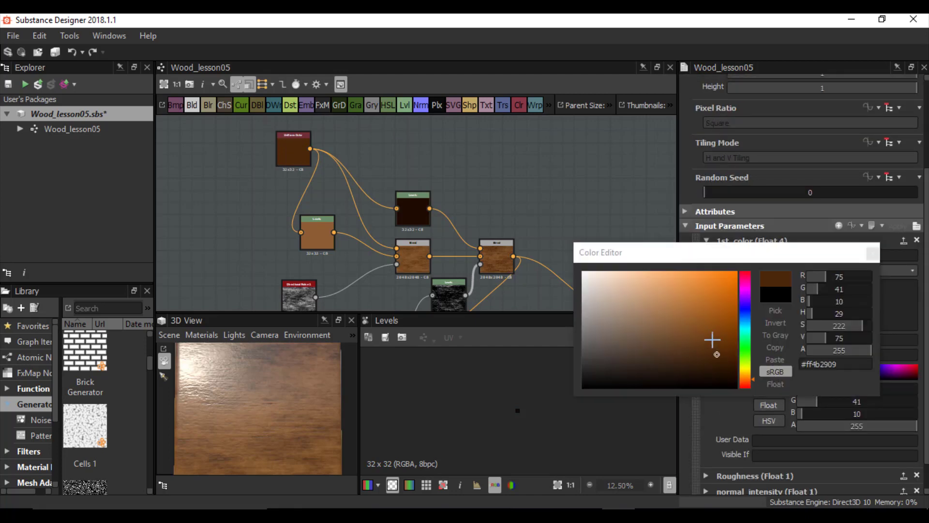
pyautogui.click(700, 326)
pyautogui.moveTo(698, 324); pyautogui.dragTo(699, 324)
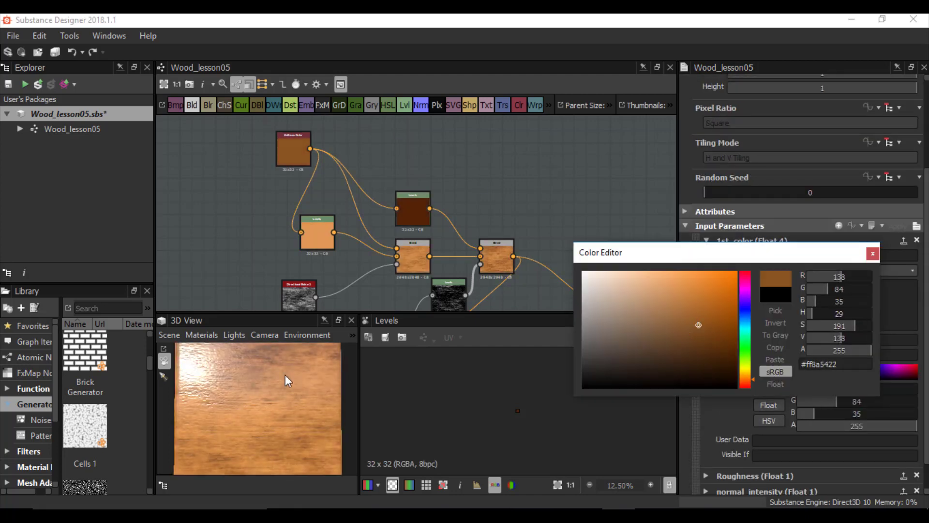
# Try grayish, green and reddish default colors for 1st_color to test how the derived wood colors follow.
pyautogui.click(598, 318)
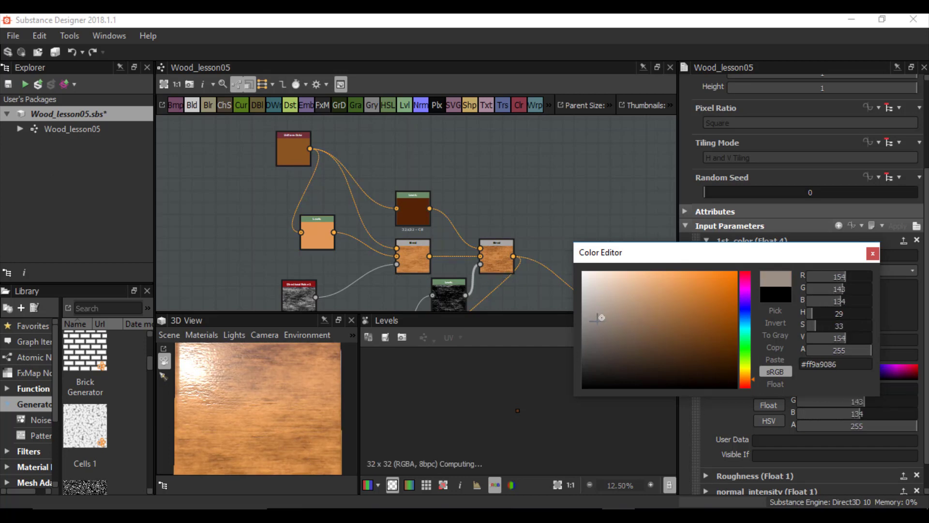
pyautogui.click(702, 334)
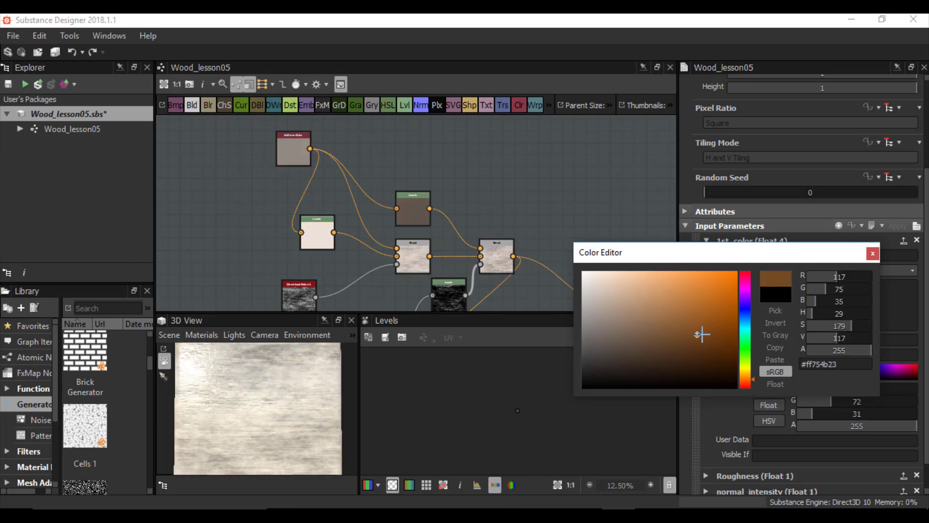
pyautogui.click(746, 346)
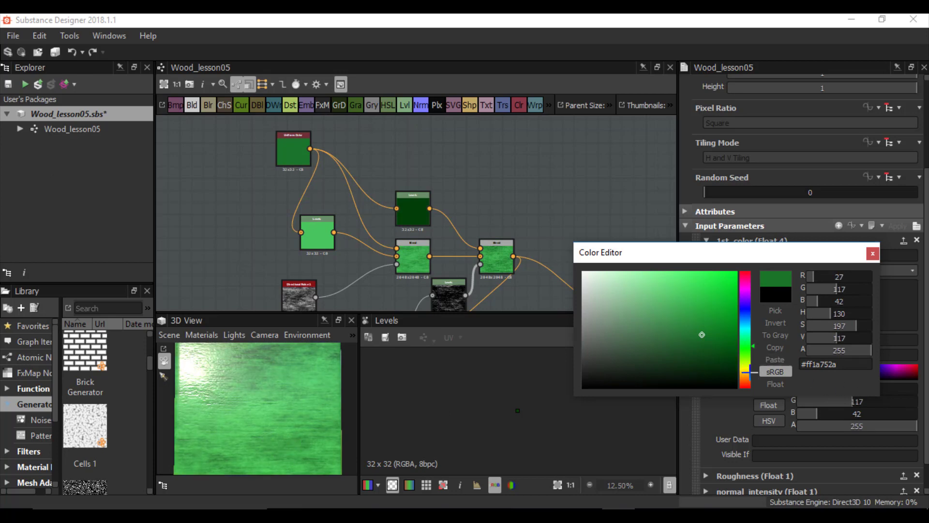
pyautogui.click(748, 382)
pyautogui.click(748, 383)
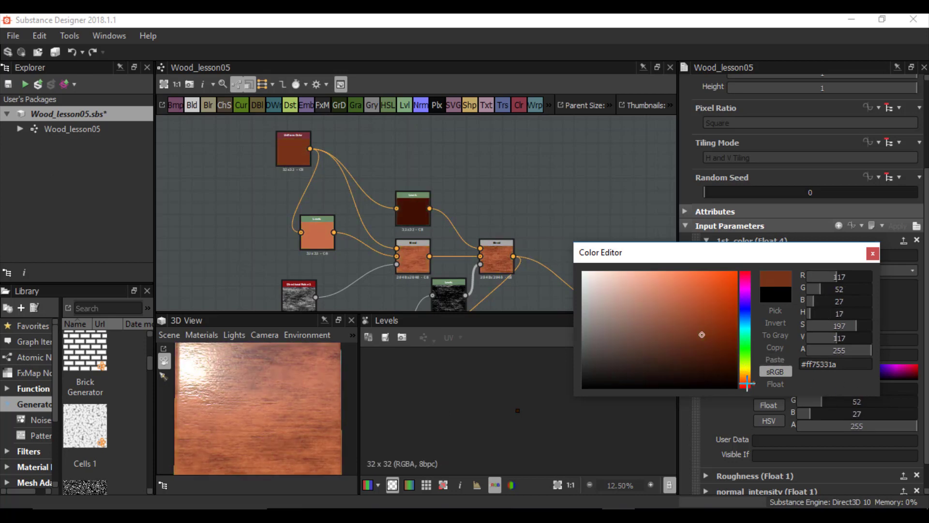
pyautogui.click(720, 348)
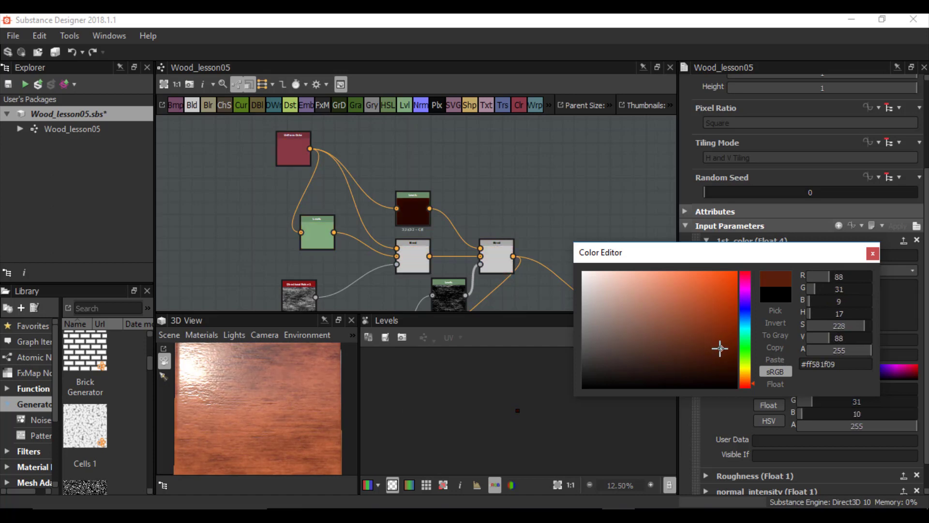
pyautogui.click(728, 324)
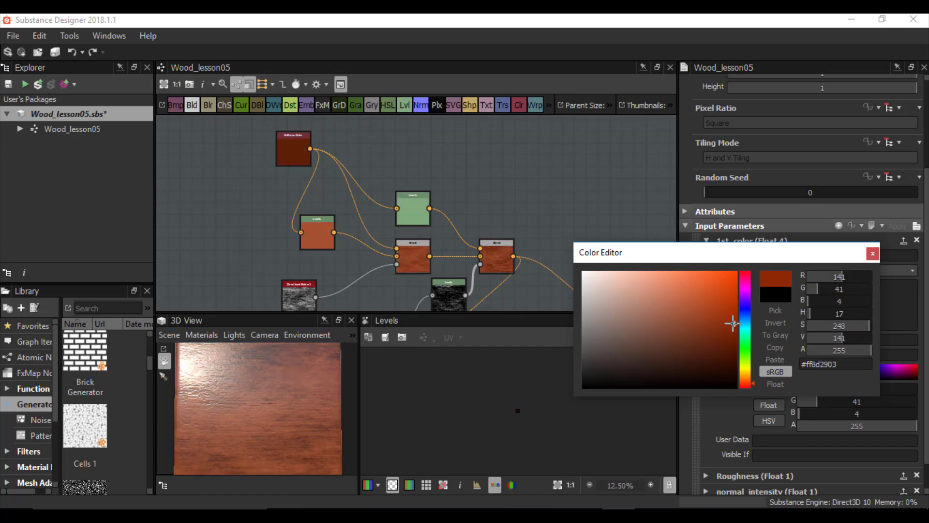
pyautogui.click(672, 326)
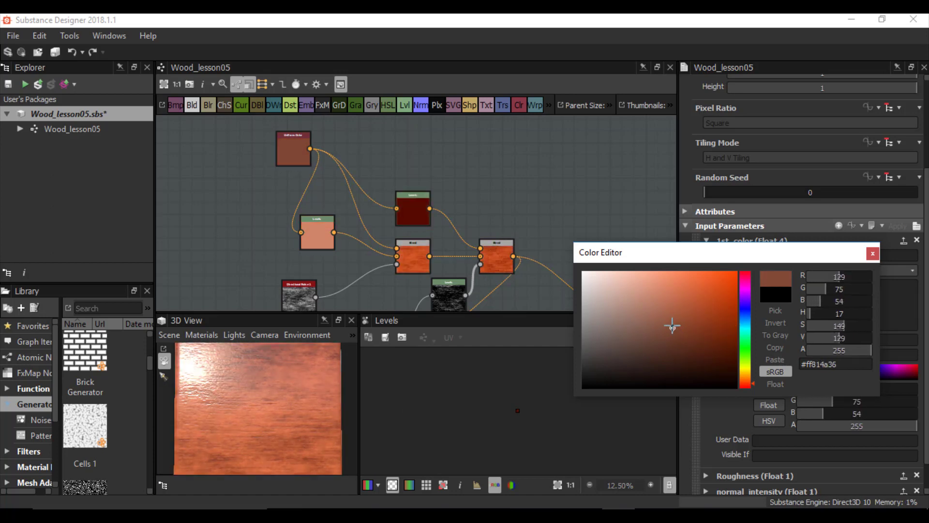
# Set the default color of 1st_color to a dark brown, RGB 86, 47, 22, and close the color editor.
pyautogui.moveTo(749, 384); pyautogui.dragTo(749, 382)
pyautogui.moveTo(672, 327)
pyautogui.mouseDown()
pyautogui.moveTo(666, 341)
pyautogui.moveTo(698, 348)
pyautogui.mouseUp()
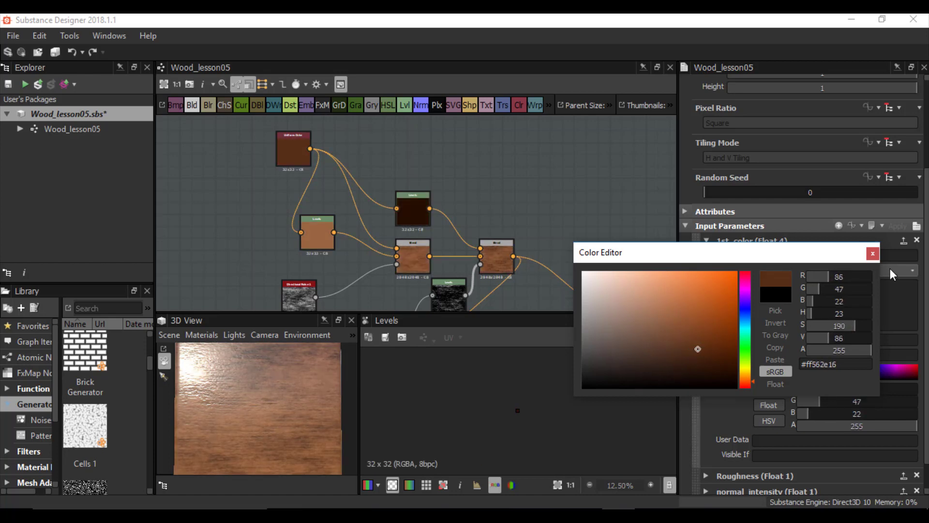
pyautogui.click(872, 253)
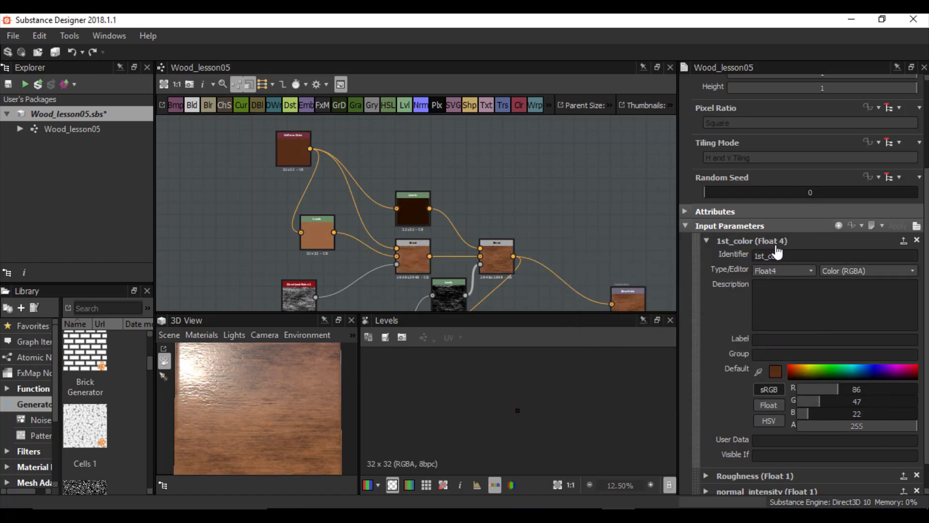
# Rename the 1st_color parameter's identifier to "wood color".
pyautogui.doubleClick(798, 254)
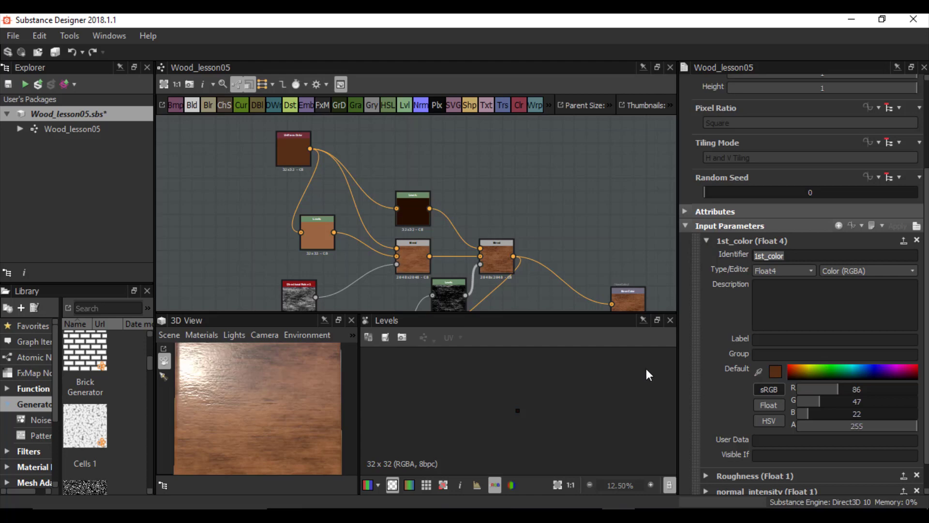
pyautogui.write('c')
pyautogui.write('wood')
pyautogui.write(' color')
# Copy the "wood color" name from the identifier into the parameter's label.
pyautogui.moveTo(803, 255); pyautogui.dragTo(706, 255)
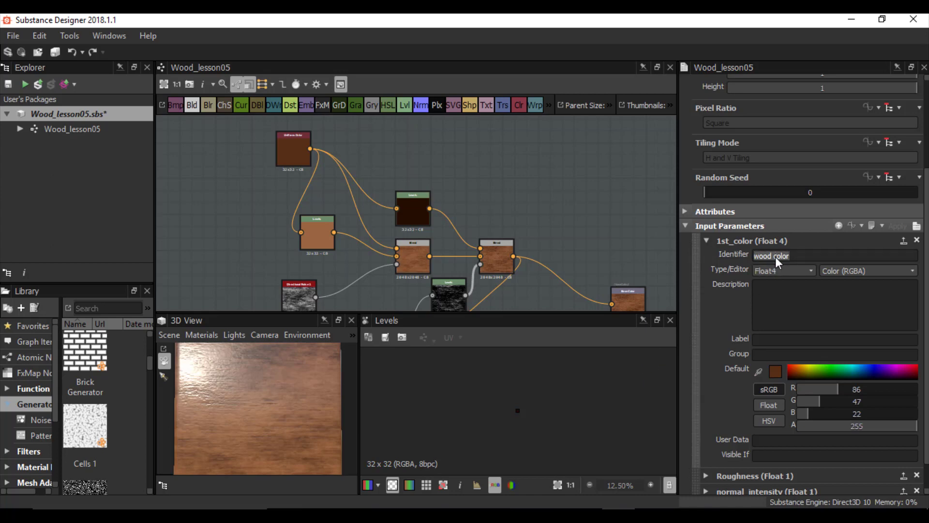
pyautogui.rightClick(775, 256)
pyautogui.click(791, 320)
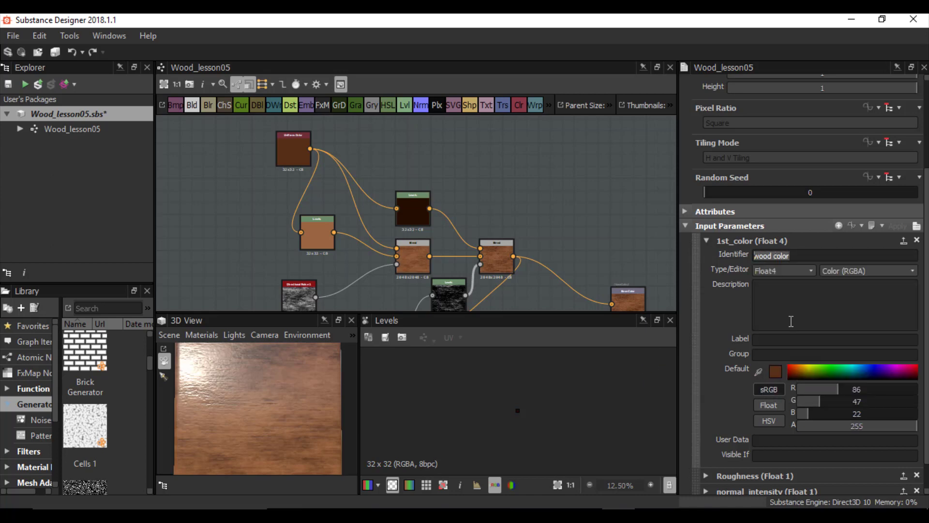
pyautogui.rightClick(764, 339)
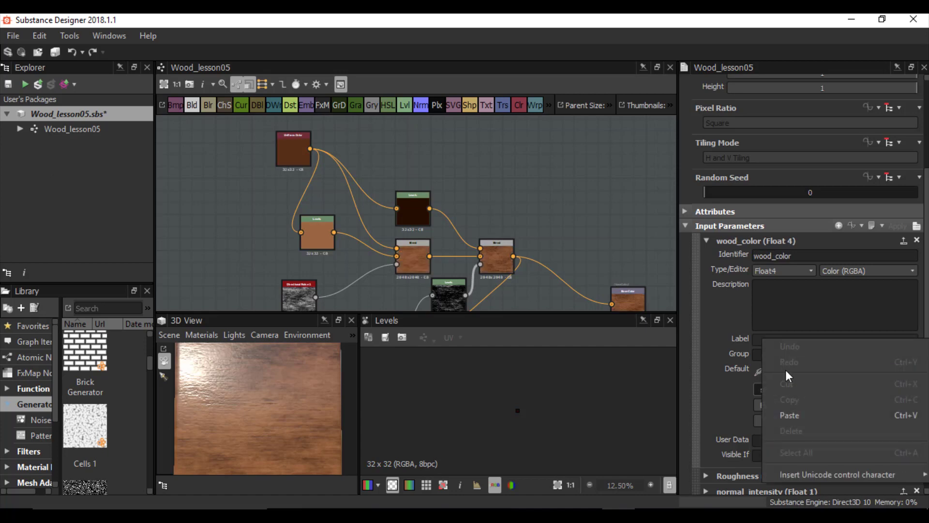
pyautogui.click(795, 420)
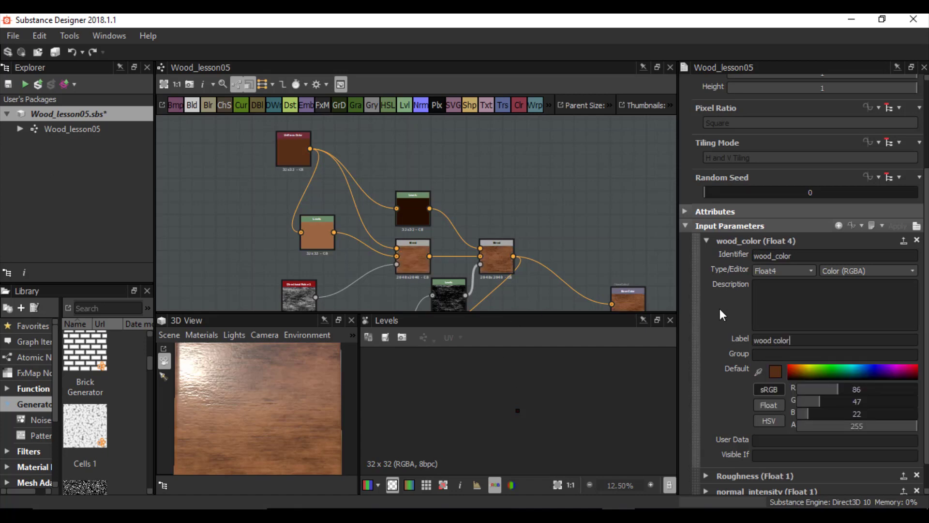
pyautogui.scroll(-1, 719, 262)
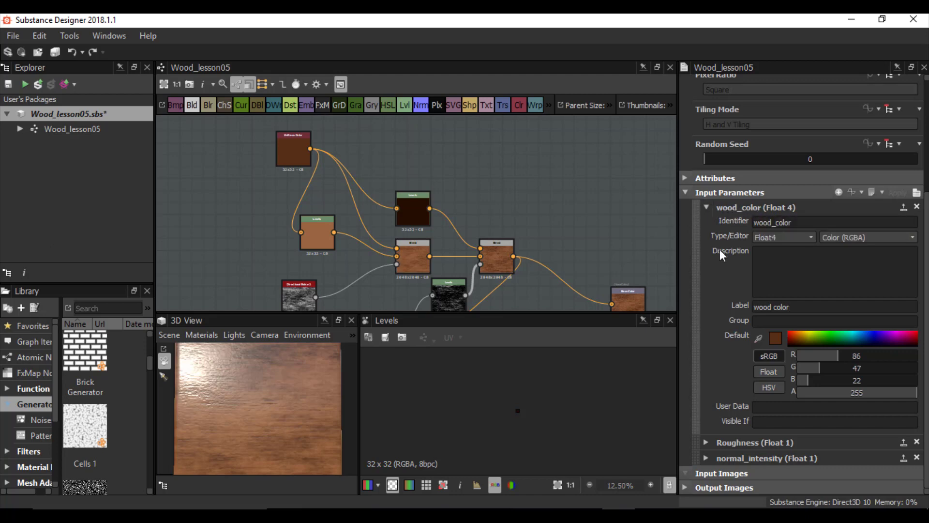
pyautogui.press('Return')
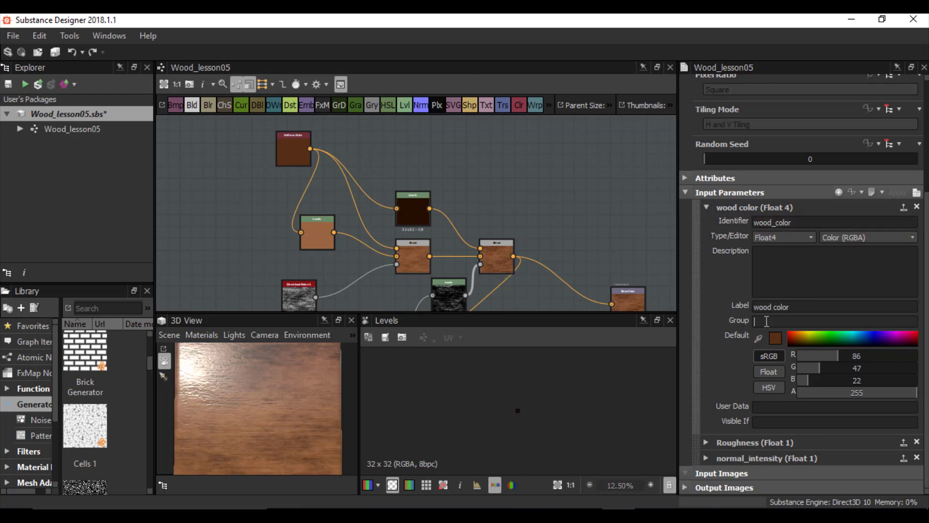
# Assign the wood color parameter to the group "colors" and collapse its settings.
pyautogui.write('colors')
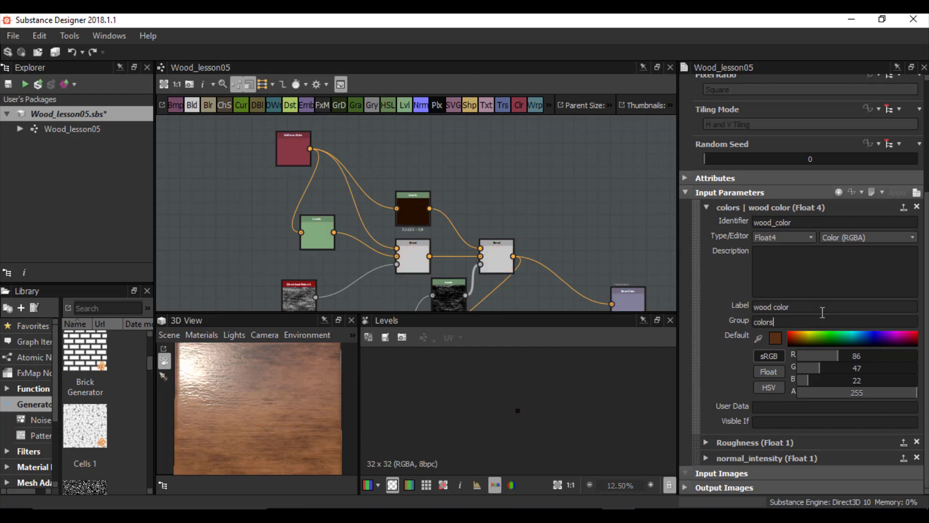
pyautogui.press('Return')
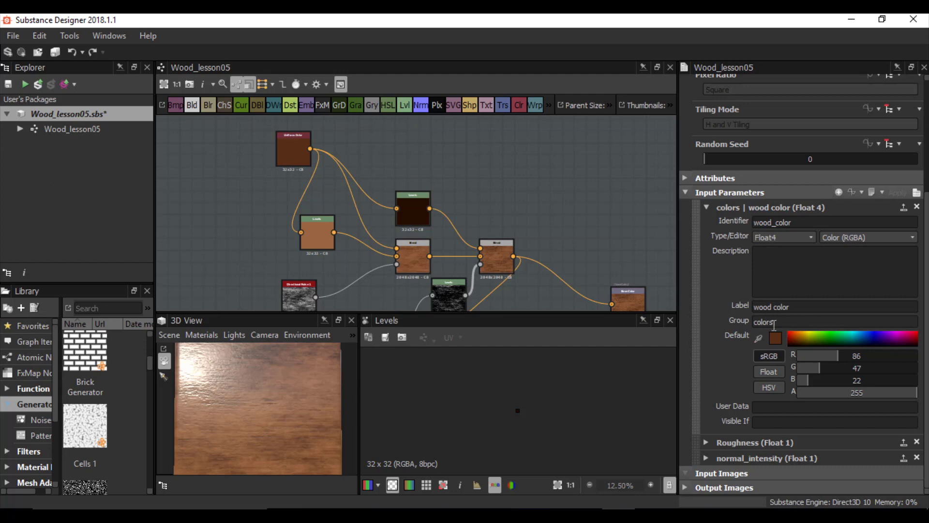
pyautogui.click(707, 207)
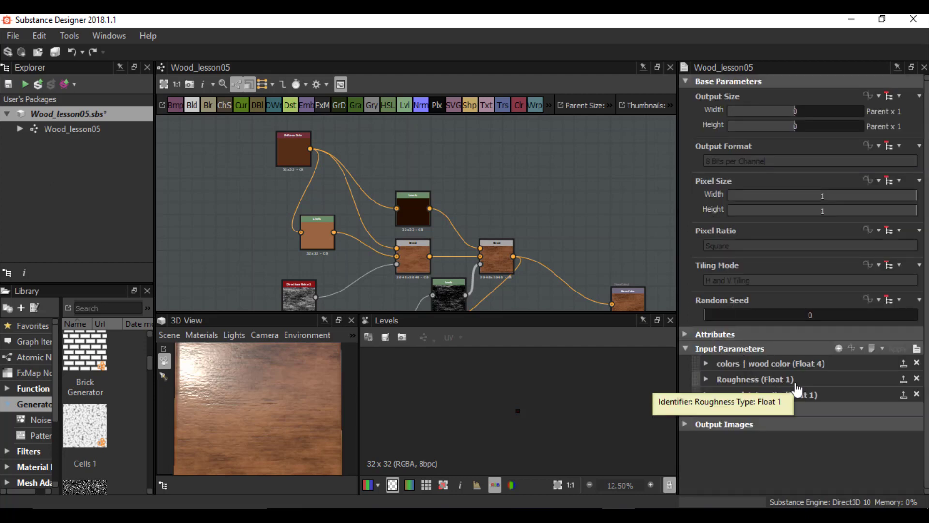
# Assign the Roughness input parameter to the group "parameters".
pyautogui.click(752, 378)
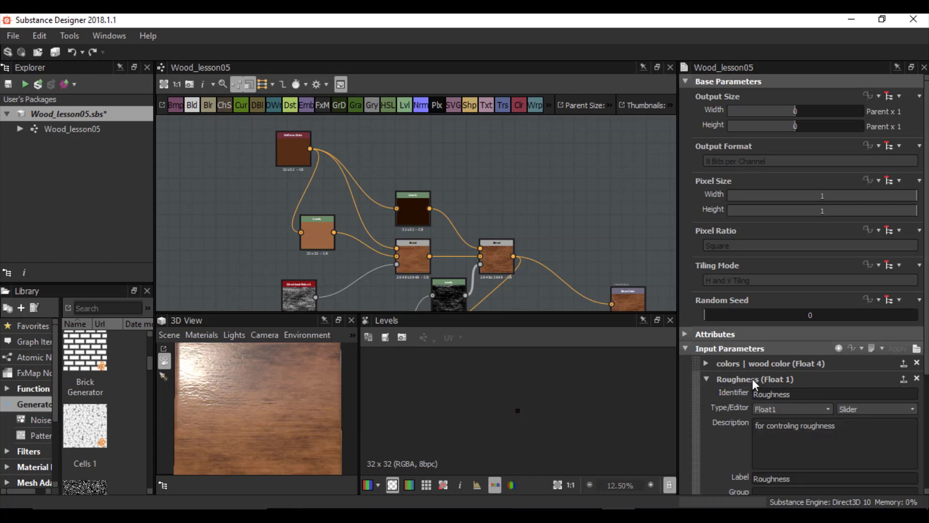
pyautogui.scroll(-3, 745, 368)
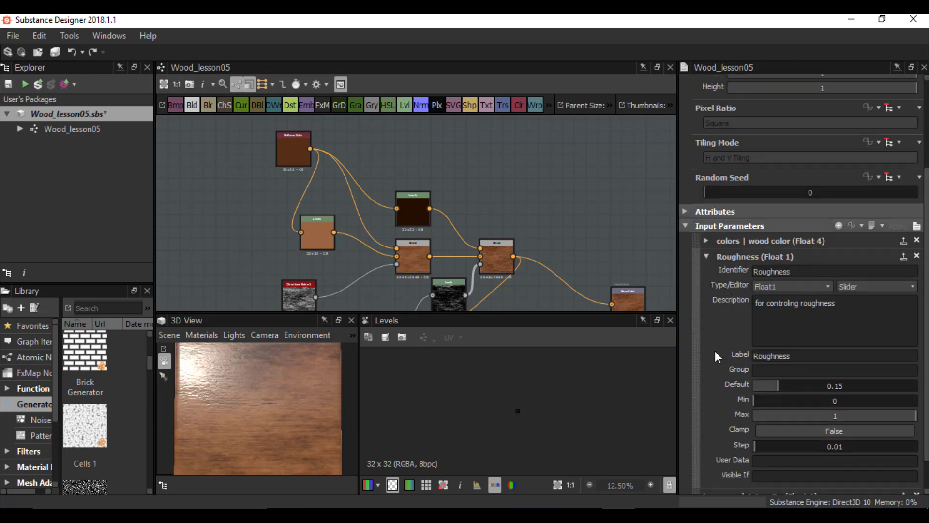
pyautogui.scroll(-1, 715, 354)
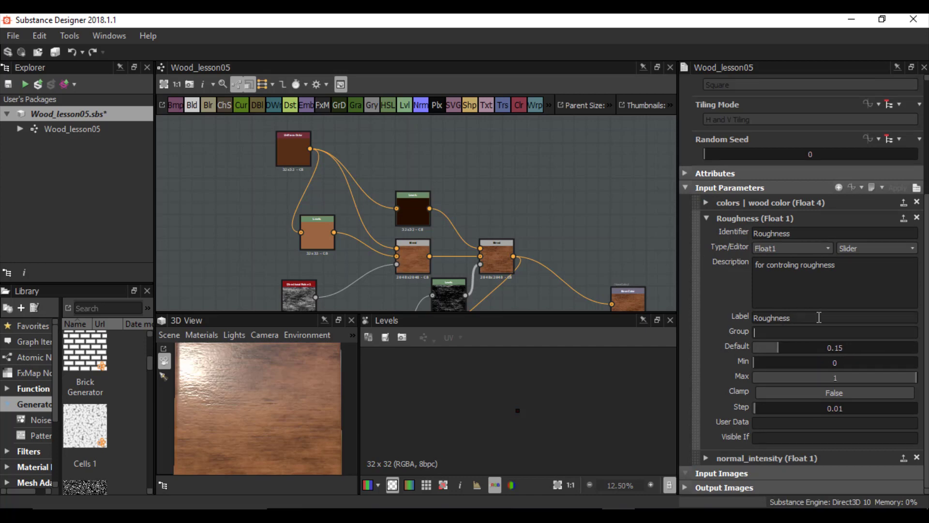
pyautogui.write('parameters')
pyautogui.press('Return')
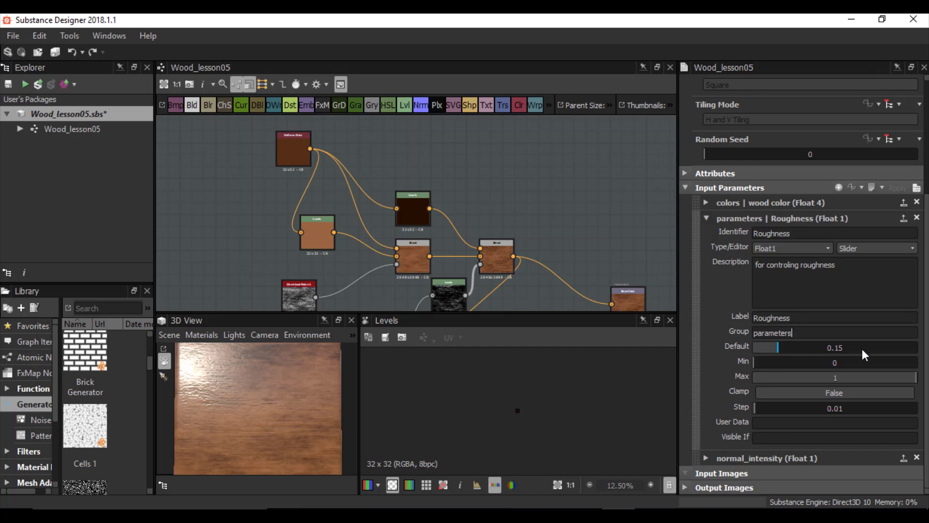
# Copy the group name "parameters" from the Roughness input into the normal_intensity parameter's group.
pyautogui.doubleClick(803, 332)
pyautogui.rightClick(773, 333)
pyautogui.click(783, 391)
pyautogui.click(707, 219)
pyautogui.click(705, 393)
pyautogui.scroll(-3, 754, 402)
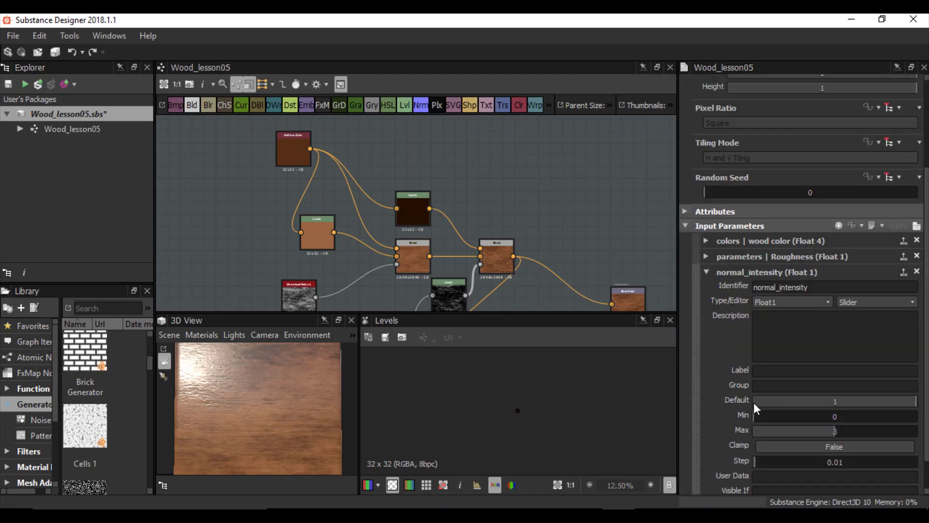
pyautogui.rightClick(763, 385)
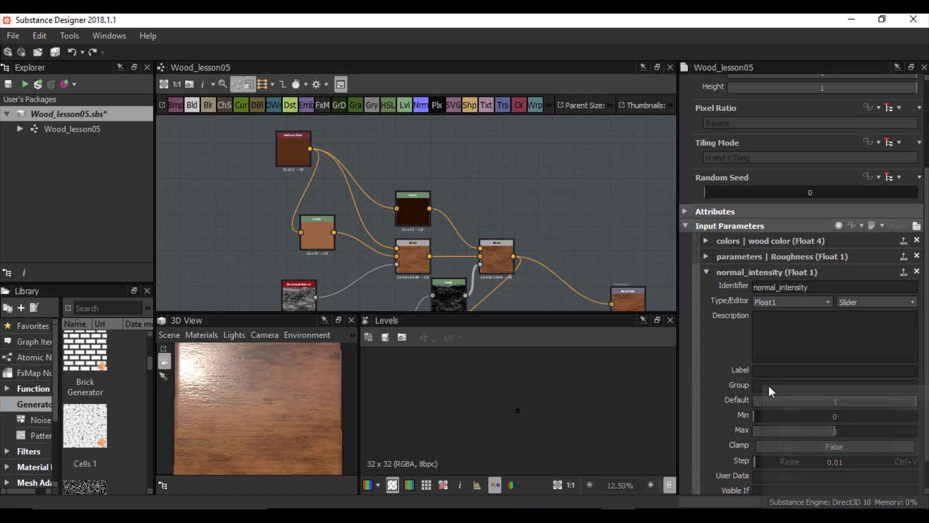
pyautogui.click(792, 467)
# Copy the "normal_intensity" identifier into that parameter's label and collapse its settings.
pyautogui.doubleClick(787, 286)
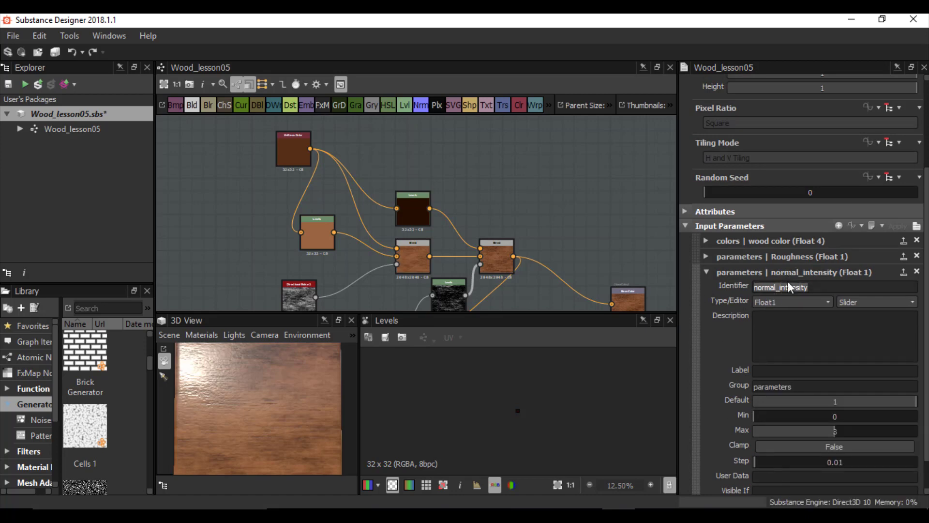
pyautogui.rightClick(788, 287)
pyautogui.click(780, 337)
pyautogui.click(779, 370)
pyautogui.rightClick(778, 369)
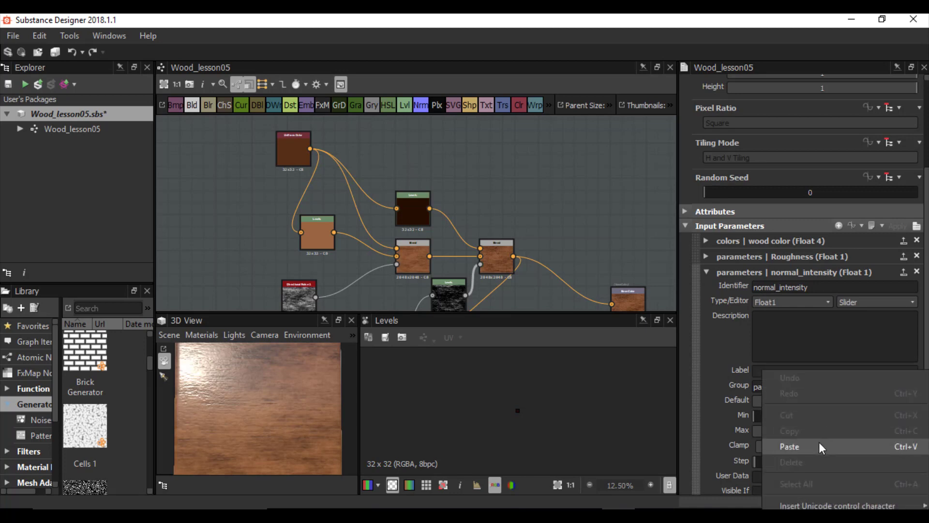
pyautogui.click(819, 446)
pyautogui.click(706, 272)
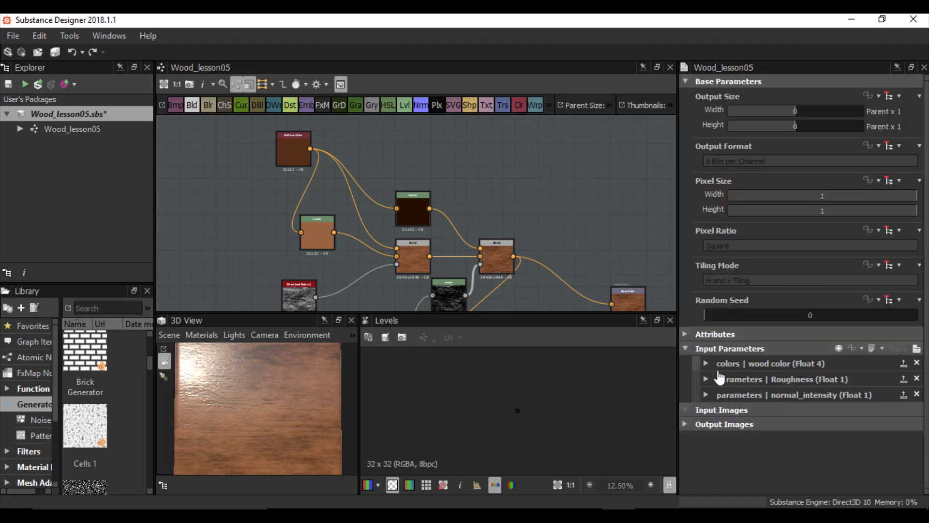
pyautogui.click(720, 378)
pyautogui.scroll(-2, 726, 373)
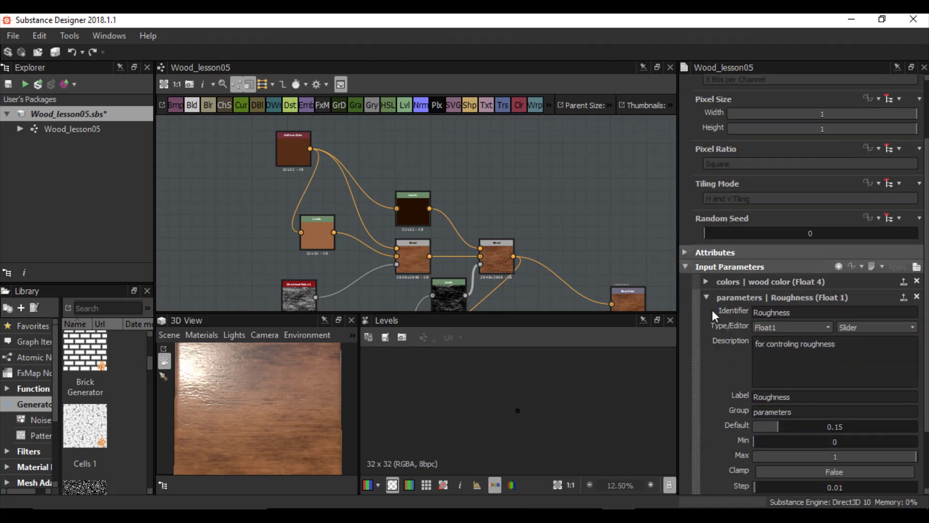
pyautogui.click(706, 297)
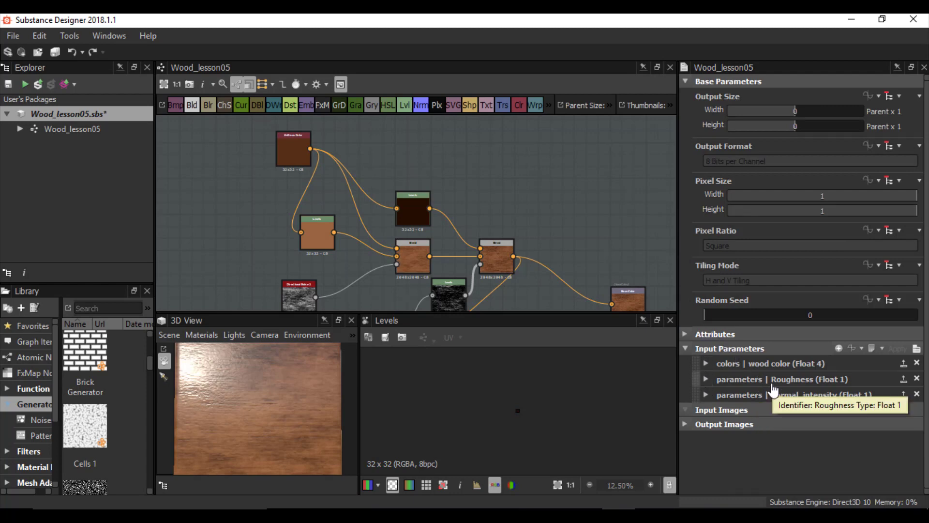
# Try a scale of 3 on the Directional Noise 1 node, check the wood preview, and restore the scale to 1.
pyautogui.moveTo(385, 263); pyautogui.dragTo(391, 187, button='middle')
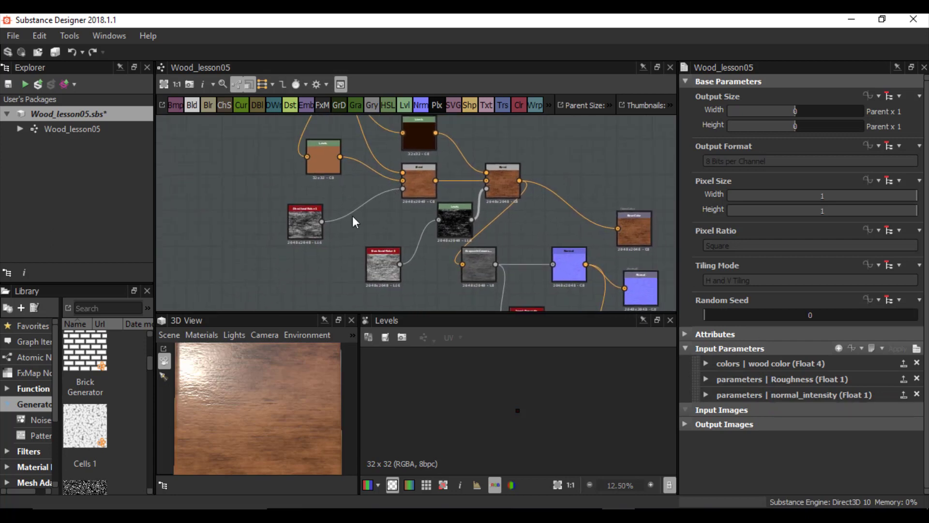
pyautogui.scroll(5, 338, 217)
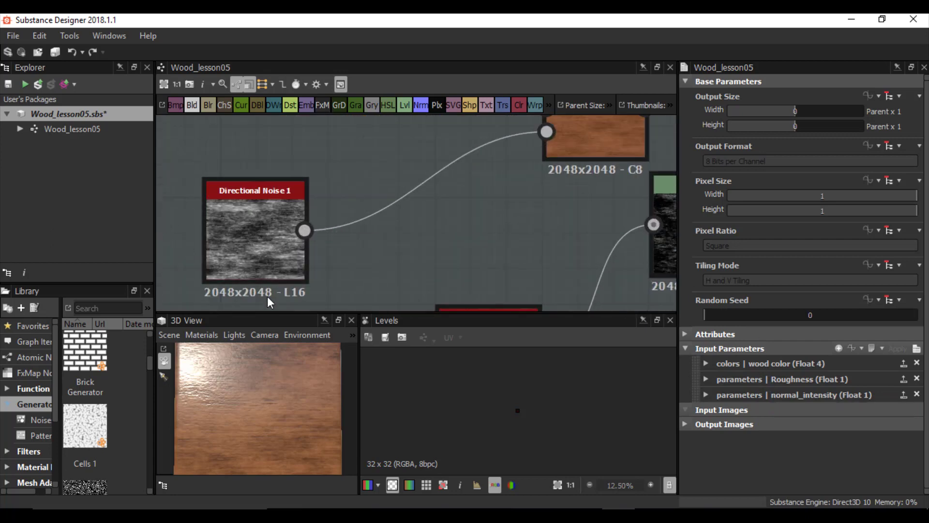
pyautogui.click(251, 248)
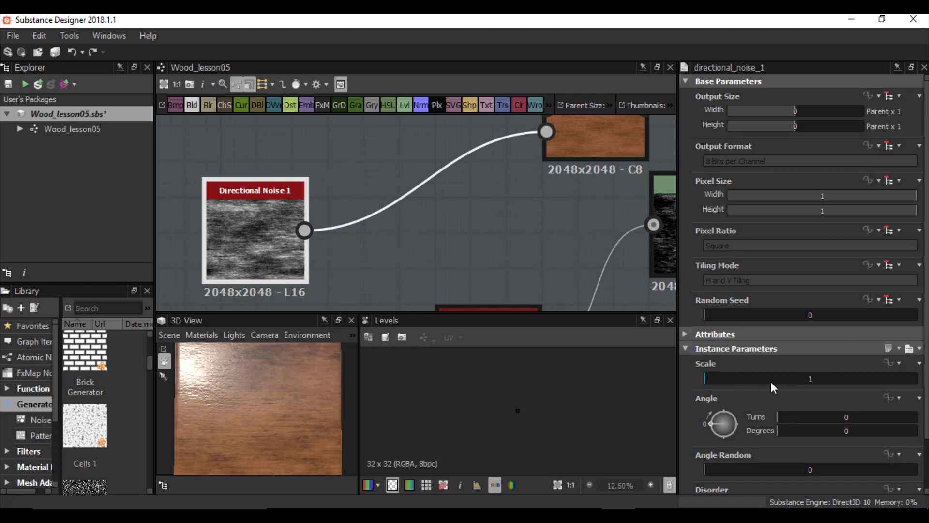
pyautogui.scroll(1, 291, 442)
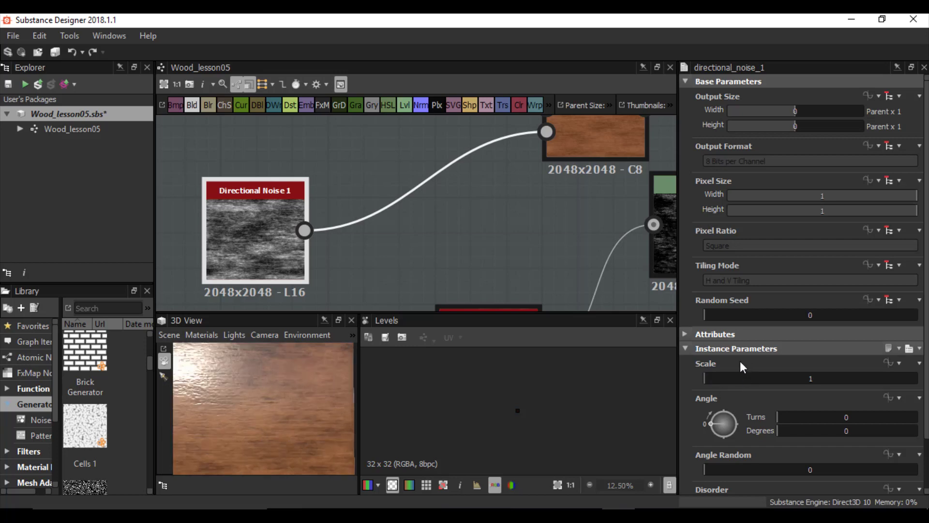
pyautogui.moveTo(710, 382); pyautogui.dragTo(752, 381)
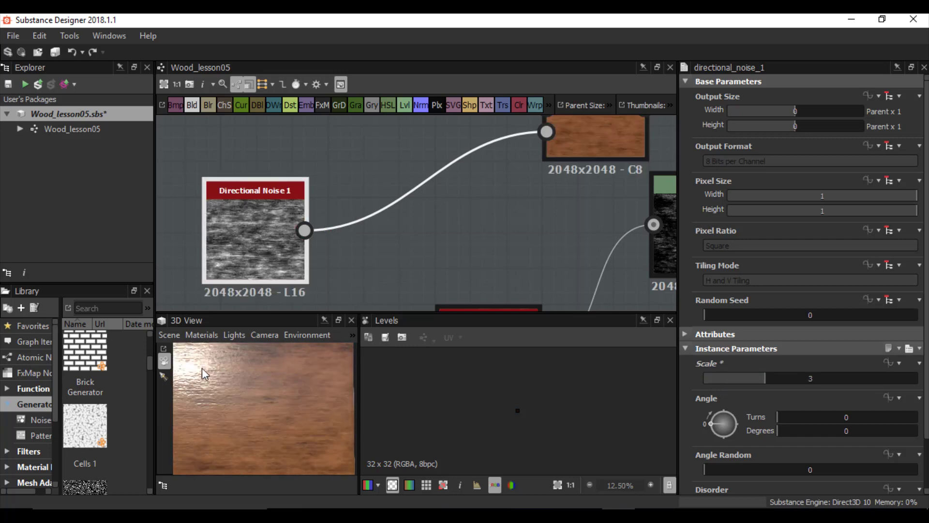
pyautogui.moveTo(262, 418); pyautogui.dragTo(285, 400)
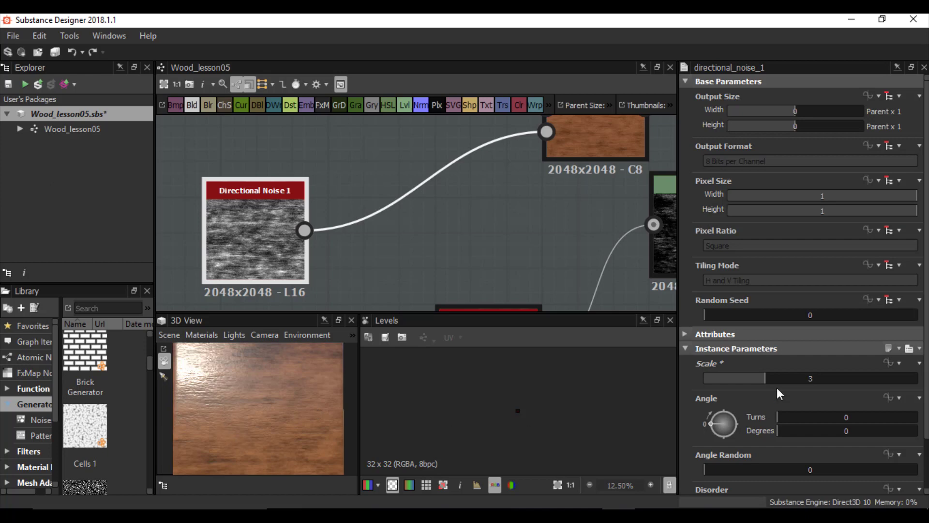
pyautogui.moveTo(759, 378); pyautogui.dragTo(702, 380)
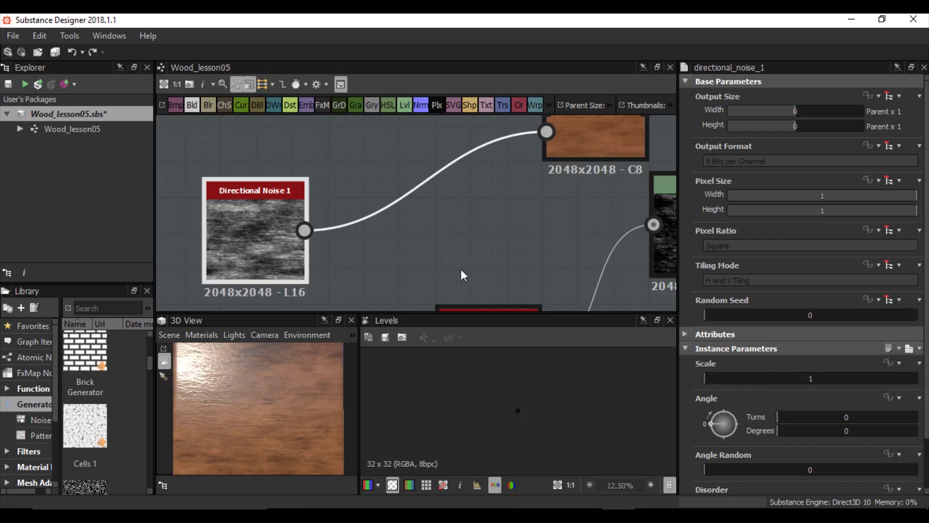
# Try a scale of 2 on the Directional Noise 3 node and restore it to 1.
pyautogui.moveTo(460, 274); pyautogui.dragTo(405, 191, button='middle')
pyautogui.click(399, 275)
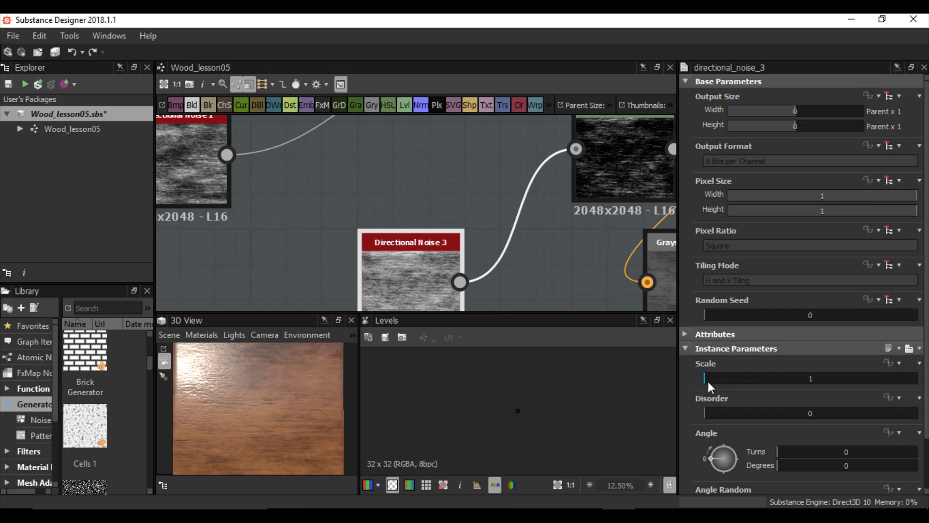
pyautogui.moveTo(733, 379); pyautogui.dragTo(780, 381)
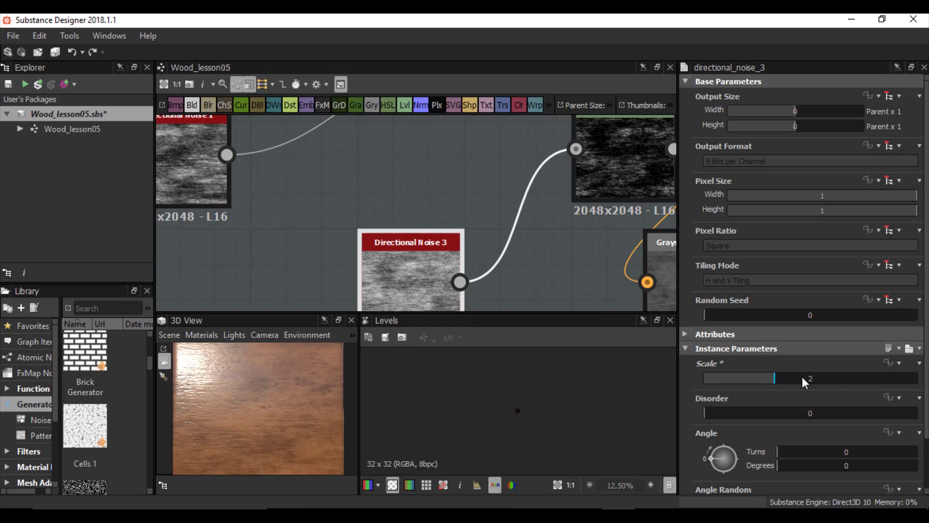
pyautogui.moveTo(802, 376); pyautogui.dragTo(714, 381)
# Compare the instance parameters of the Directional Noise 1 and Directional Noise 3 nodes.
pyautogui.scroll(-1, 339, 213)
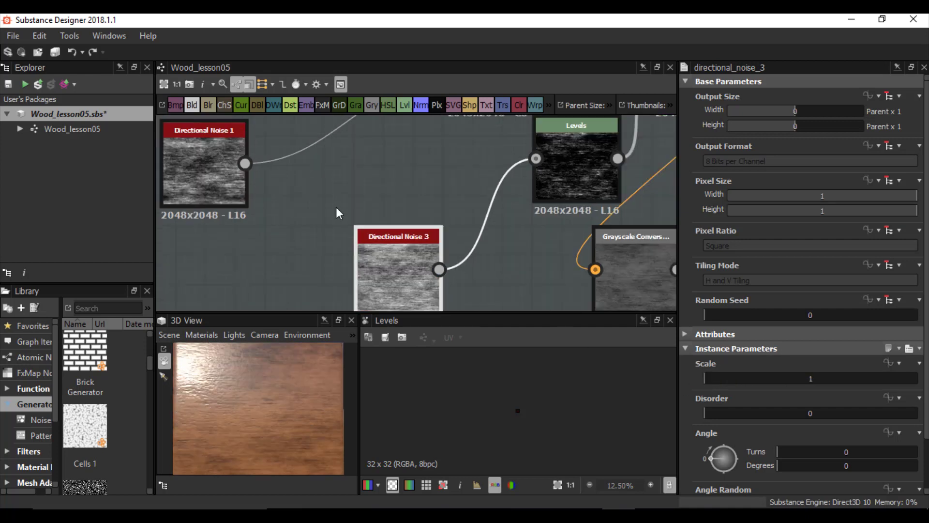
pyautogui.scroll(-1, 339, 213)
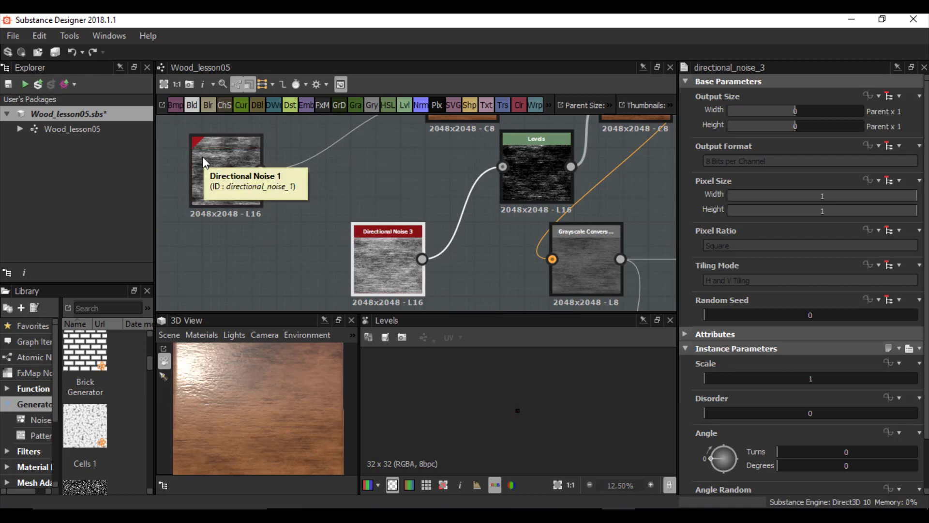
pyautogui.click(223, 162)
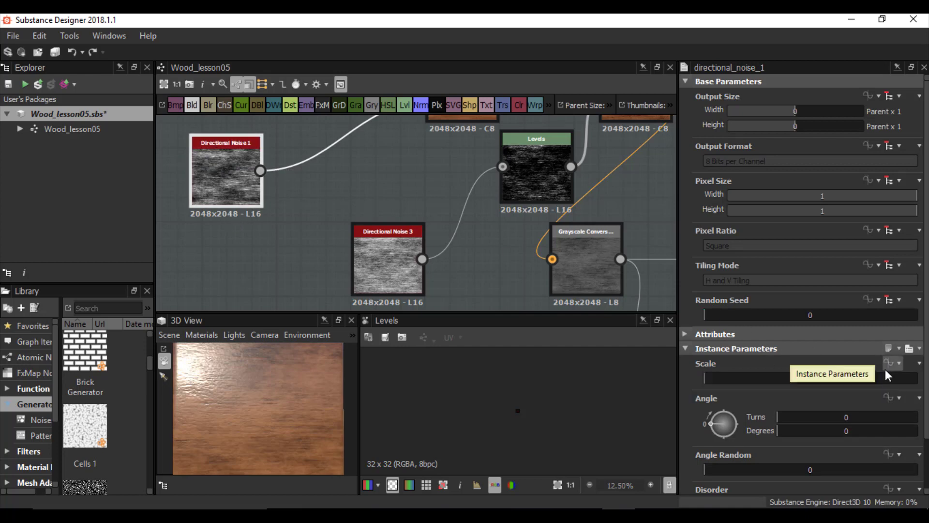
pyautogui.click(392, 257)
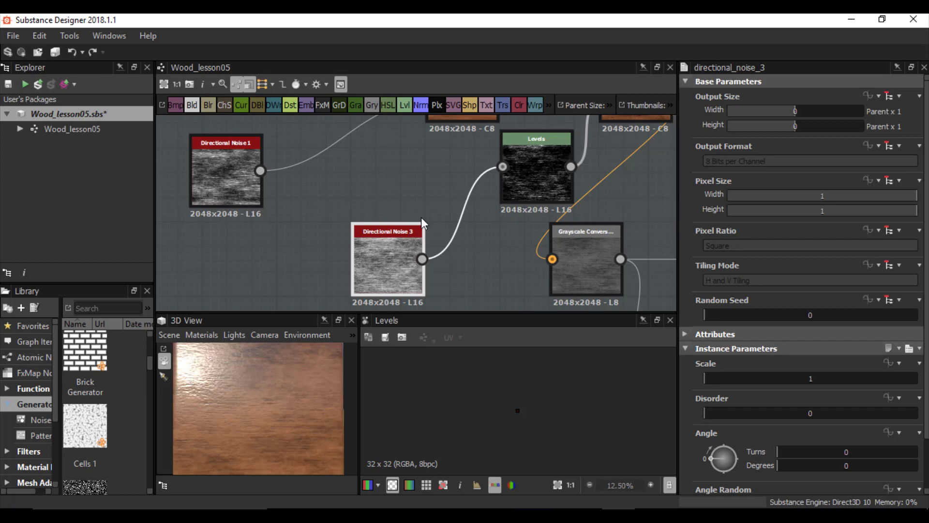
pyautogui.click(403, 192)
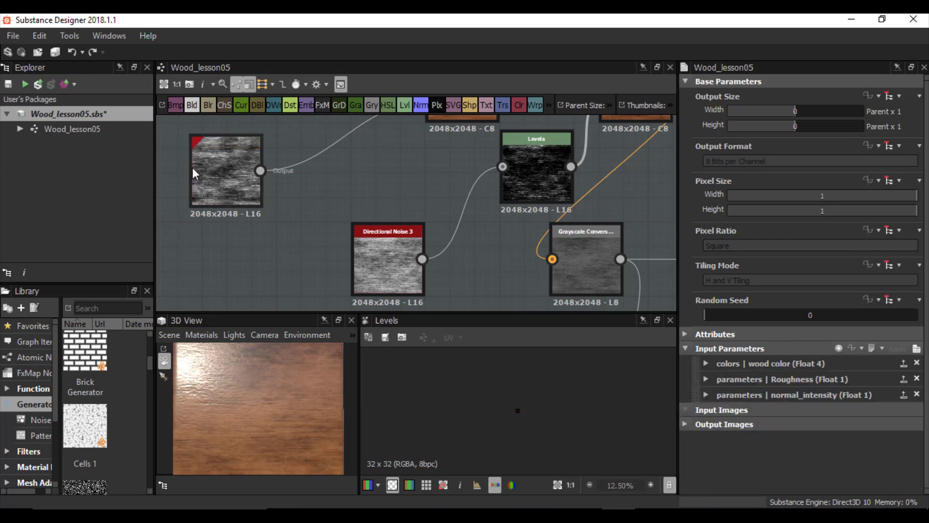
pyautogui.click(372, 239)
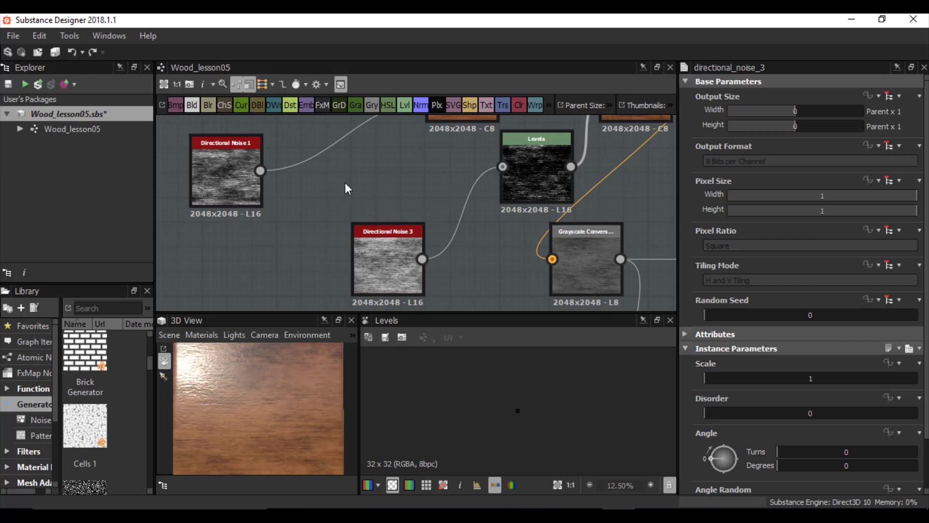
pyautogui.click(208, 147)
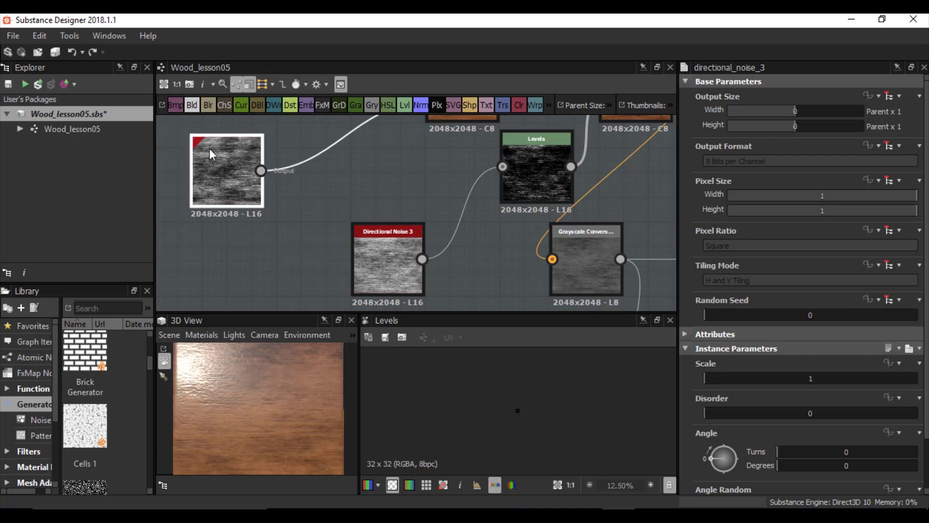
pyautogui.click(411, 259)
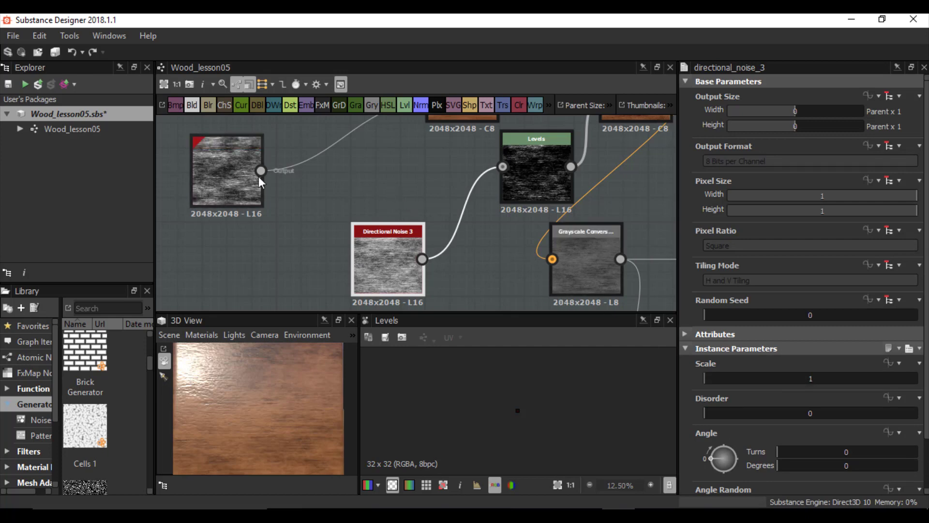
# Add a new input parameter to the Wood_lesson05 graph with the identifier "noise_scale".
pyautogui.click(374, 164)
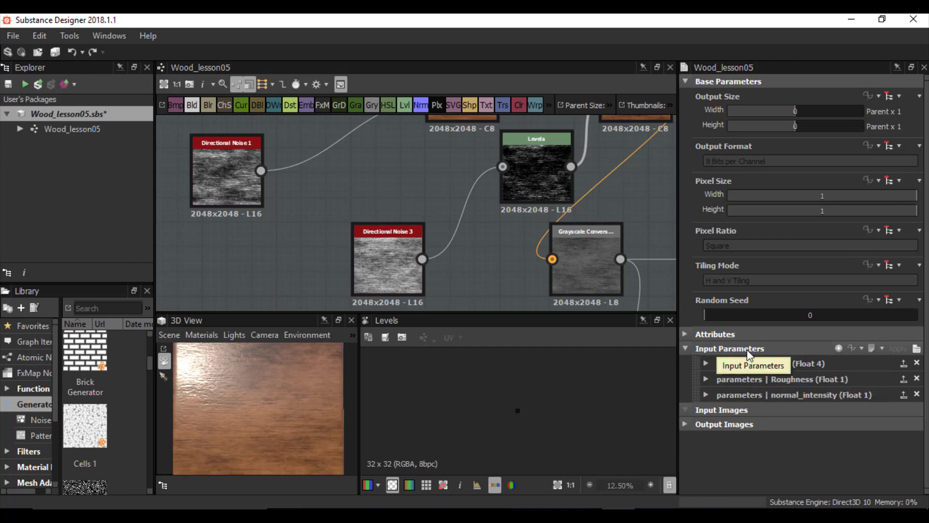
pyautogui.click(839, 349)
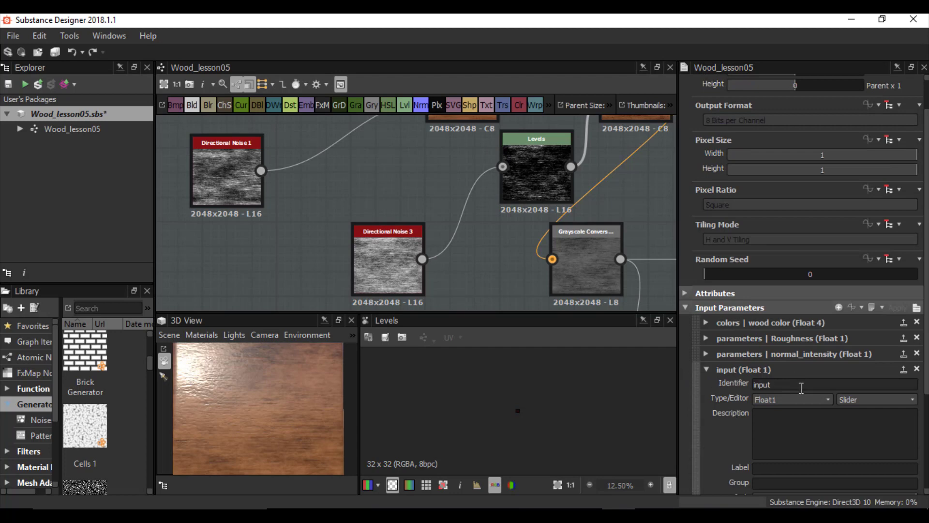
pyautogui.moveTo(801, 387); pyautogui.dragTo(728, 386)
pyautogui.scroll(-3, 710, 411)
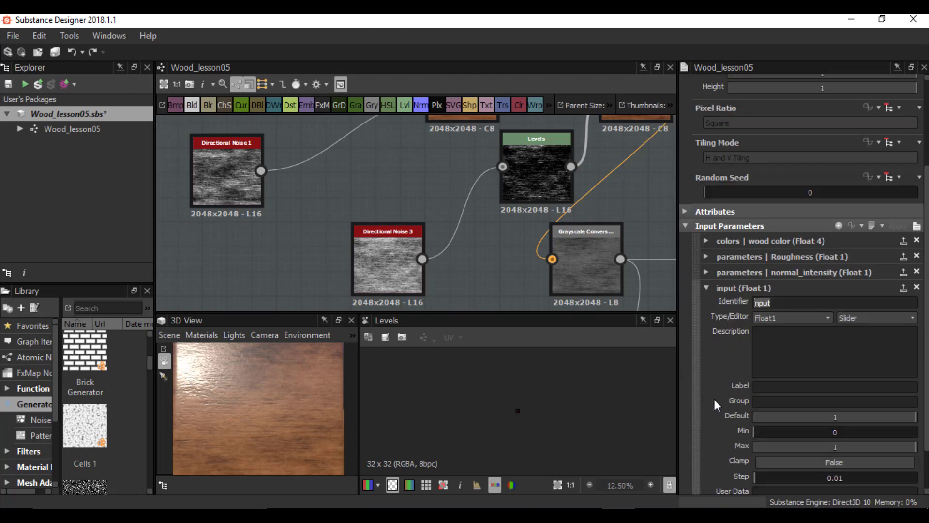
pyautogui.write('noise_scale')
# Copy the "noise_scale" identifier into the new parameter's label.
pyautogui.doubleClick(772, 303)
pyautogui.rightClick(763, 301)
pyautogui.click(789, 361)
pyautogui.rightClick(777, 387)
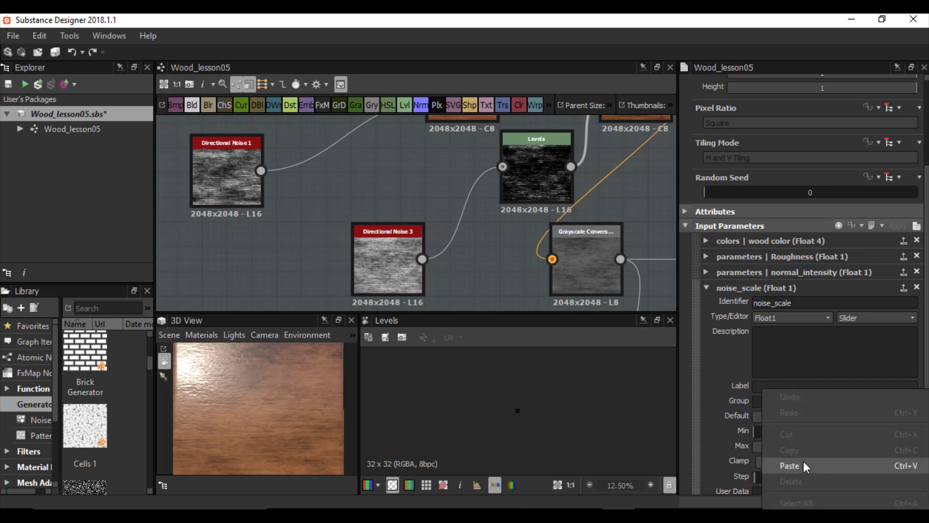
pyautogui.click(800, 461)
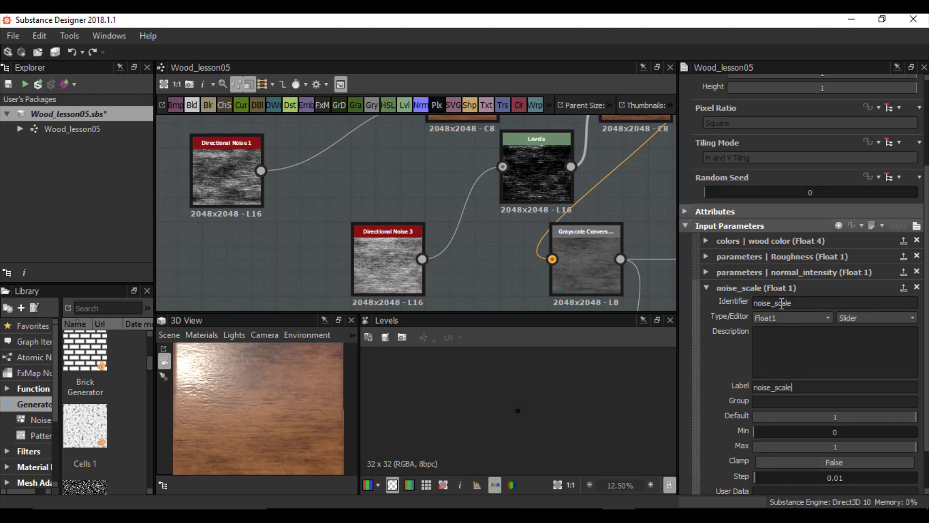
pyautogui.moveTo(800, 303); pyautogui.dragTo(721, 304)
pyautogui.click(779, 303)
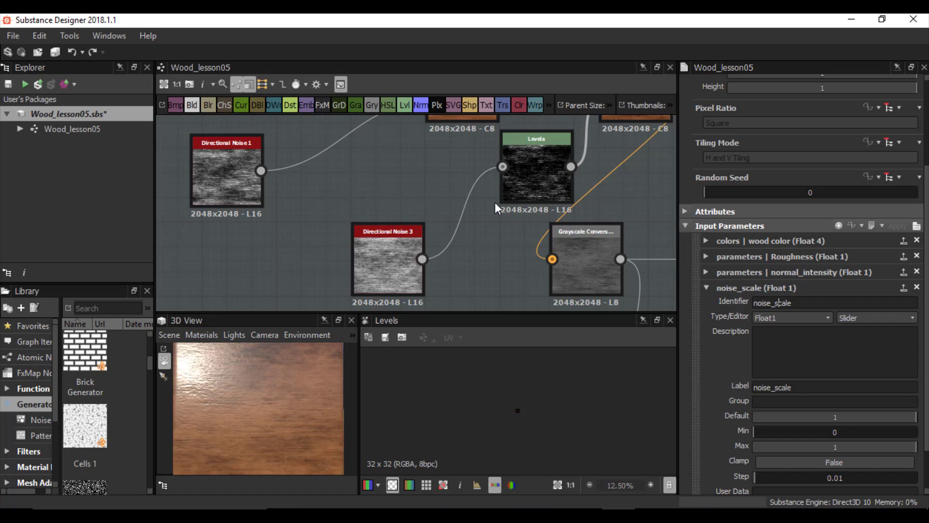
# Check the Scale setting and its lower limit on both directional noise nodes.
pyautogui.click(231, 169)
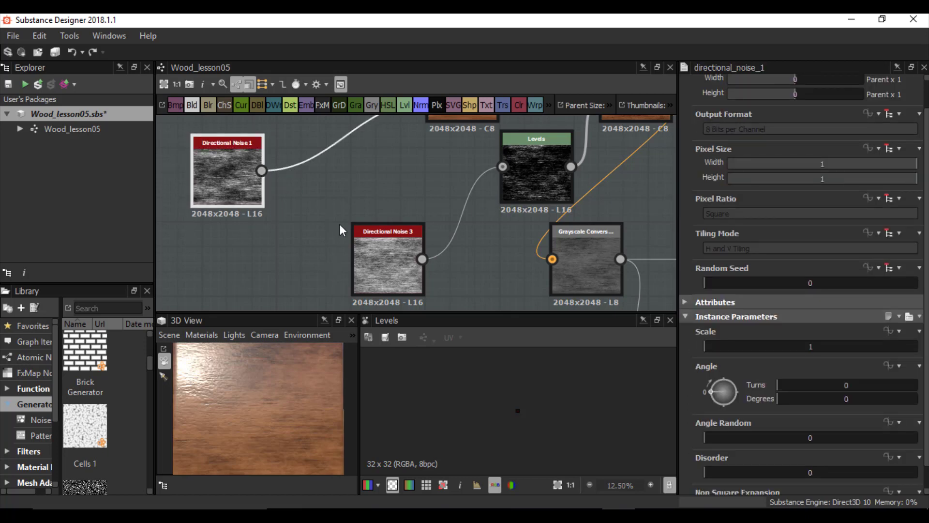
pyautogui.click(368, 246)
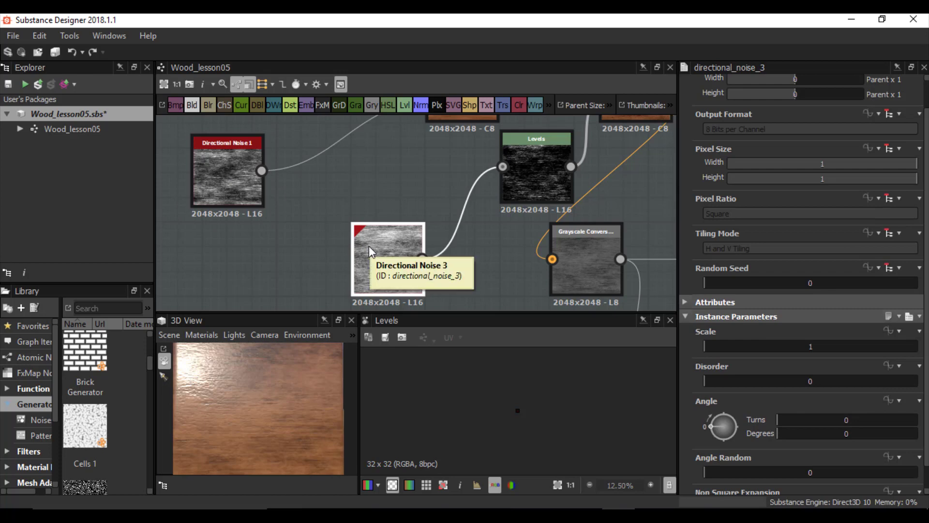
pyautogui.click(238, 158)
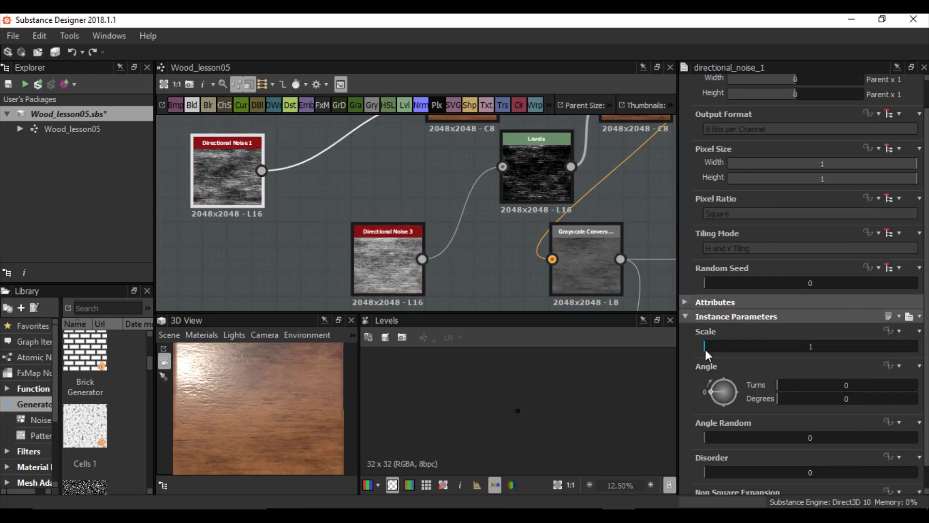
pyautogui.moveTo(705, 350)
pyautogui.mouseDown()
pyautogui.moveTo(875, 347)
pyautogui.moveTo(698, 348)
pyautogui.mouseUp()
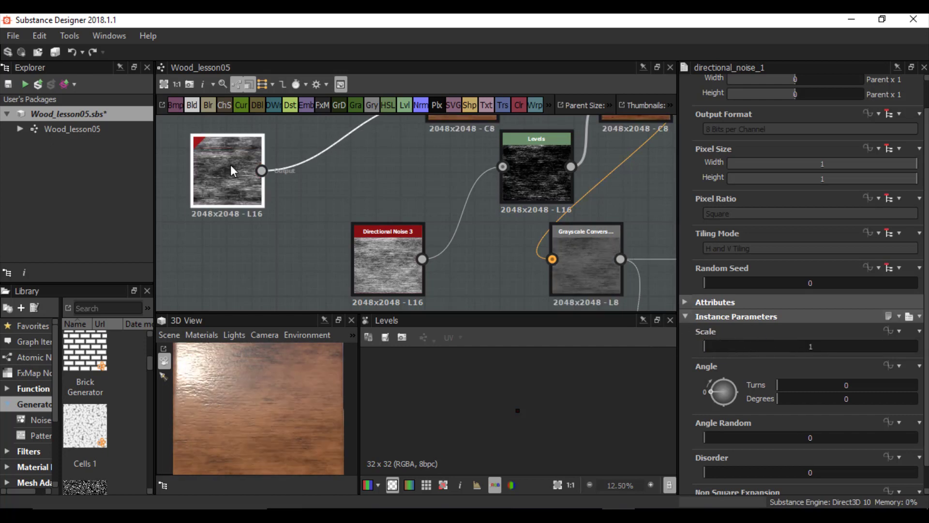
pyautogui.click(387, 269)
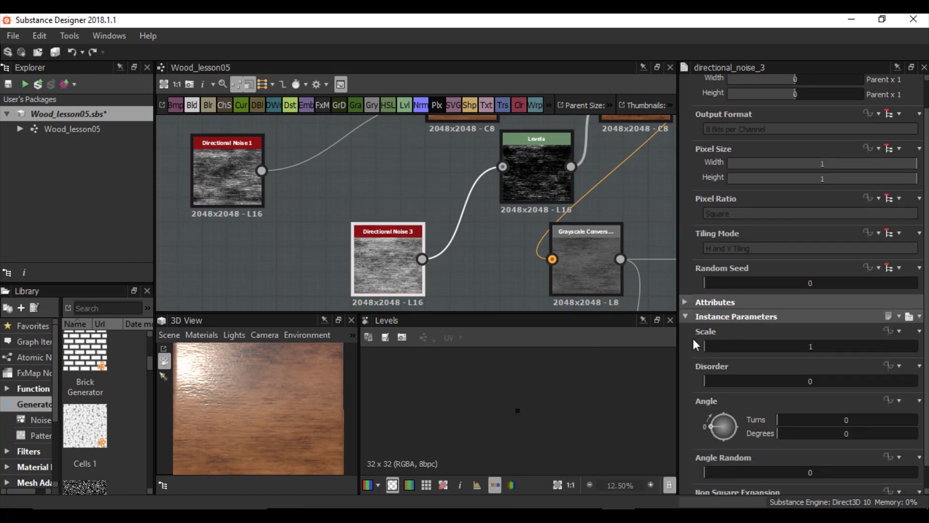
# Change the type of the graph's noise_scale input parameter to Integer1.
pyautogui.click(373, 171)
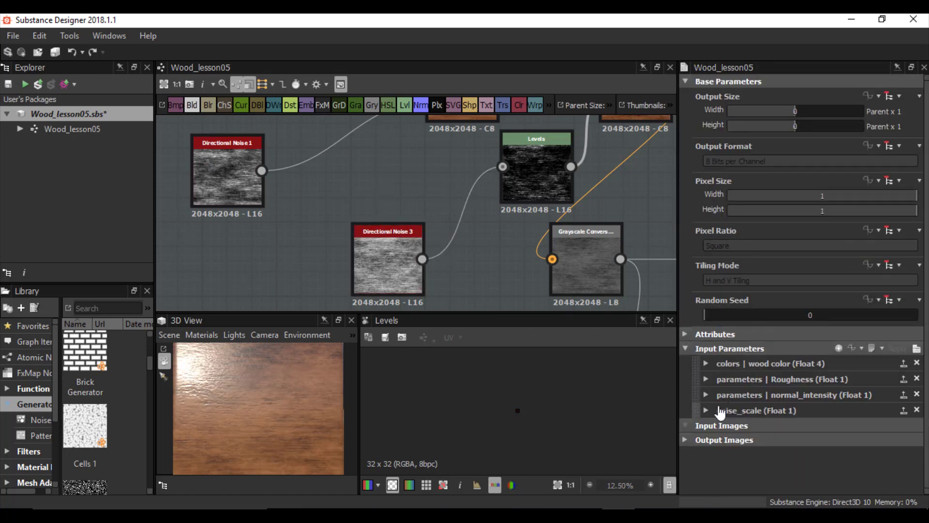
pyautogui.click(707, 410)
pyautogui.scroll(-3, 708, 407)
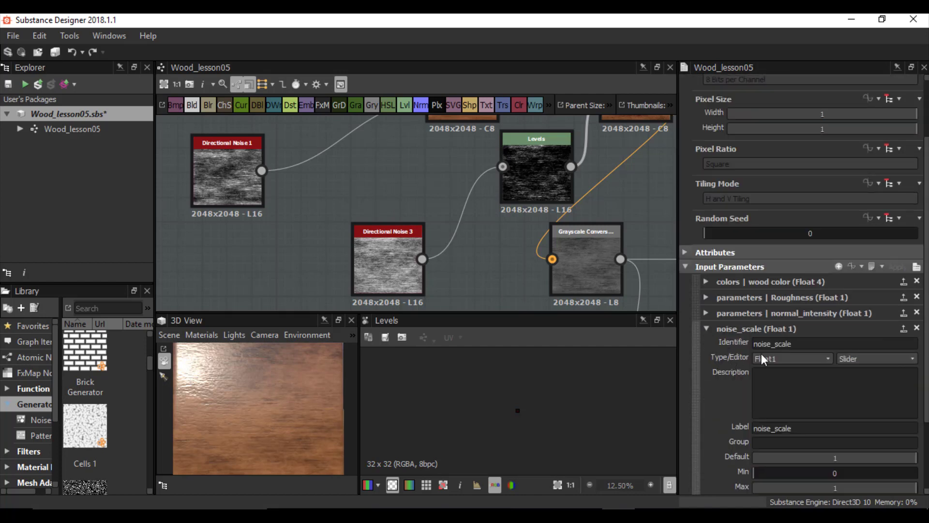
pyautogui.click(792, 359)
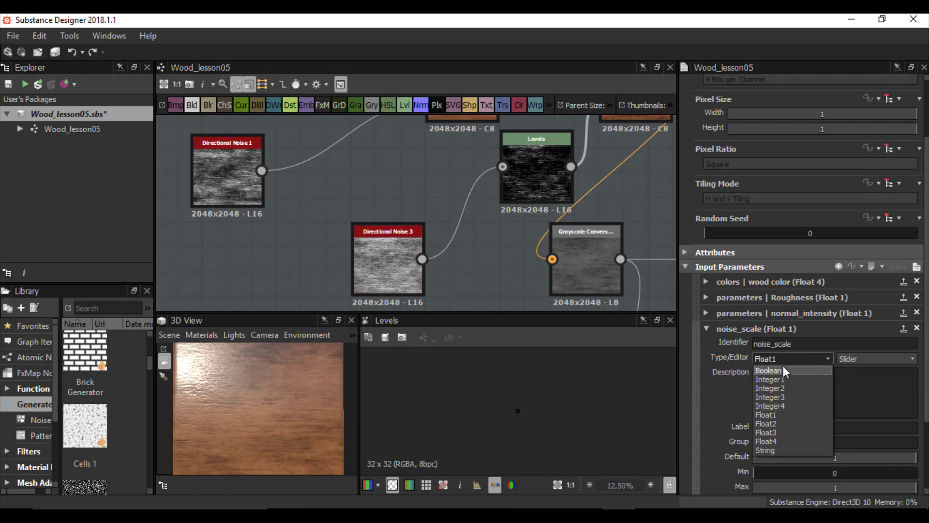
pyautogui.click(769, 379)
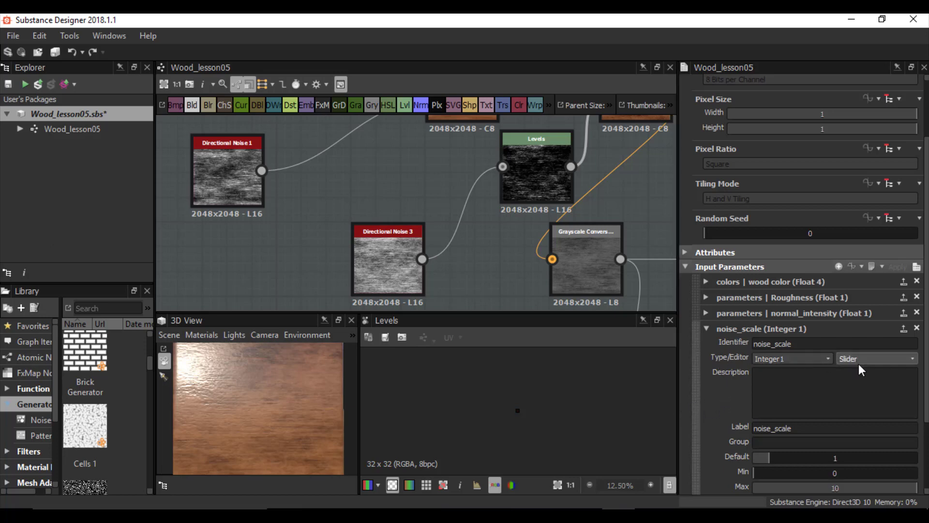
# Try the Drop Down List editor for the noise_scale parameter and restore the Slider editor.
pyautogui.click(877, 358)
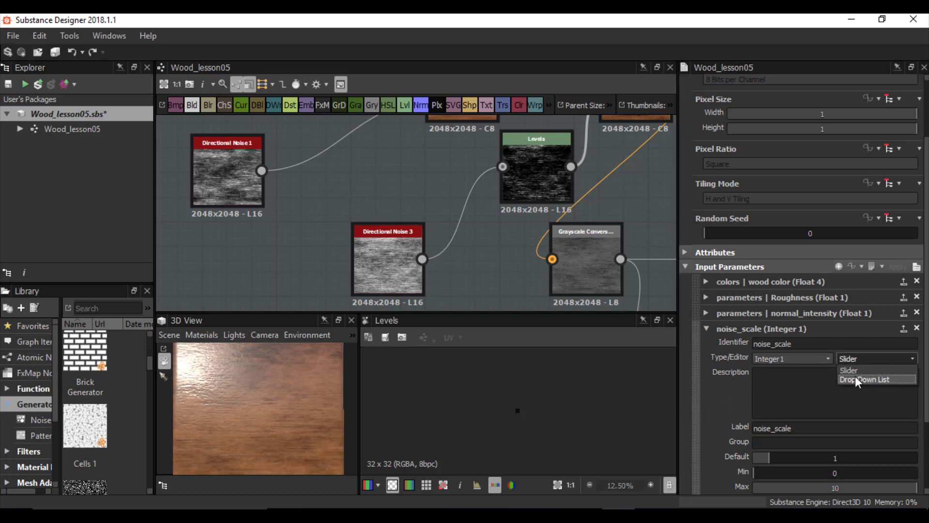
pyautogui.click(856, 379)
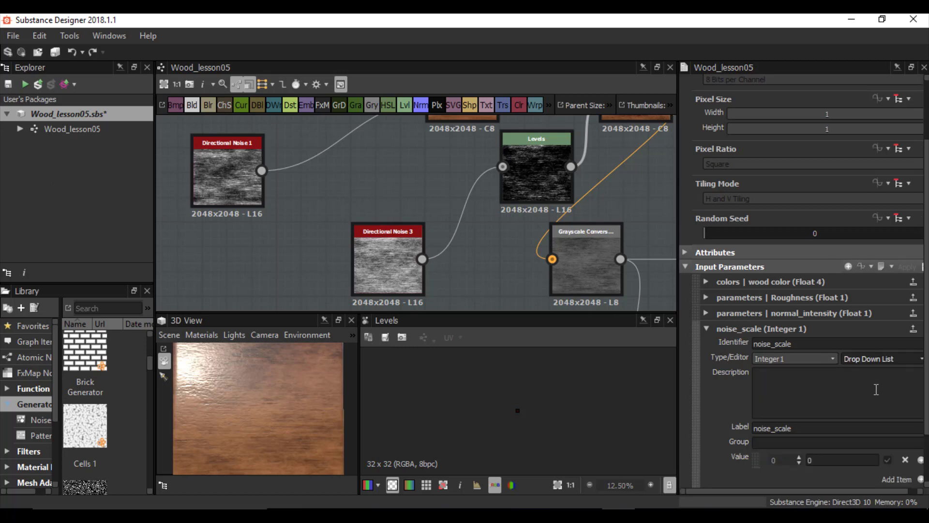
pyautogui.click(887, 359)
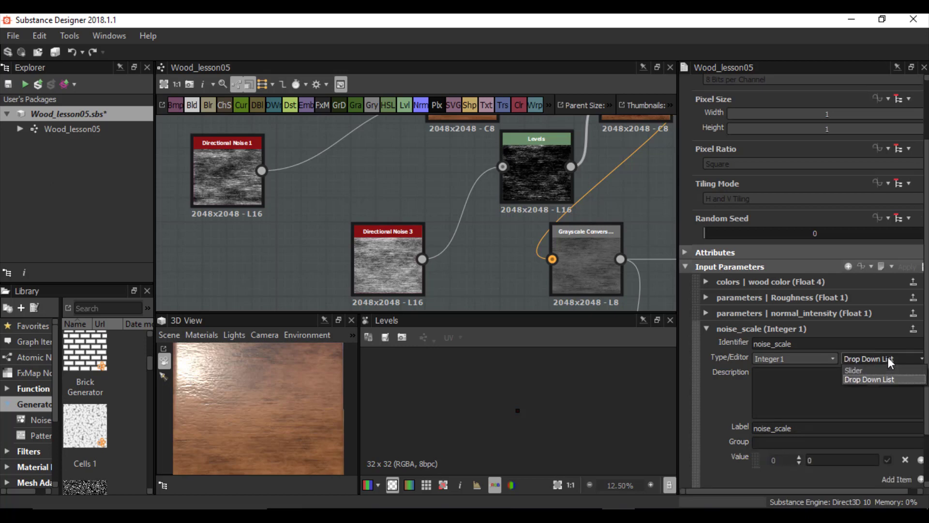
pyautogui.click(860, 369)
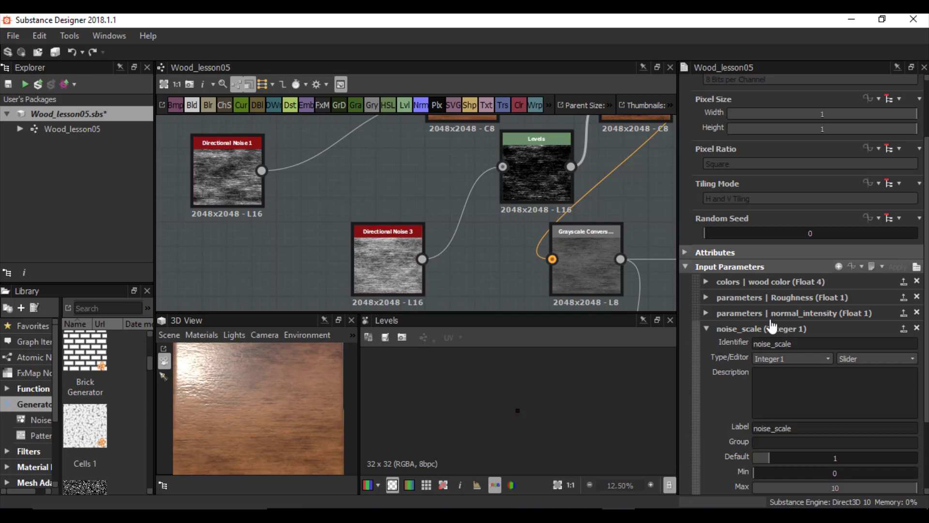
# Copy the group name "parameters" from the normal_intensity input into the noise_scale input's group.
pyautogui.click(738, 314)
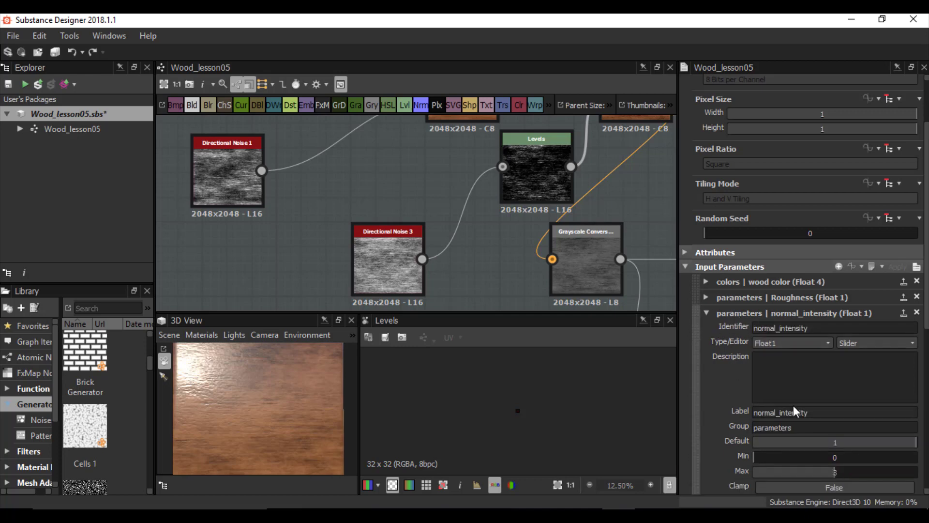
pyautogui.moveTo(805, 427); pyautogui.dragTo(755, 430)
pyautogui.rightClick(777, 430)
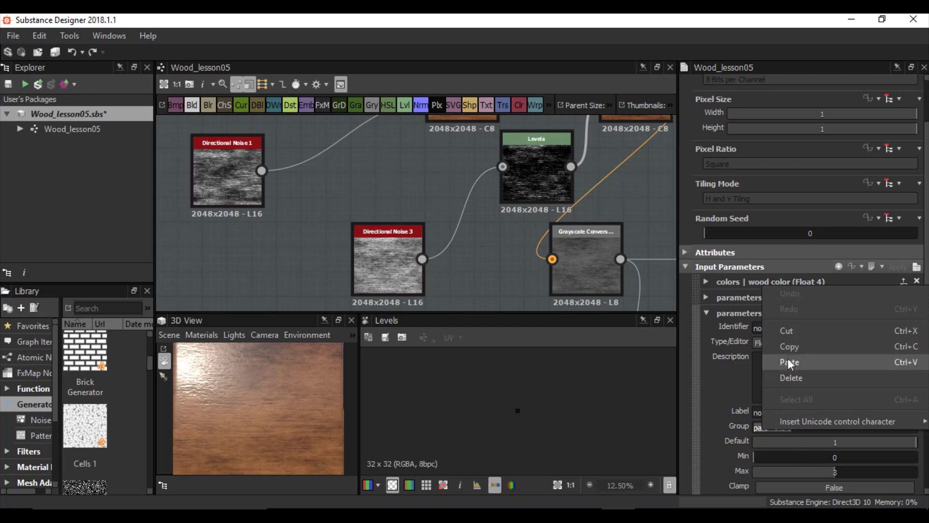
pyautogui.click(783, 347)
pyautogui.click(711, 311)
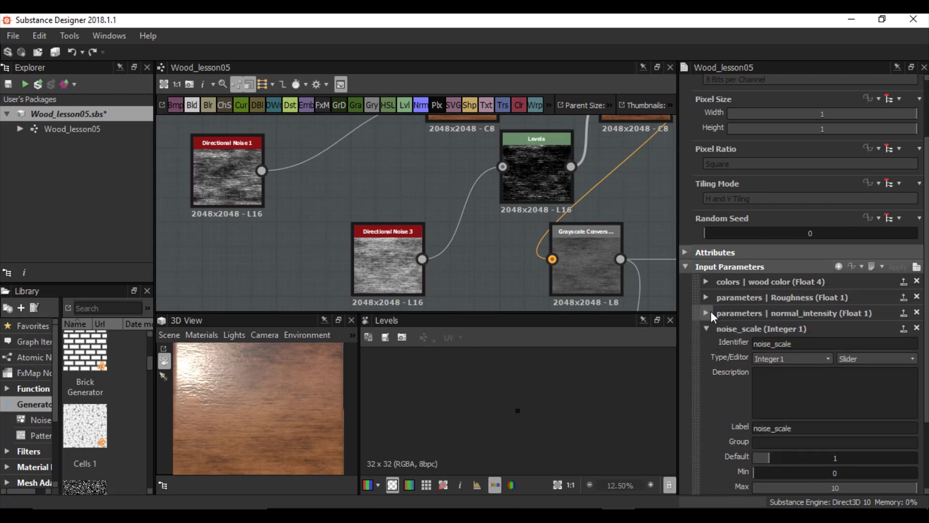
pyautogui.rightClick(769, 442)
pyautogui.click(794, 377)
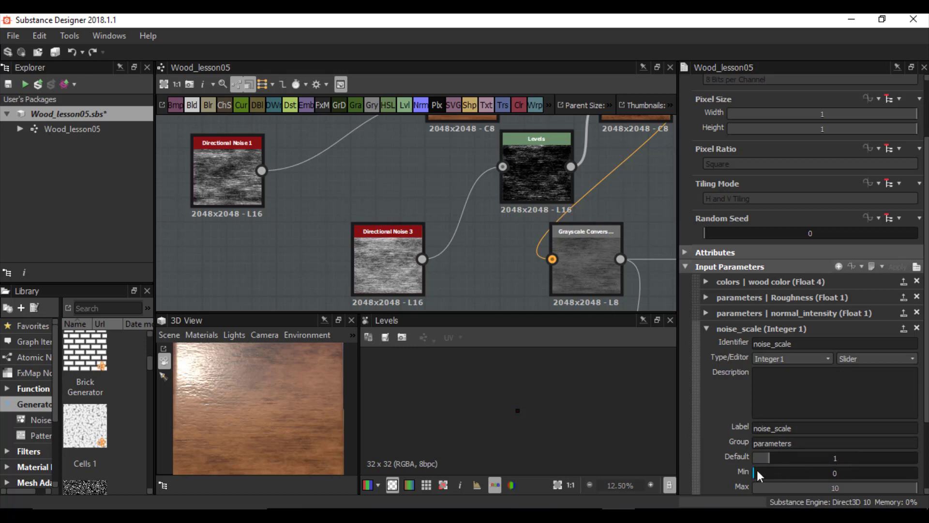
# Set the noise_scale parameter's minimum to 1 and its maximum to 10.
pyautogui.moveTo(755, 473); pyautogui.dragTo(766, 475)
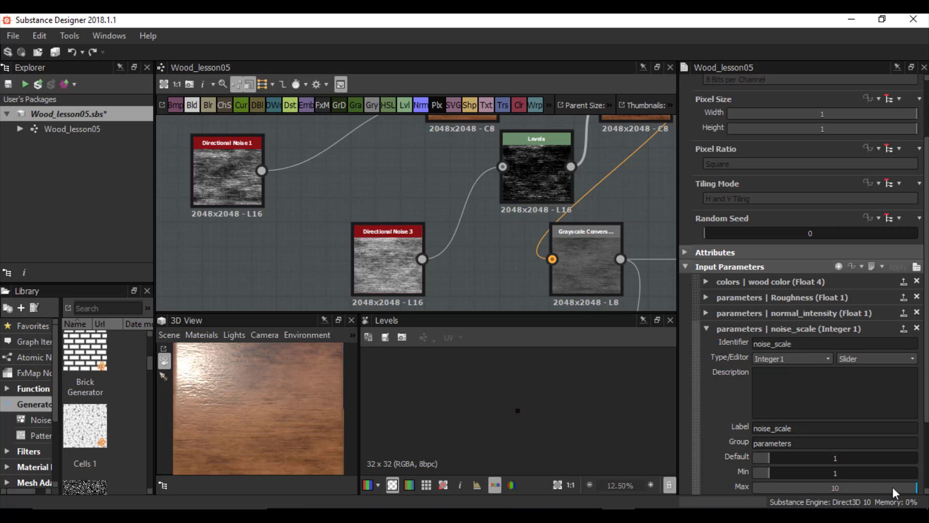
pyautogui.scroll(-3, 866, 415)
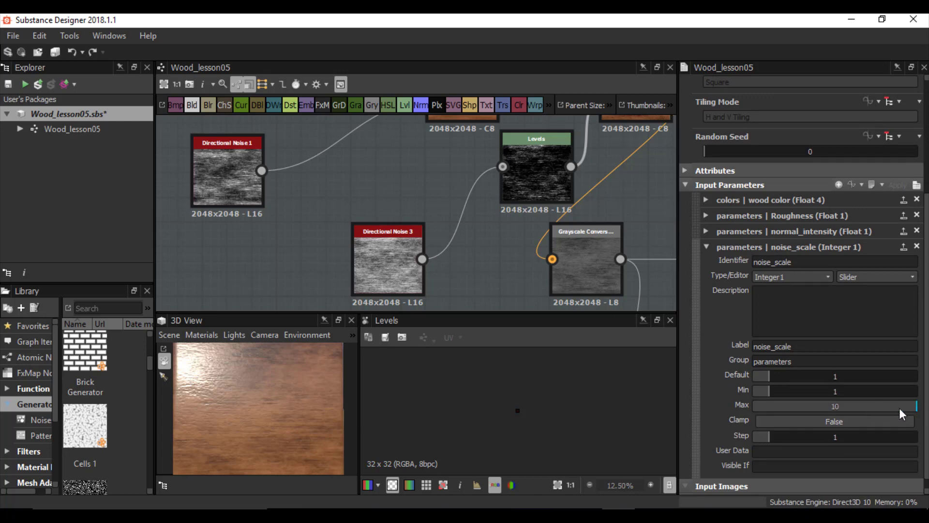
pyautogui.doubleClick(838, 408)
pyautogui.write('20')
pyautogui.press('Return')
pyautogui.moveTo(827, 408); pyautogui.dragTo(922, 412)
pyautogui.write('10')
pyautogui.press('Return')
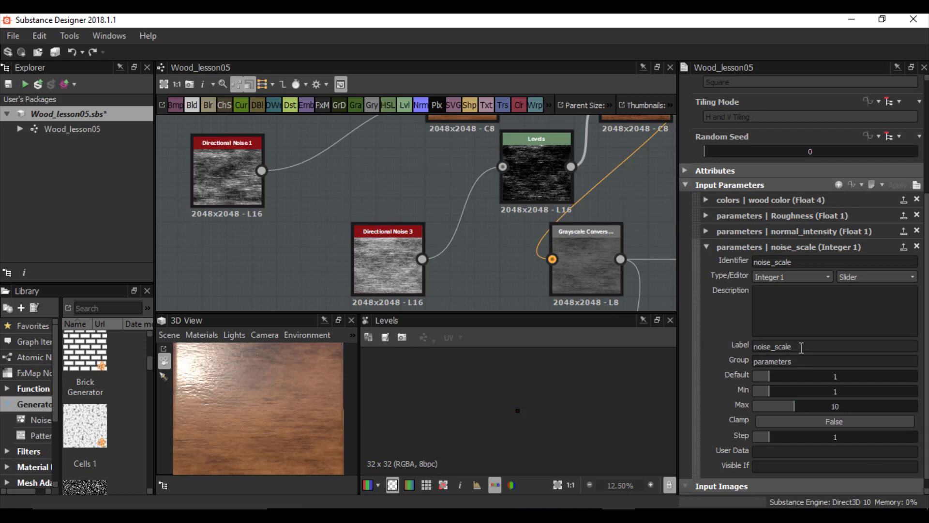
pyautogui.scroll(1, 722, 359)
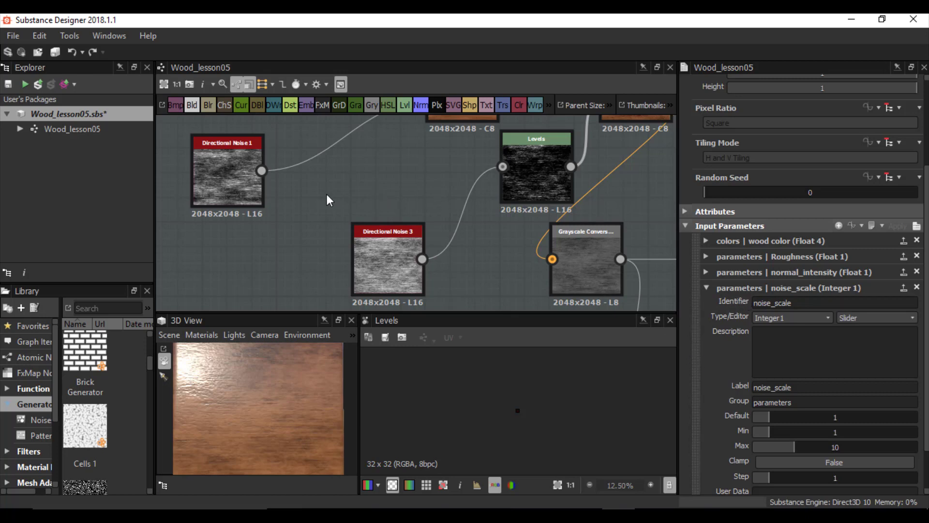
pyautogui.click(228, 171)
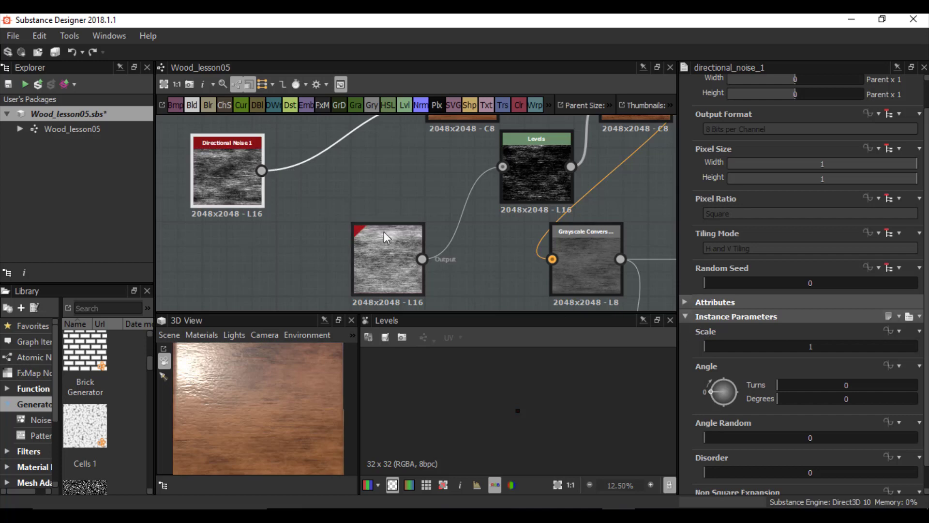
pyautogui.click(394, 207)
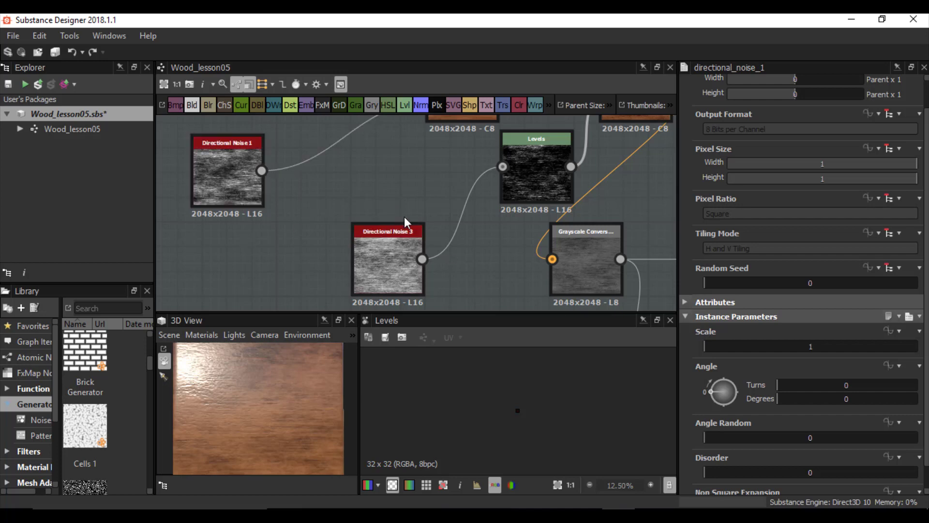
pyautogui.click(708, 410)
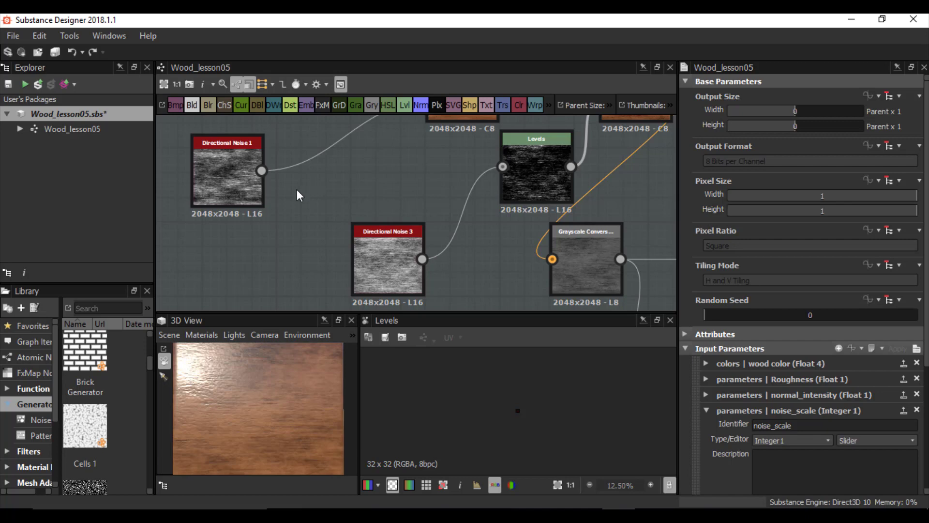
# Assign an empty function to the Scale parameter of the Directional Noise 1 node and open that function for editing.
pyautogui.click(213, 163)
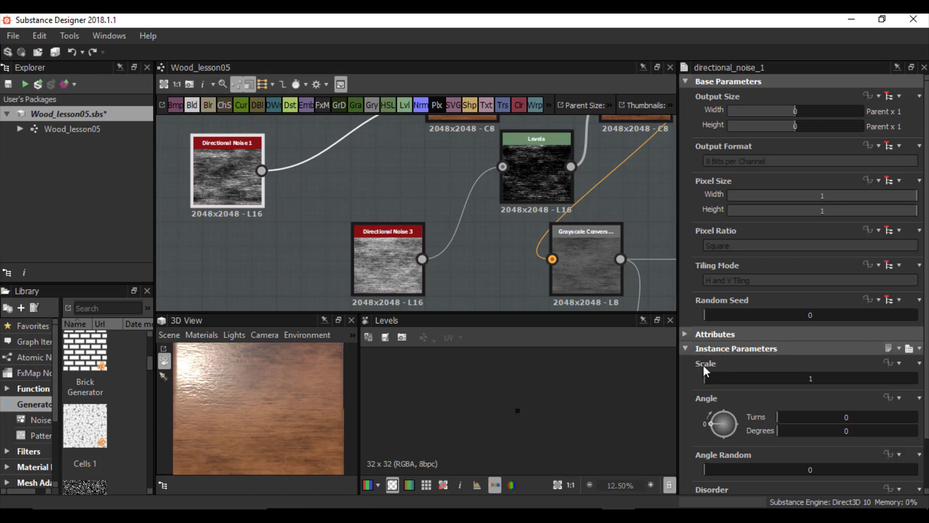
pyautogui.click(896, 363)
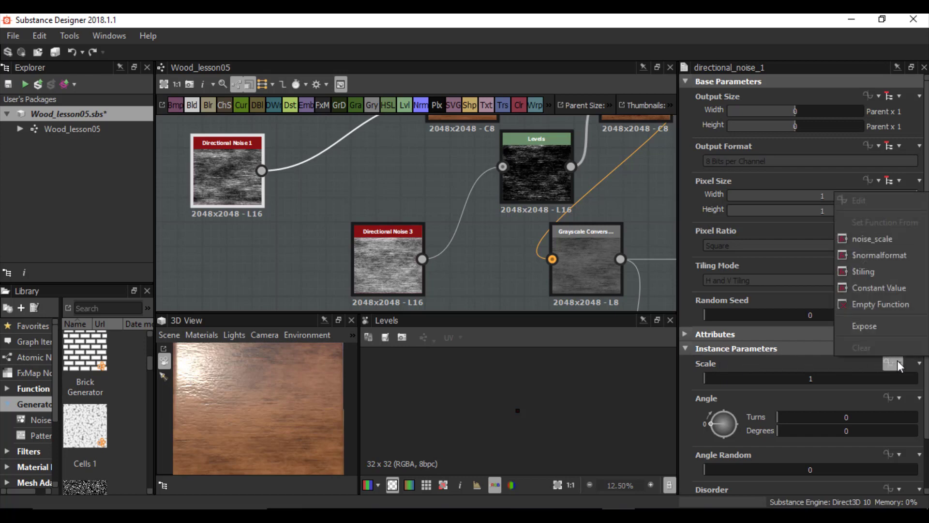
pyautogui.click(879, 306)
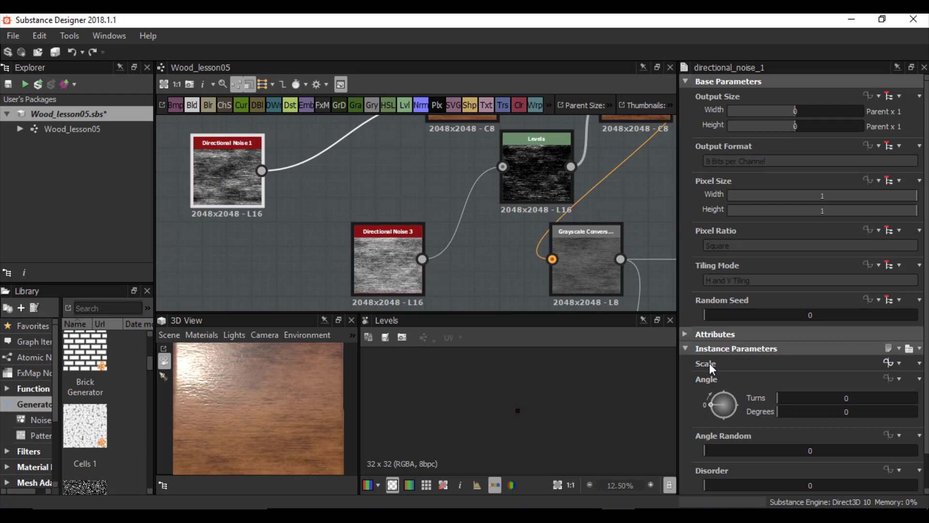
pyautogui.click(886, 362)
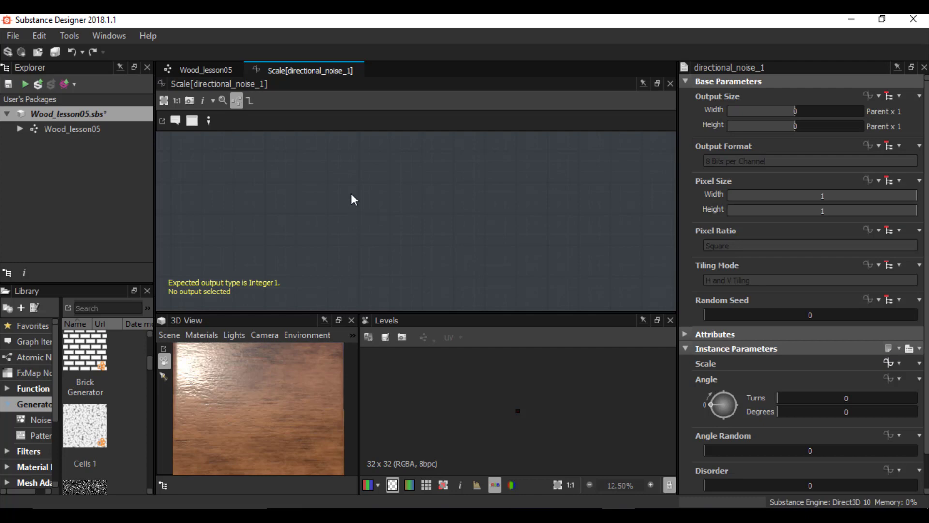
# Add a Get Integer node that reads noise_scale to the Scale function and set it as the output node.
pyautogui.press('space')
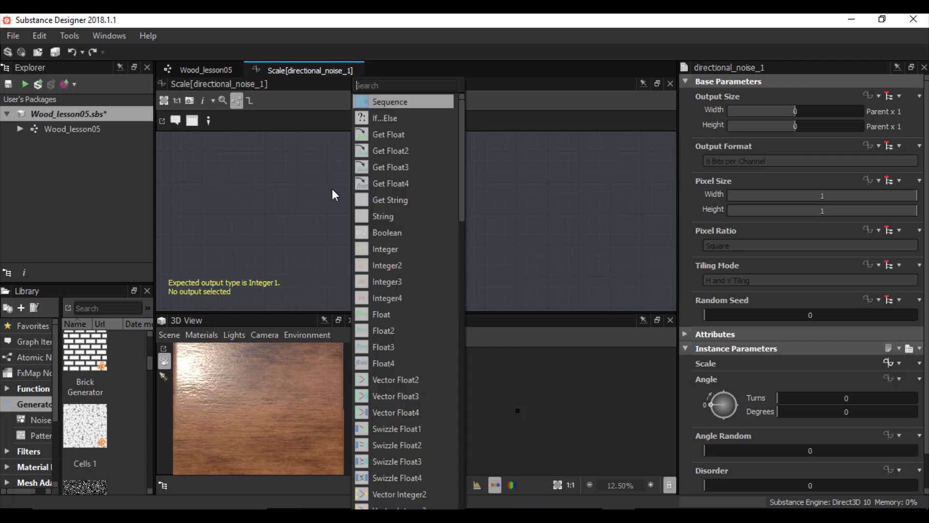
pyautogui.write('get')
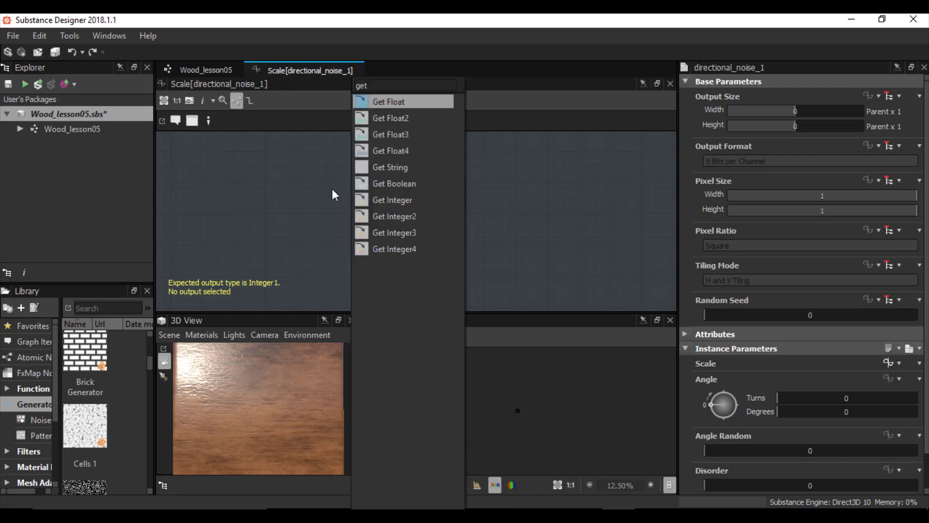
pyautogui.click(387, 199)
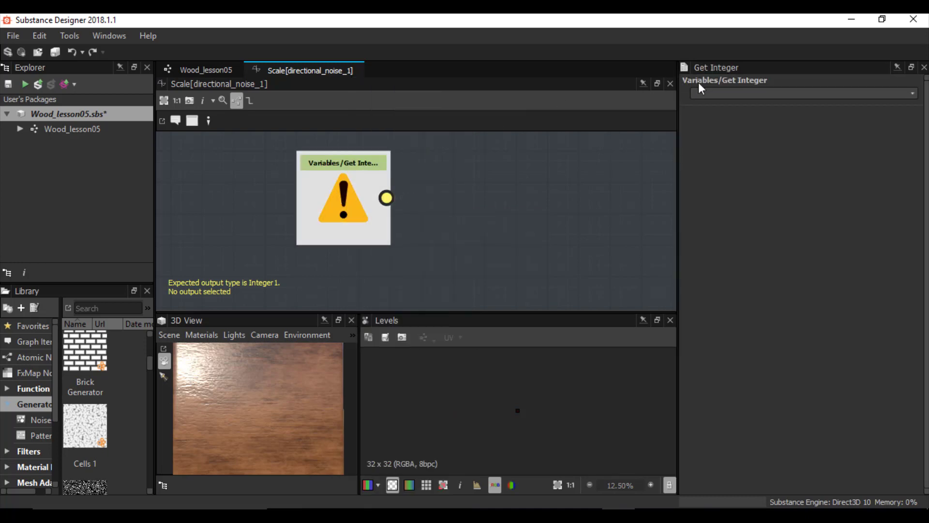
pyautogui.click(913, 94)
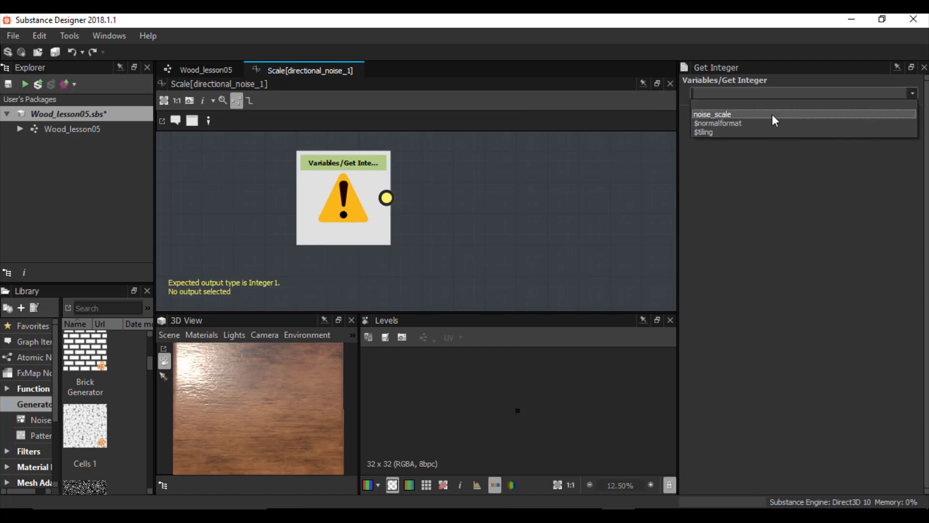
pyautogui.click(706, 116)
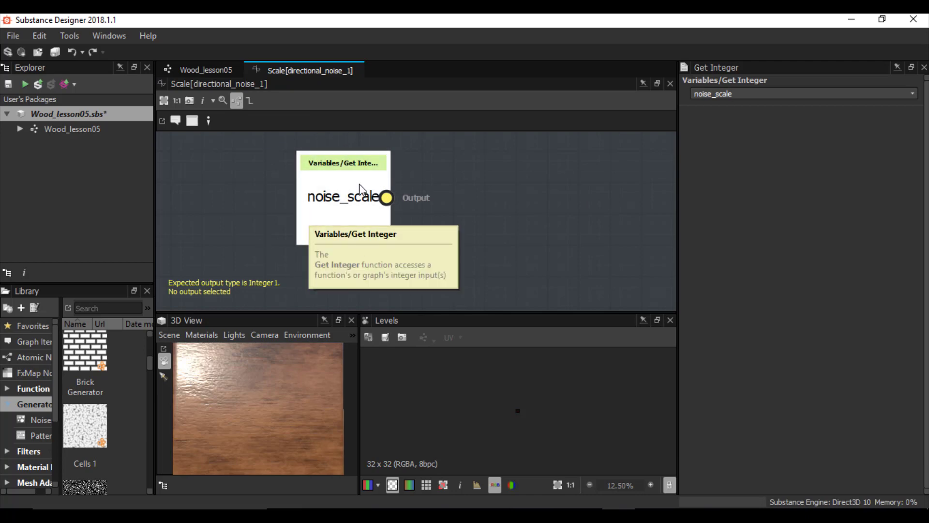
pyautogui.scroll(1, 361, 188)
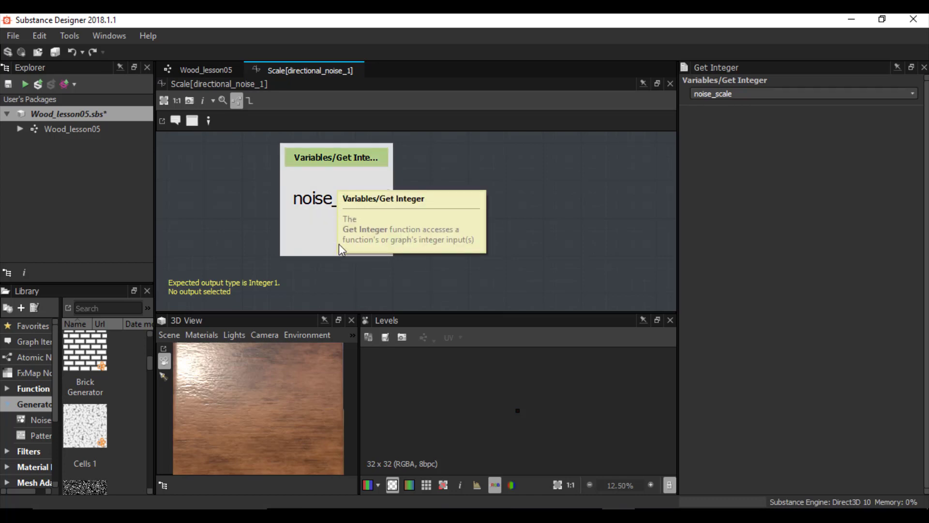
pyautogui.rightClick(332, 189)
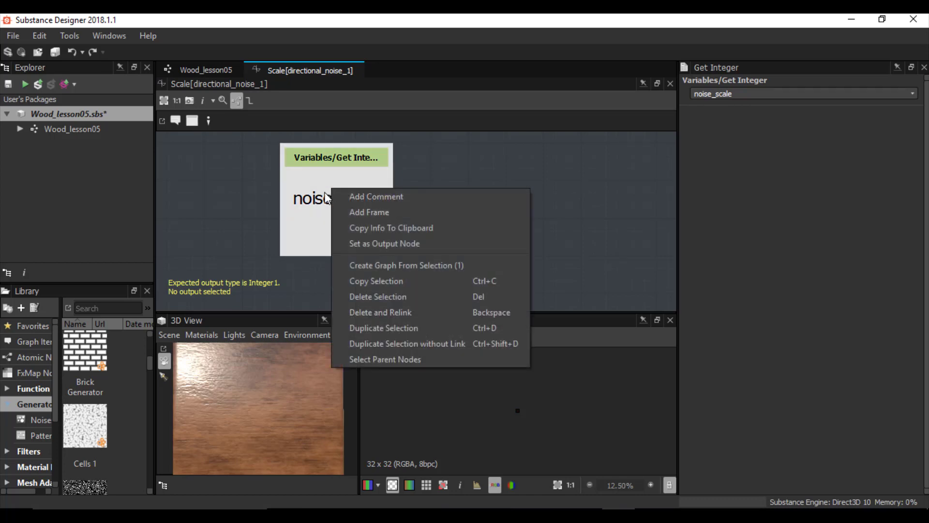
pyautogui.click(422, 245)
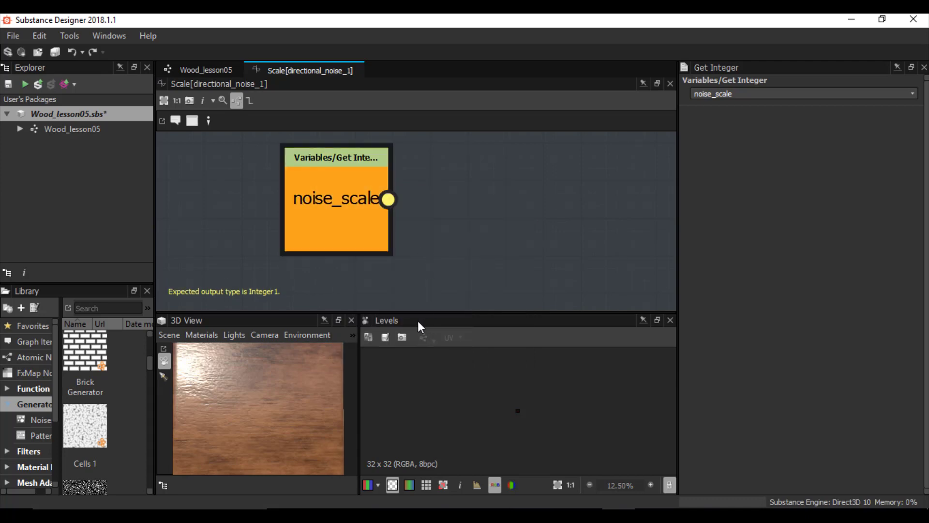
# Return to the wood graph and test the noise_scale default at 2 and 3, ending back at 1.
pyautogui.click(196, 70)
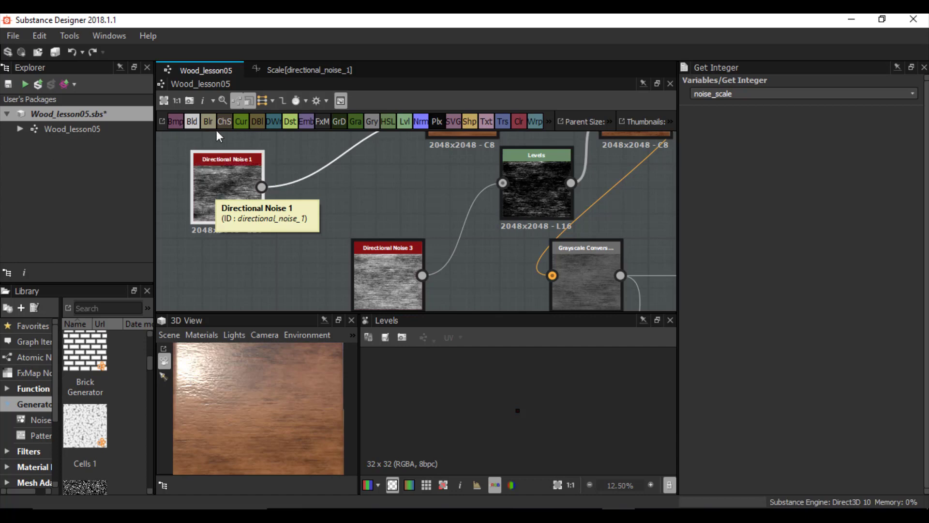
pyautogui.click(359, 204)
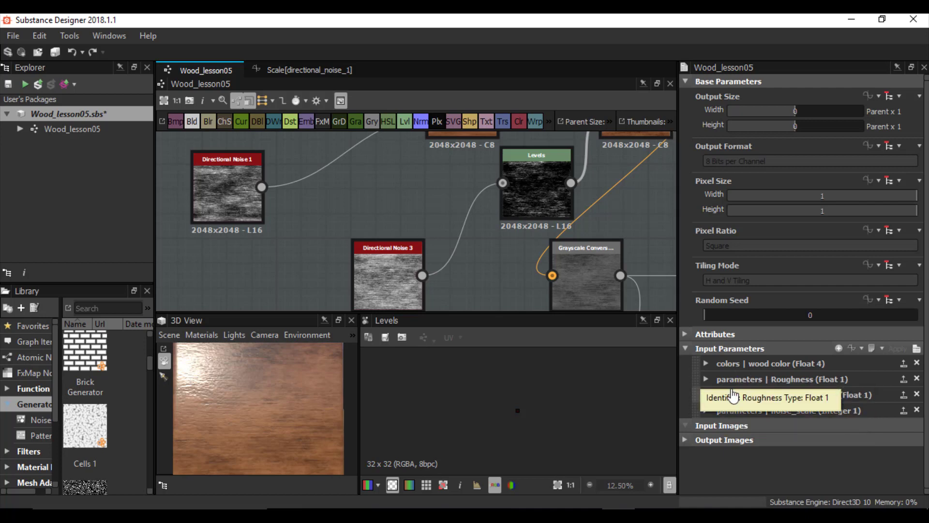
pyautogui.click(705, 410)
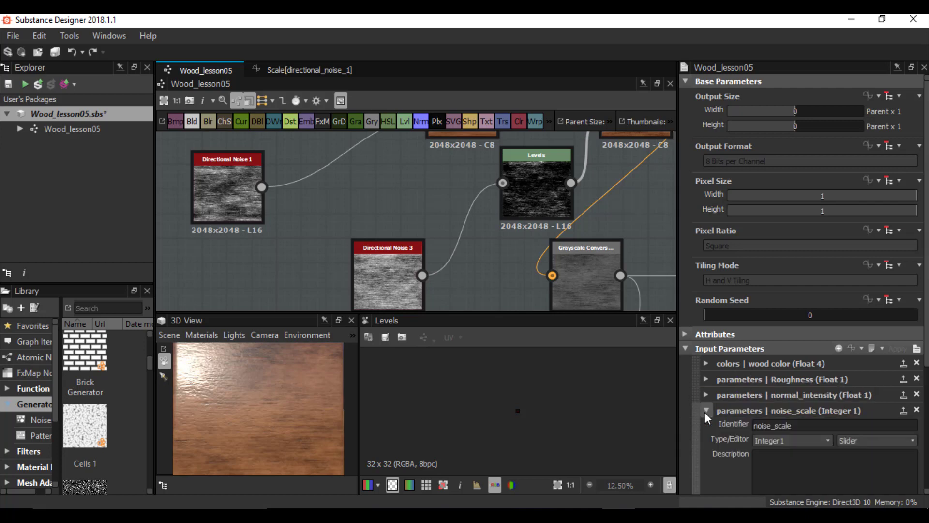
pyautogui.scroll(-3, 767, 359)
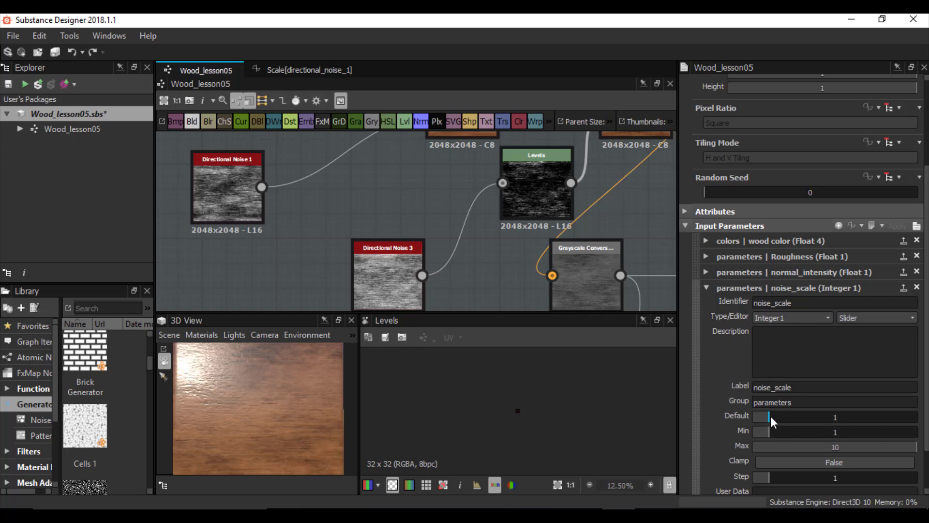
pyautogui.moveTo(770, 415); pyautogui.dragTo(783, 417)
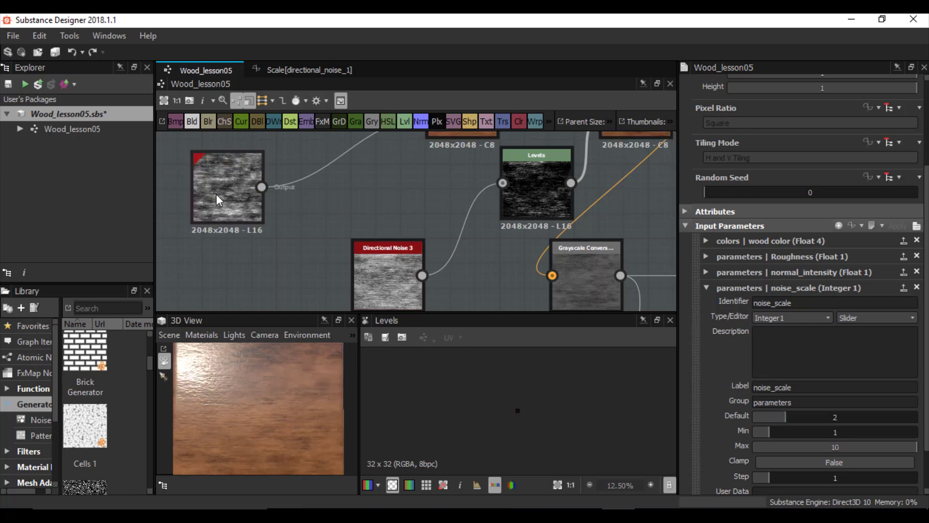
pyautogui.click(797, 416)
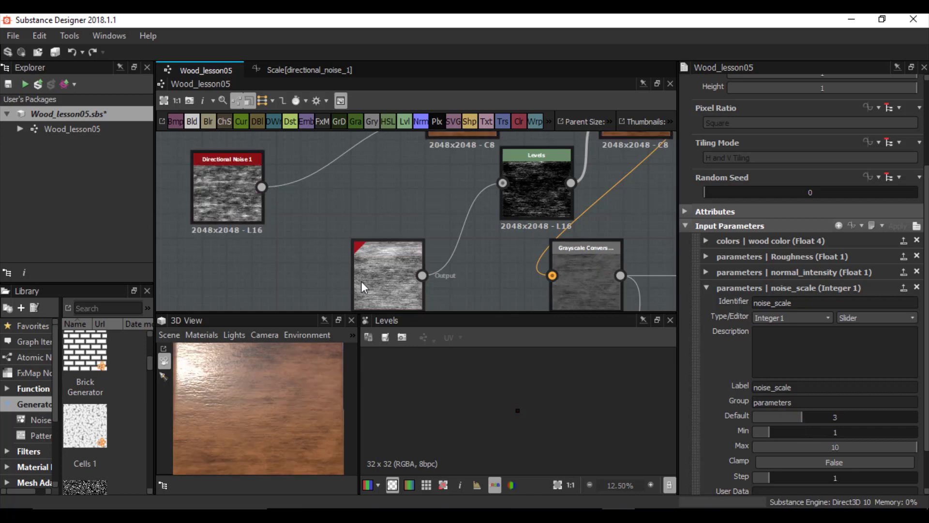
pyautogui.moveTo(401, 286); pyautogui.dragTo(402, 269, button='middle')
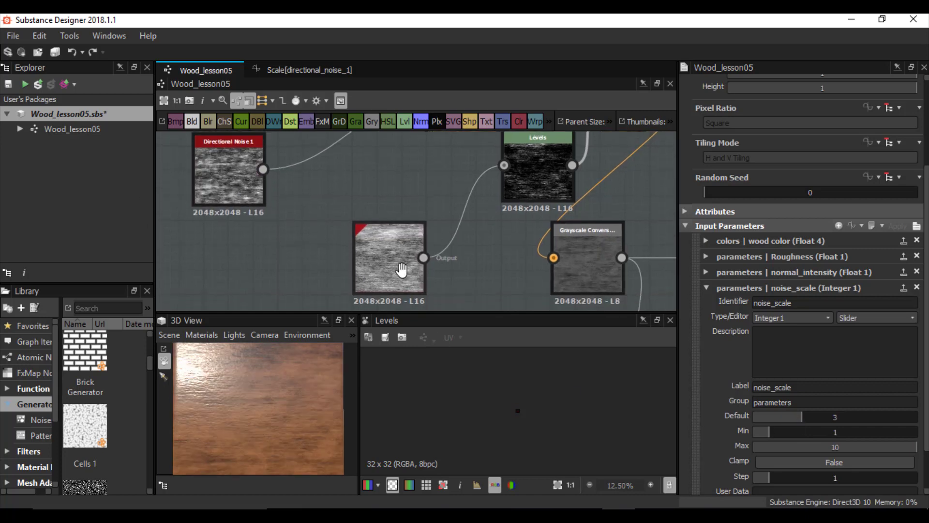
pyautogui.moveTo(791, 414); pyautogui.dragTo(774, 414)
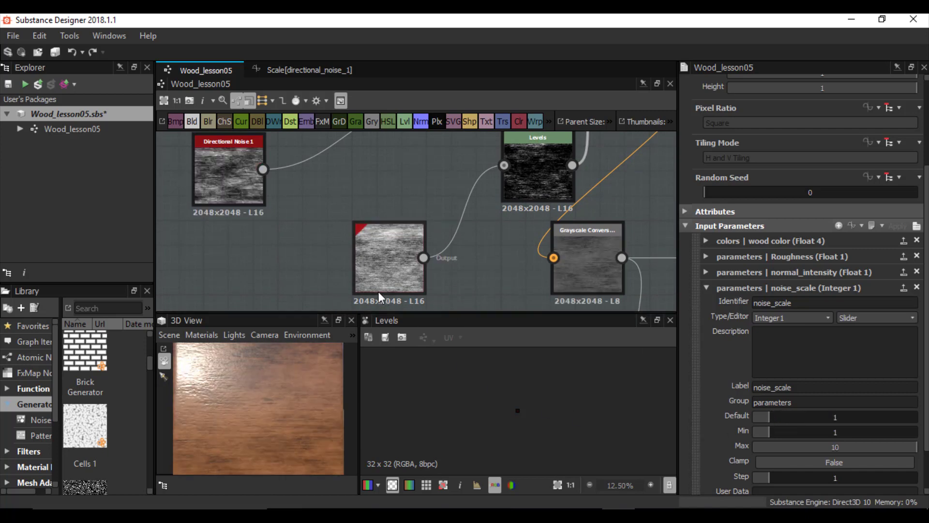
# Assign an empty function to the Scale parameter of the Directional Noise 3 node and open that function for editing.
pyautogui.click(380, 245)
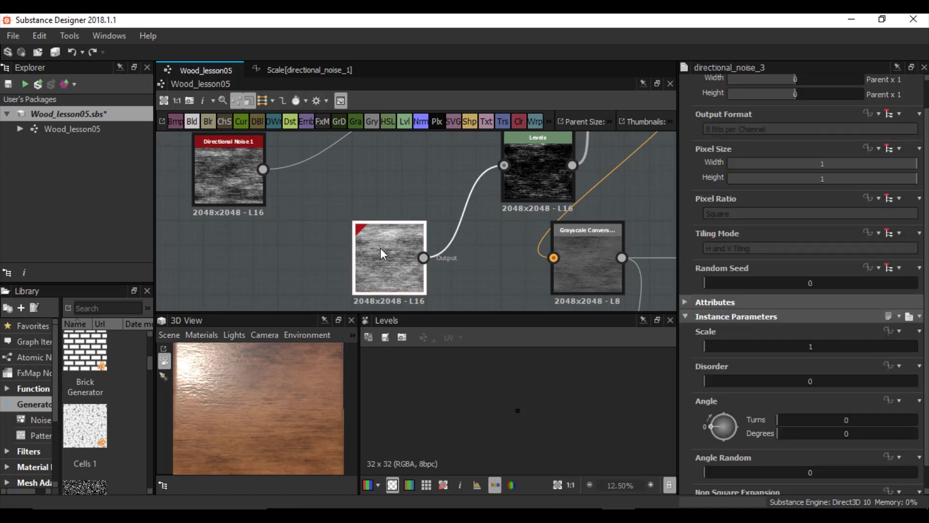
pyautogui.click(900, 331)
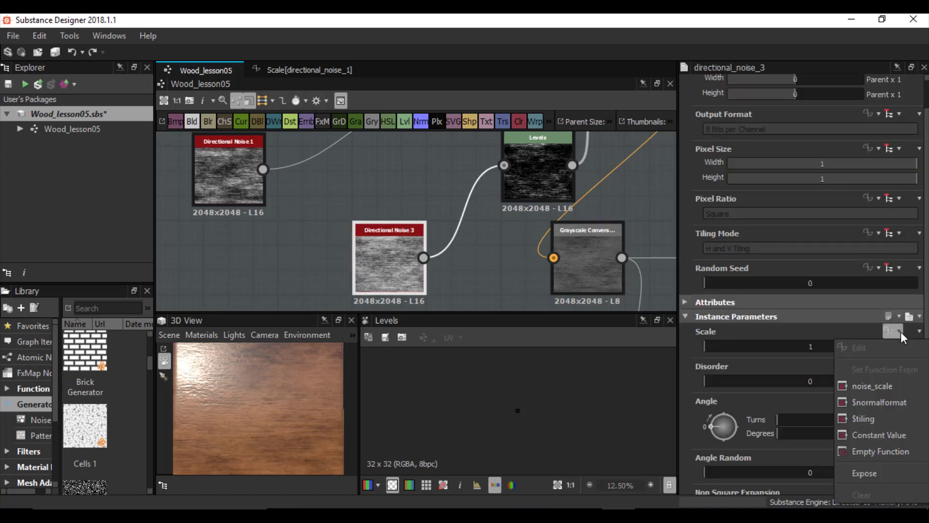
pyautogui.click(869, 450)
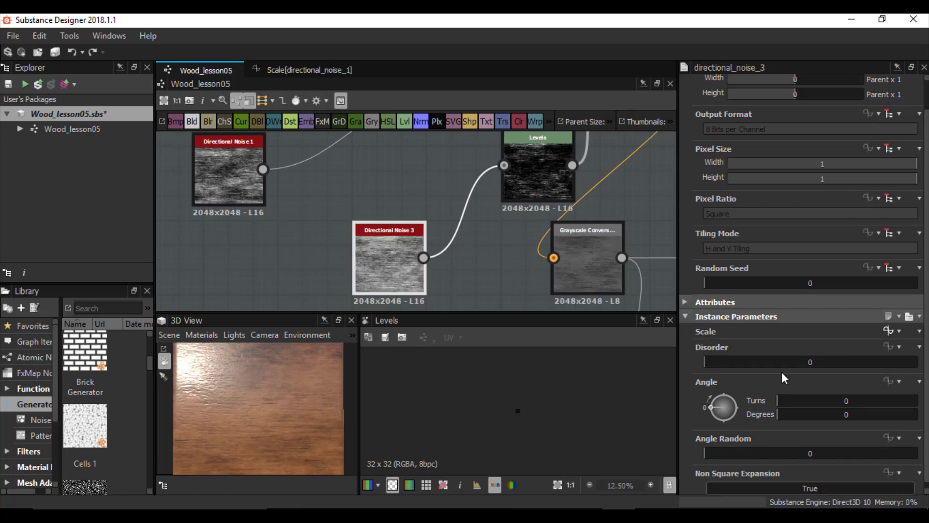
pyautogui.click(883, 330)
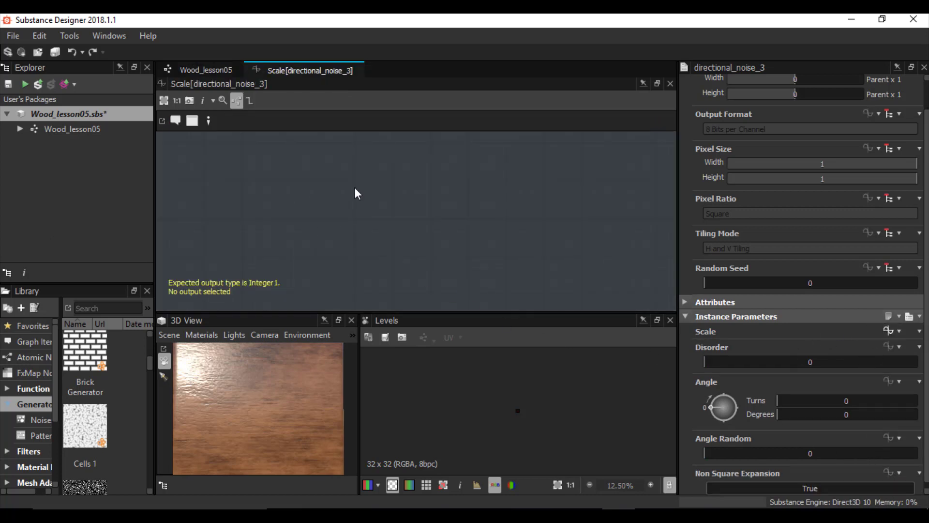
# Add a Get Integer node reading noise_scale to the Directional Noise 3 Scale function and set it as the output node.
pyautogui.press('space')
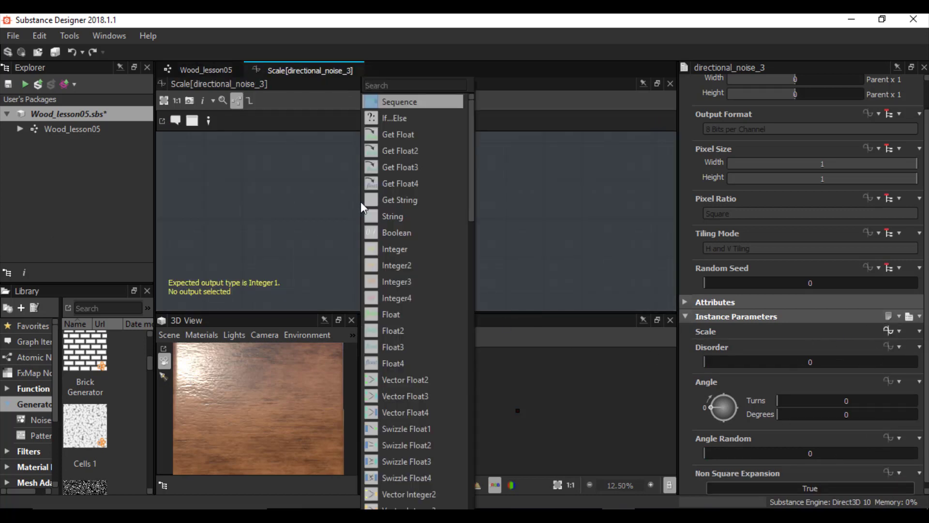
pyautogui.write('get')
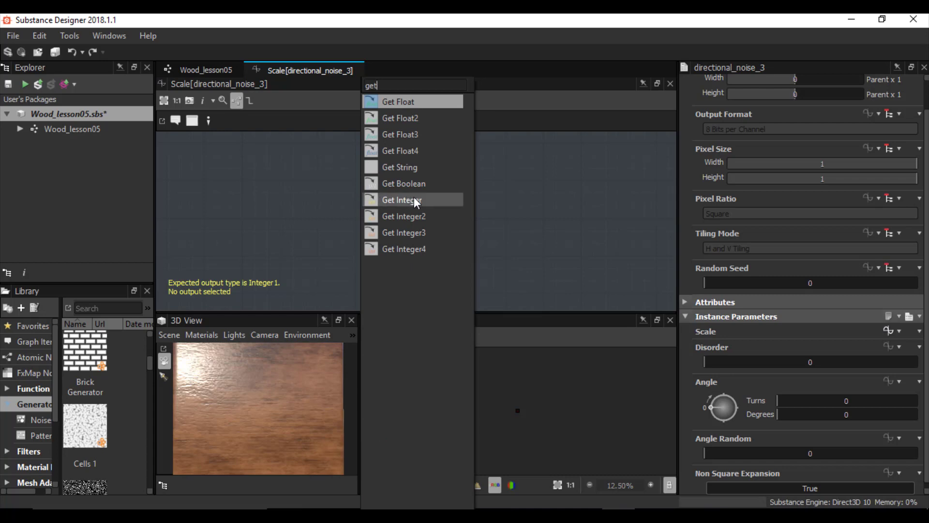
pyautogui.click(414, 199)
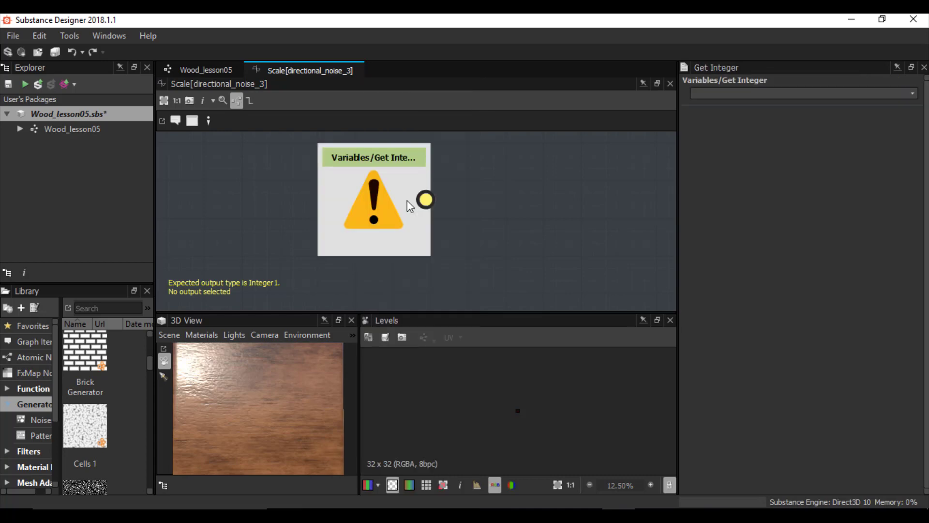
pyautogui.click(912, 94)
pyautogui.click(718, 113)
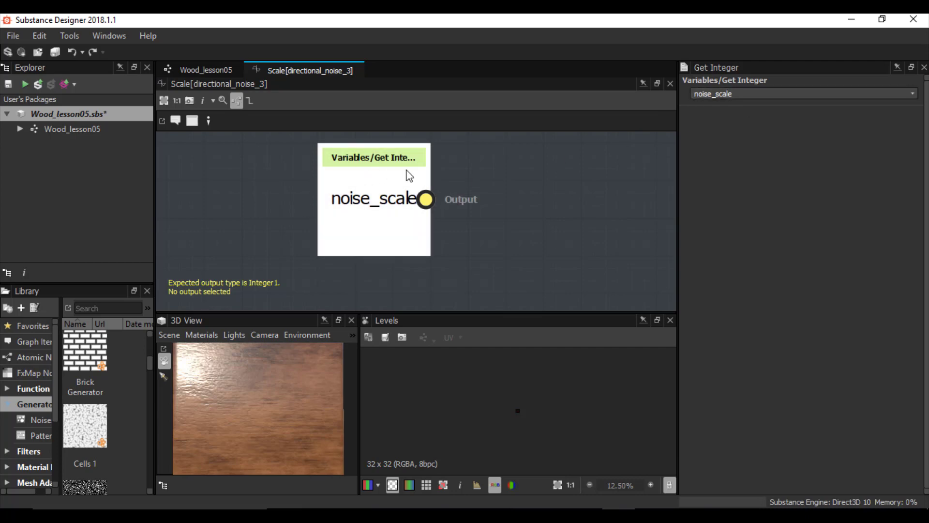
pyautogui.rightClick(372, 184)
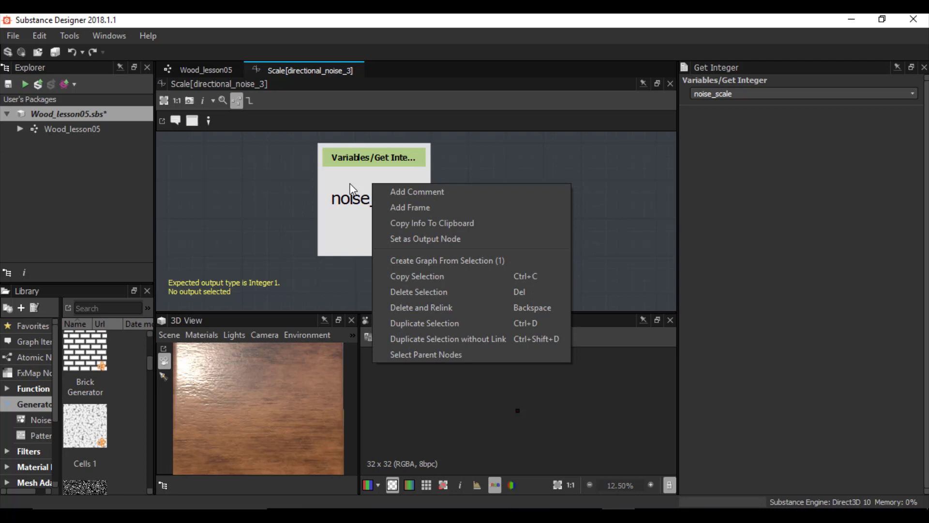
pyautogui.click(426, 239)
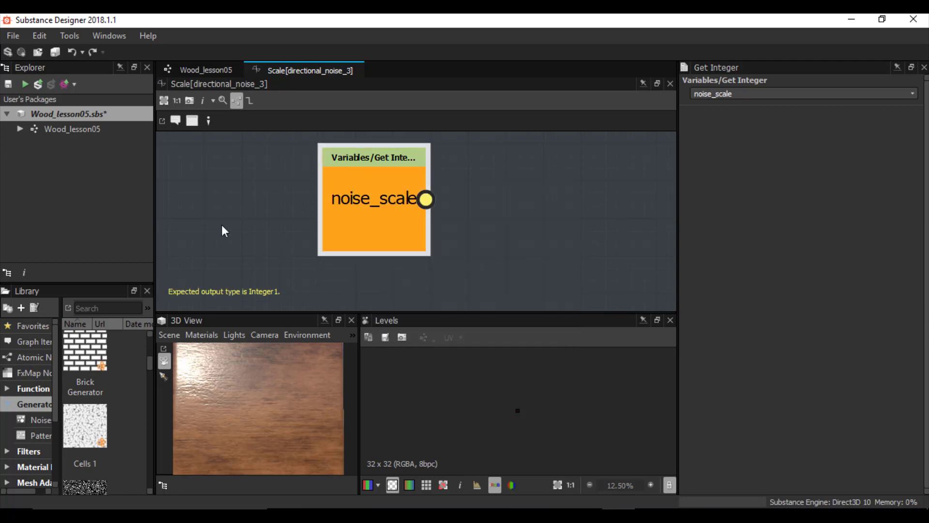
# Back in the wood graph, test both directional noises with a noise_scale default of 3, and restore it to 1.
pyautogui.click(208, 71)
pyautogui.click(316, 215)
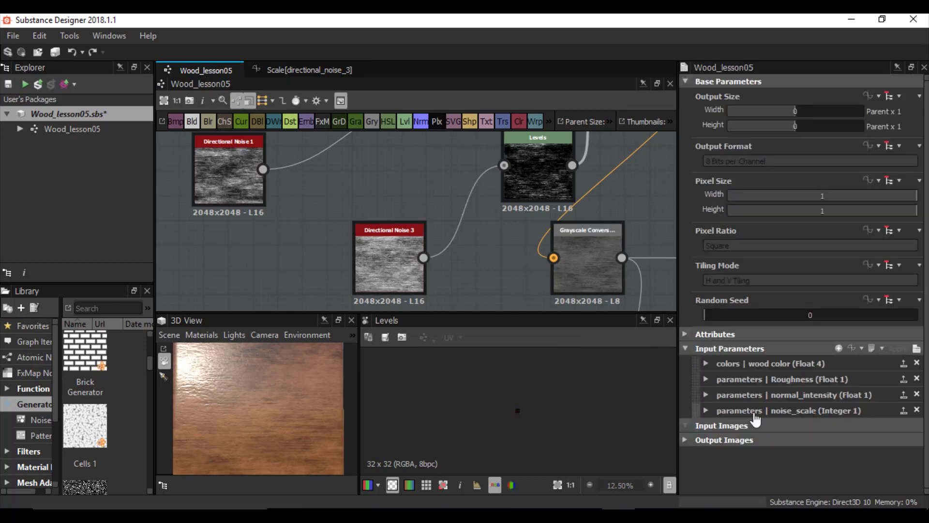
pyautogui.click(706, 411)
pyautogui.scroll(-3, 740, 365)
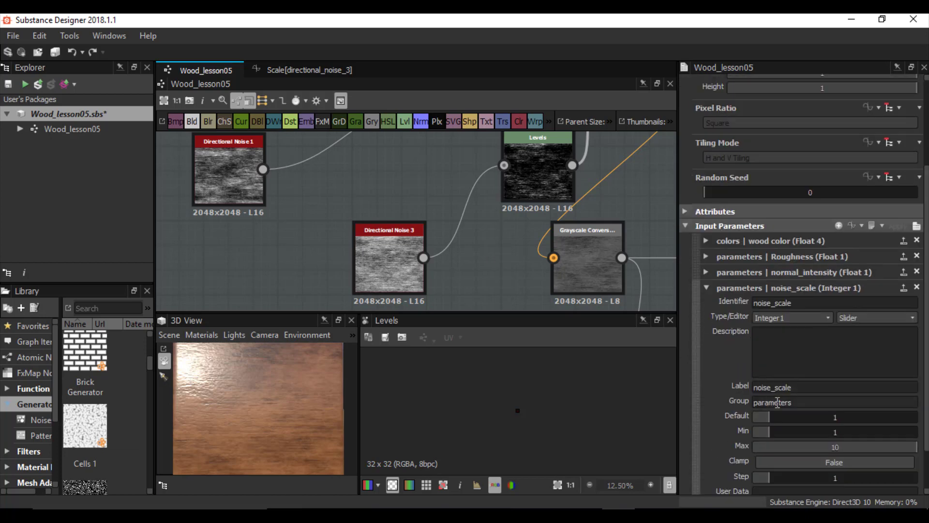
pyautogui.moveTo(769, 417); pyautogui.dragTo(802, 419)
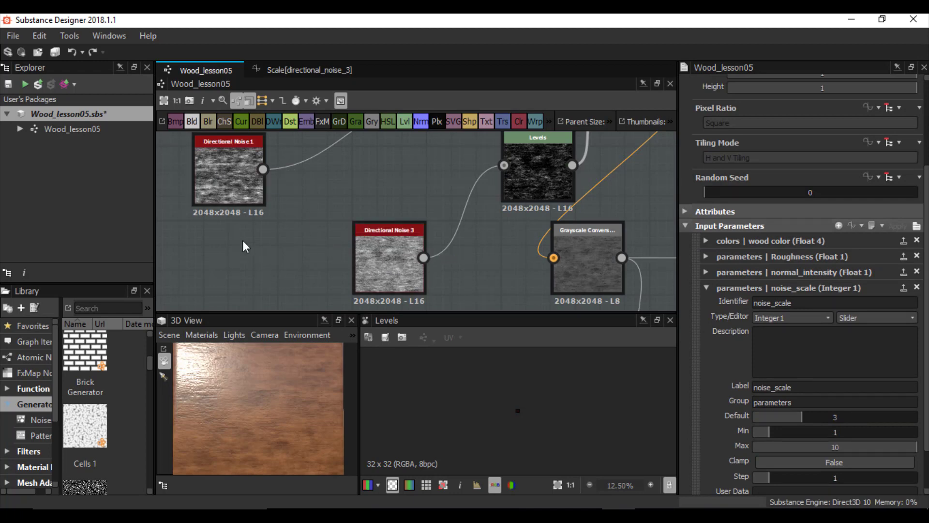
pyautogui.moveTo(242, 240); pyautogui.dragTo(250, 256, button='middle')
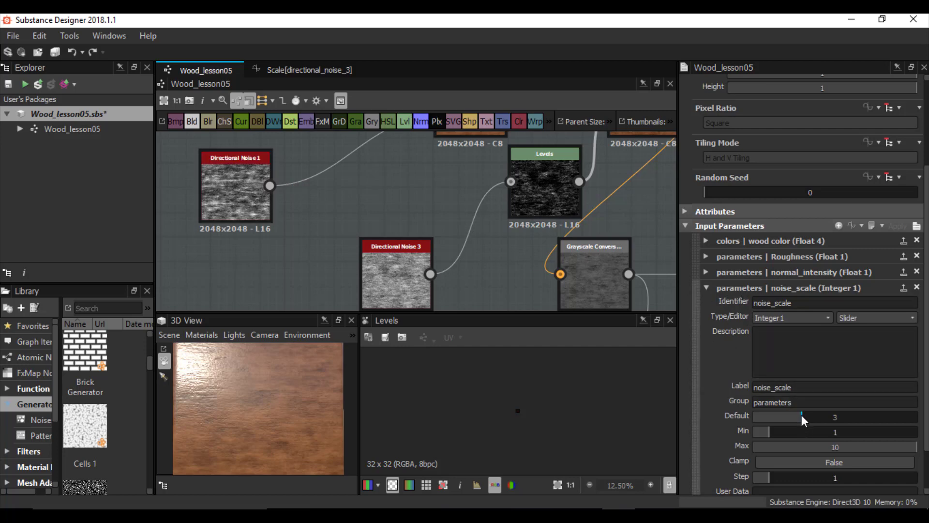
pyautogui.moveTo(802, 414); pyautogui.dragTo(773, 415)
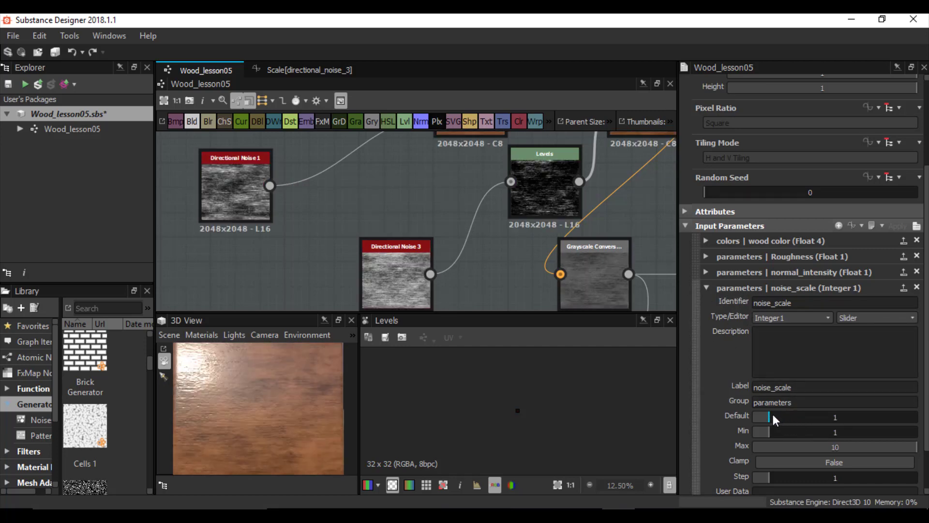
pyautogui.click(707, 288)
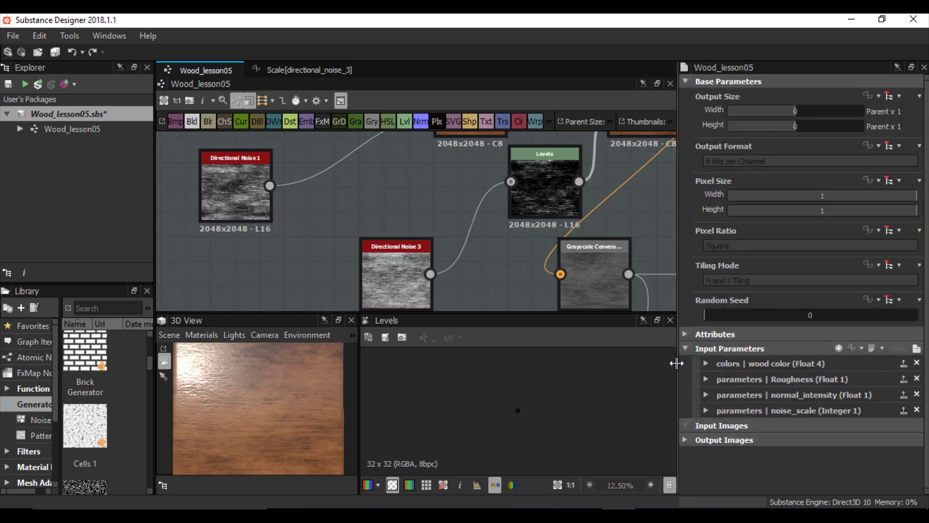
pyautogui.moveTo(677, 363)
pyautogui.mouseDown()
pyautogui.moveTo(650, 364)
pyautogui.moveTo(683, 365)
pyautogui.mouseUp()
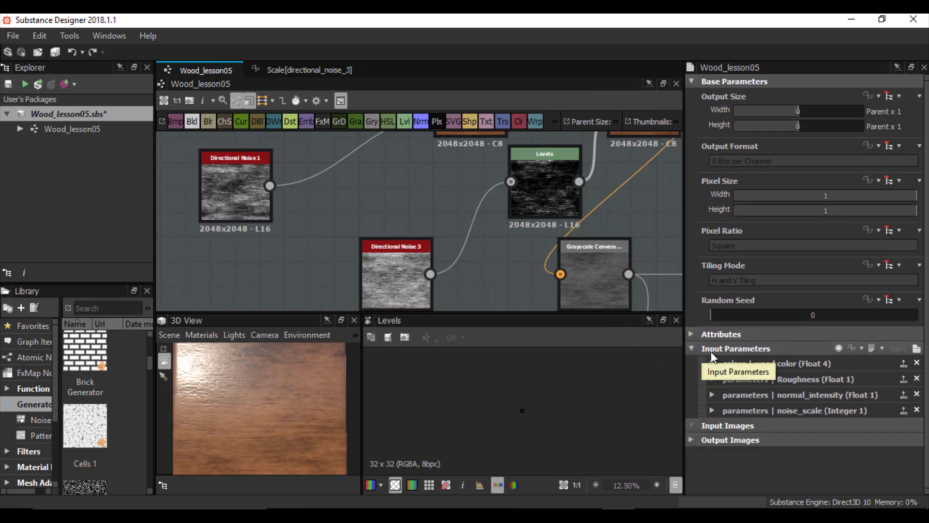
# Switch the graph's input parameters to preview mode and try wood color #ff8d4214 before settling on a darker brown.
pyautogui.click(916, 349)
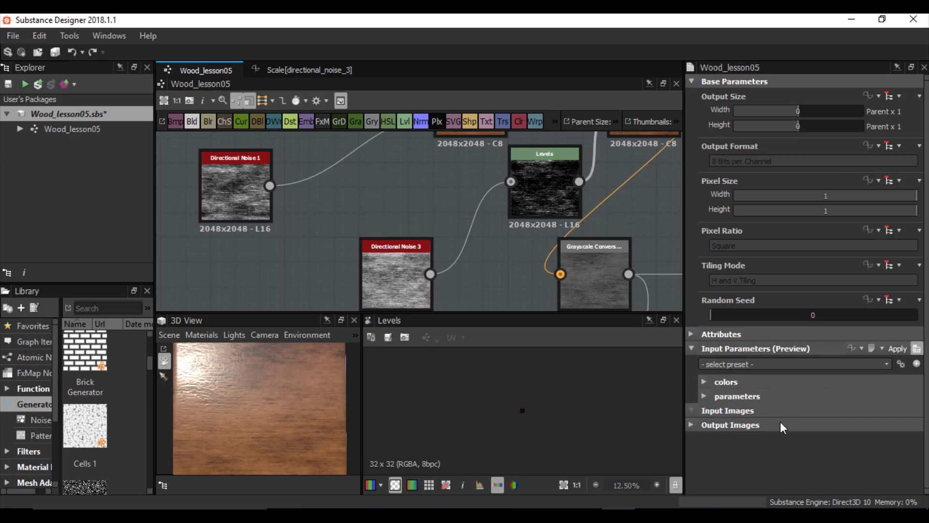
pyautogui.click(707, 382)
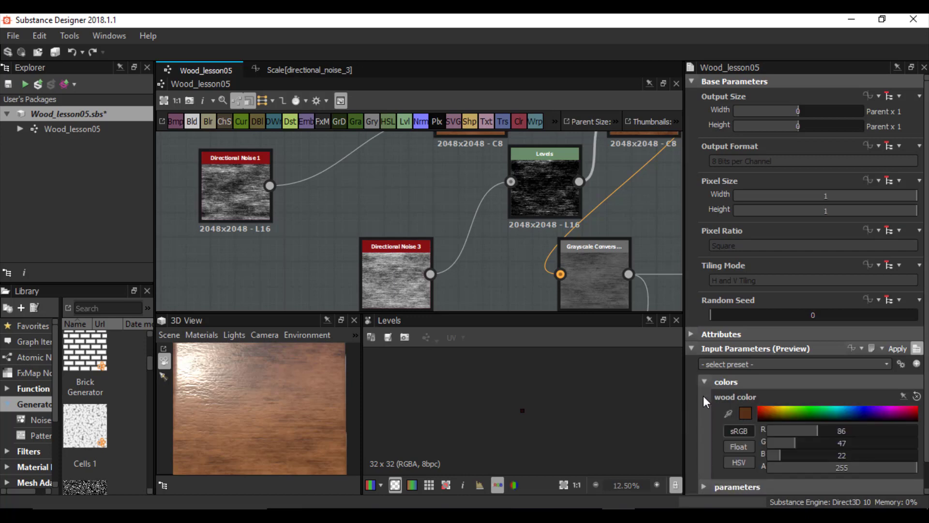
pyautogui.click(746, 413)
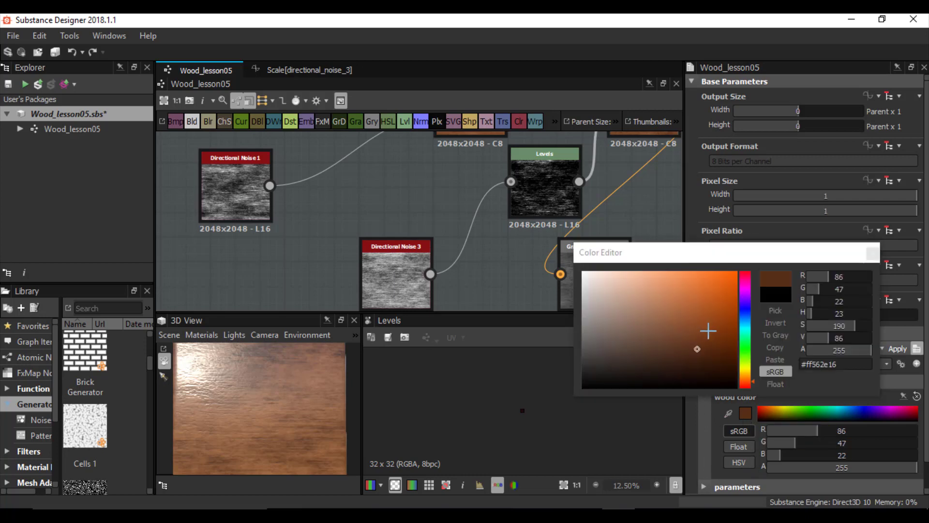
pyautogui.click(715, 323)
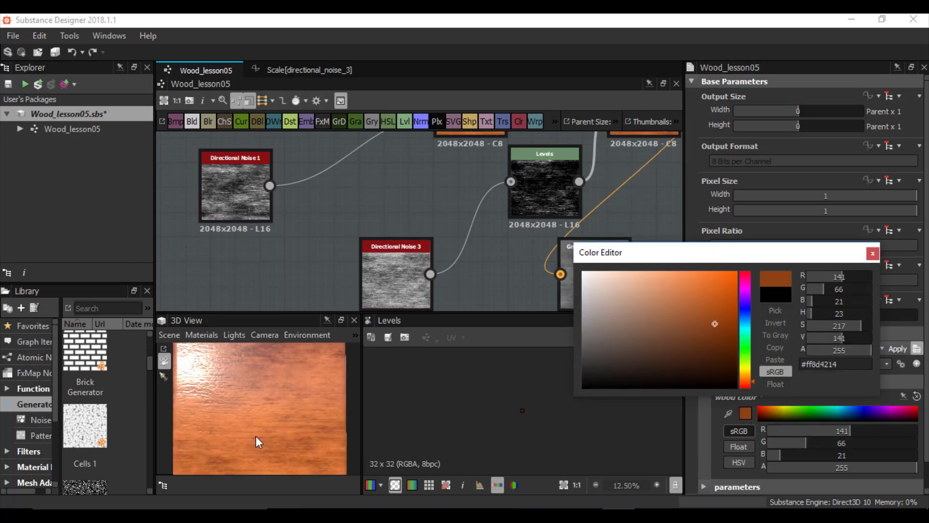
pyautogui.click(708, 353)
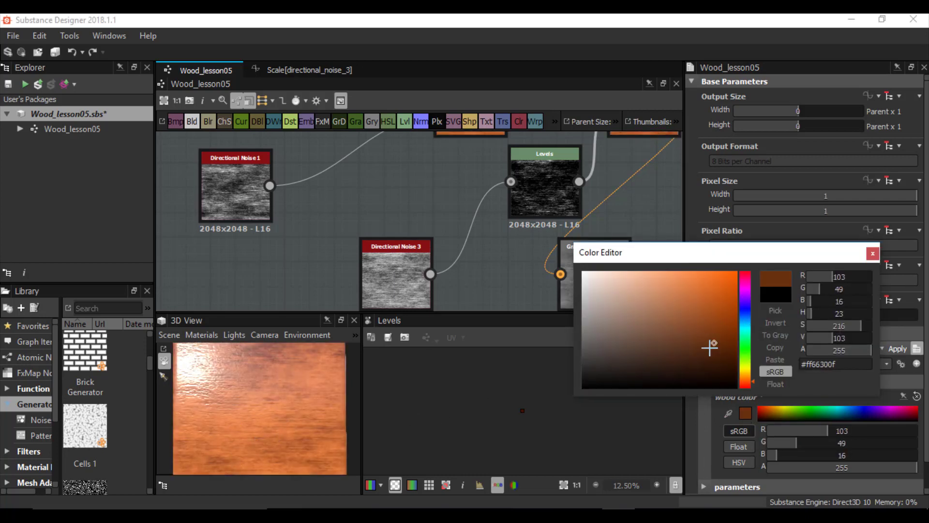
pyautogui.click(872, 255)
pyautogui.click(707, 382)
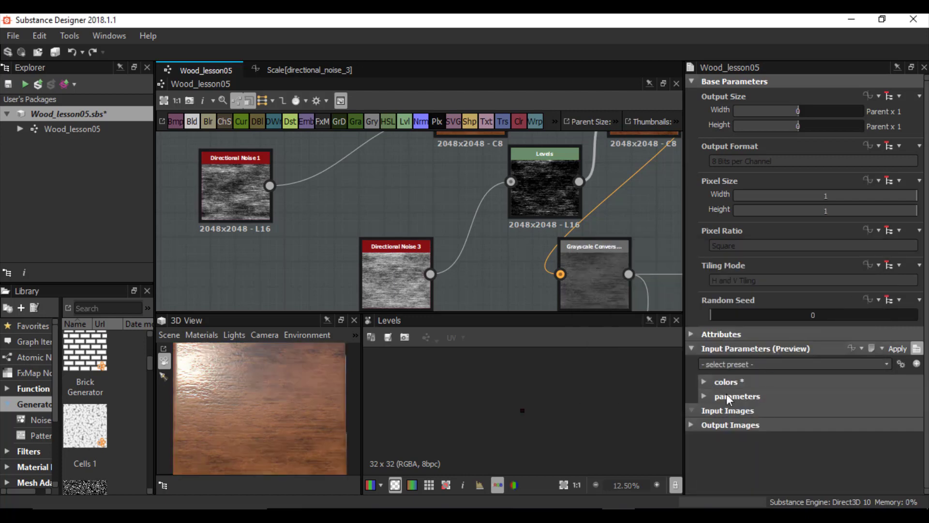
# In the previewed parameters group, set Roughness to 0.07 and normal_intensity to 0.85.
pyautogui.click(707, 395)
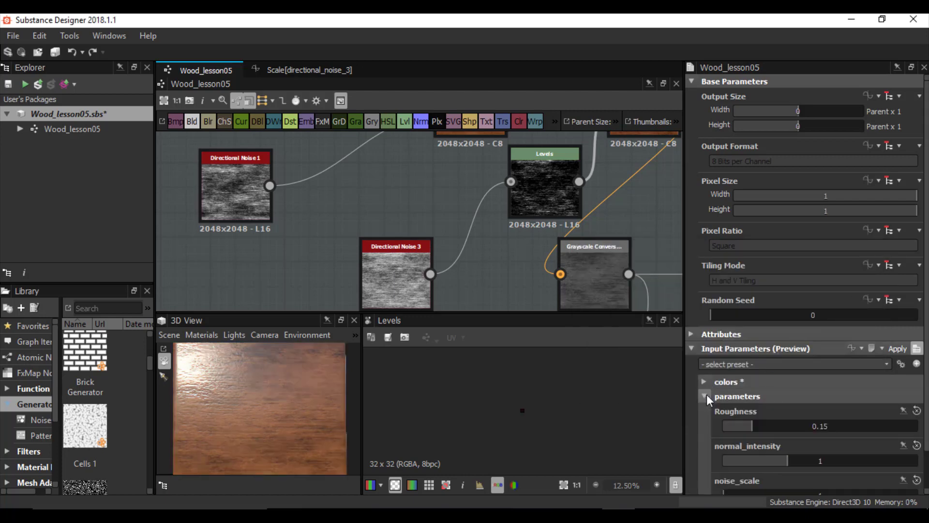
pyautogui.scroll(-1, 702, 388)
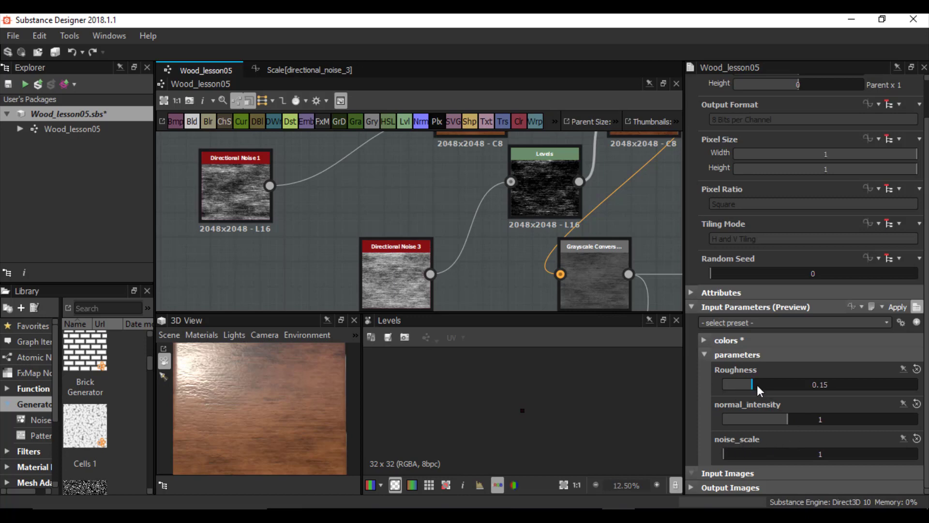
pyautogui.moveTo(760, 384)
pyautogui.mouseDown()
pyautogui.moveTo(778, 388)
pyautogui.moveTo(739, 388)
pyautogui.mouseUp()
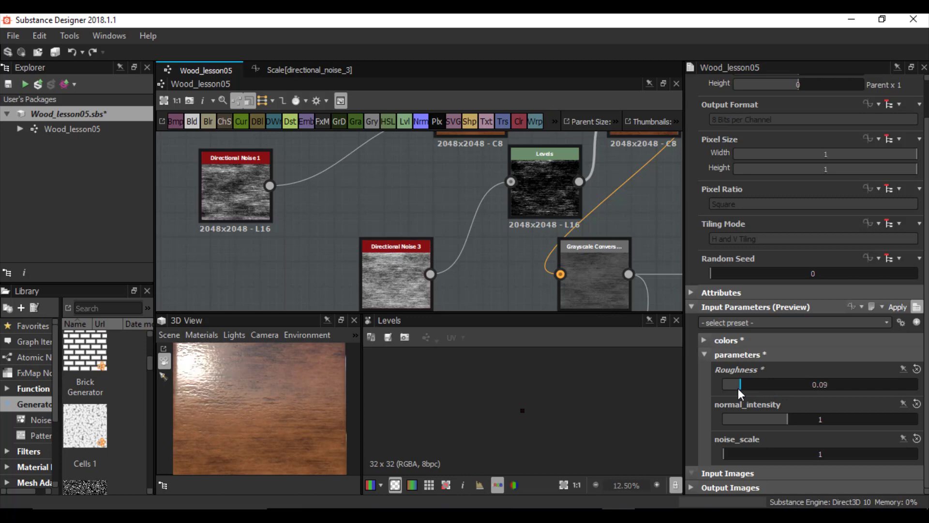
pyautogui.moveTo(812, 423)
pyautogui.mouseDown()
pyautogui.moveTo(832, 419)
pyautogui.moveTo(778, 423)
pyautogui.mouseUp()
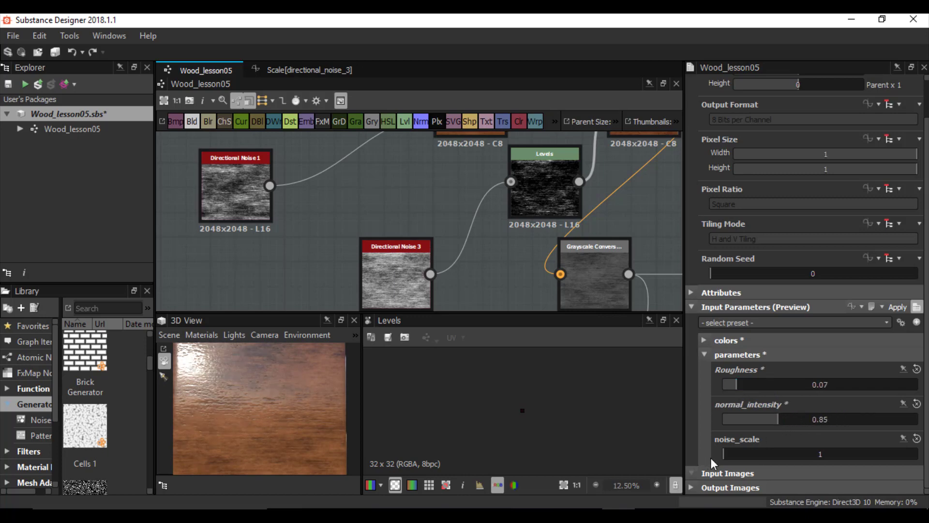
# In the previewed parameters group, try a noise_scale of 4 and set it back to 1.
pyautogui.moveTo(747, 455); pyautogui.dragTo(778, 455)
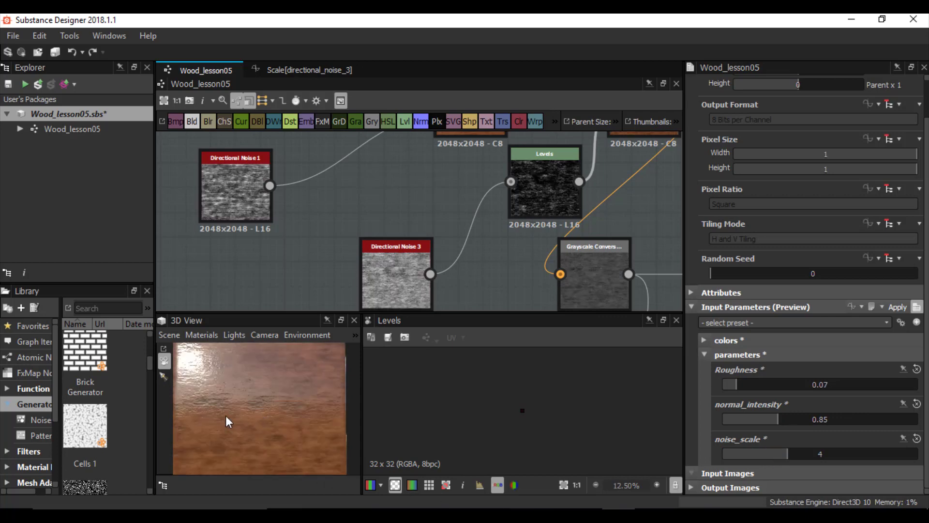
pyautogui.moveTo(786, 455); pyautogui.dragTo(724, 457)
# Select the Wood_lesson05.sbs package and save it with the exposed graph parameters.
pyautogui.scroll(-6, 409, 196)
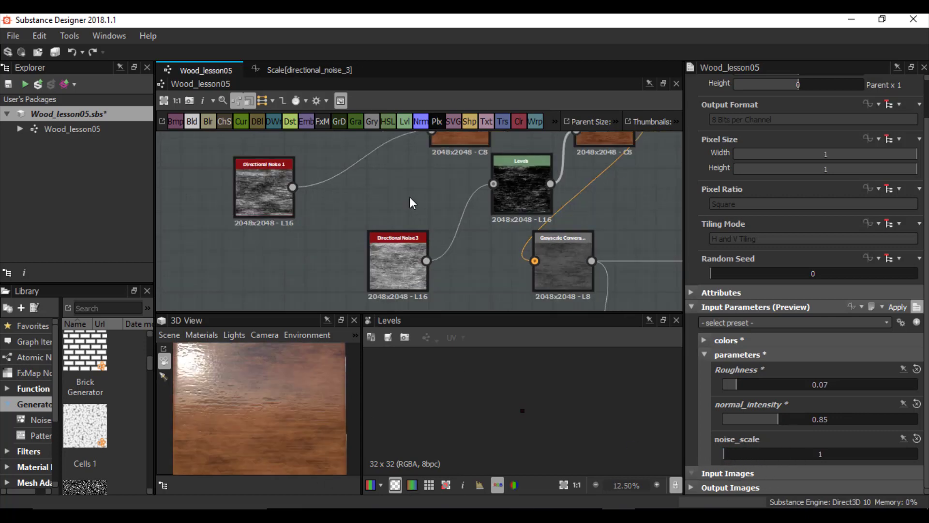
pyautogui.scroll(-3, 436, 205)
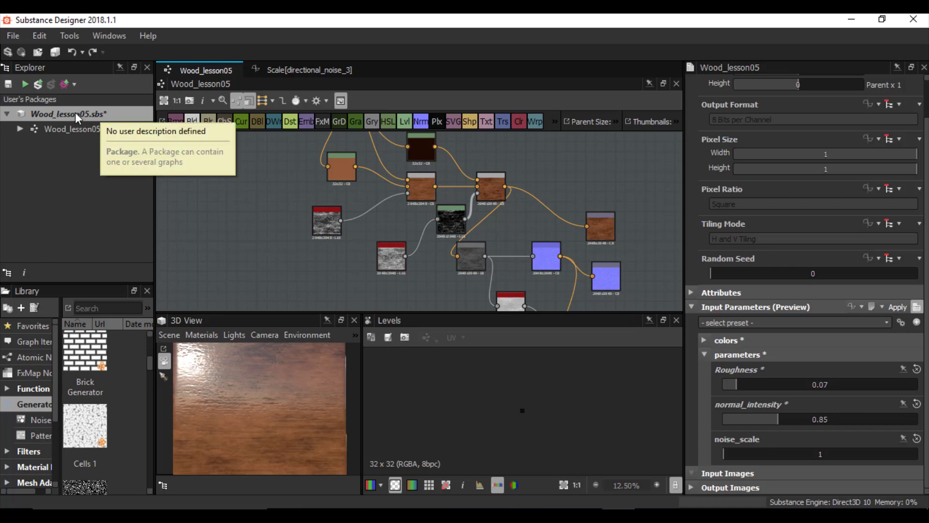
pyautogui.scroll(-2, 399, 221)
pyautogui.moveTo(399, 176); pyautogui.dragTo(384, 190, button='middle')
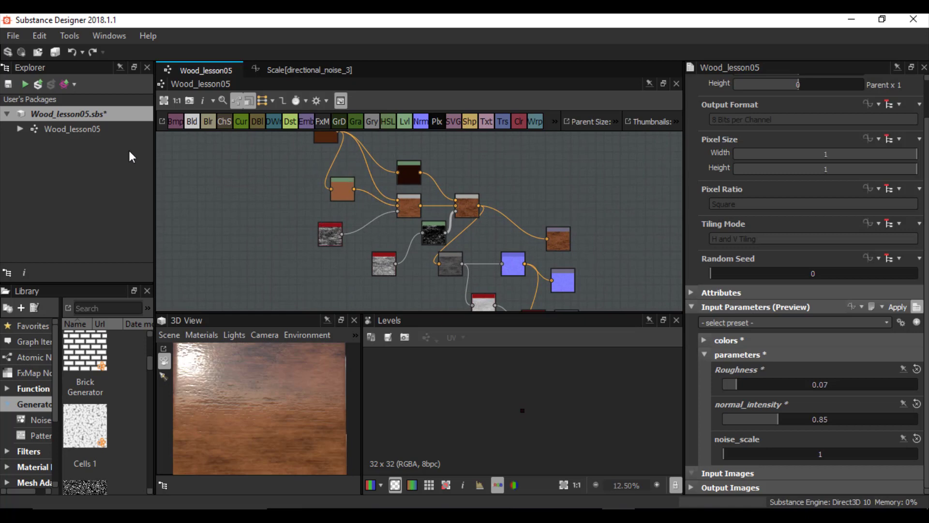
pyautogui.click(97, 115)
pyautogui.click(7, 84)
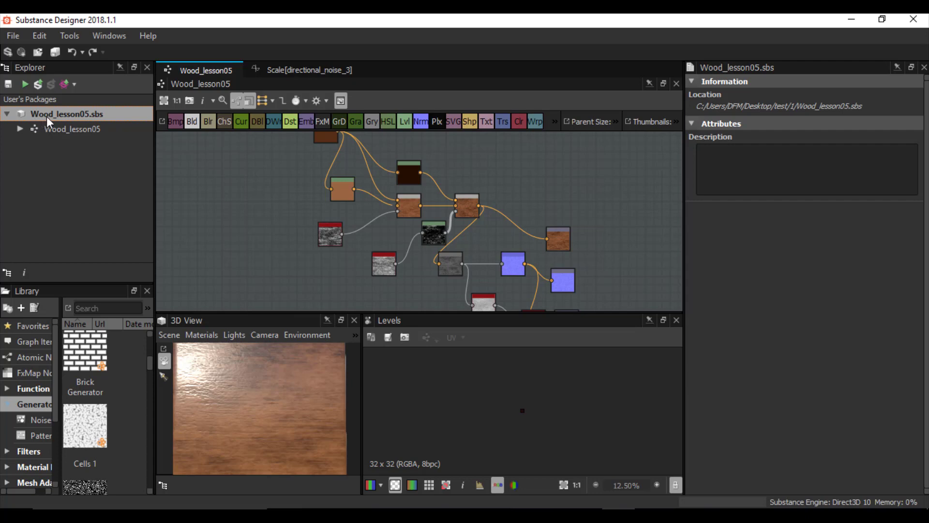
pyautogui.scroll(-3, 436, 251)
pyautogui.moveTo(436, 250); pyautogui.dragTo(398, 218, button='middle')
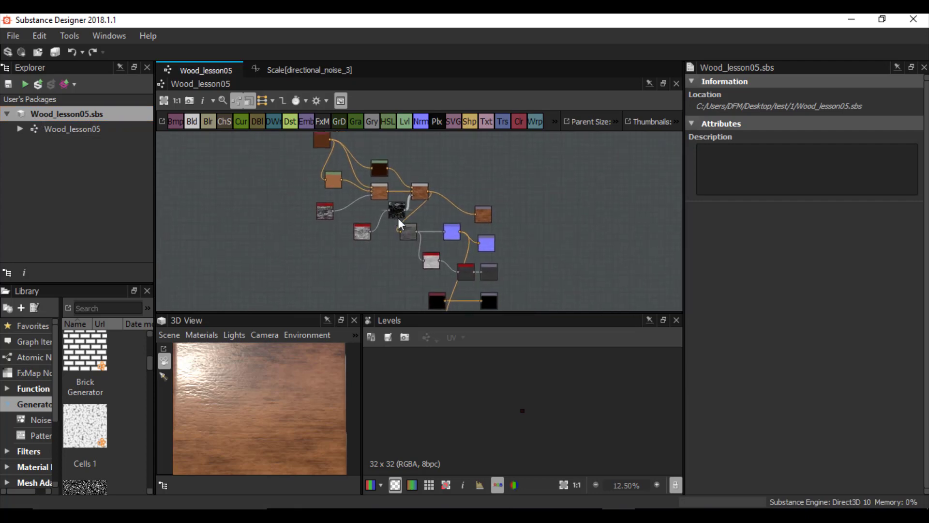
pyautogui.scroll(-1, 398, 218)
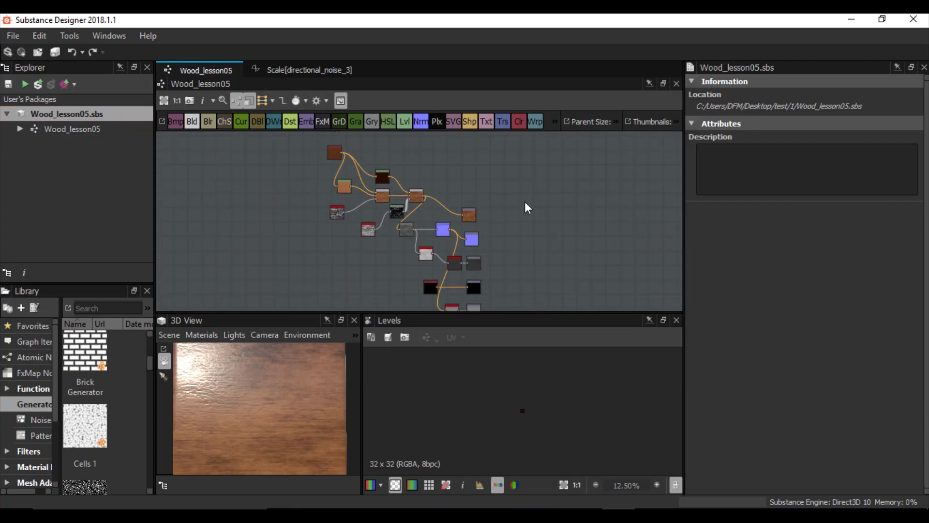